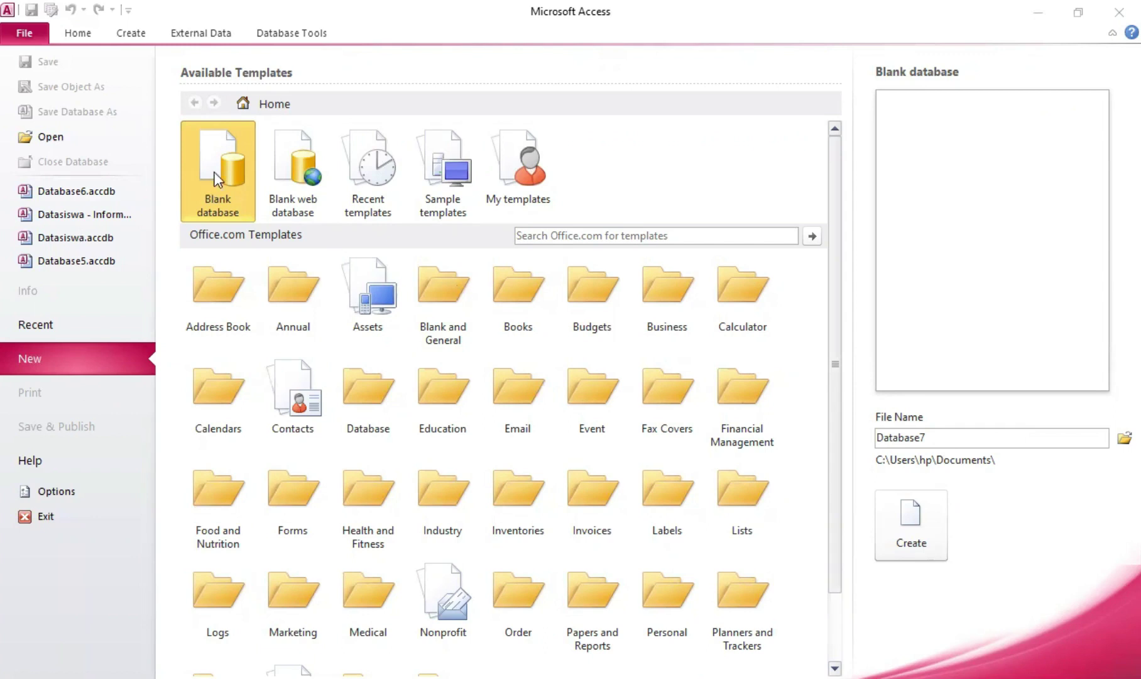
Replace the default blank-database file name with Datasiswa-Informatika
double_click(1021, 434)
key(BackSpace)
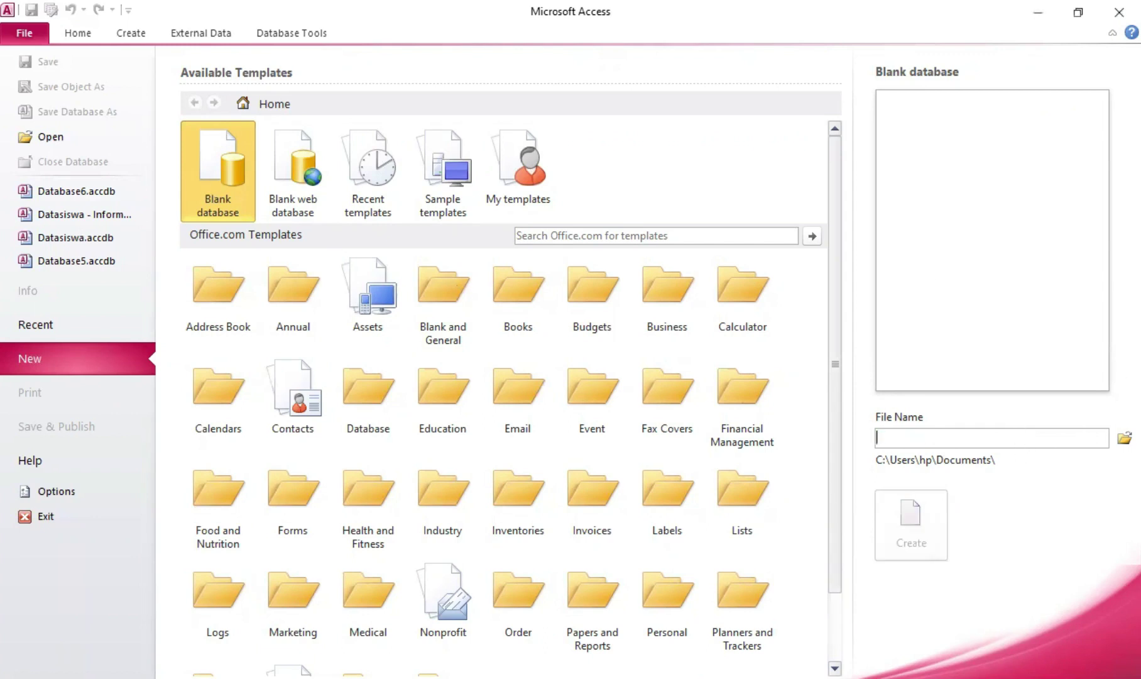
text(Datasiswa)
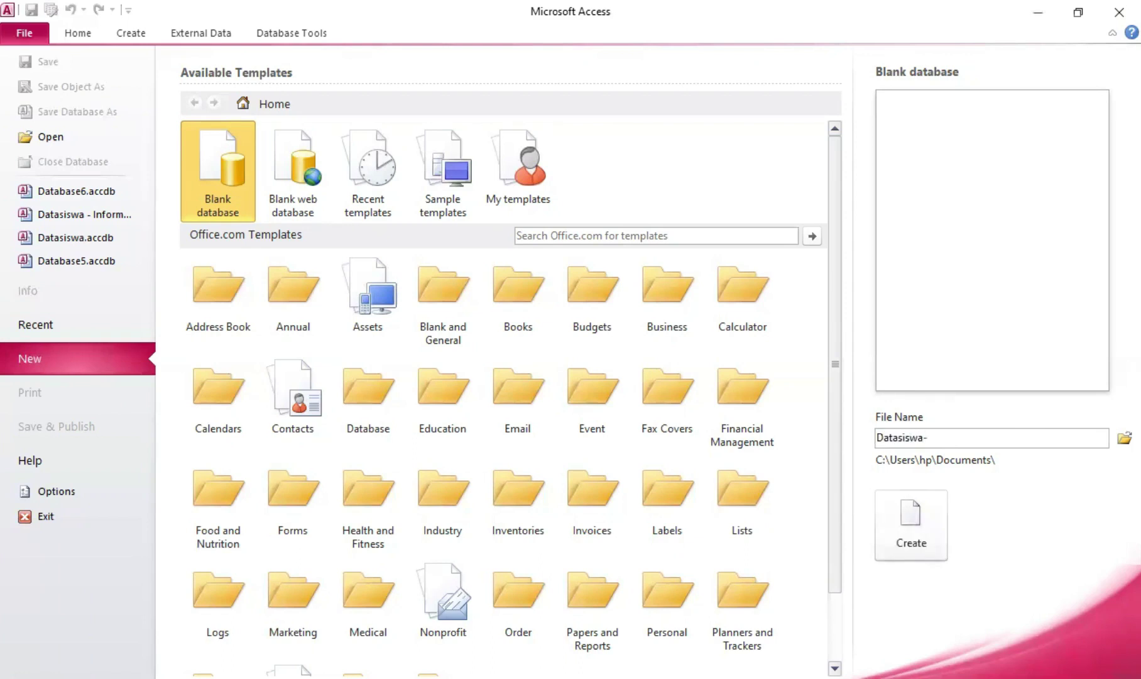
text(-Informatika)
Create the database, close the default Table1, and start a new table in Table Design
click(888, 516)
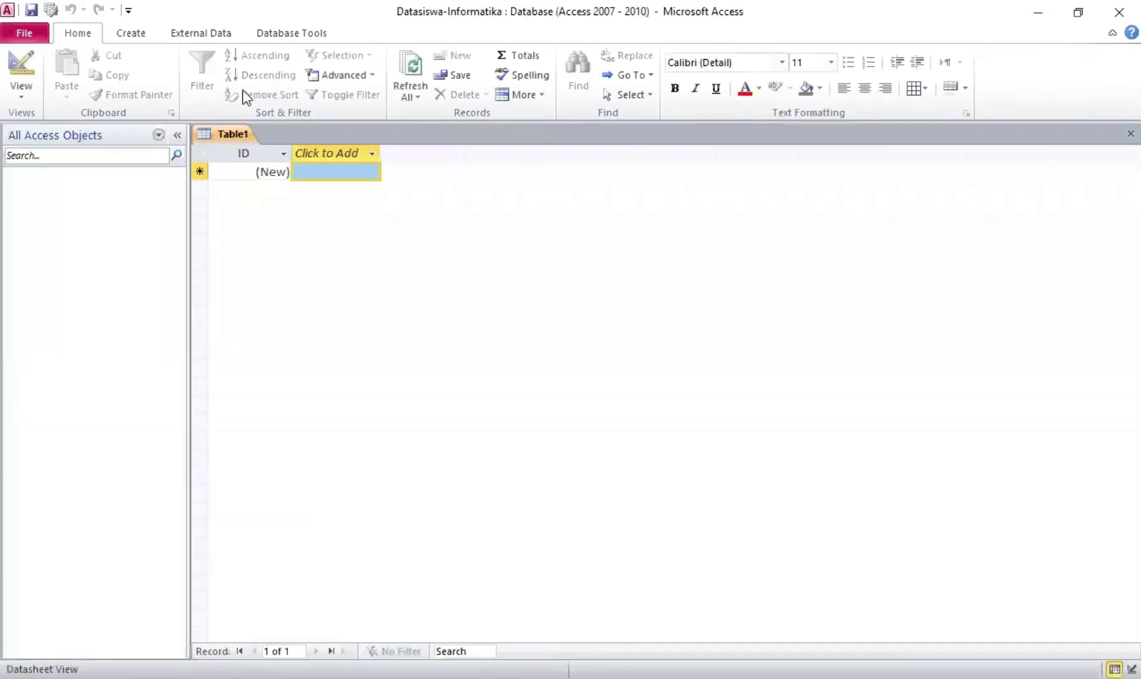
right_click(221, 134)
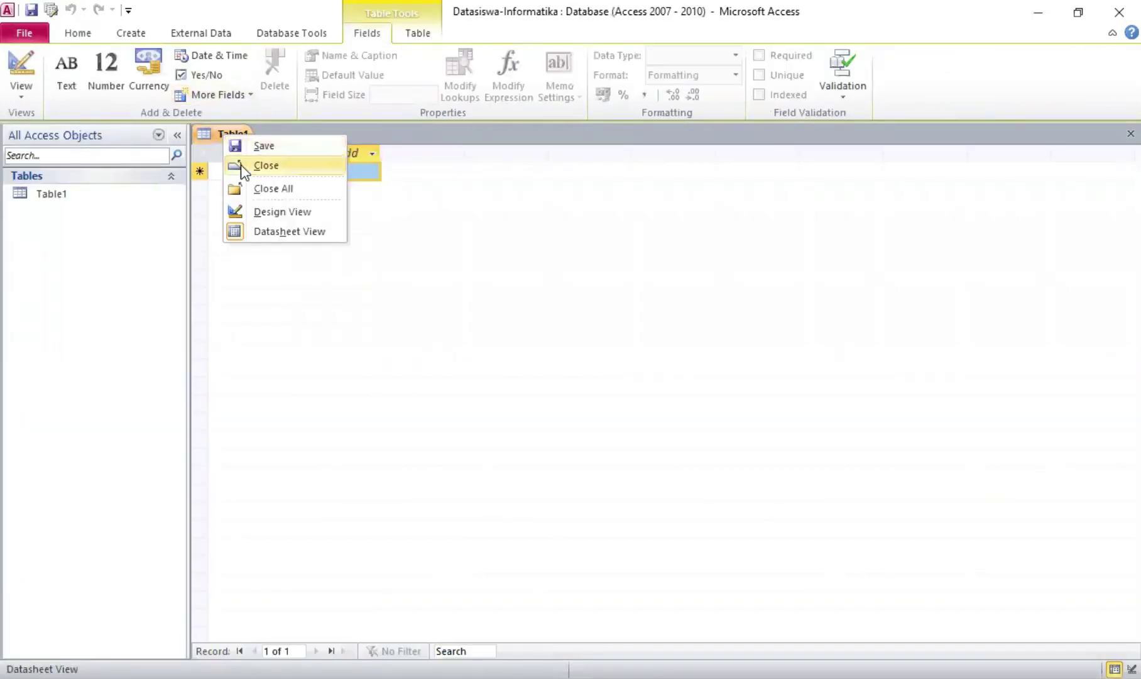
click(244, 169)
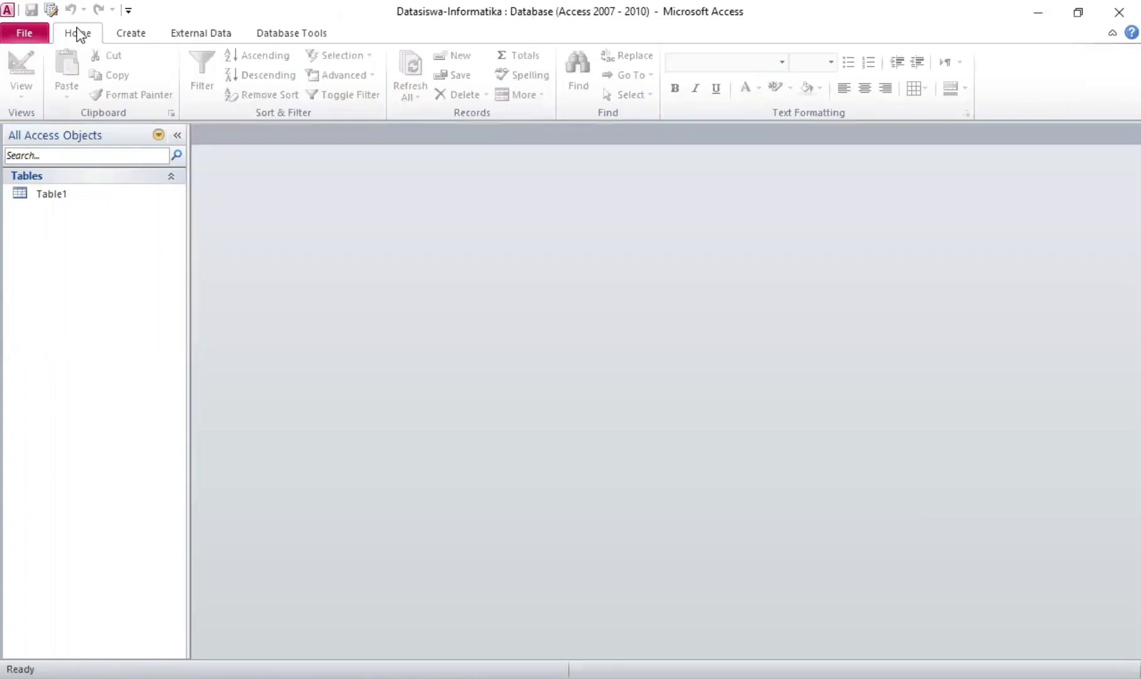
click(128, 37)
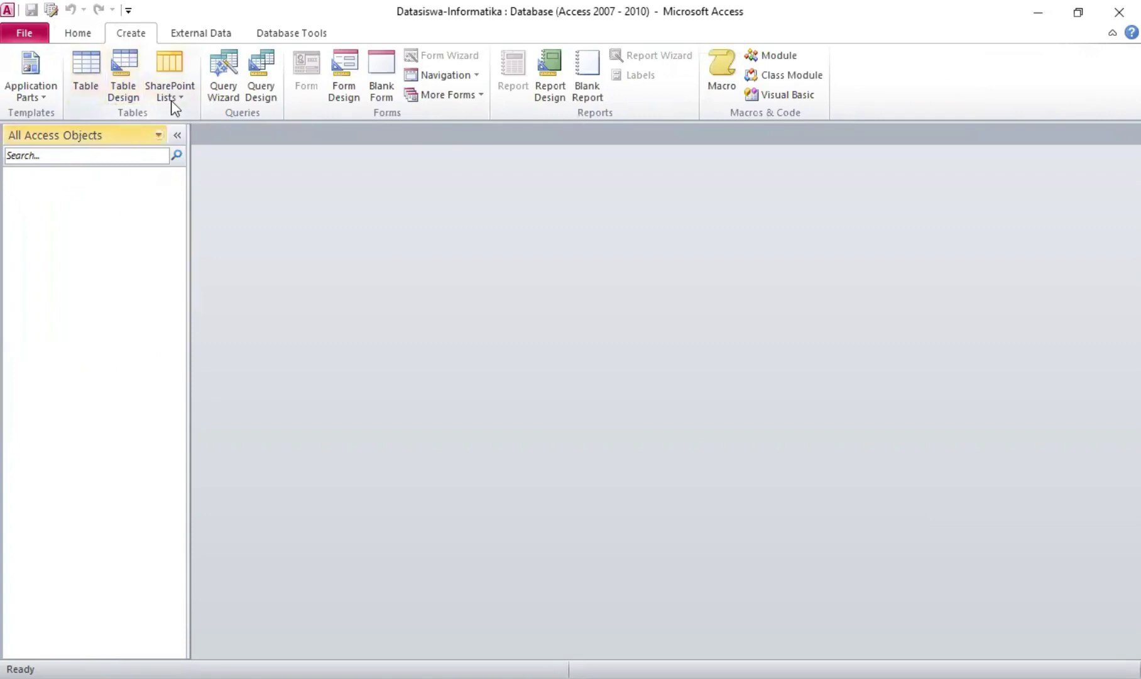
click(134, 70)
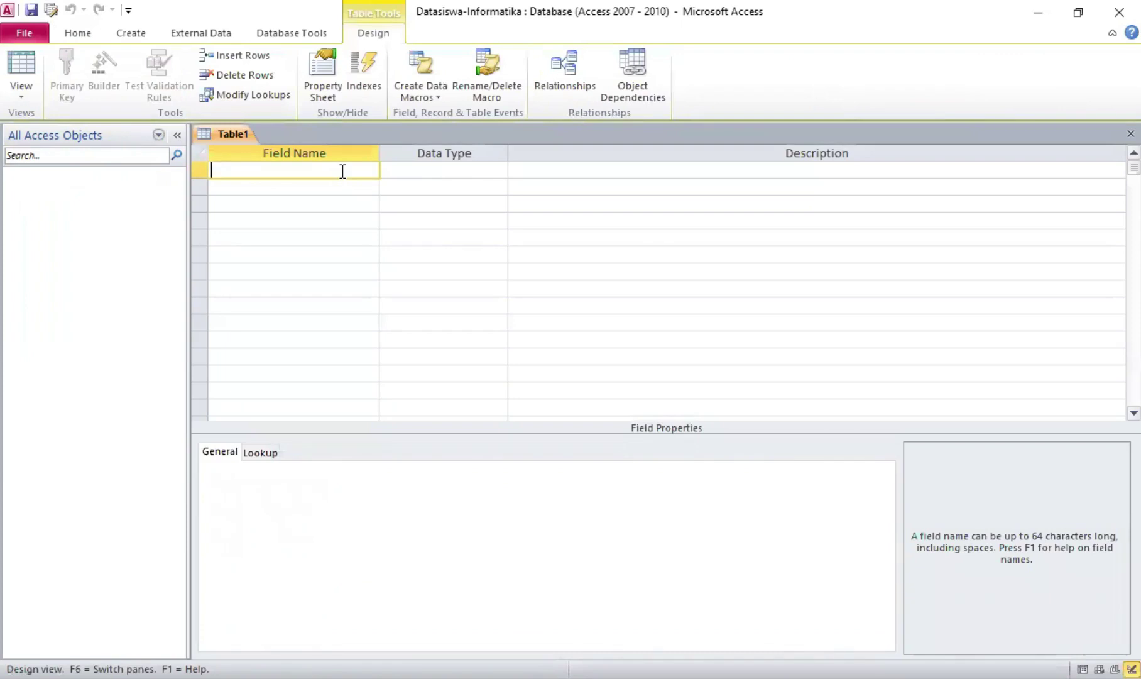
Add a No Induk field of type Number and make it the primary key
text(No Induk)
key(Tab)
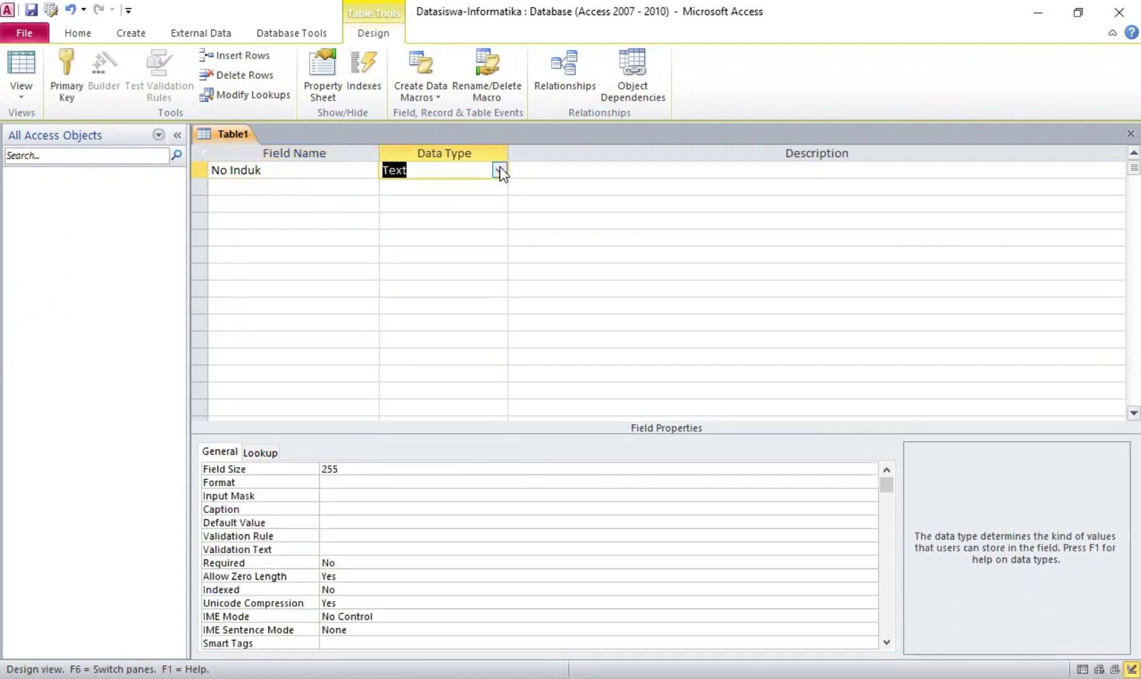
click(500, 170)
click(469, 217)
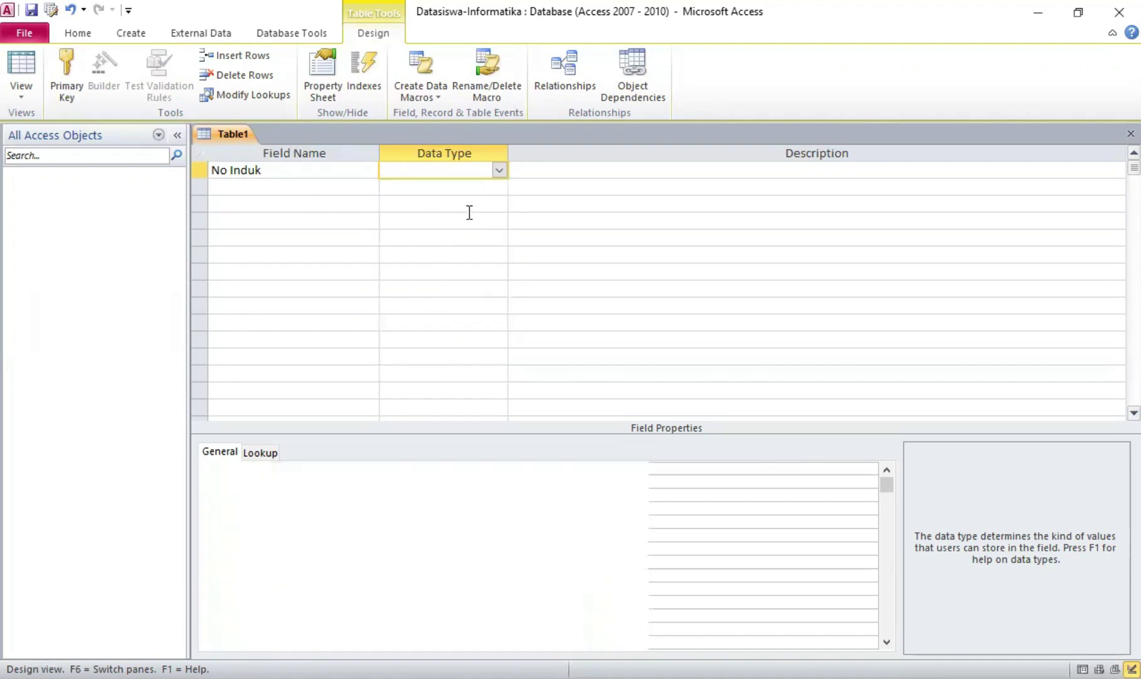
click(200, 176)
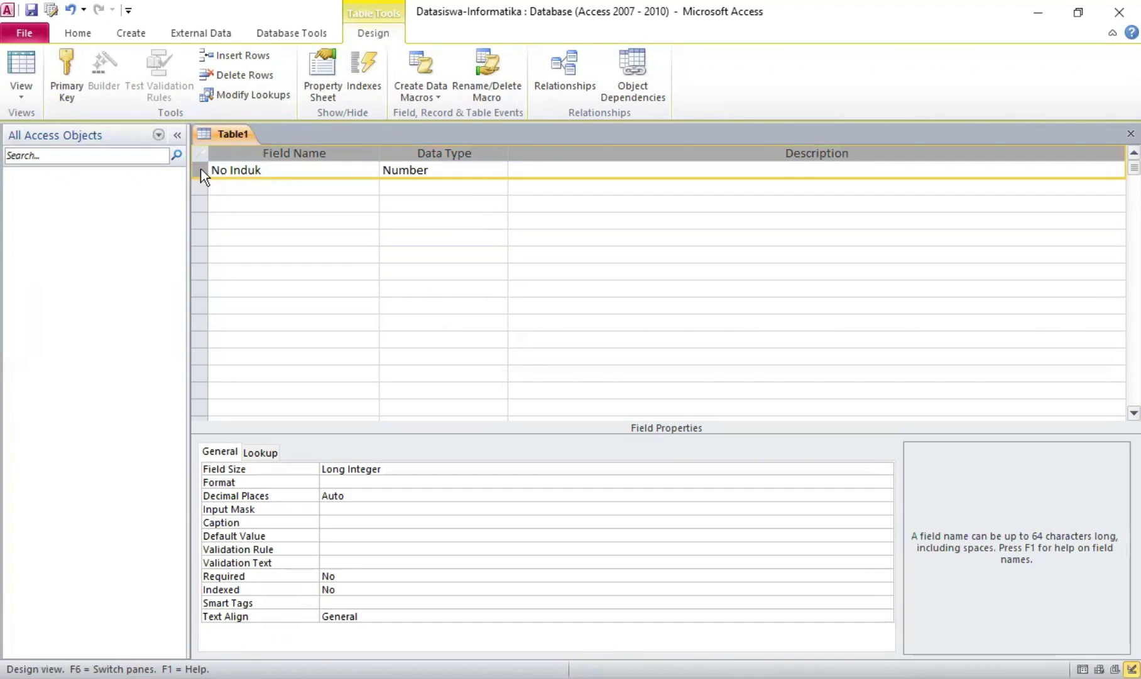
right_click(201, 169)
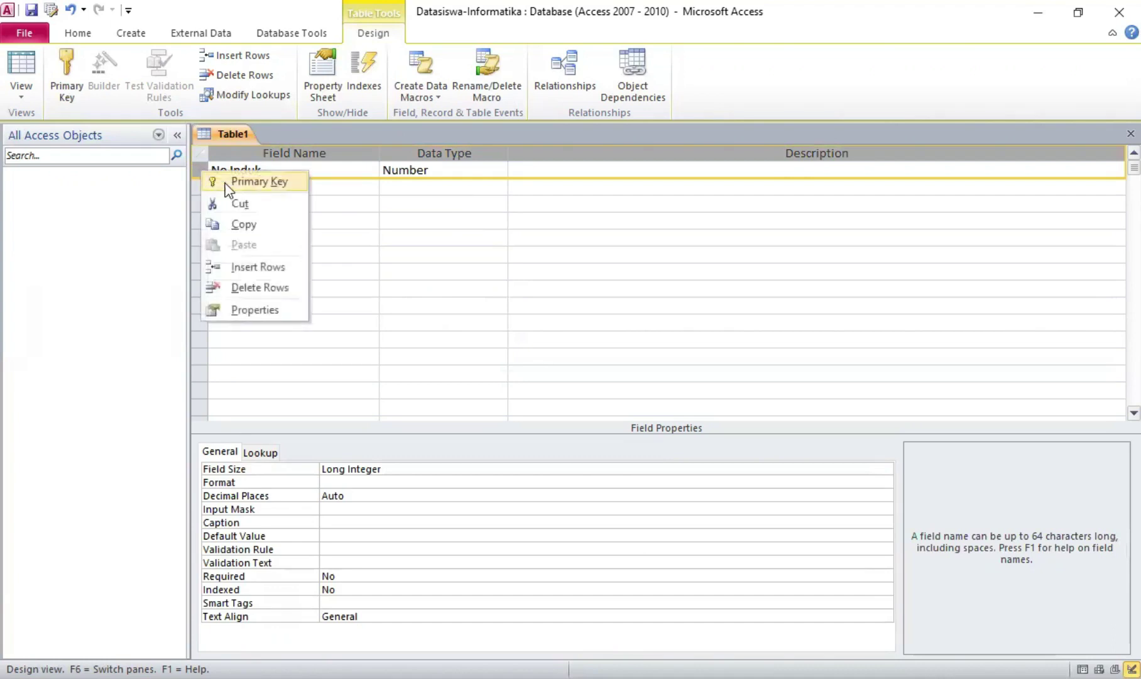
click(257, 182)
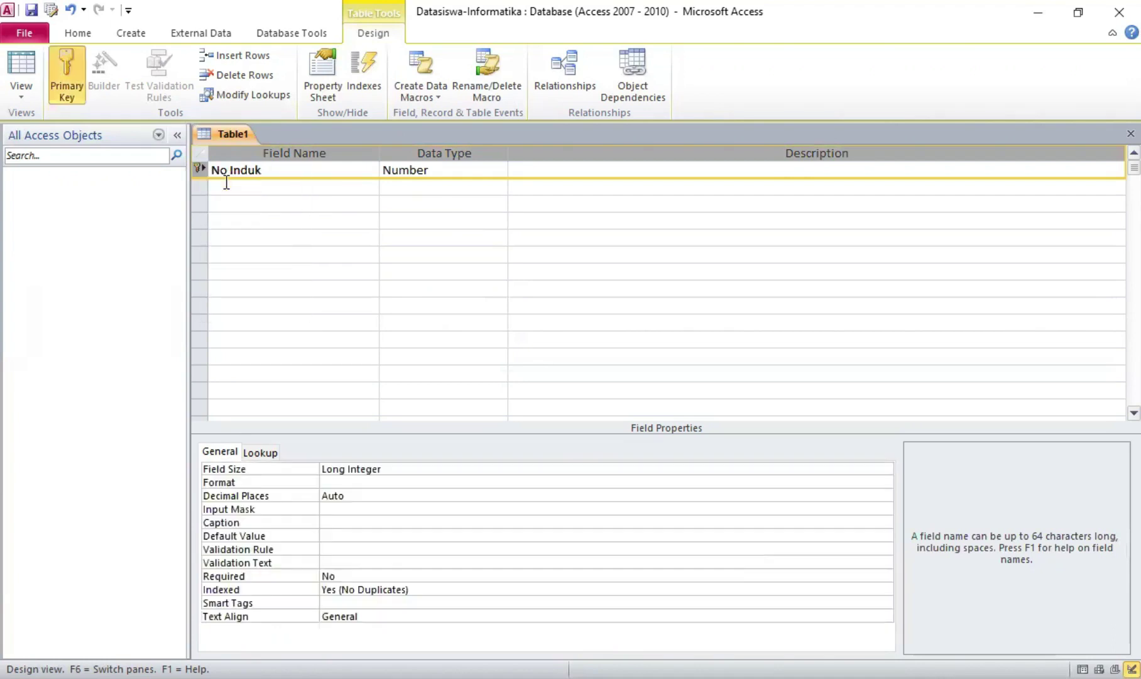
Add Nama as a Text field and set Jenis Kelamin's data type to Lookup Wizard
click(243, 182)
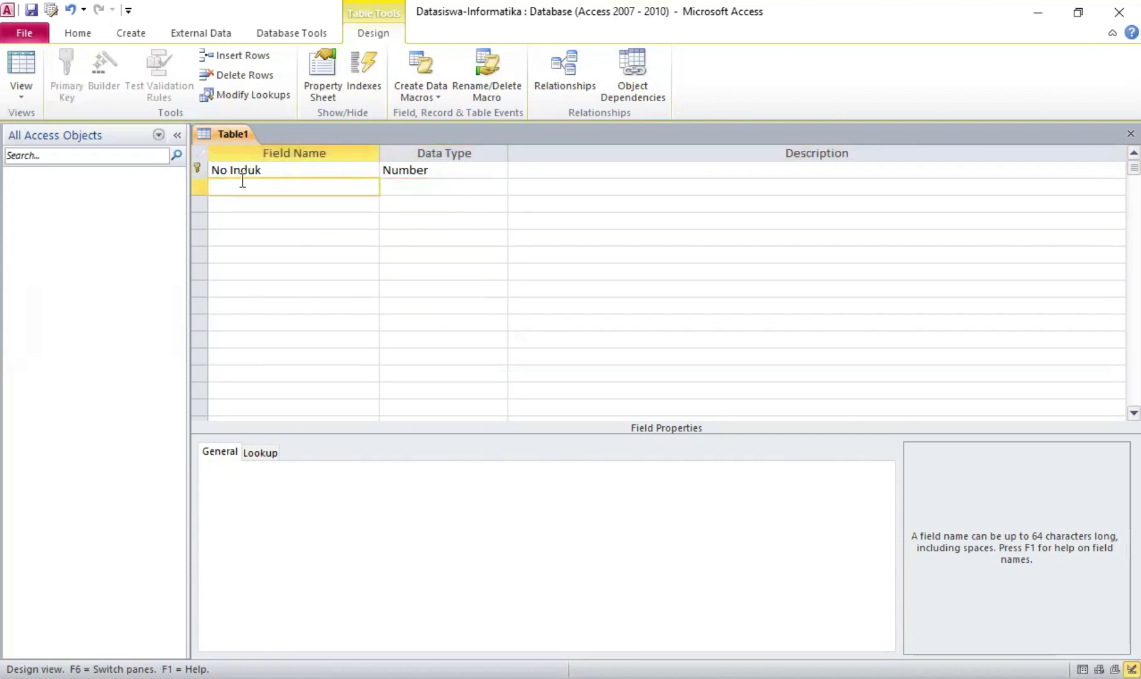
text(Nama)
key(Tab)
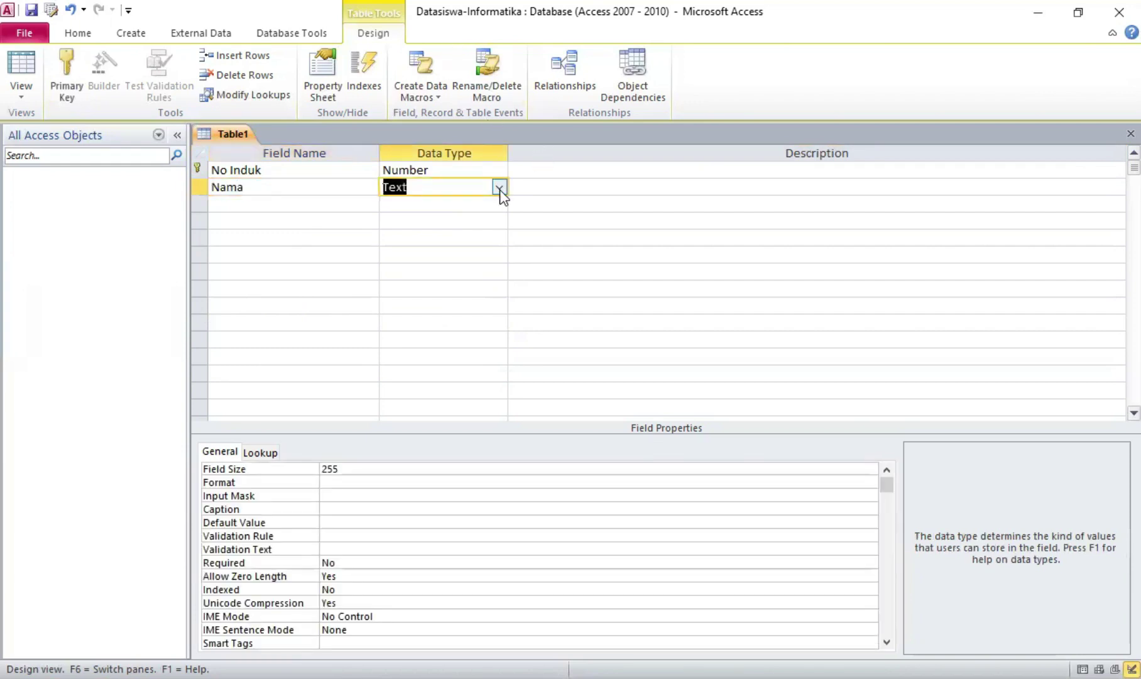
click(499, 187)
click(327, 209)
text(Jenis K)
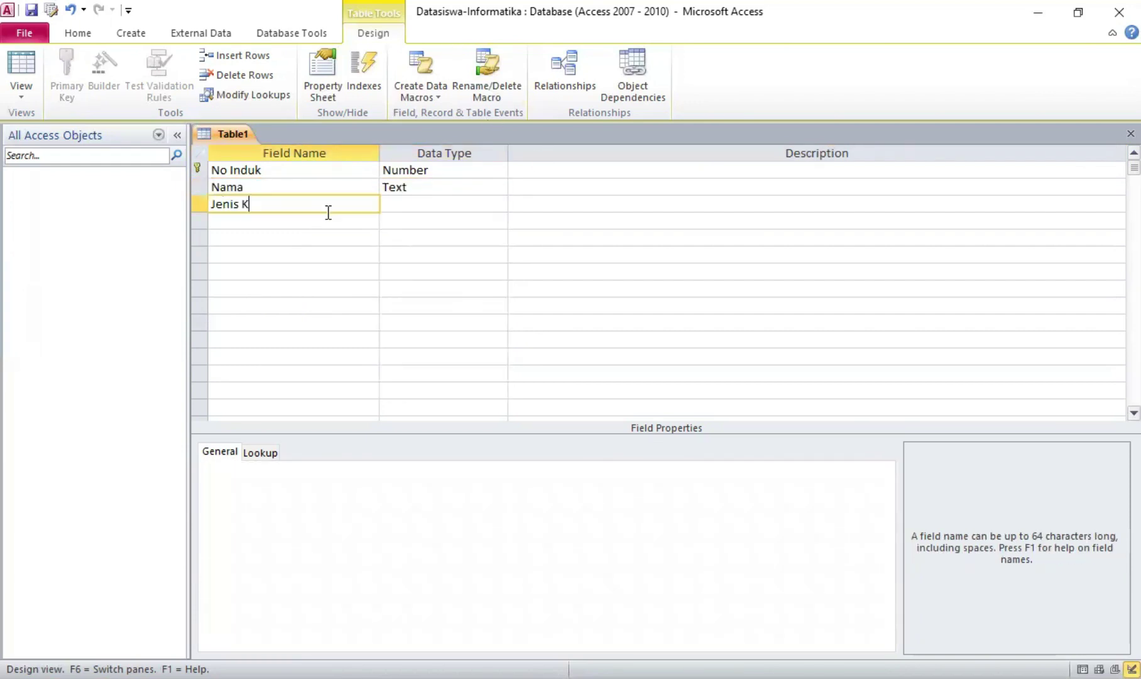
text(elamin)
click(413, 198)
click(499, 204)
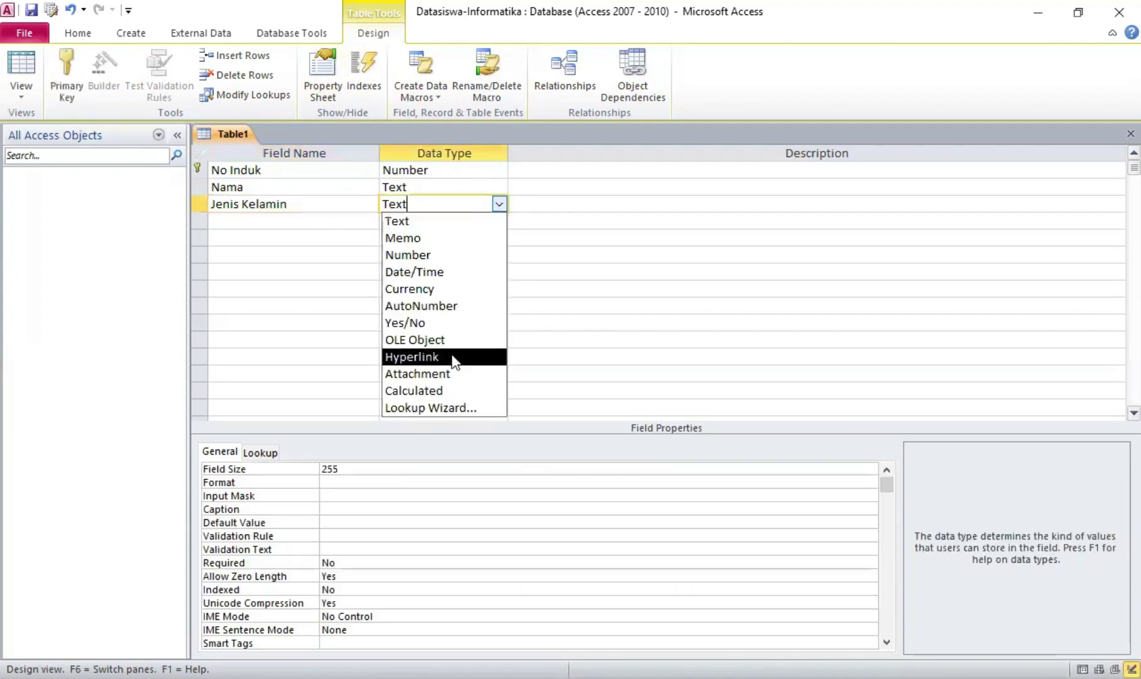
click(450, 409)
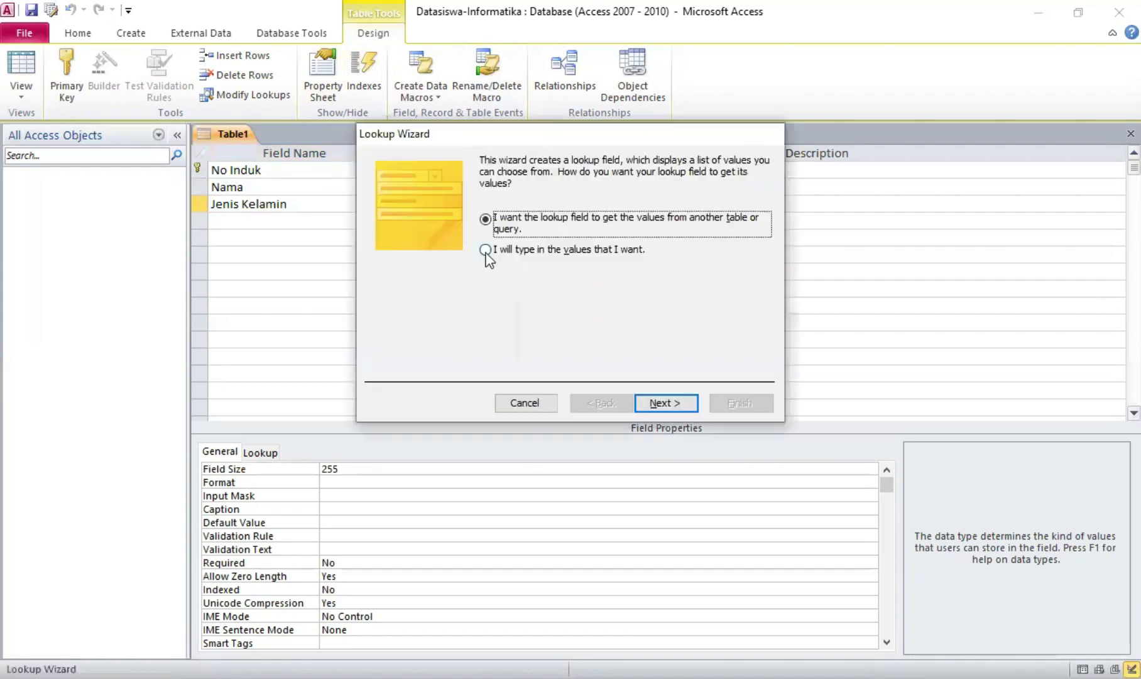
Enter Laki-Laki and Perempuan as typed-in lookup values for Jenis Kelamin and finish the wizard
click(485, 251)
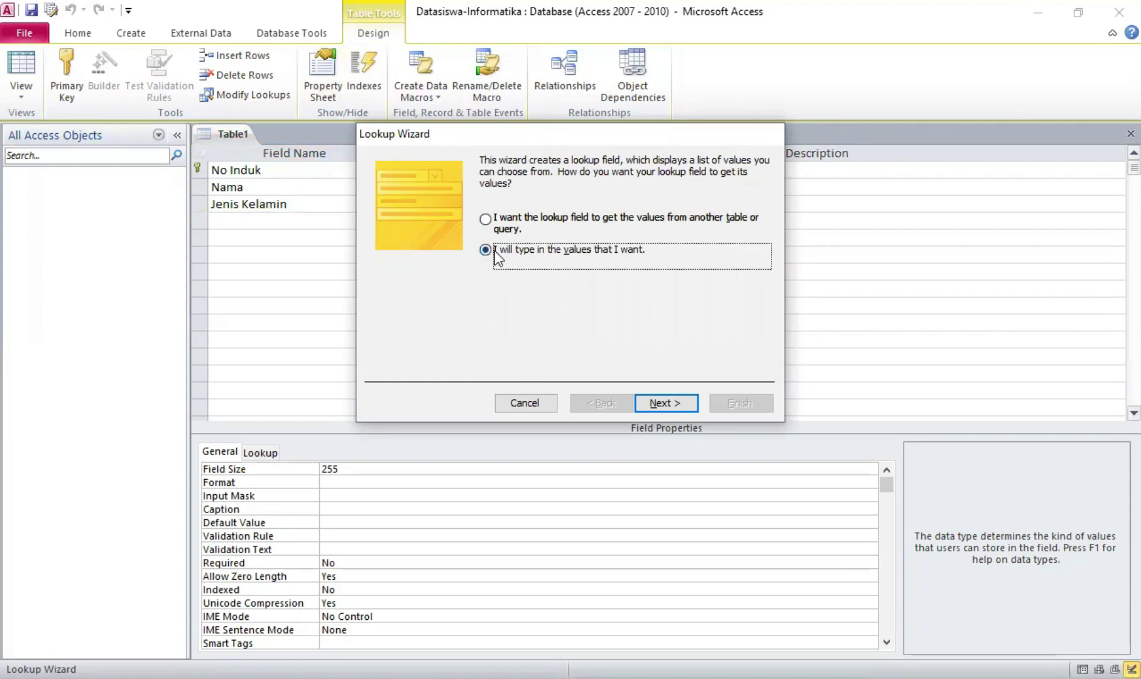
click(663, 403)
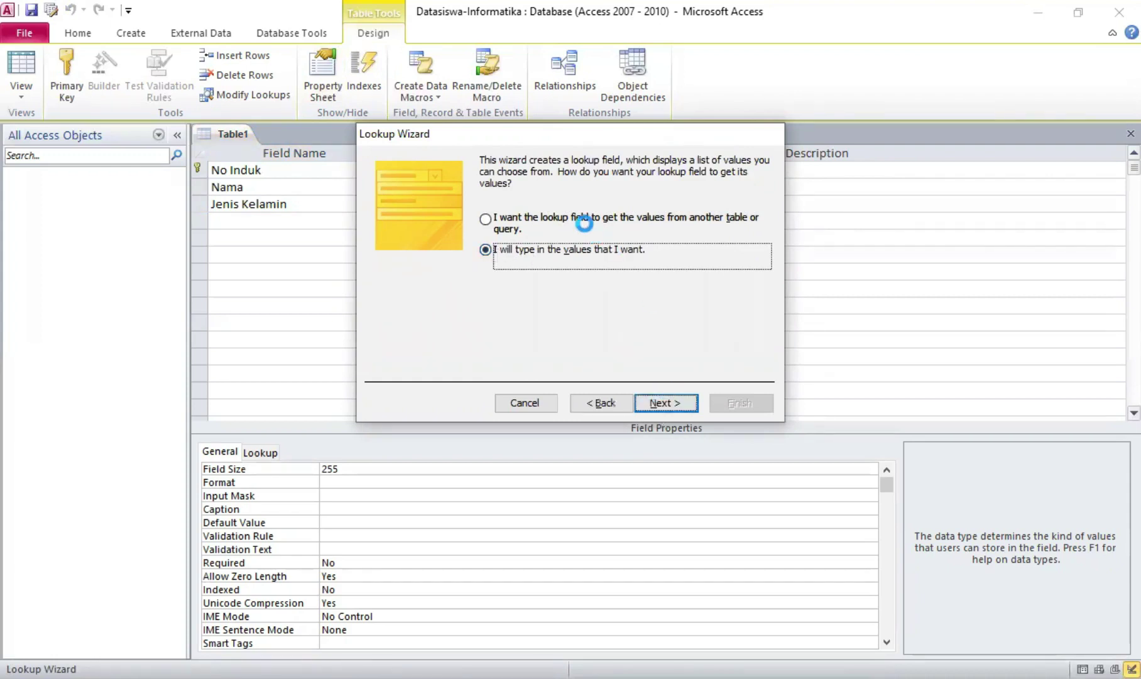
click(451, 267)
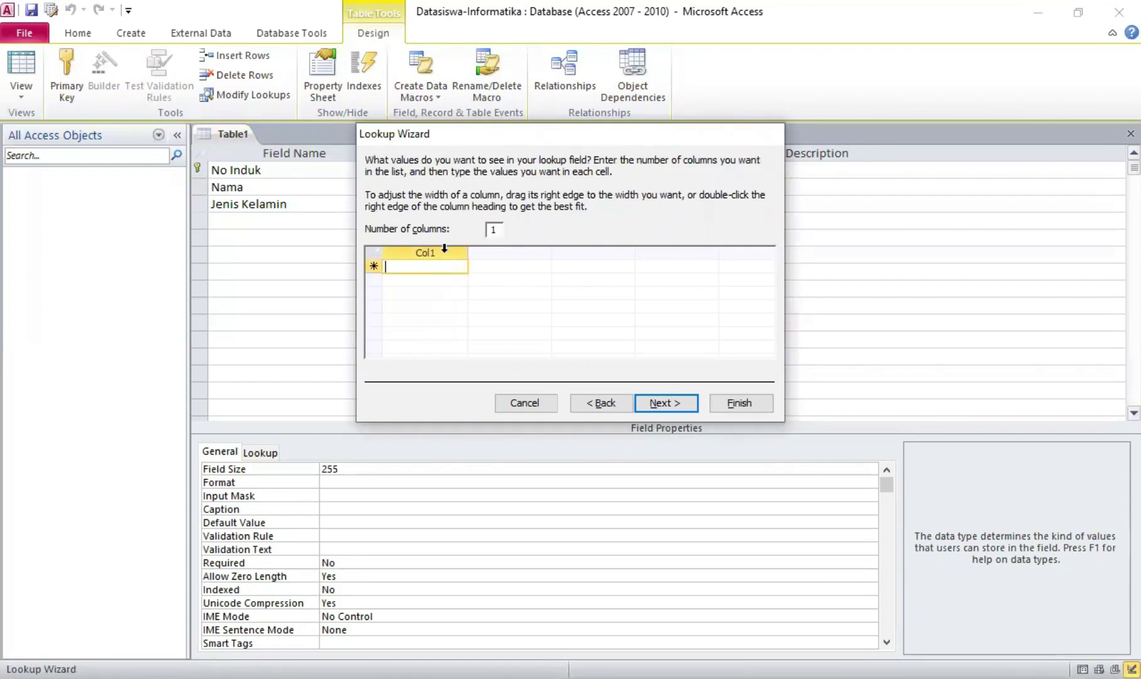
text(Laki)
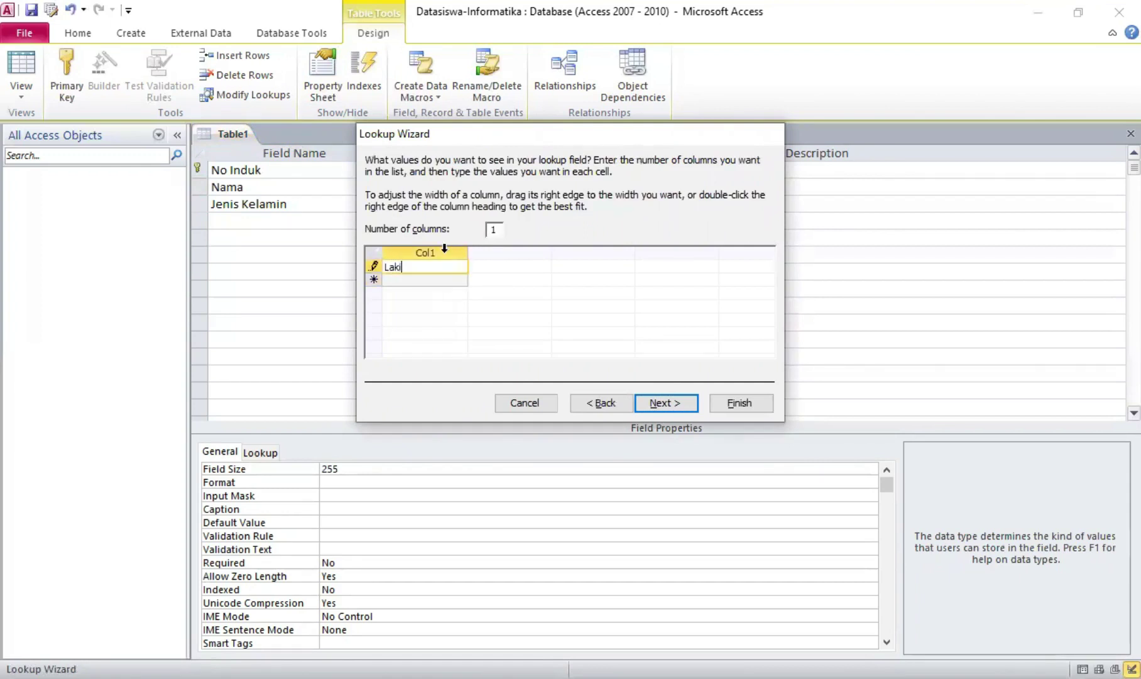
text(-Laki)
key(Return)
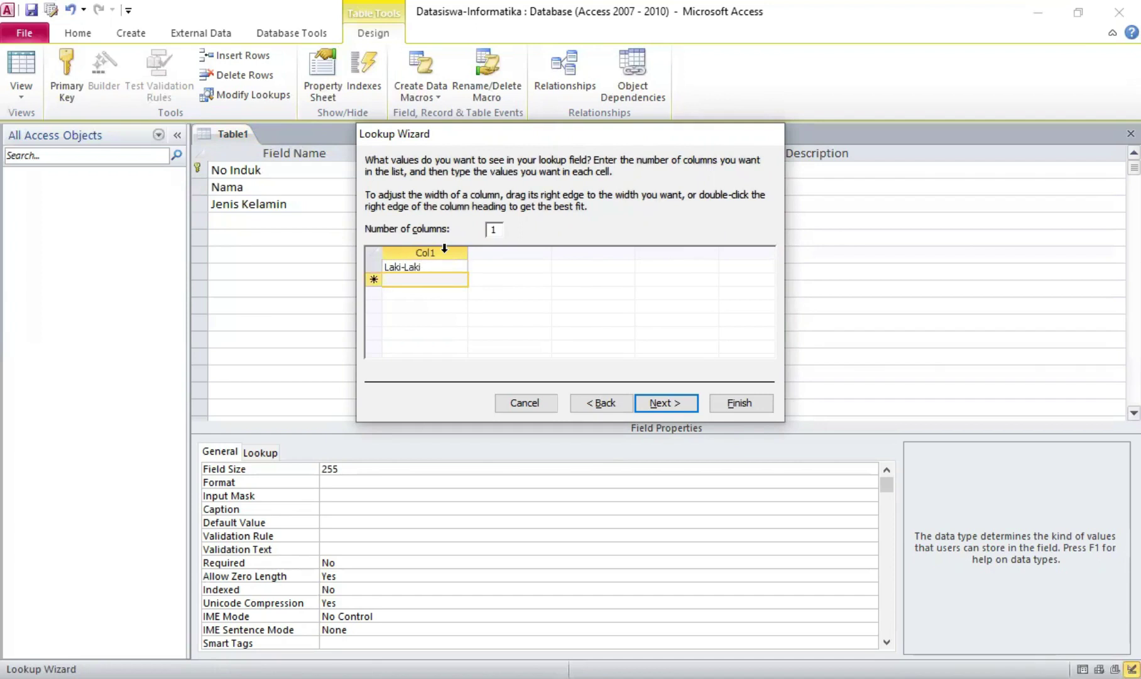
text(pPerempuan)
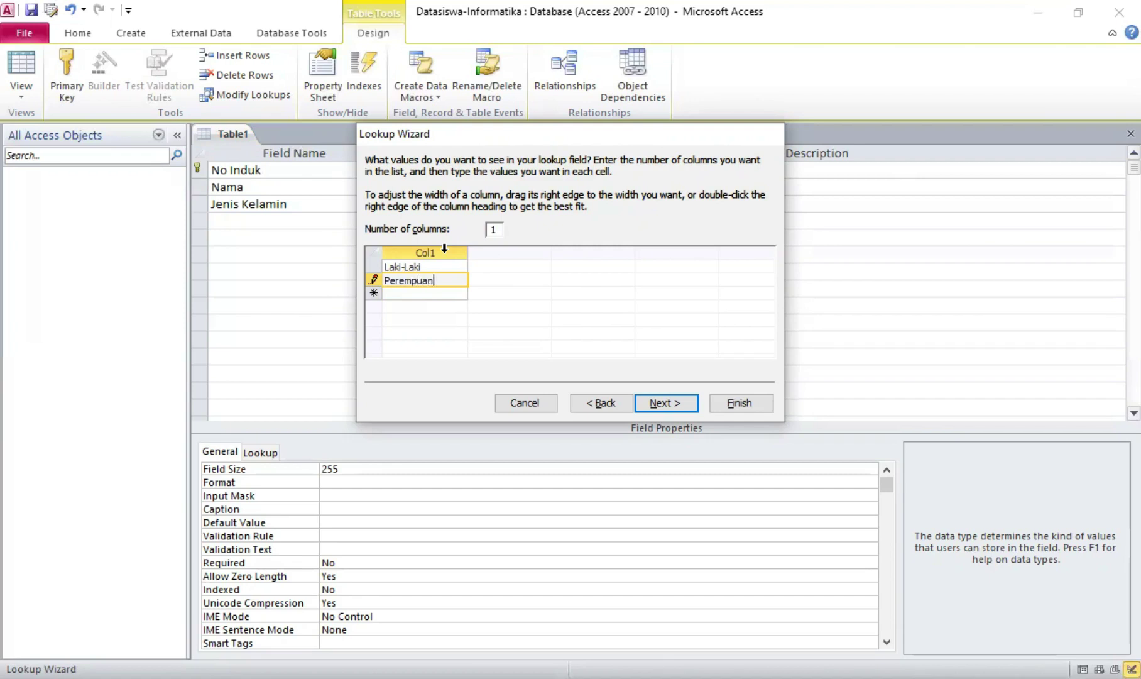
click(660, 404)
click(737, 410)
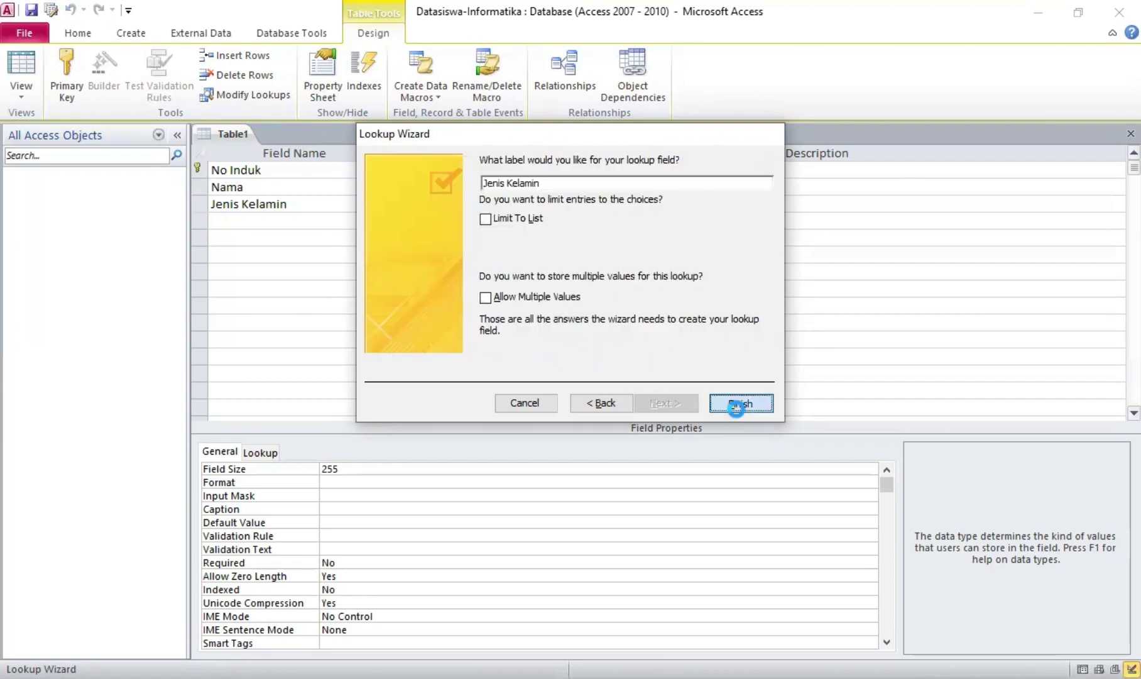
click(354, 220)
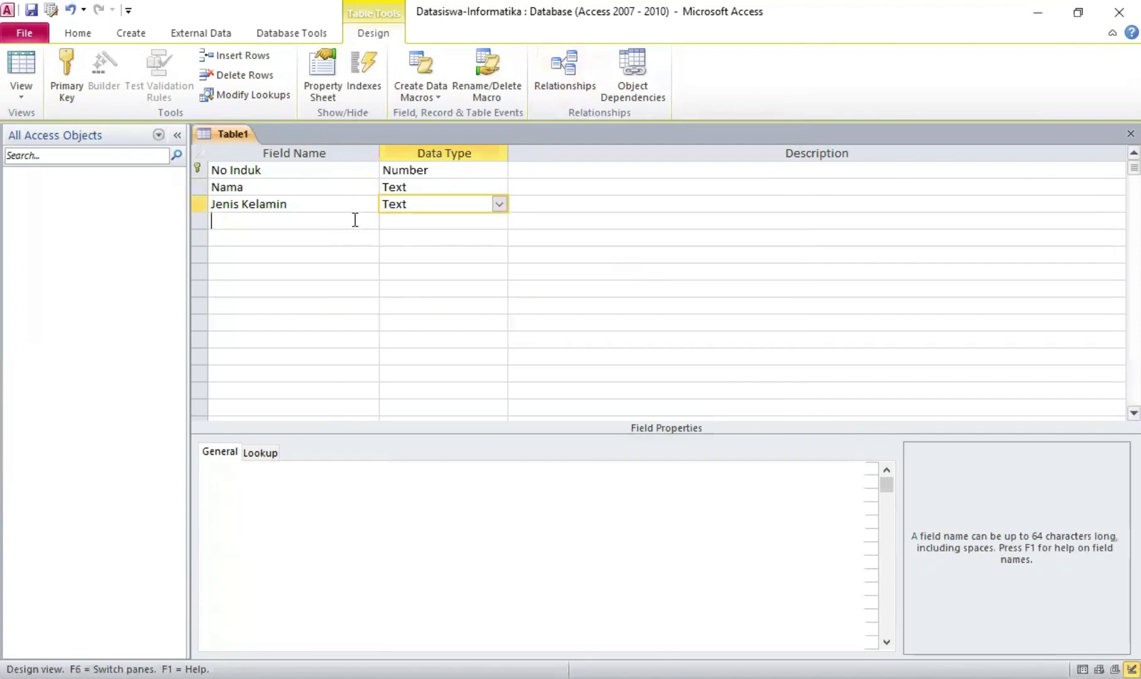
Add an Alamat field with the Text data type
text(Alamat)
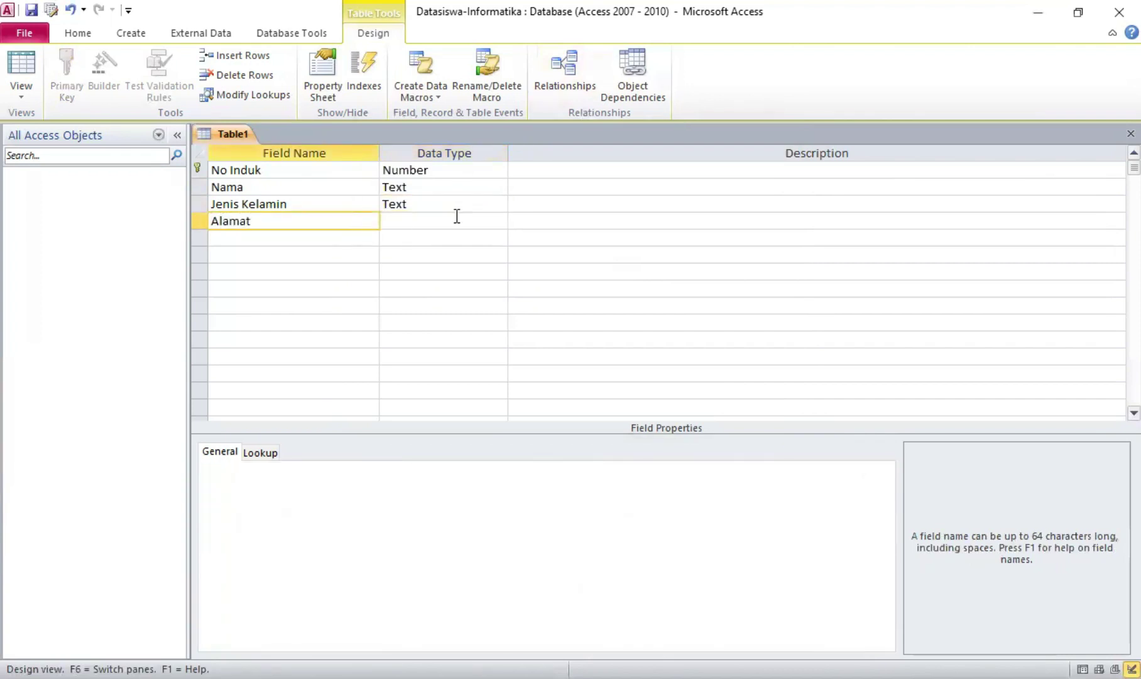
click(457, 215)
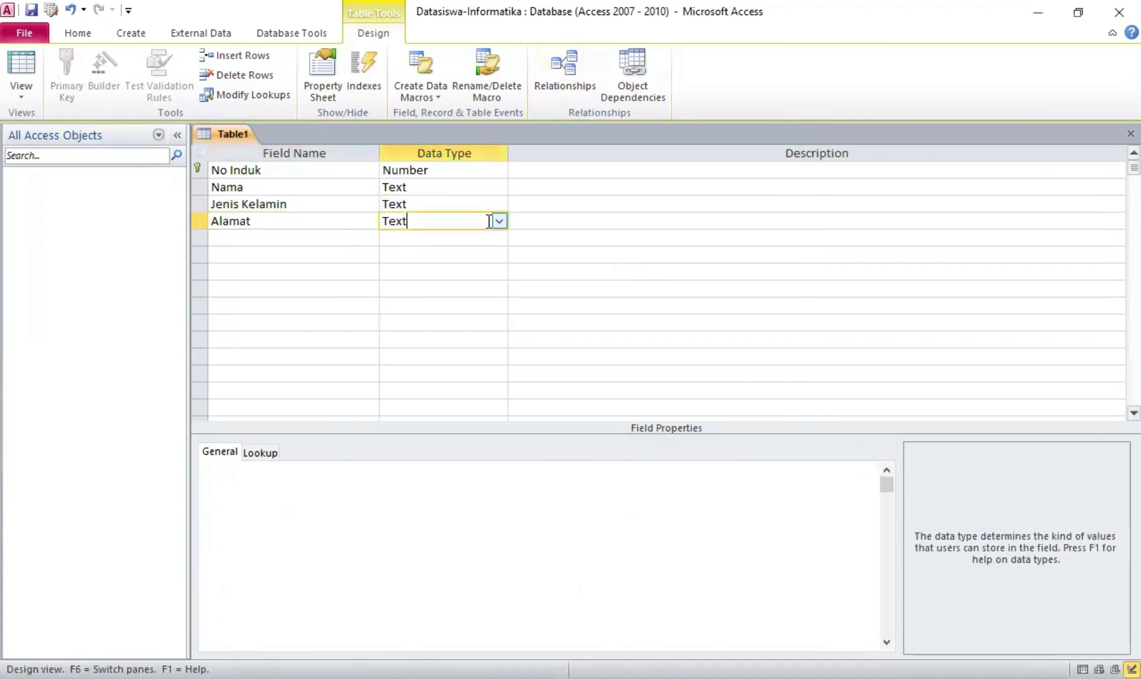
click(499, 221)
click(491, 244)
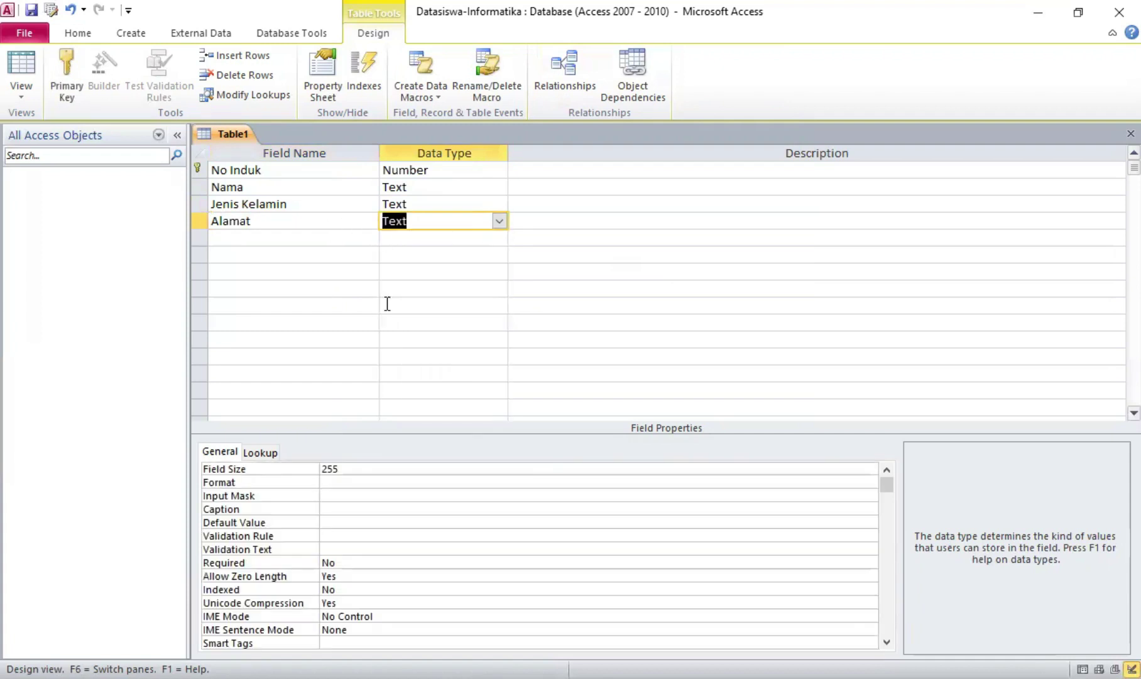
click(336, 240)
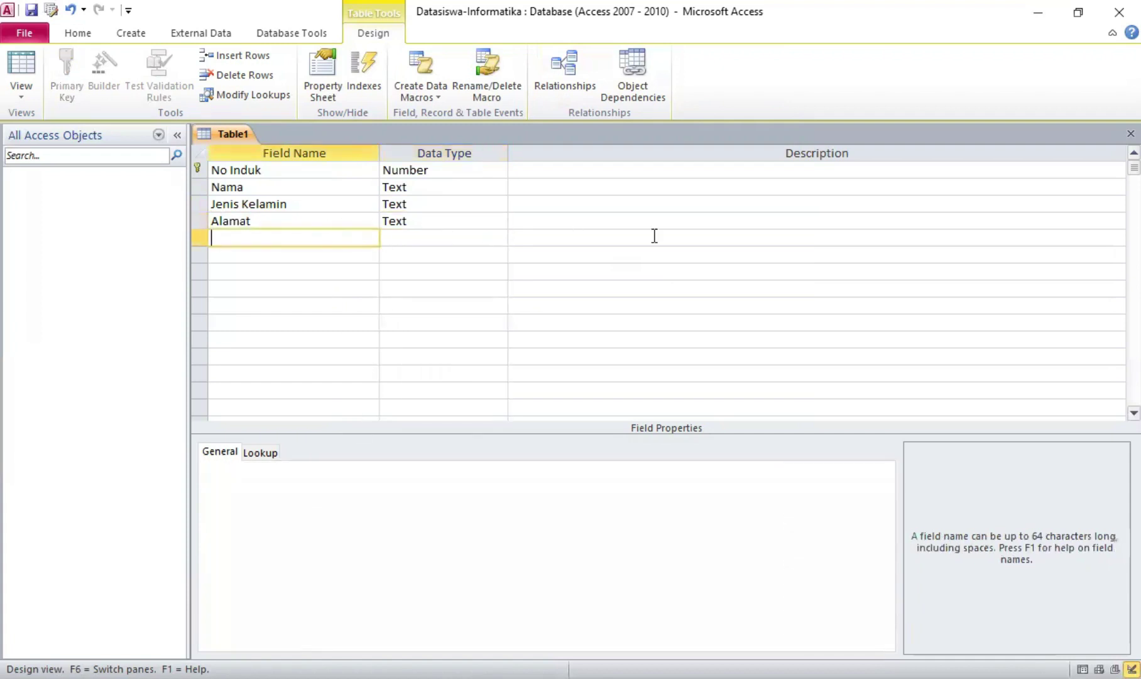
Add No Telp as a Text field with field size 12
text(No Telp)
click(499, 239)
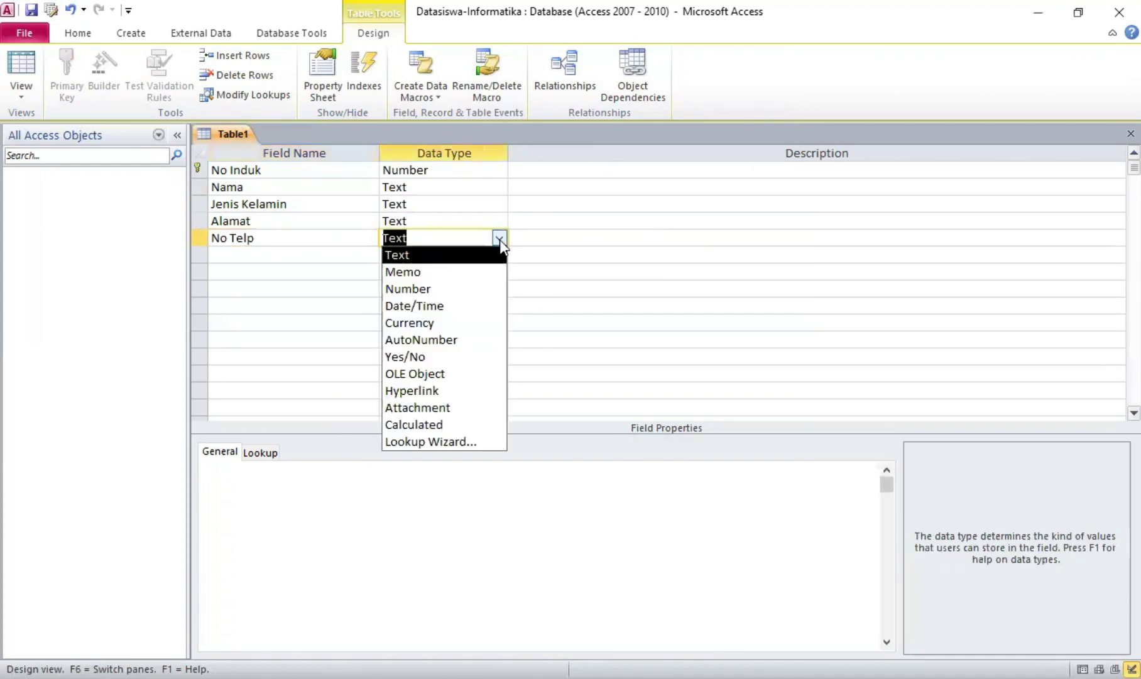
click(491, 258)
click(499, 238)
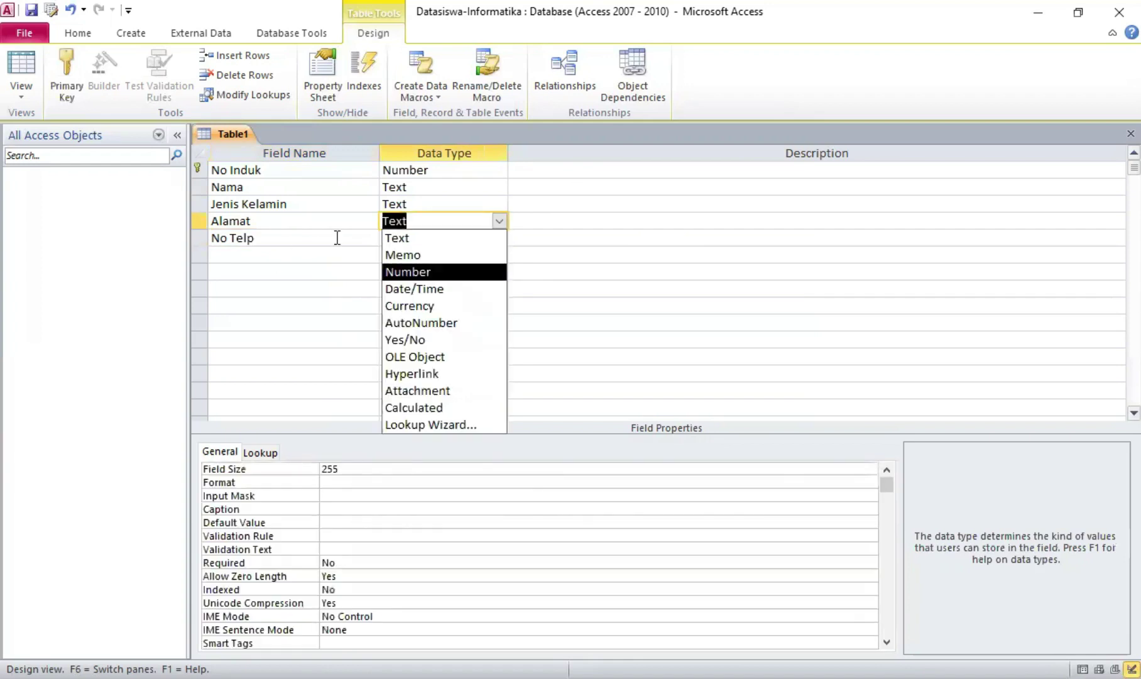
click(363, 239)
key(Tab)
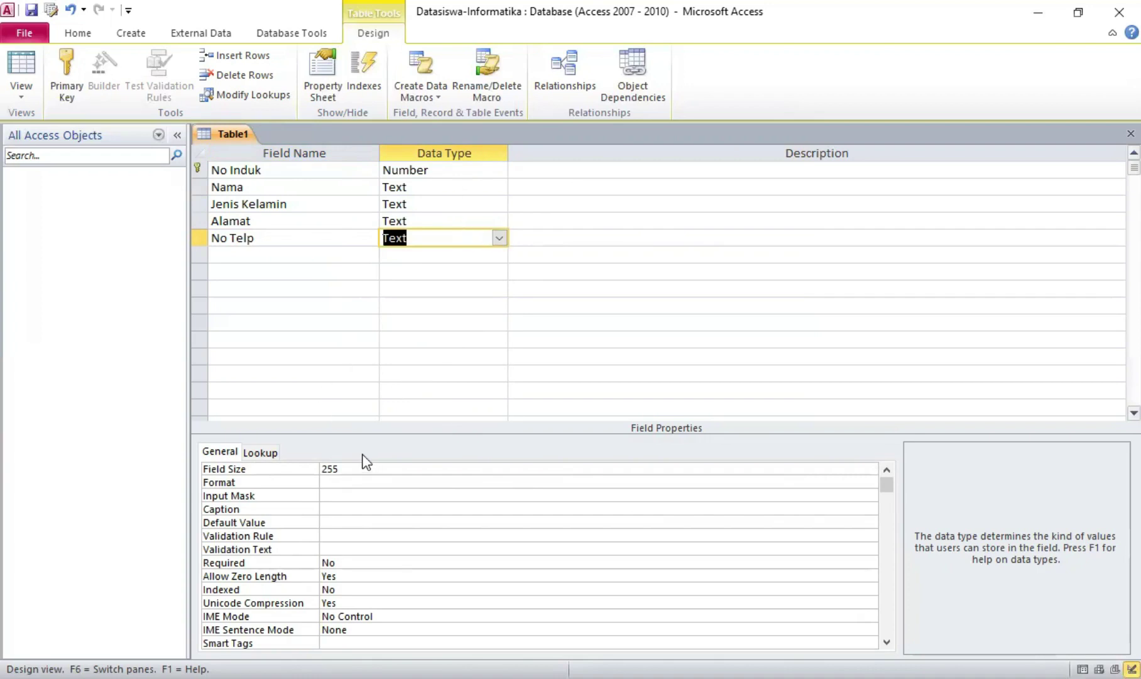
click(352, 468)
key(BackSpace)
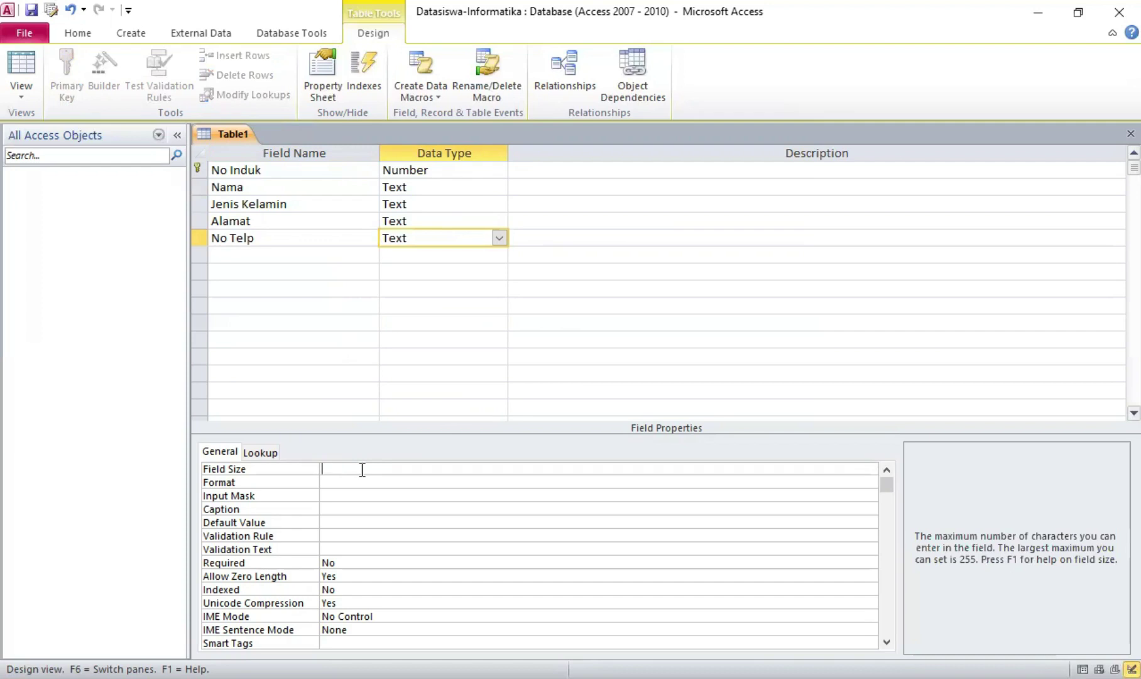
text(12)
Add a Foto field with the Attachment data type
click(298, 254)
text(F)
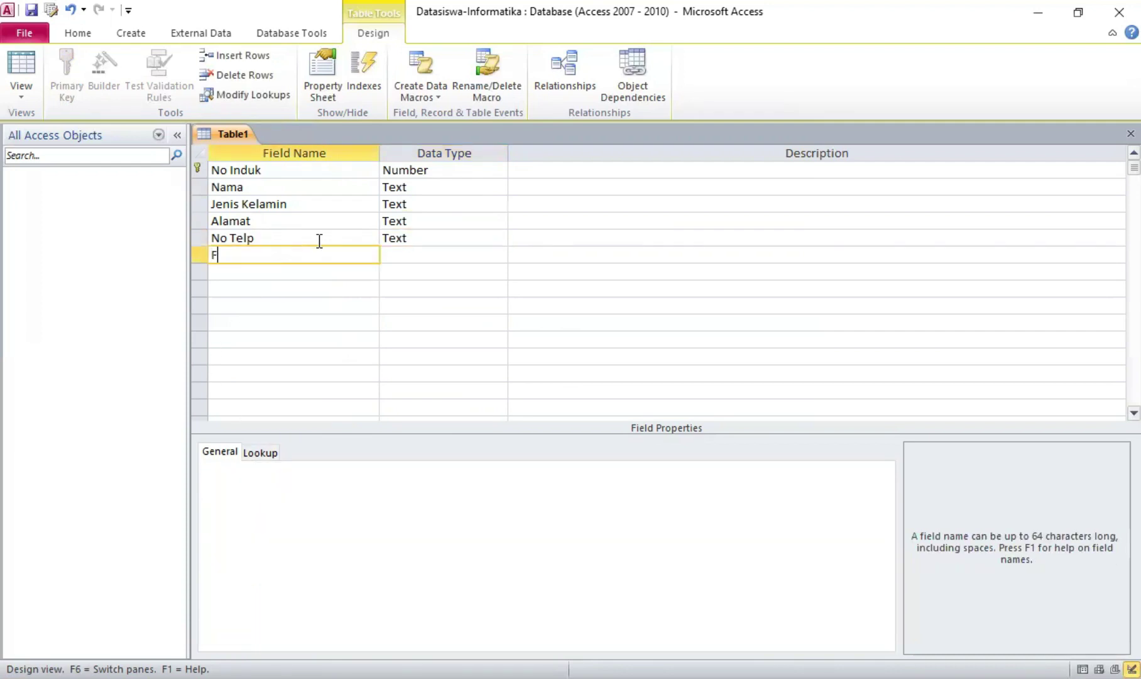
text(oto)
click(412, 252)
click(499, 255)
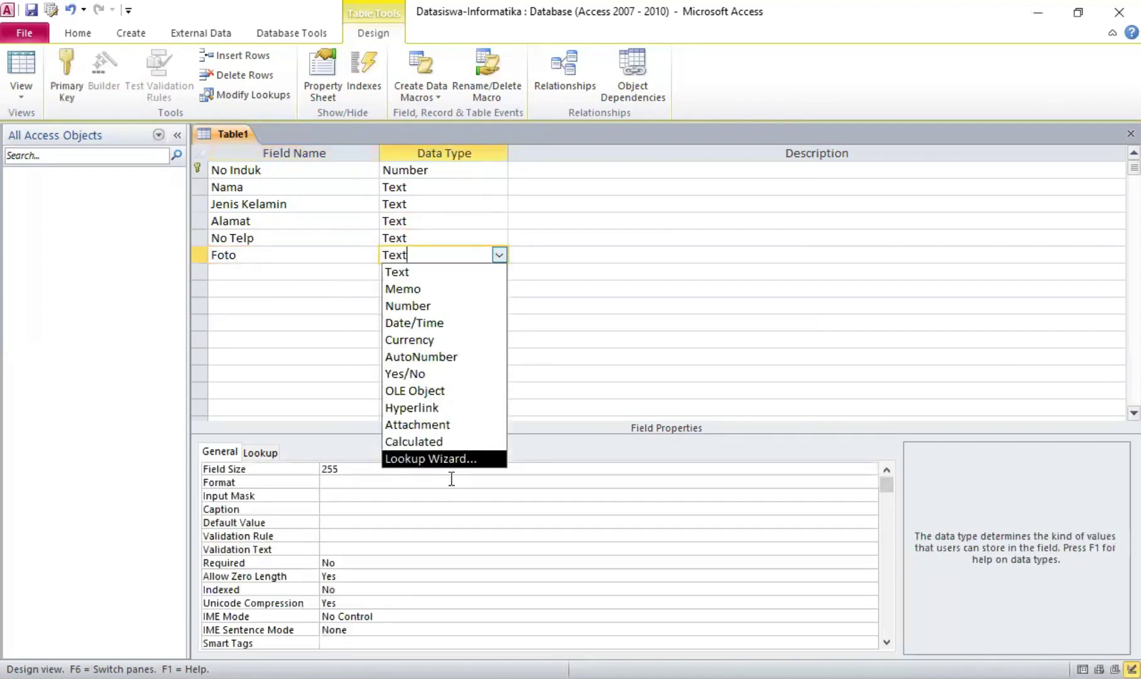
click(450, 425)
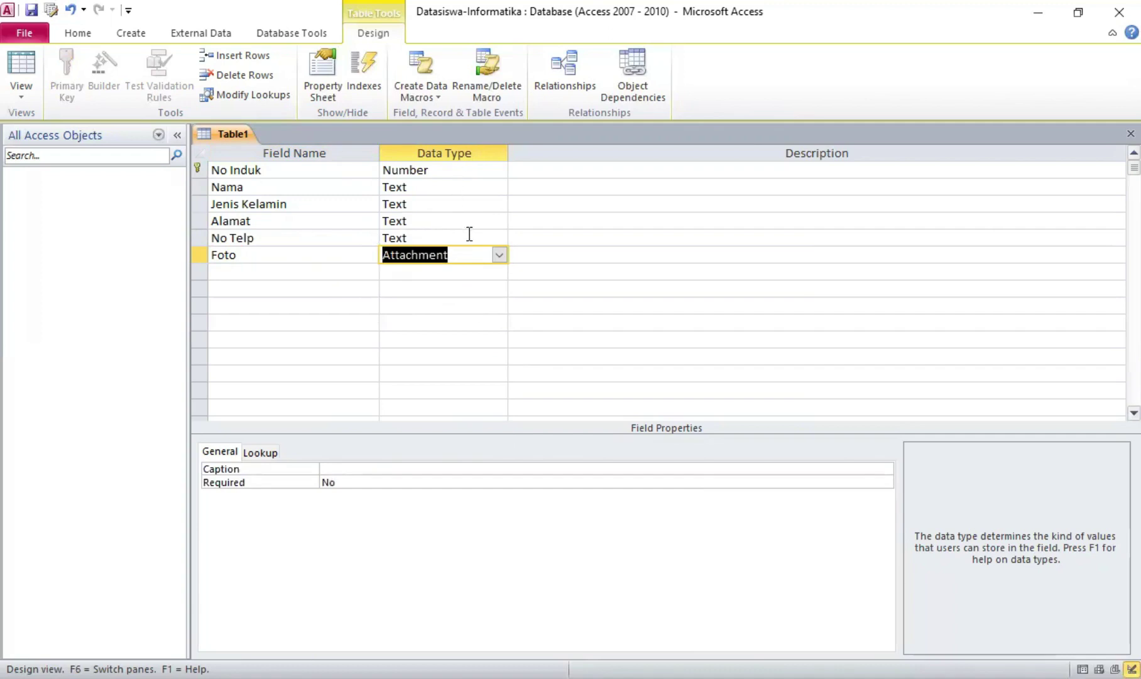
Save the table as Tabel Datasiswa and close its design view
right_click(240, 134)
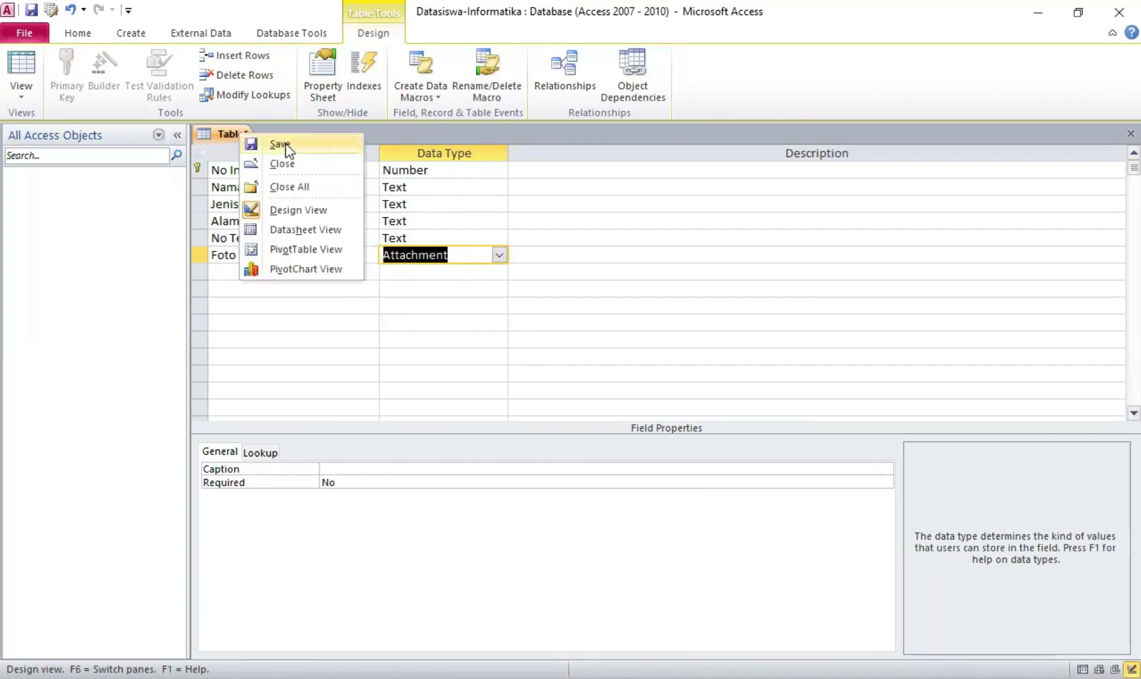
click(287, 147)
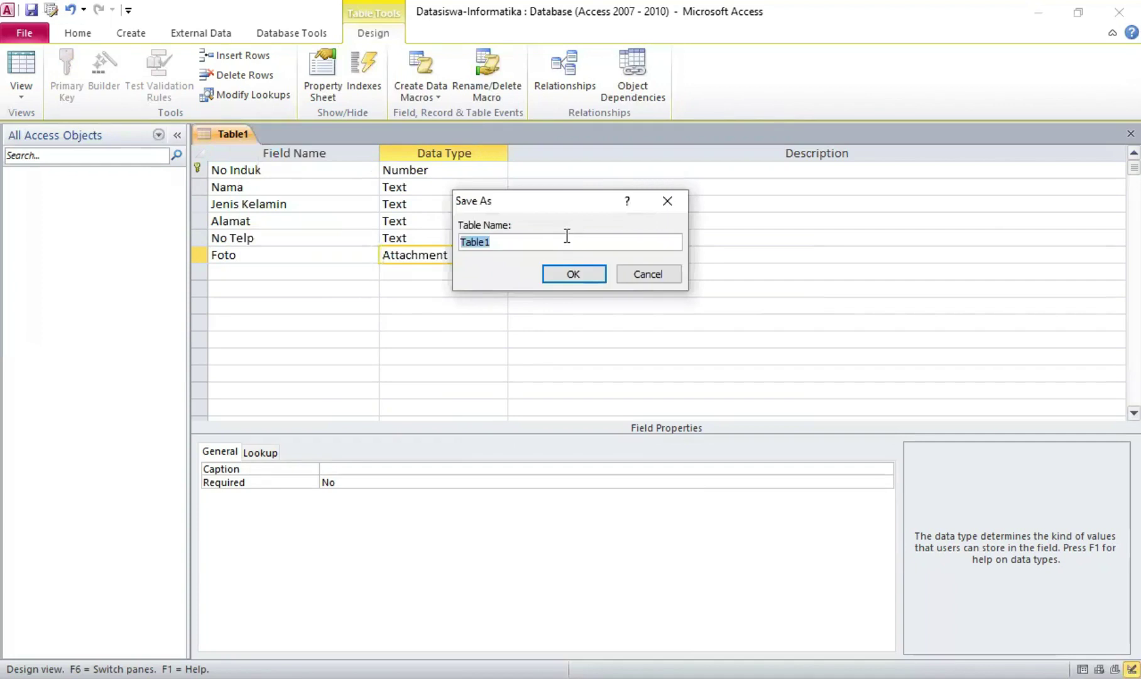
text(Tabel Datasiswa)
click(573, 276)
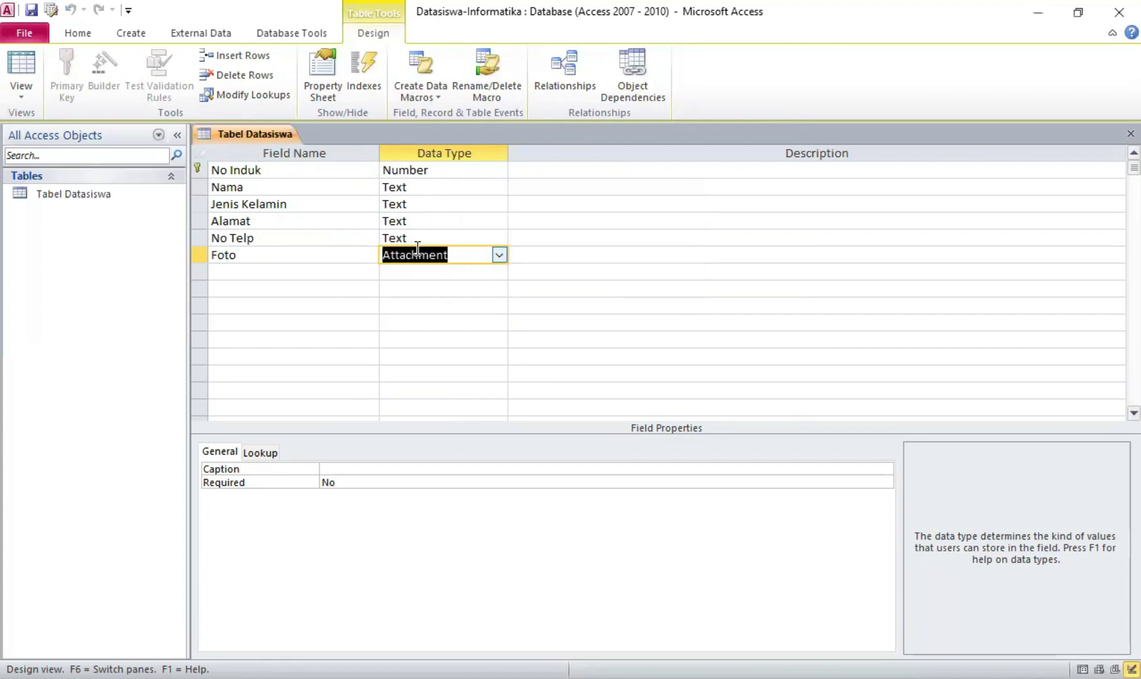
right_click(231, 136)
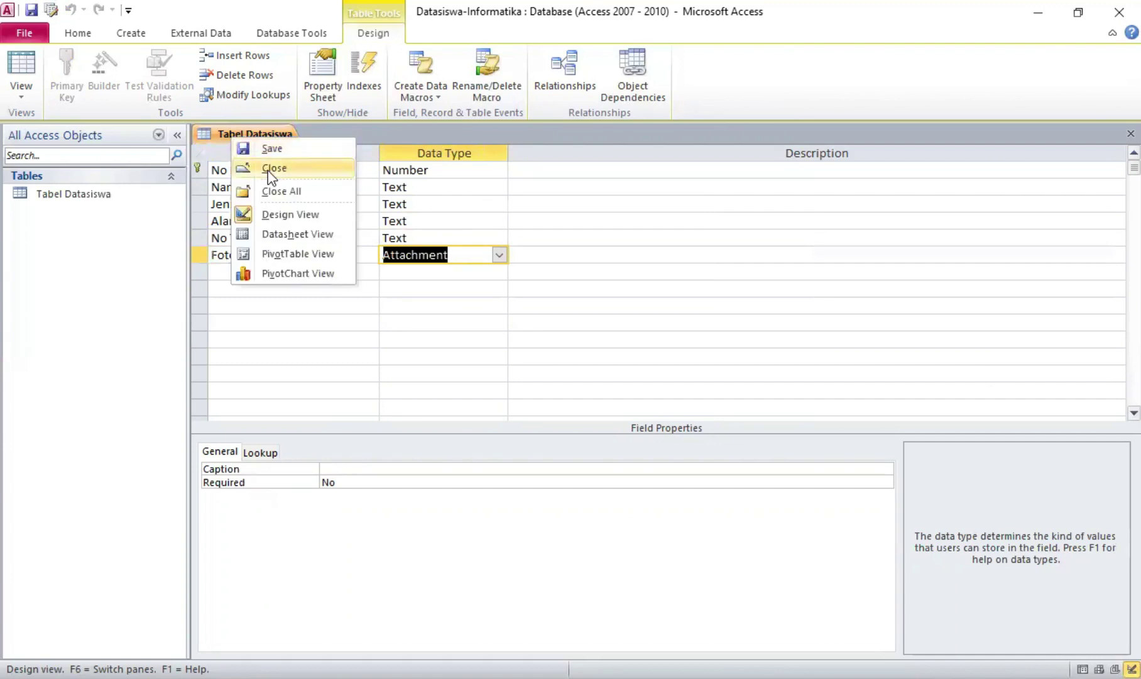
click(270, 168)
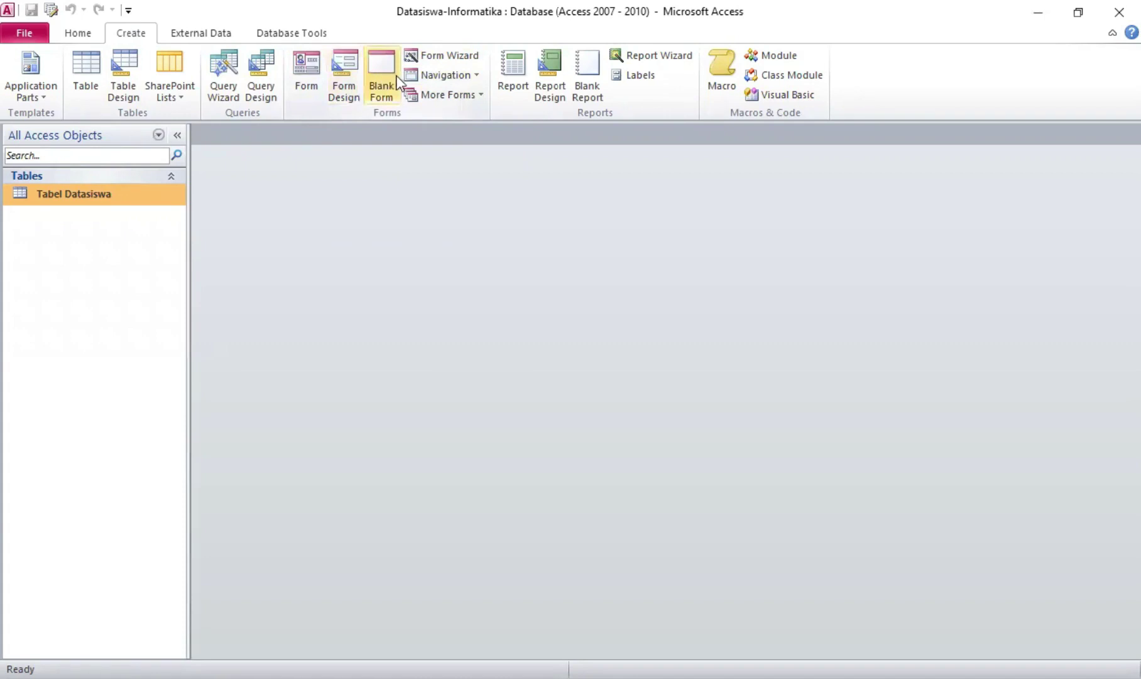
Use the Form Wizard to build a columnar form of all six fields titled Form Datasiswa
click(468, 52)
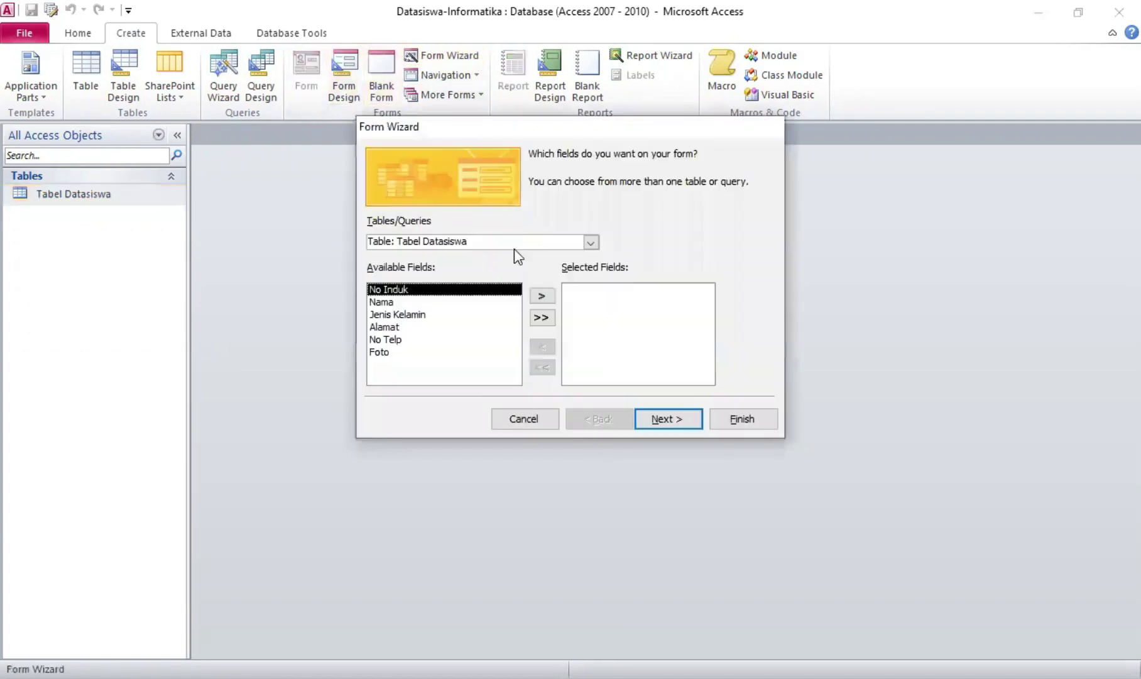
click(547, 318)
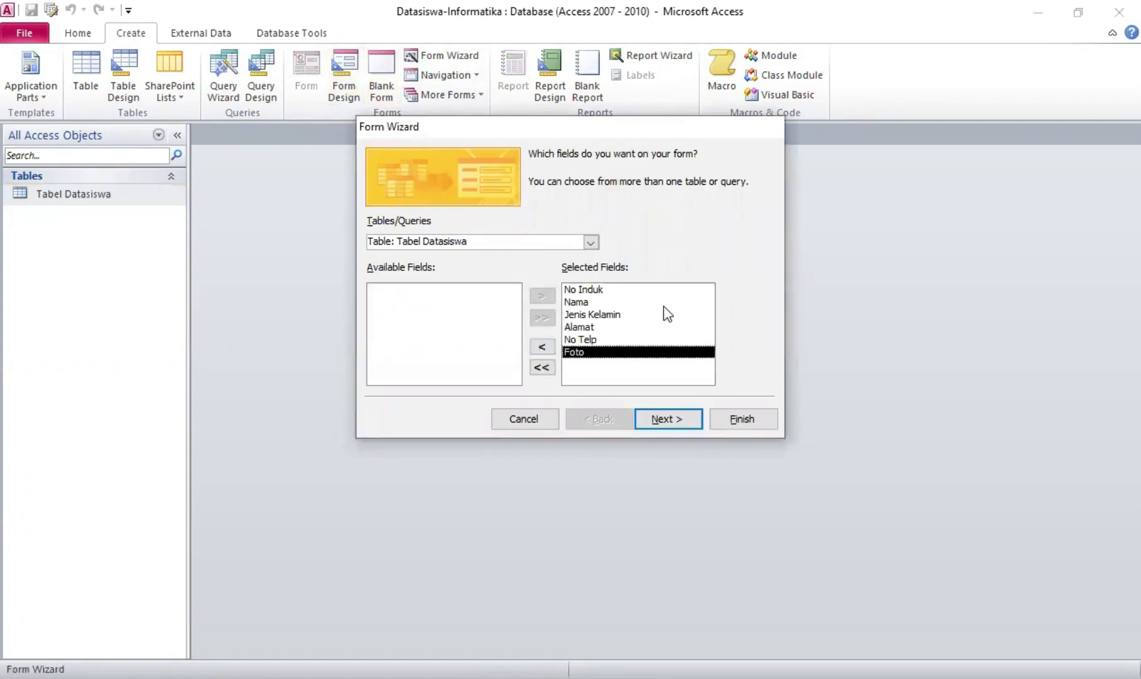
click(647, 419)
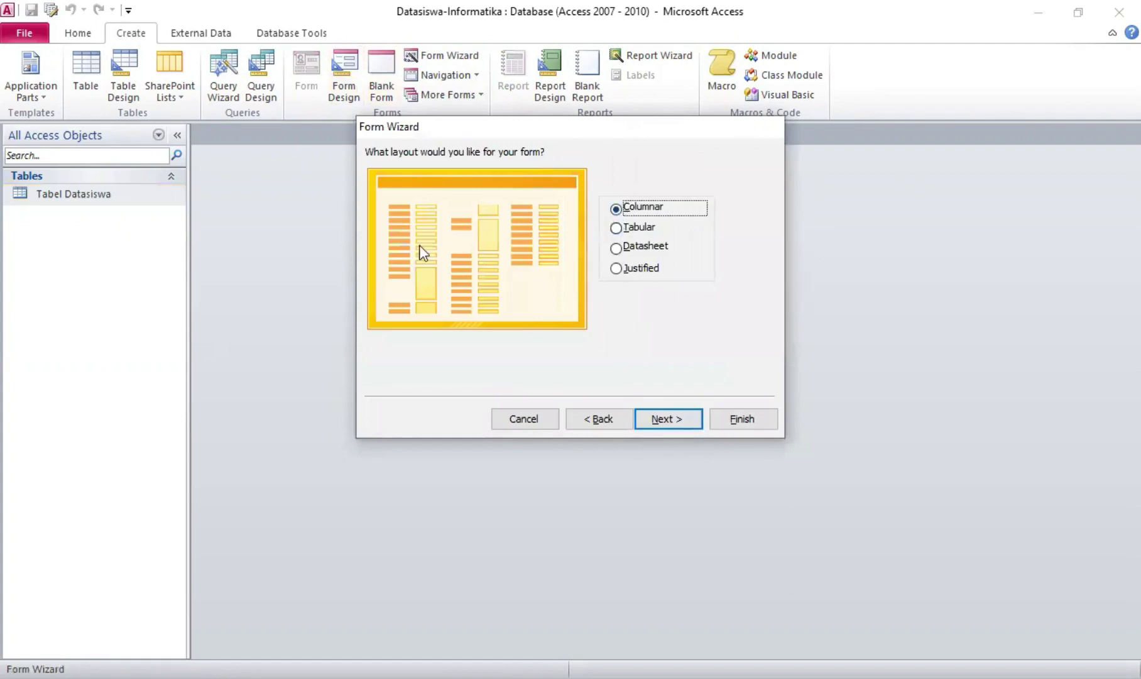
click(655, 418)
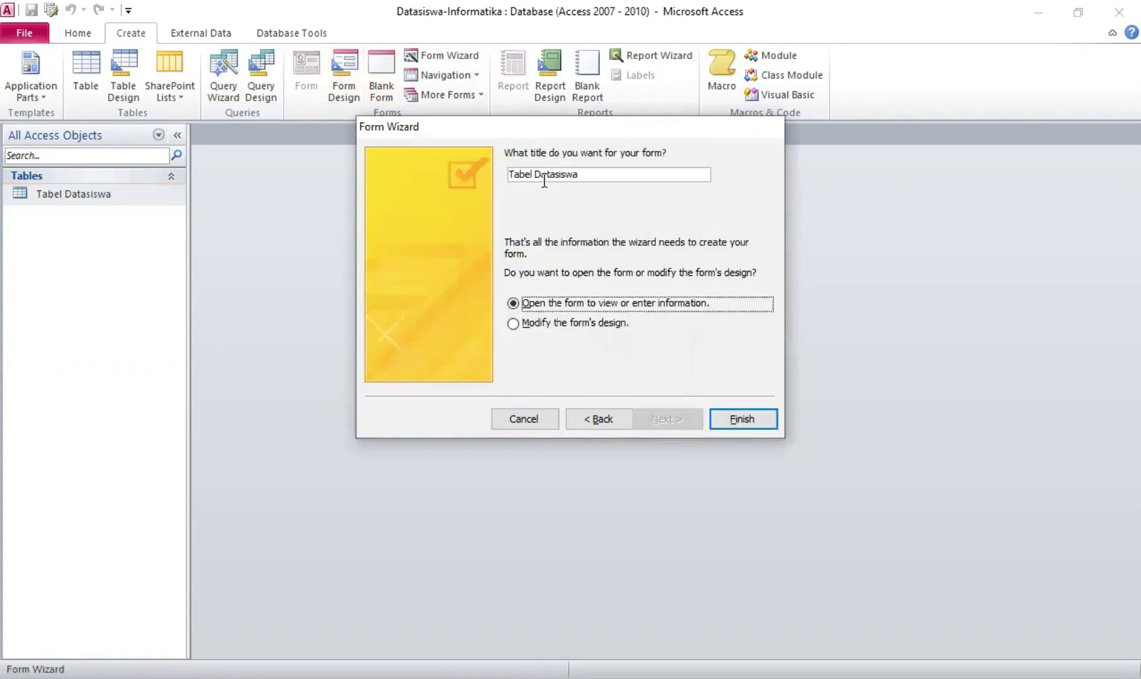
click(532, 179)
key(BackSpace)
key(BackSpace)
key(BackSpace)
key(BackSpace)
key(BackSpace)
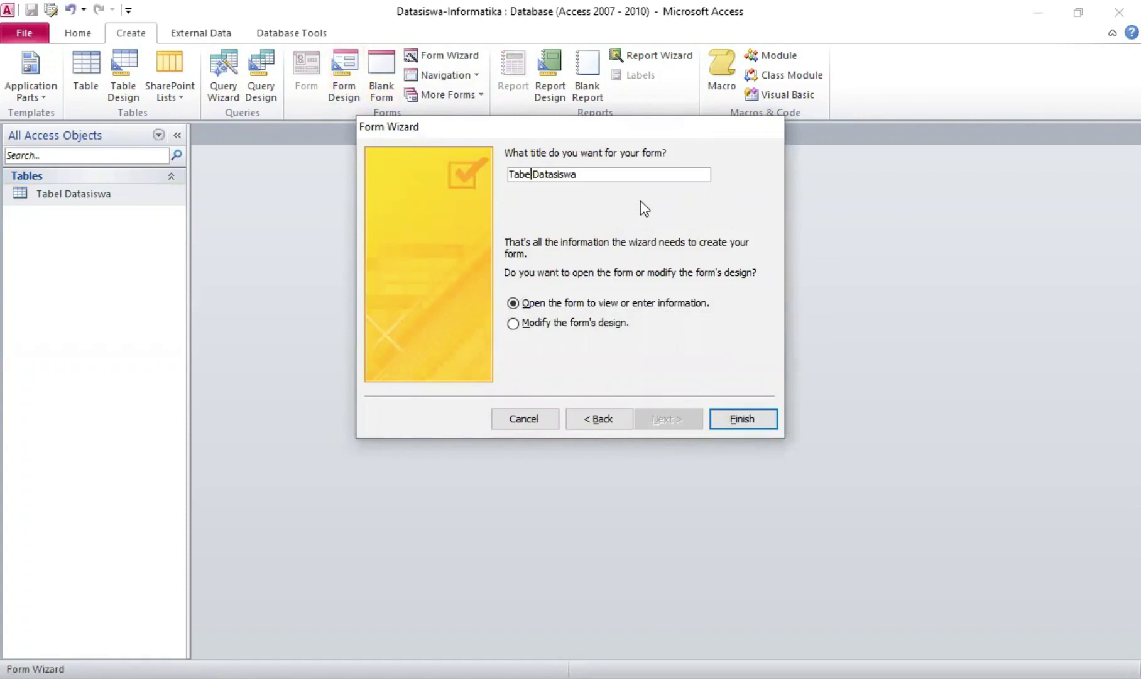
text(Form)
click(742, 419)
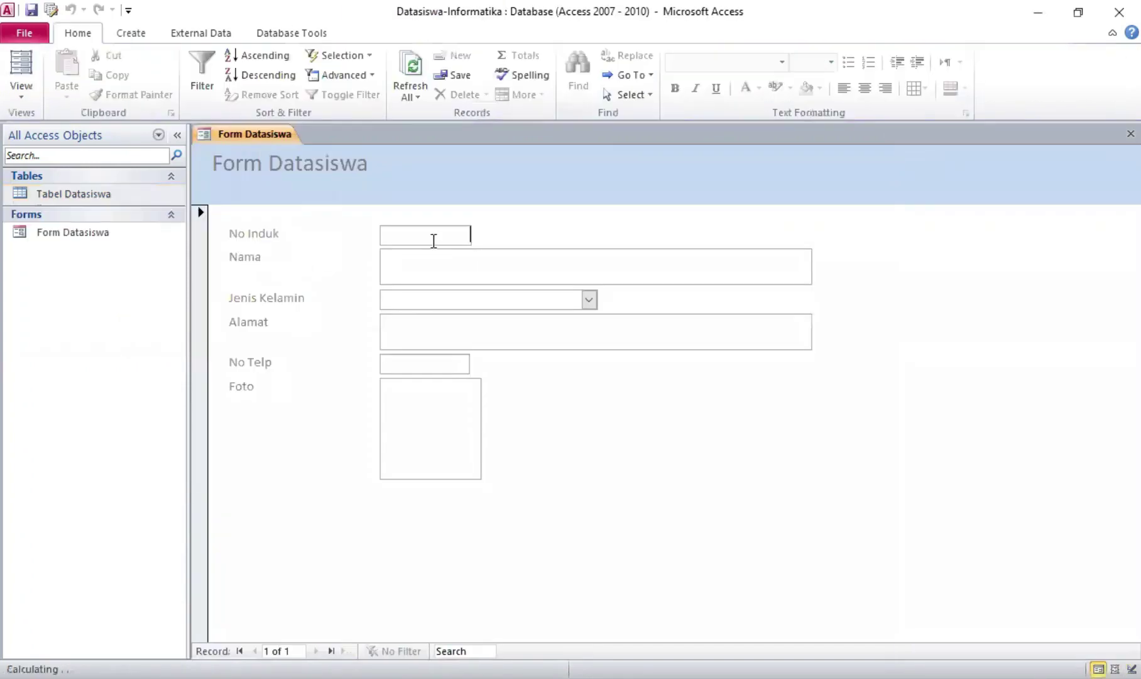
In Design View, insert the logo sman 47 image from the tugas folder as the header logo
right_click(261, 133)
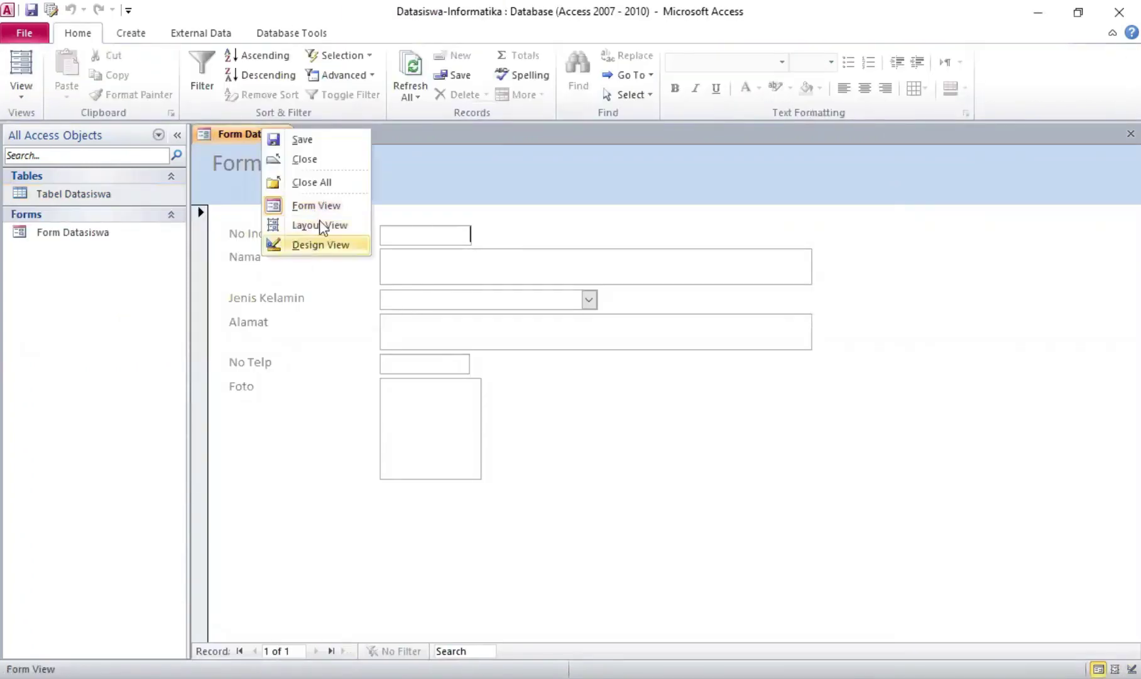
click(315, 244)
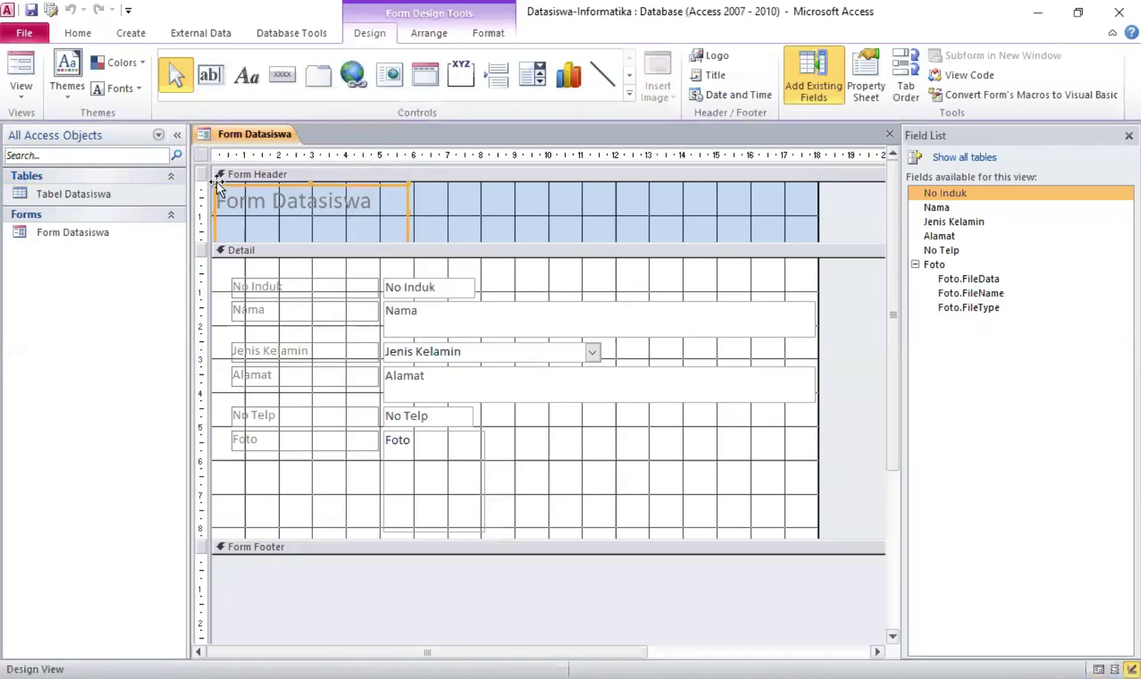
drag(225, 186, 260, 198)
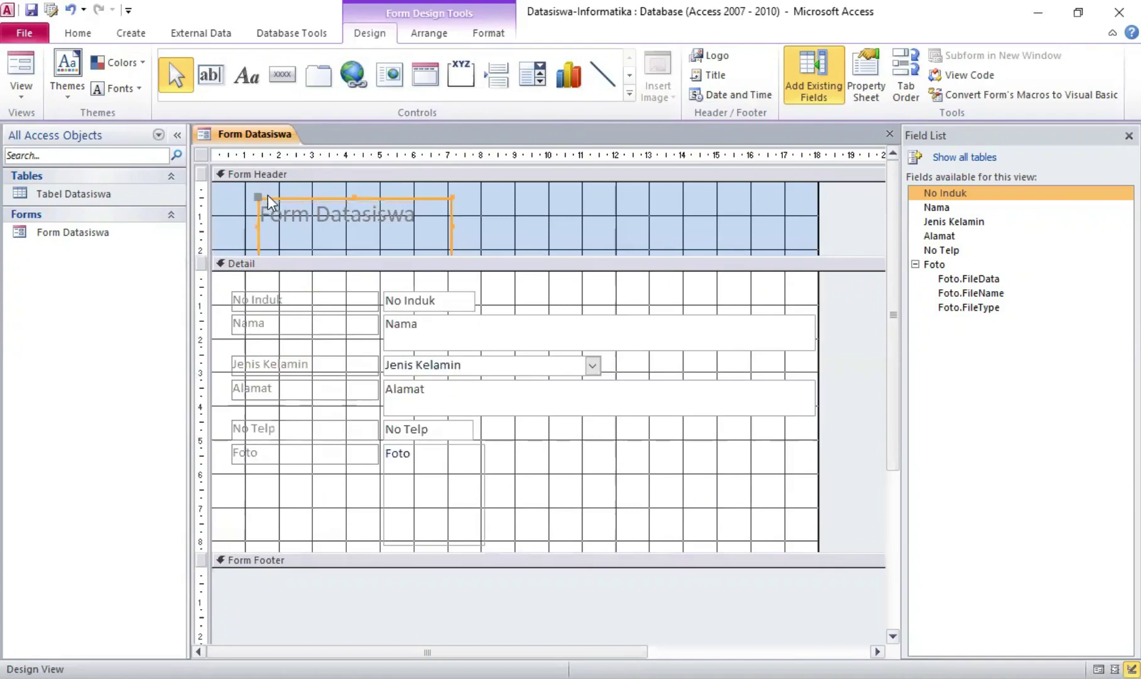
click(711, 56)
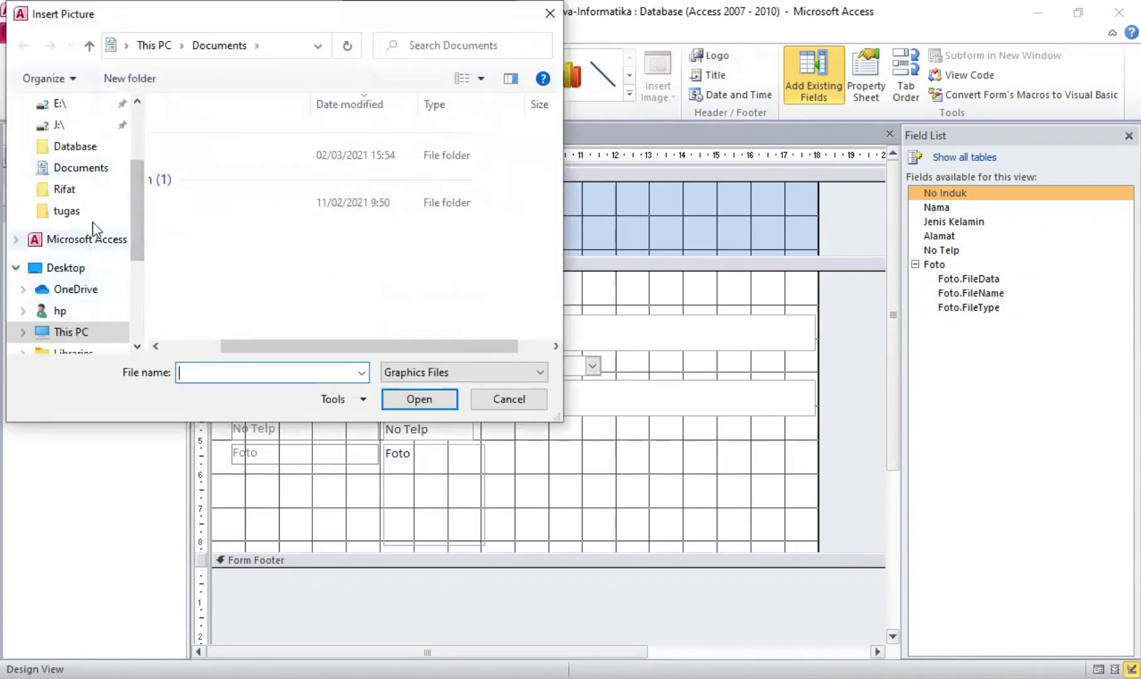
click(25, 211)
scroll(298, 249, down, 2)
click(291, 291)
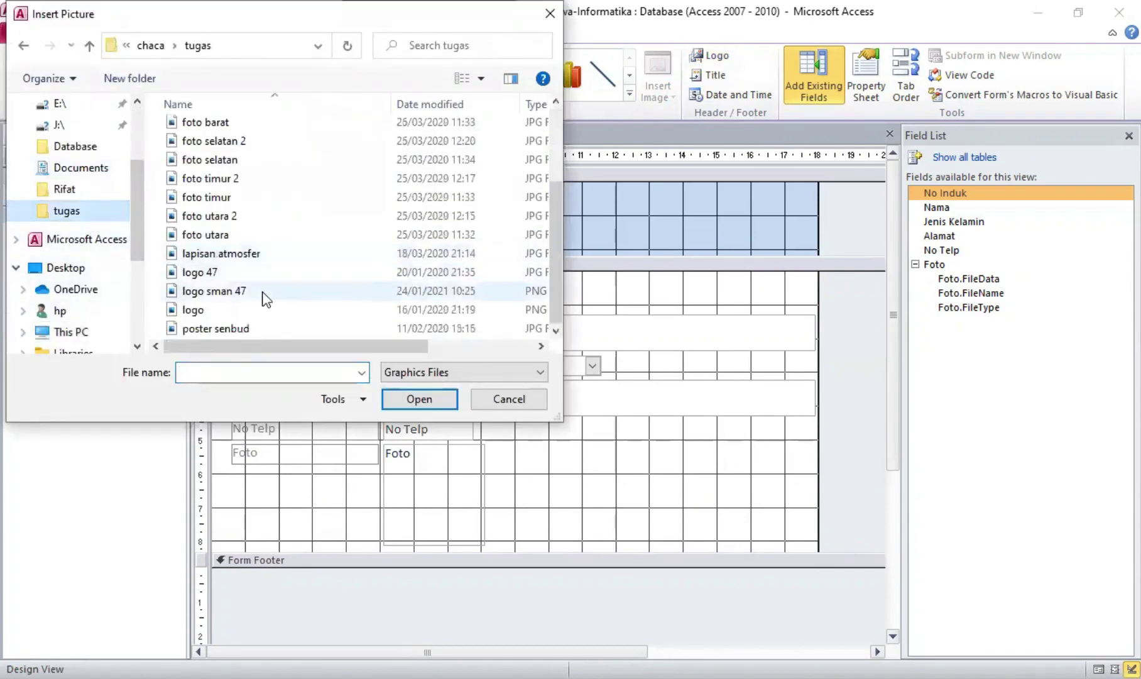
click(402, 398)
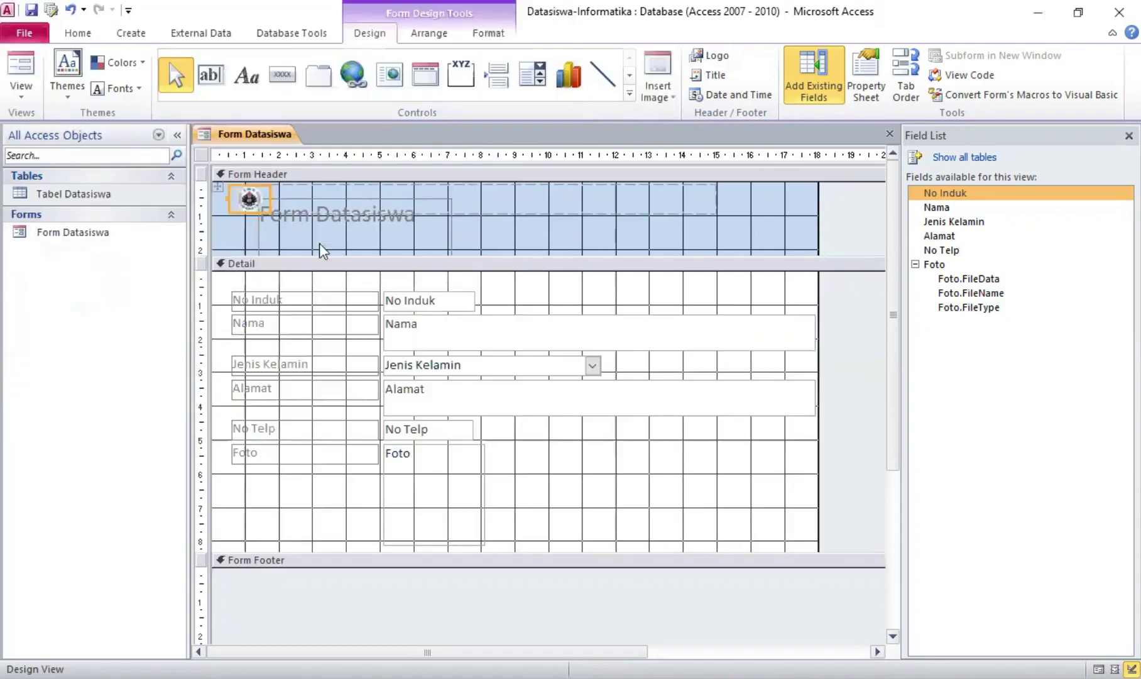
Reposition the logo and the Form Datasiswa title within the form header
drag(246, 199, 207, 204)
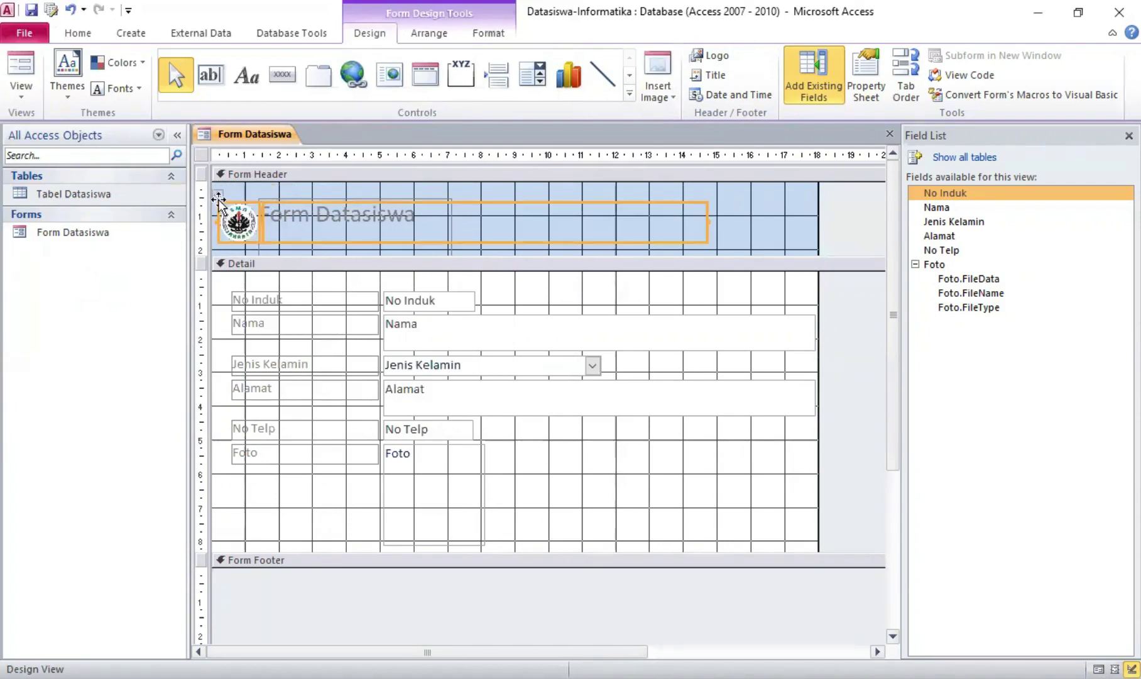
click(219, 196)
drag(219, 193, 218, 190)
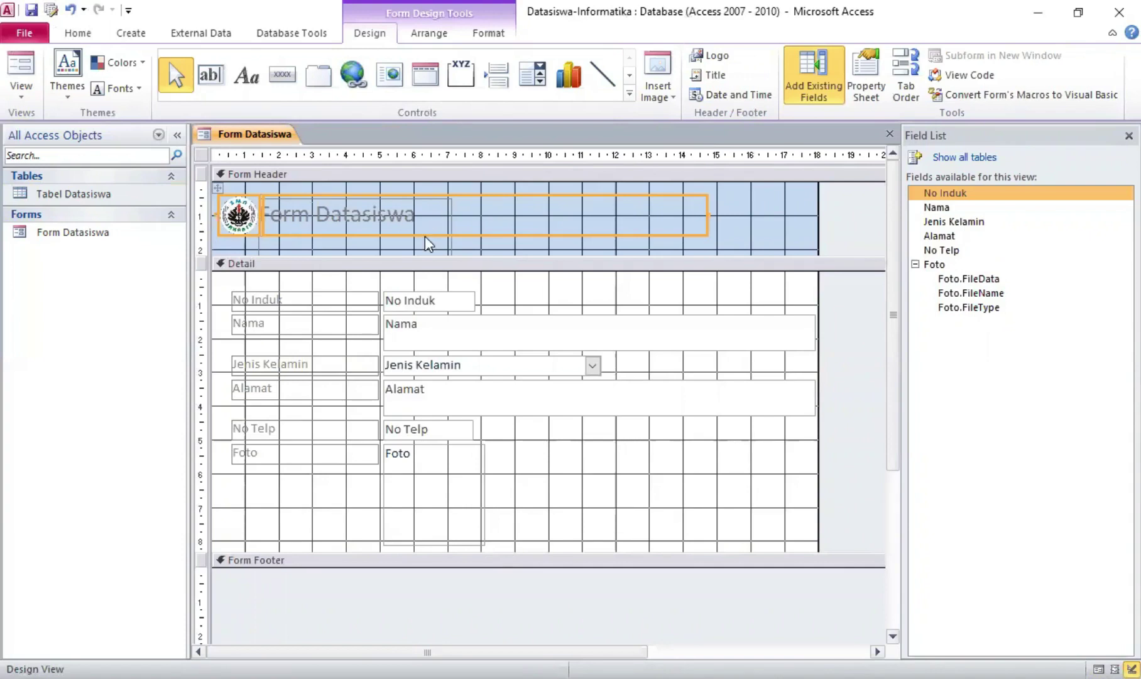
key(Left)
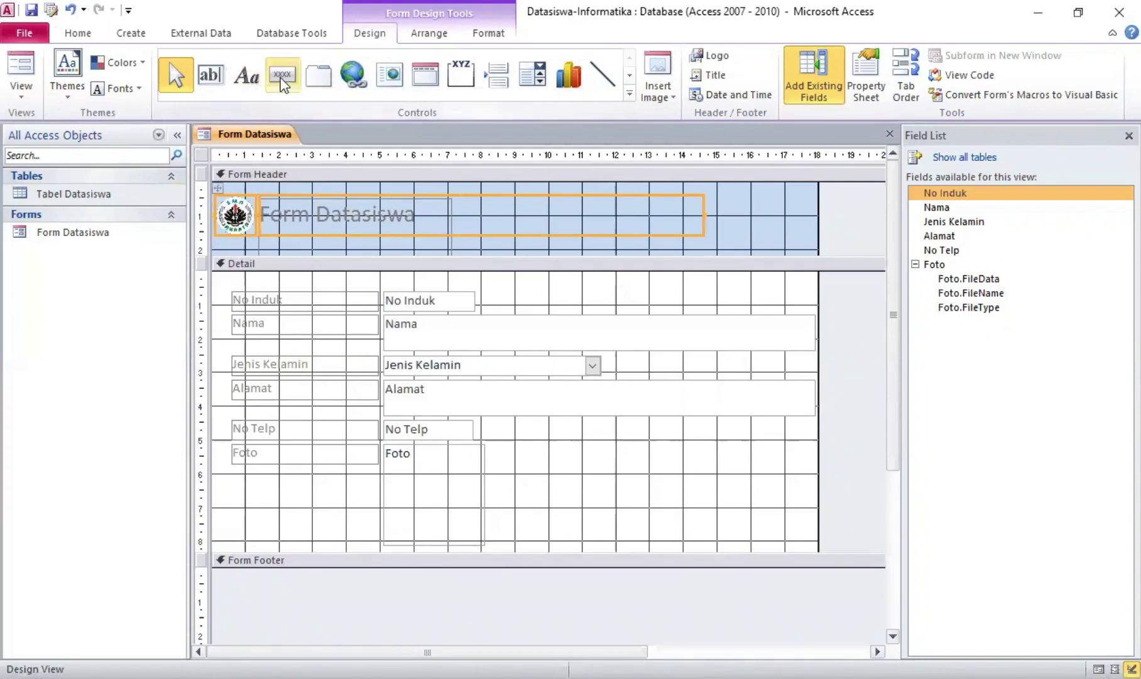
Add a Go To Previous Record arrow button to the Form Footer
click(283, 81)
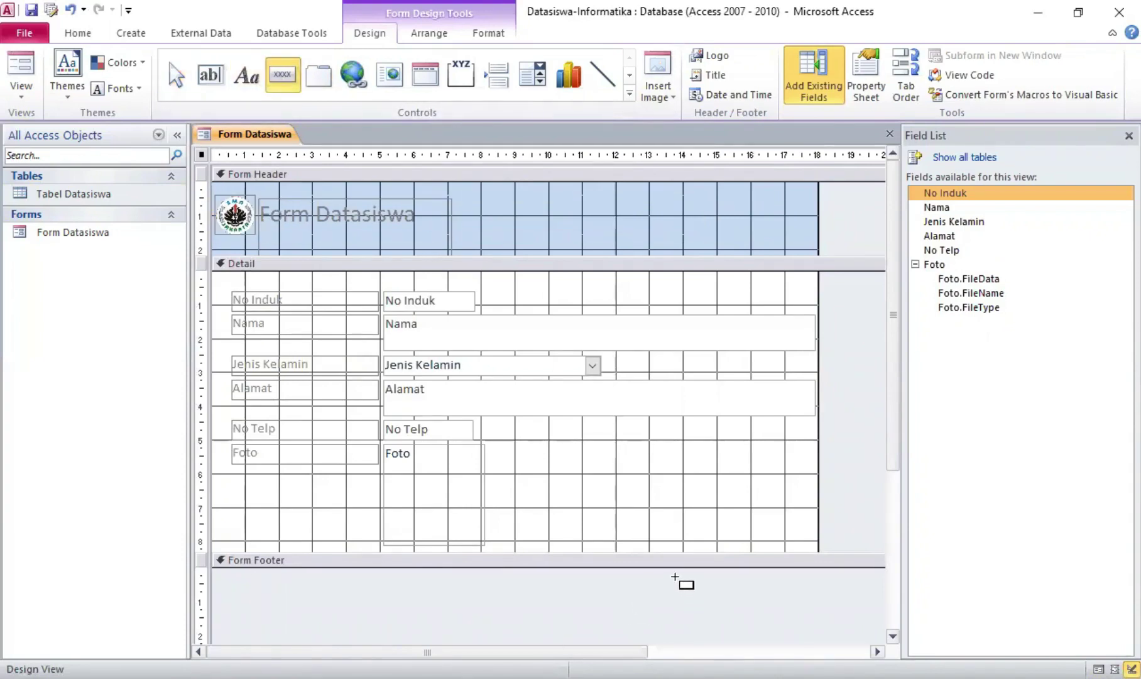
drag(701, 597, 719, 608)
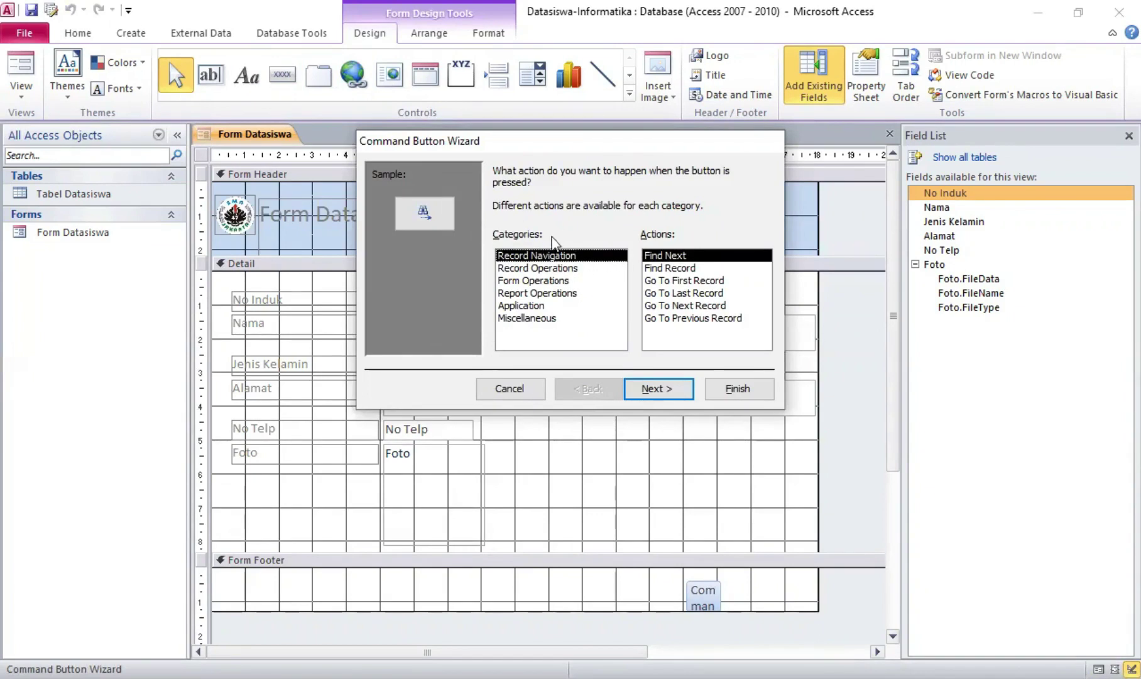
click(682, 319)
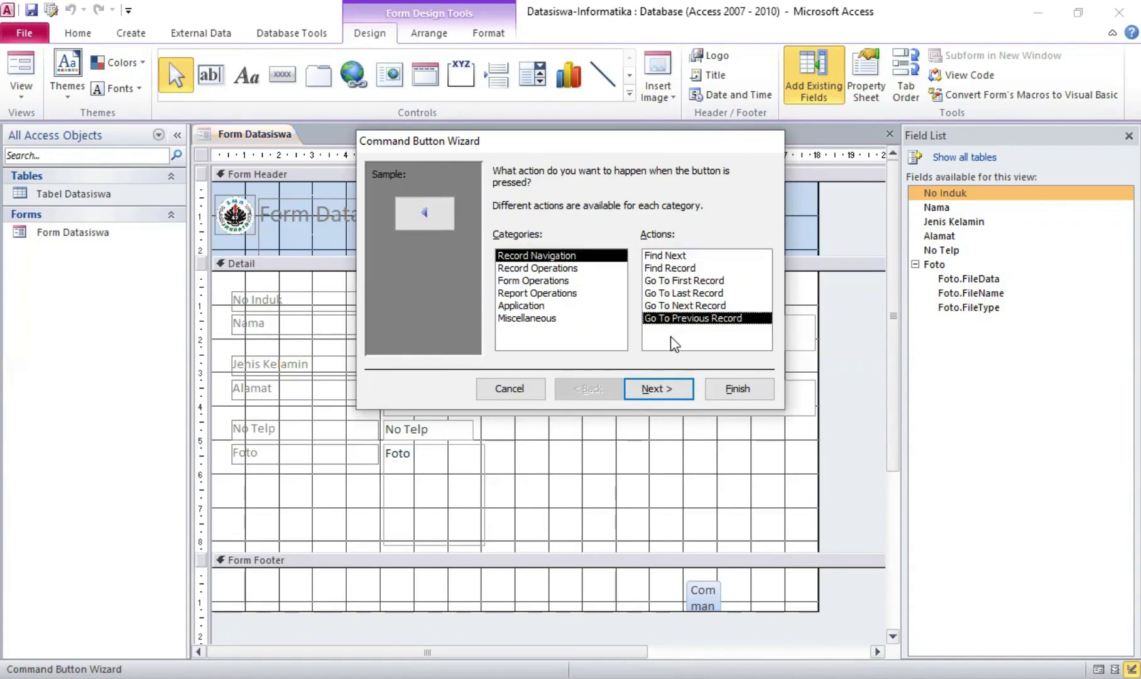
click(678, 390)
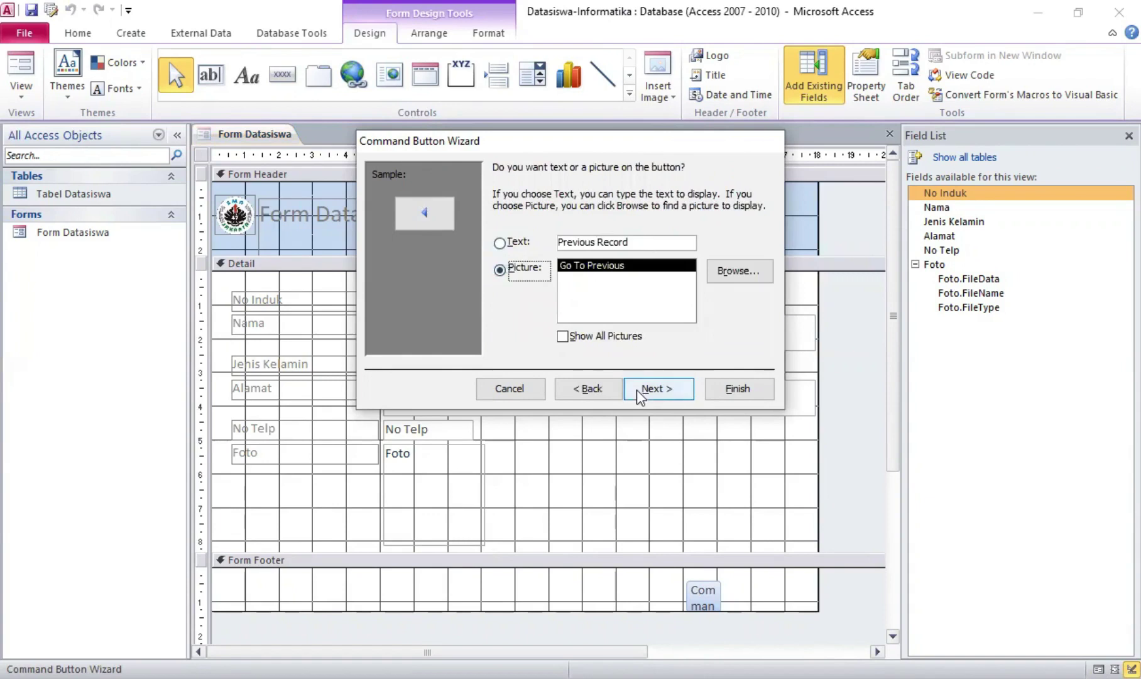
click(658, 389)
click(734, 389)
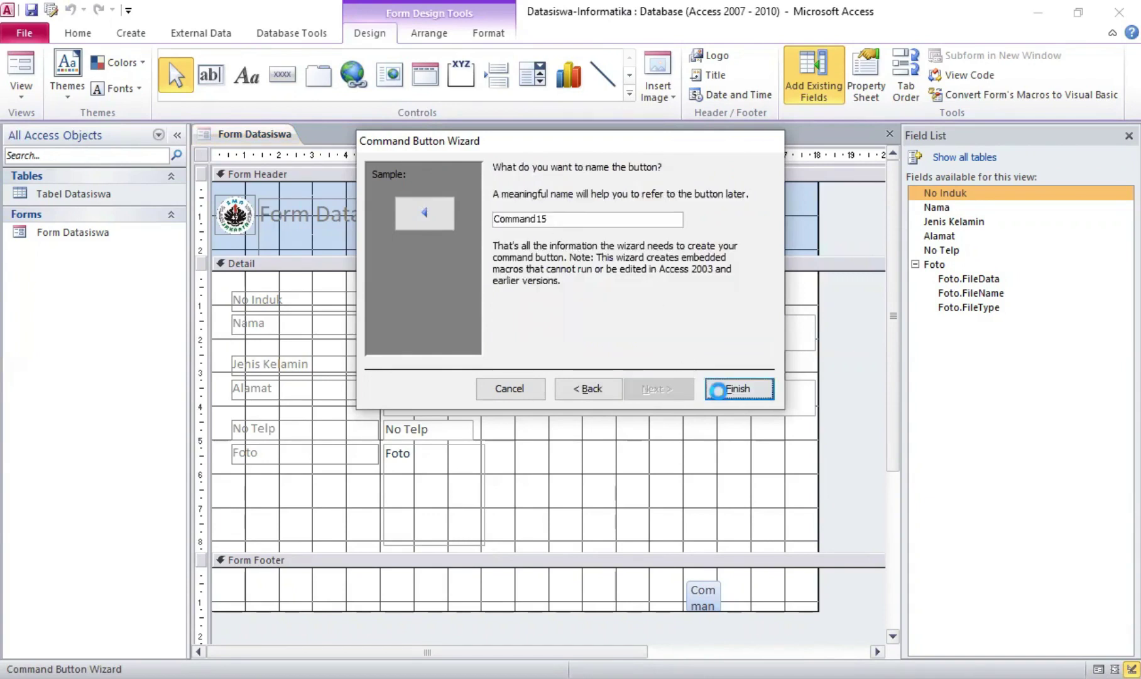
Add a Go To Next Record button beside it in the footer
drag(737, 568, 776, 602)
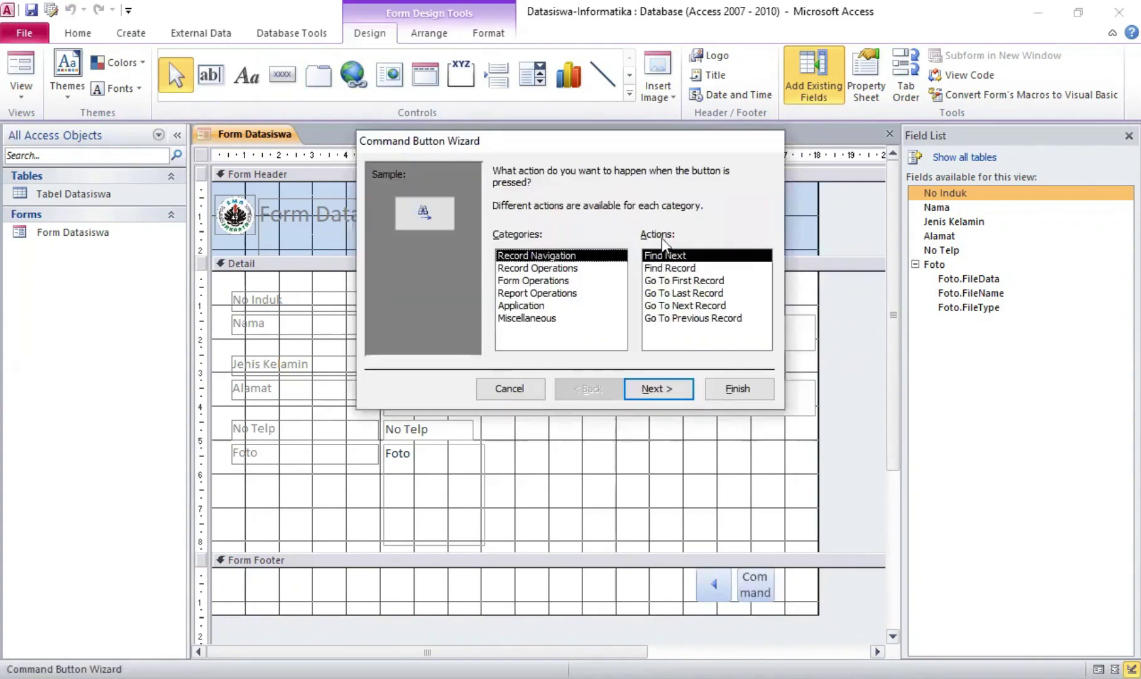
click(703, 305)
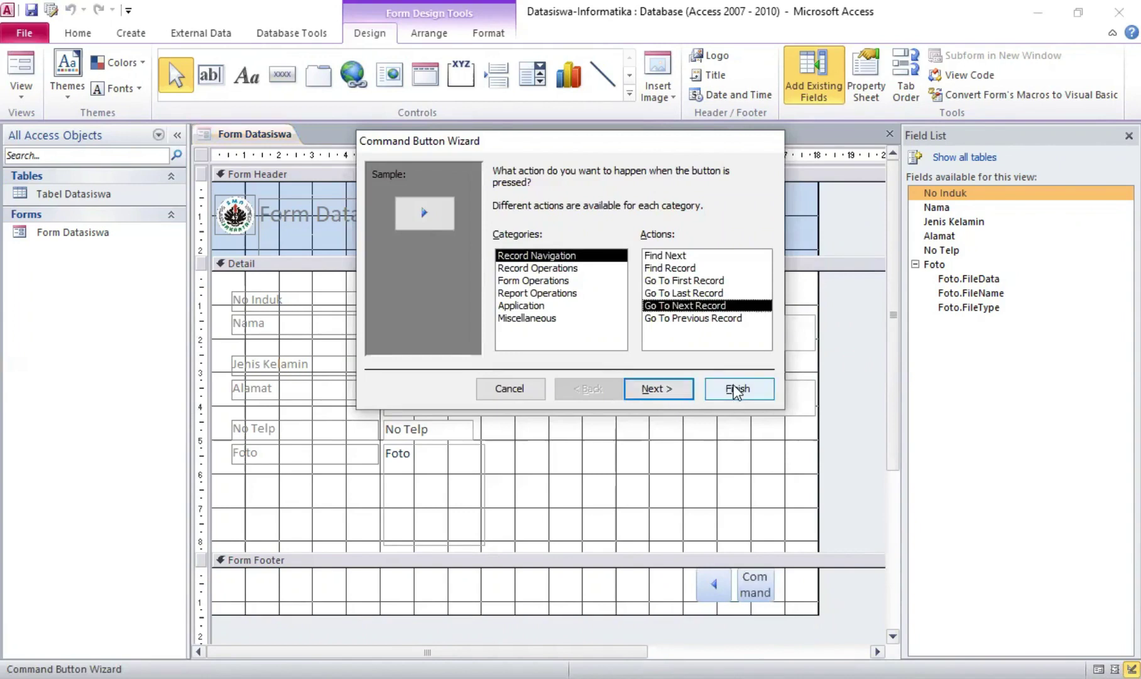
click(736, 390)
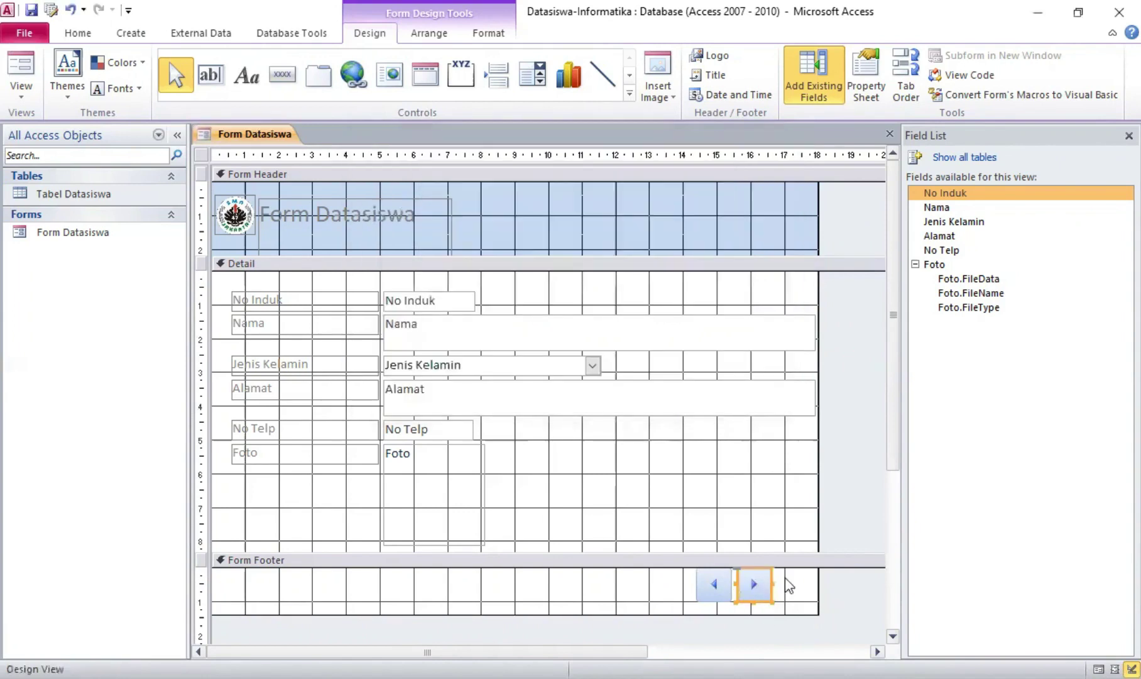
In Form View, enter the student's ID number and full name, and set gender to Perempuan
right_click(260, 136)
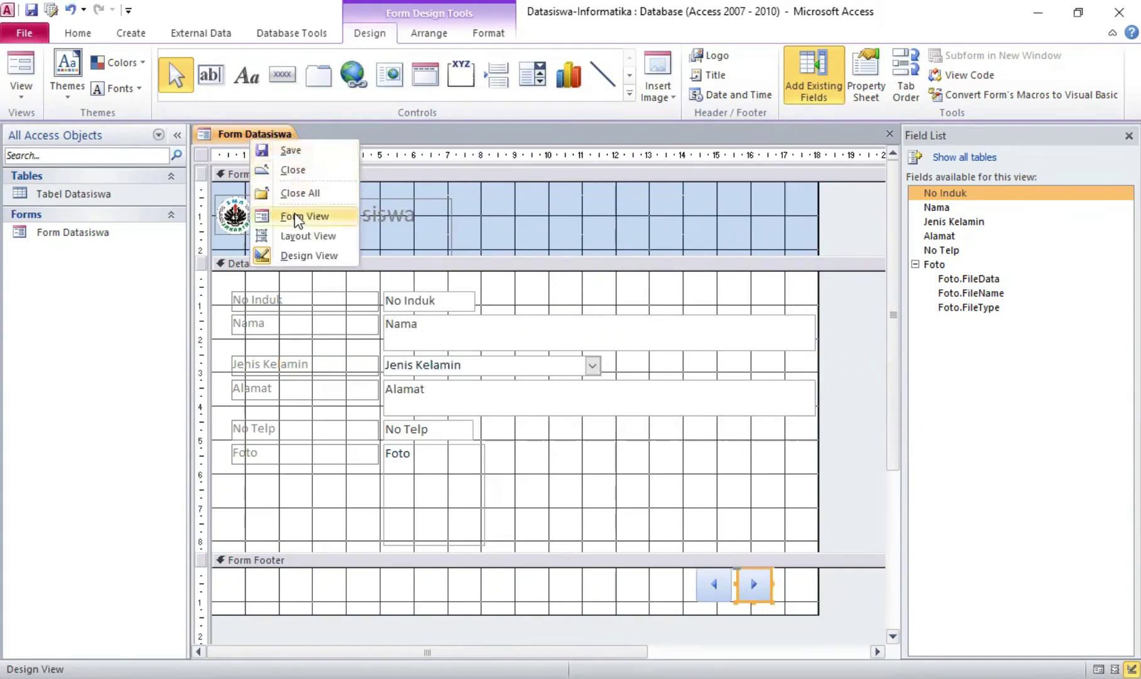
click(297, 219)
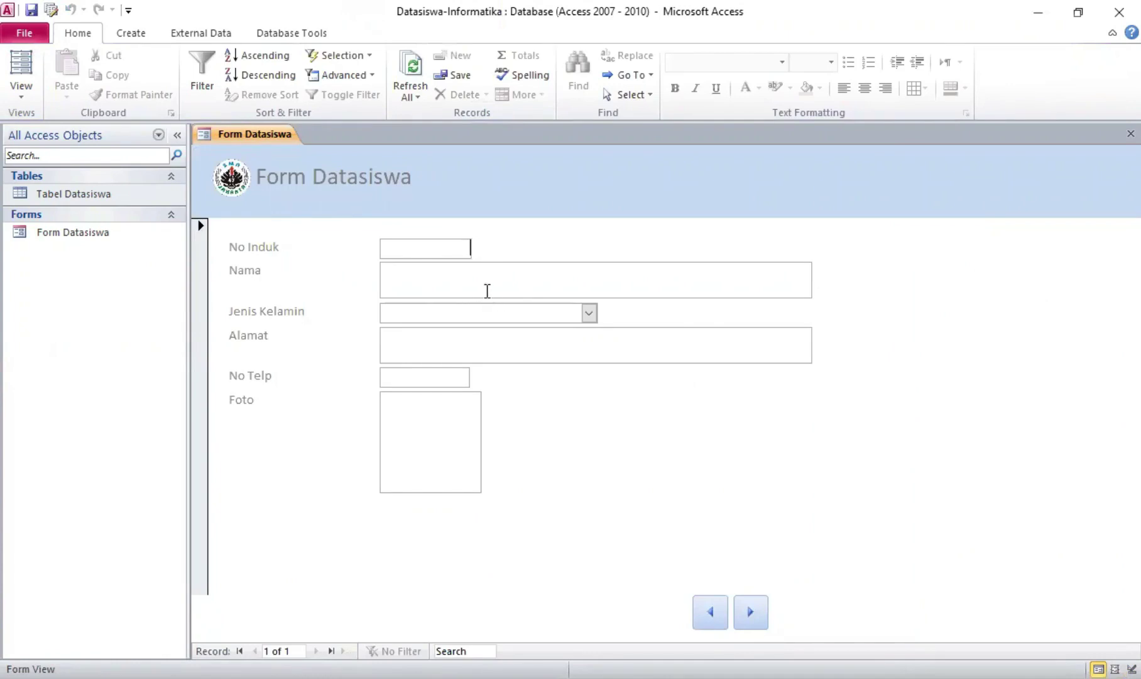
key(Tab)
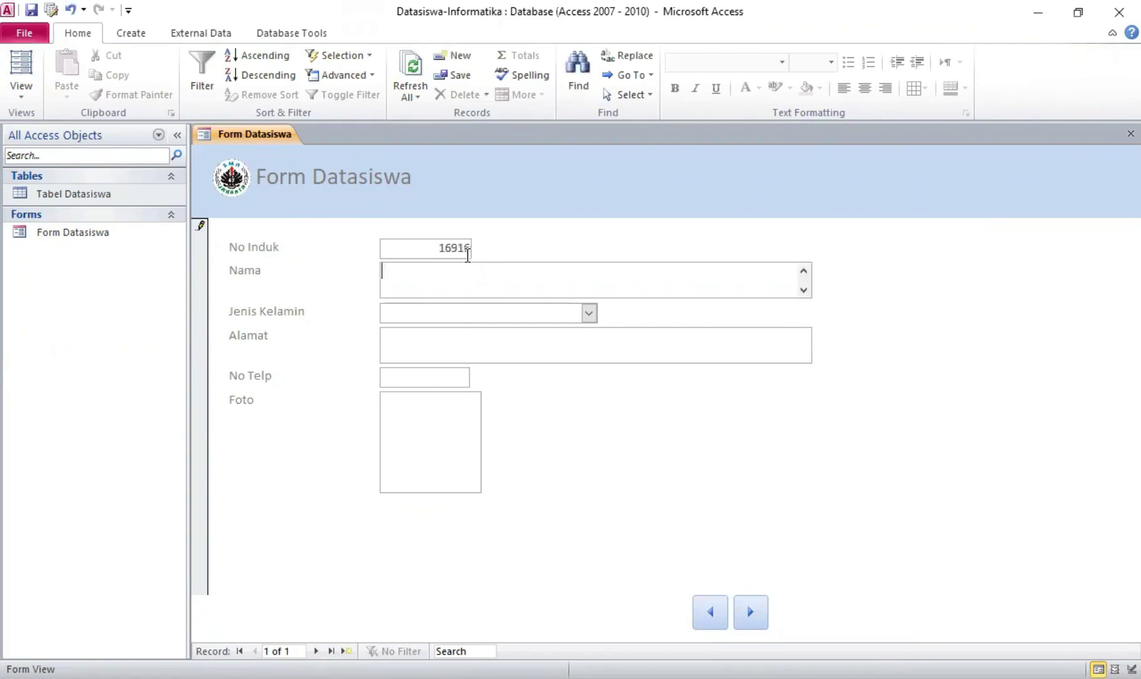
click(589, 313)
click(547, 350)
Fill in the student's address and phone number, attach a photo, and start a new record
click(520, 354)
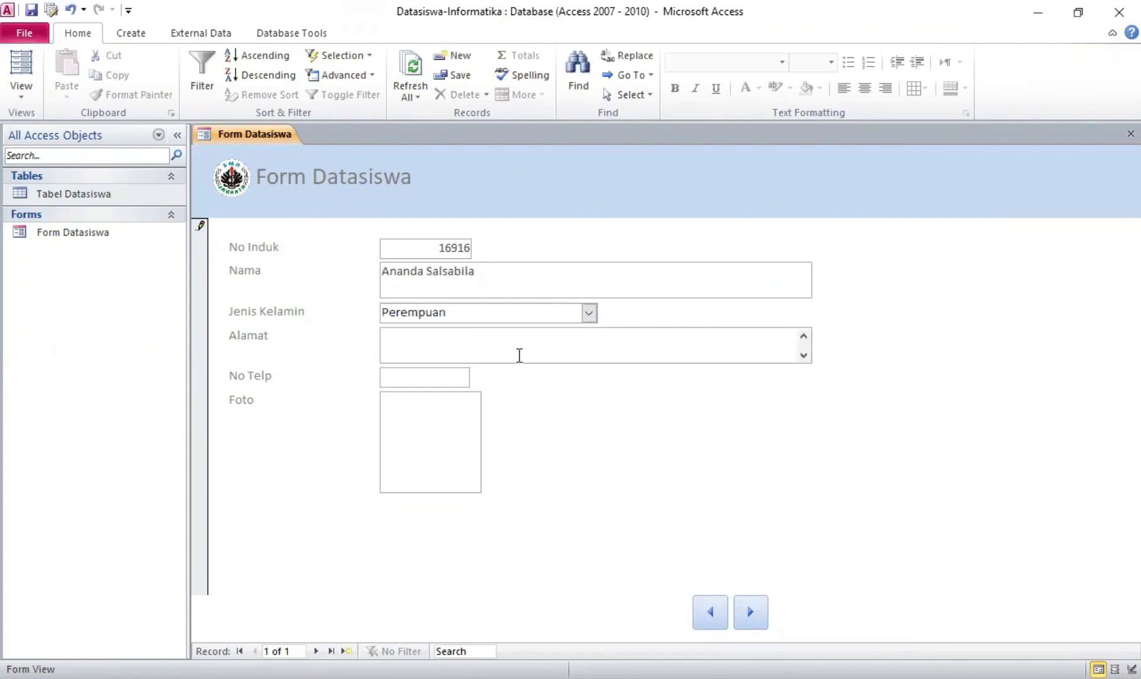
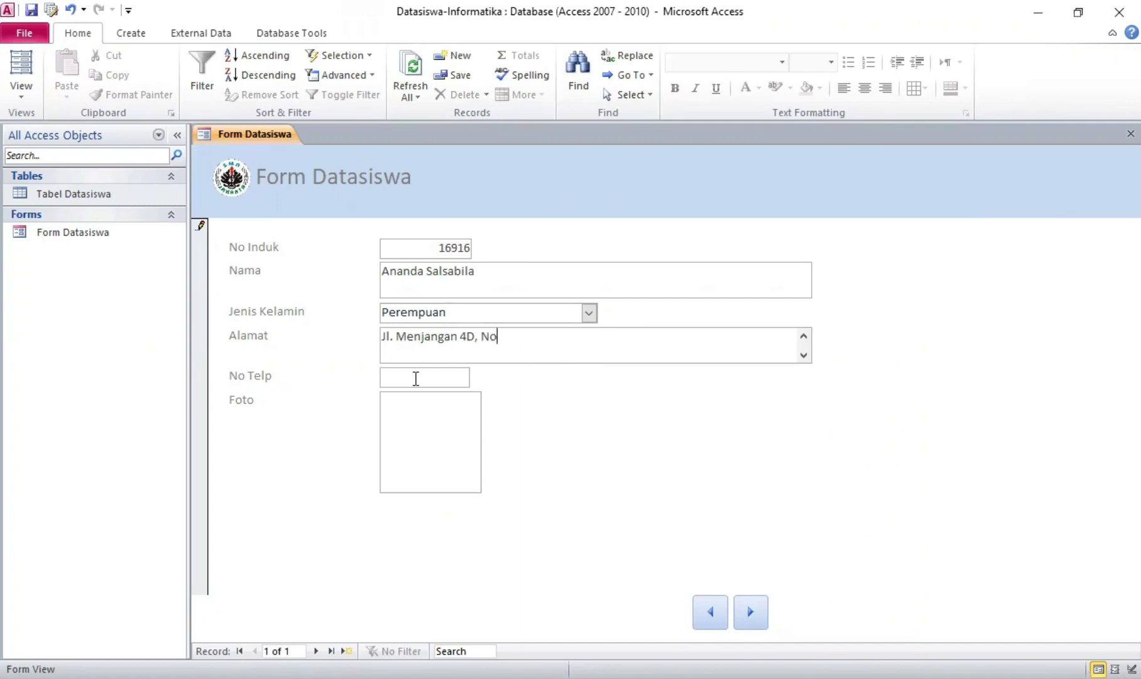
click(416, 378)
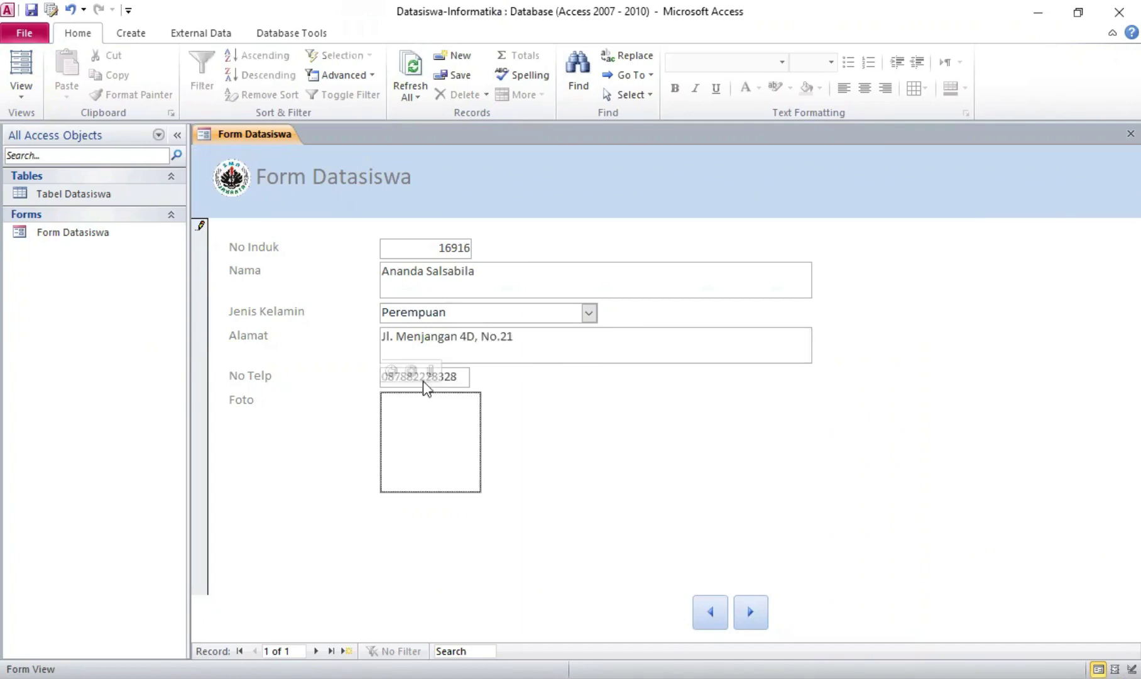
double_click(428, 405)
click(707, 292)
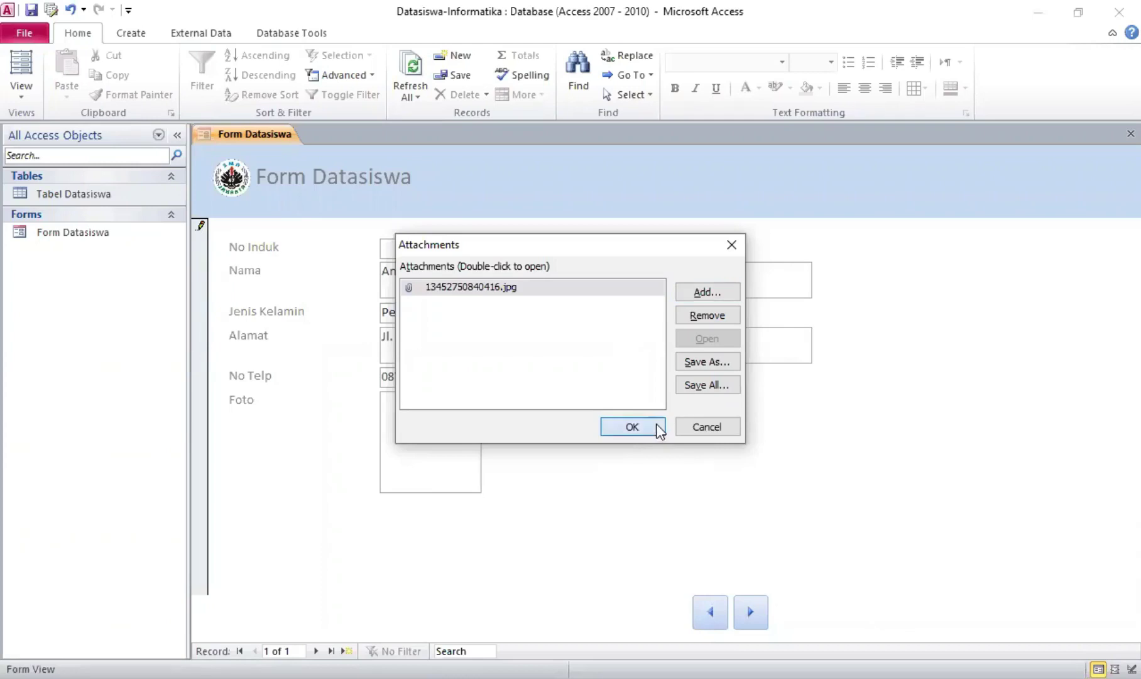
click(653, 428)
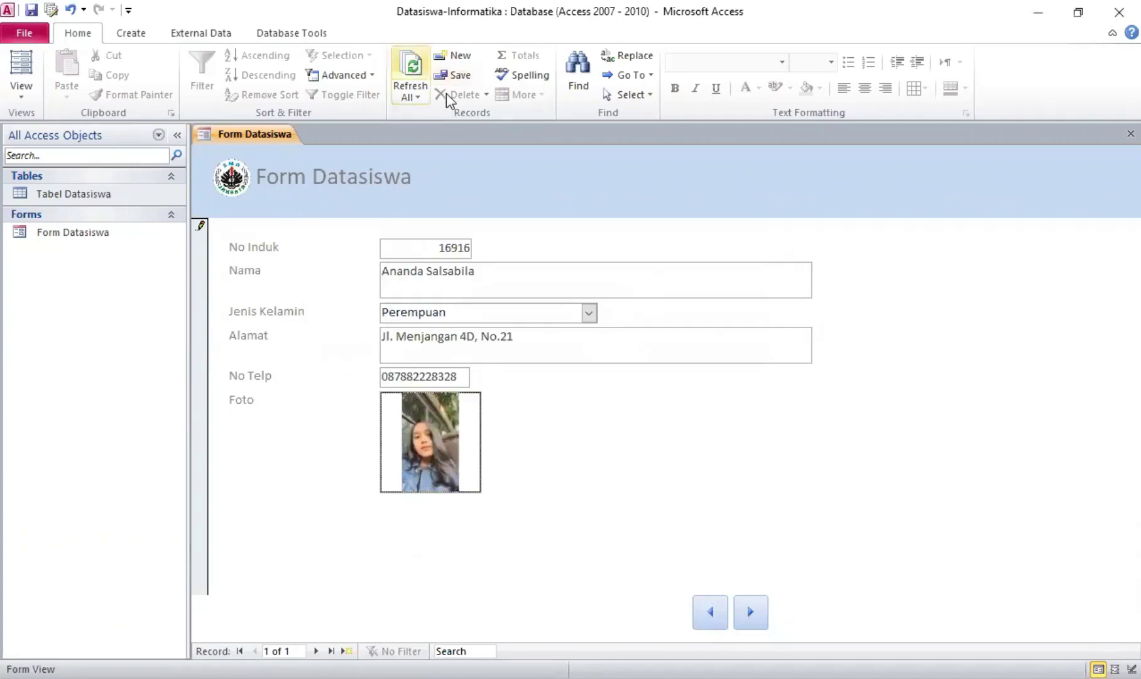
click(461, 58)
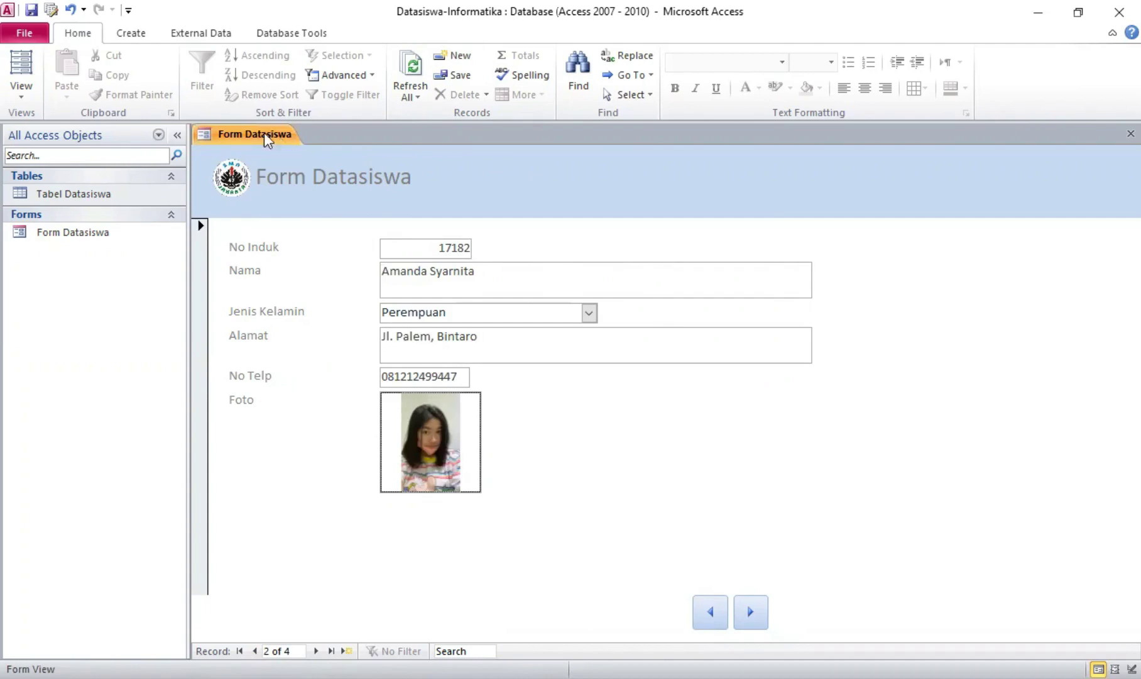
Close Form Datasiswa and start a new design-view table with a first field named No Induk
right_click(264, 132)
click(287, 164)
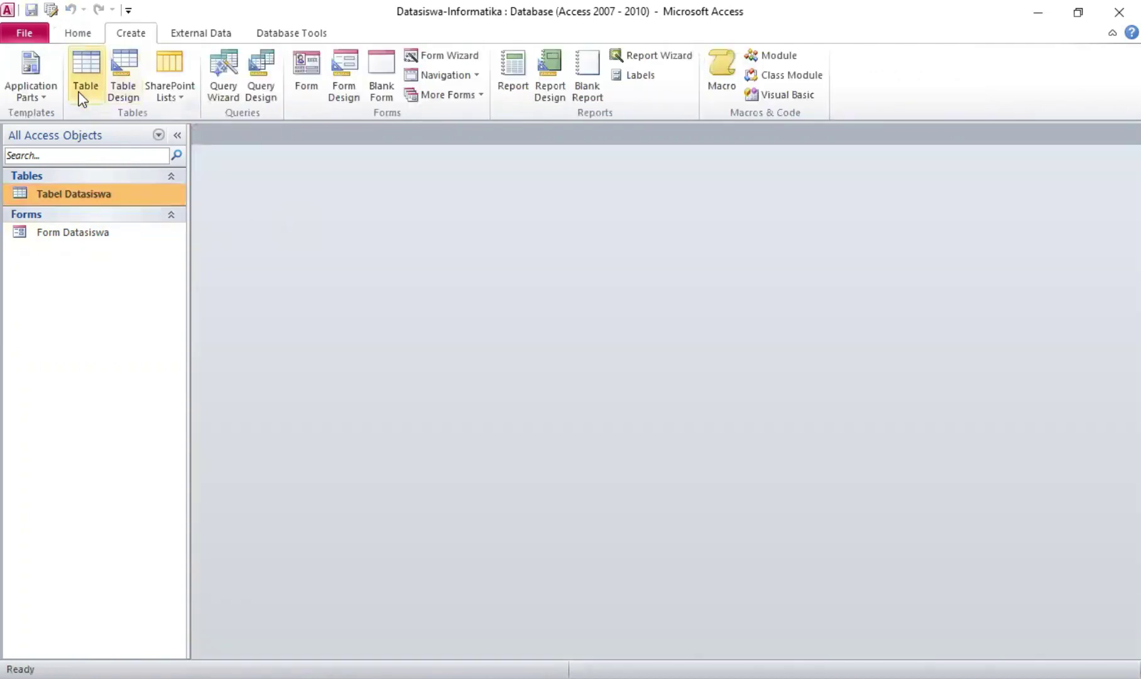
click(137, 82)
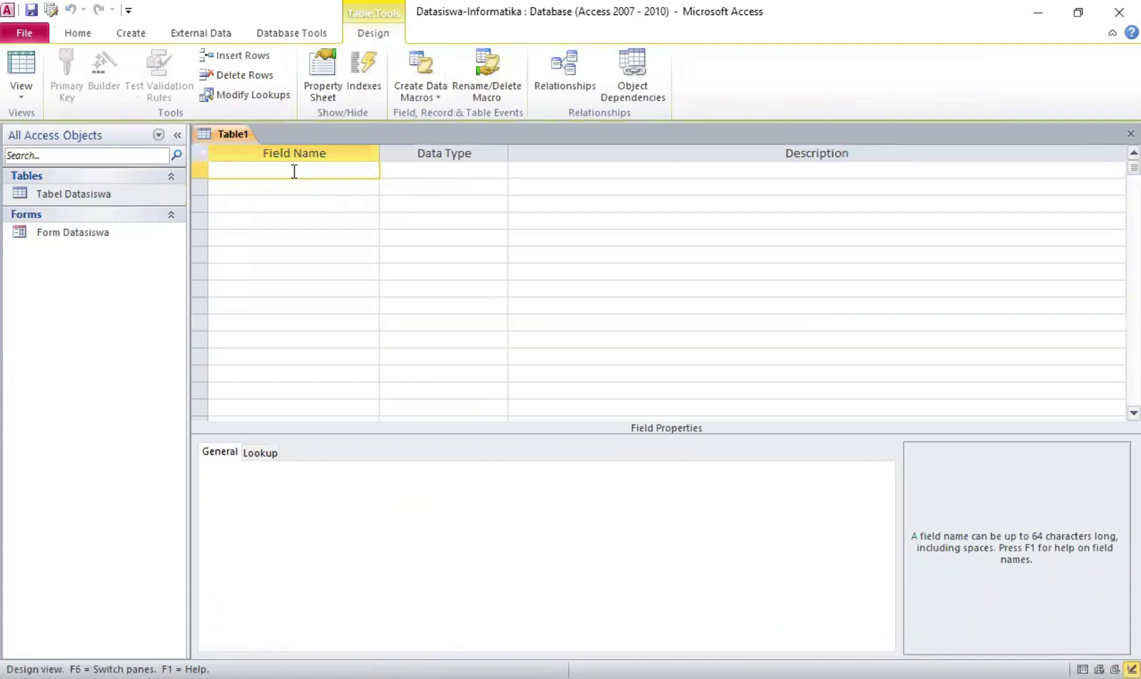
text(No INdu)
key(BackSpace)
key(BackSpace)
key(BackSpace)
key(BackSpace)
text(nduk)
Make No Induk a lookup on Tabel Datasiswa using the No Induk and Nama columns
click(499, 170)
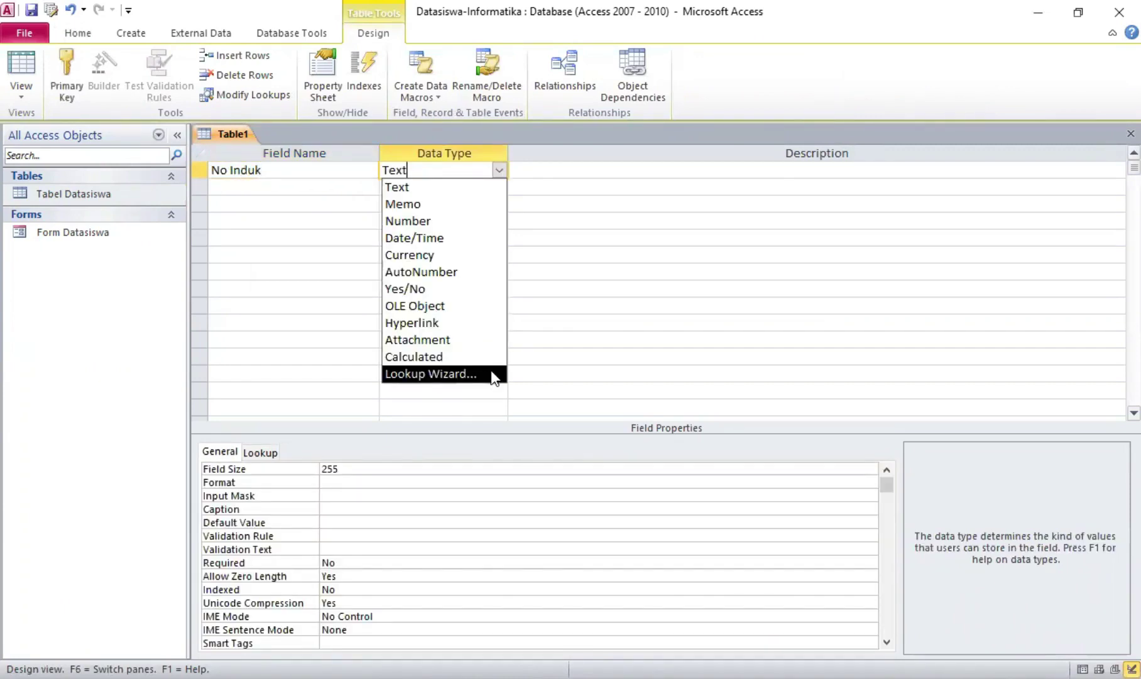
click(493, 375)
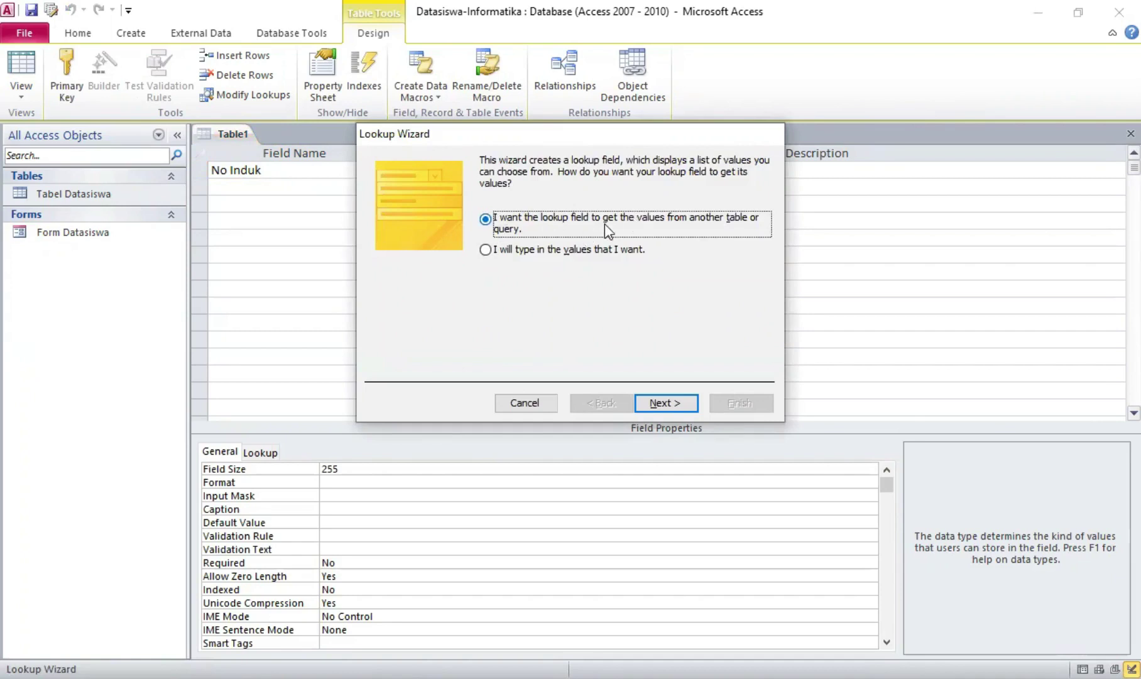
click(648, 405)
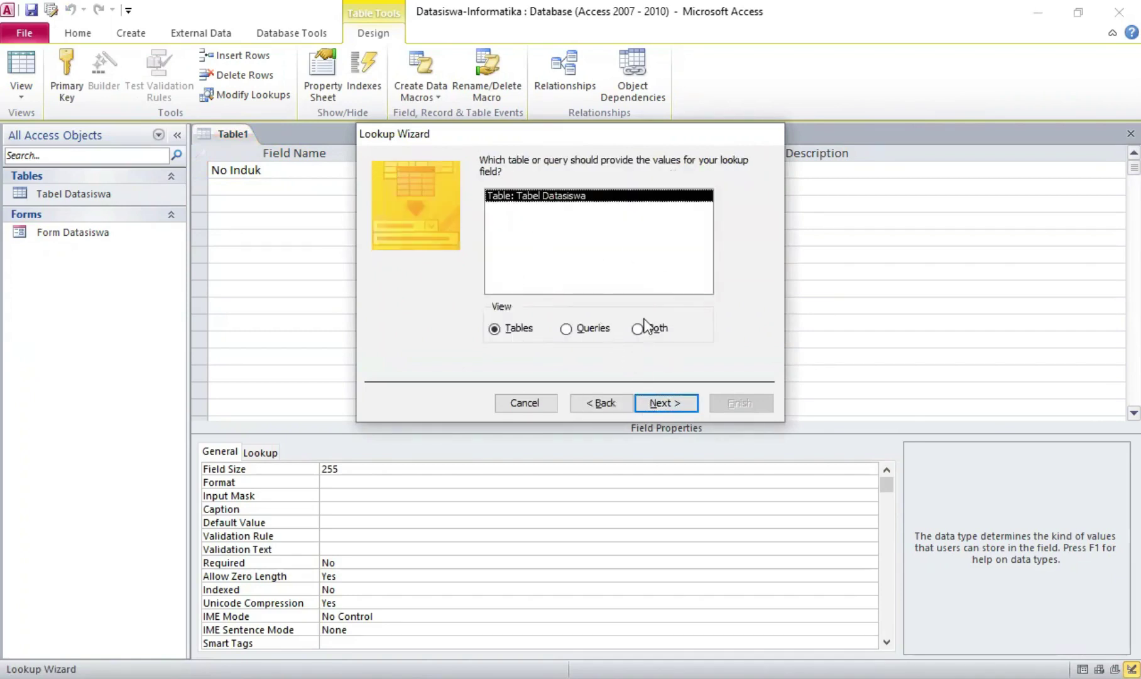
click(665, 405)
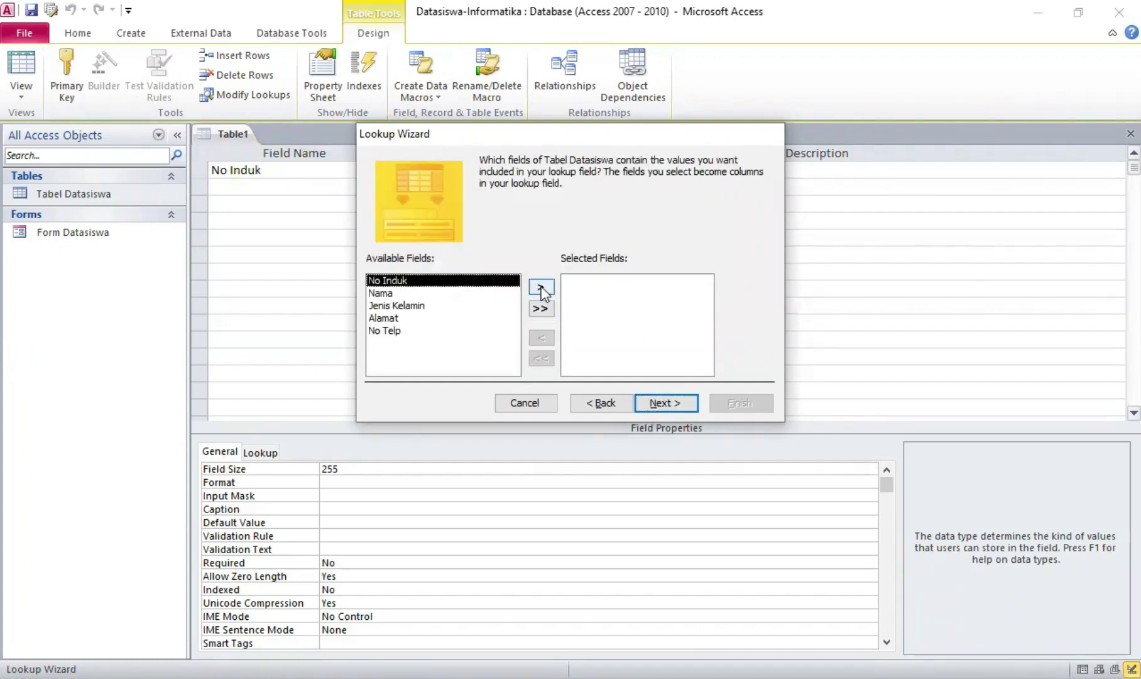
click(541, 288)
click(542, 288)
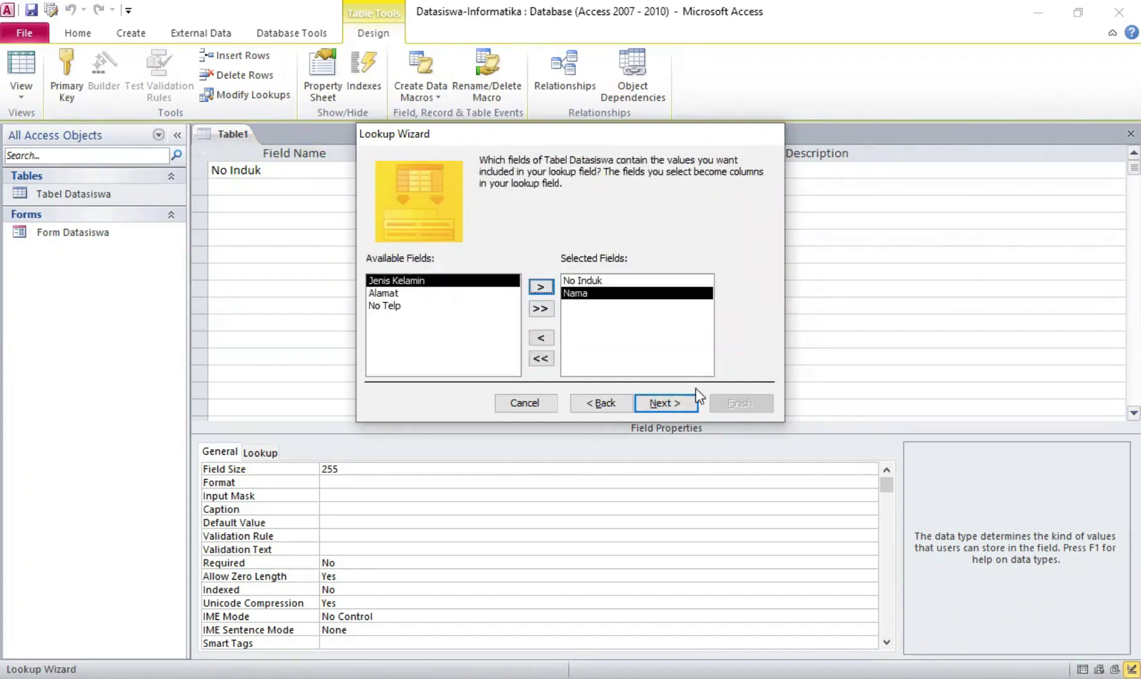
click(672, 403)
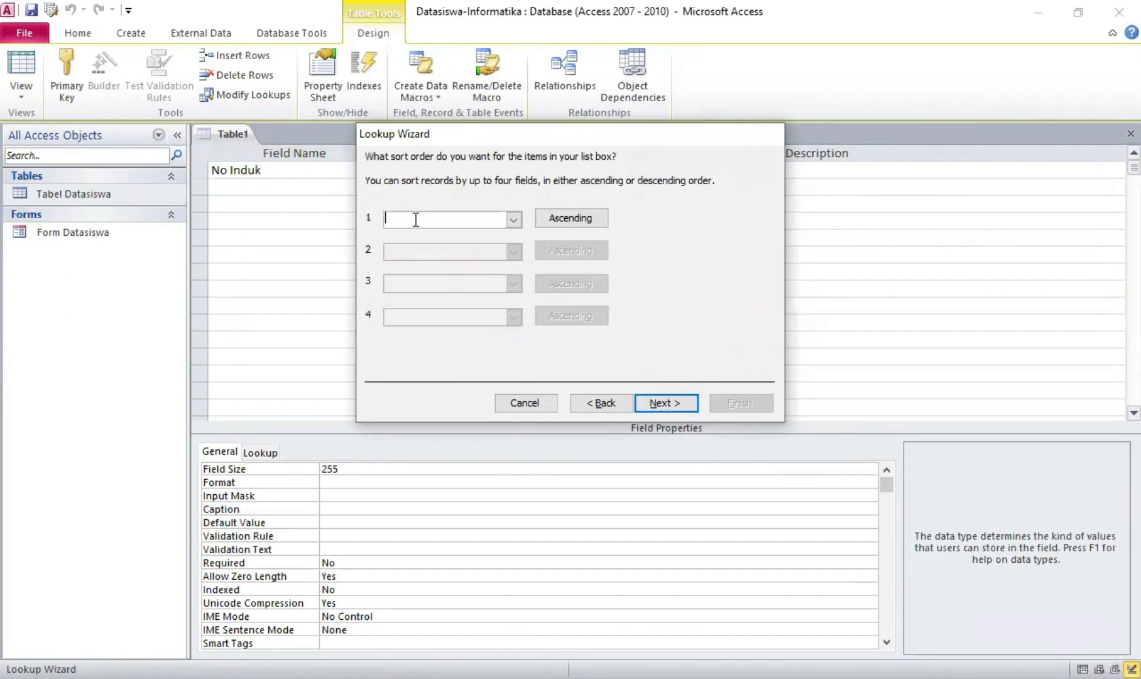
click(674, 406)
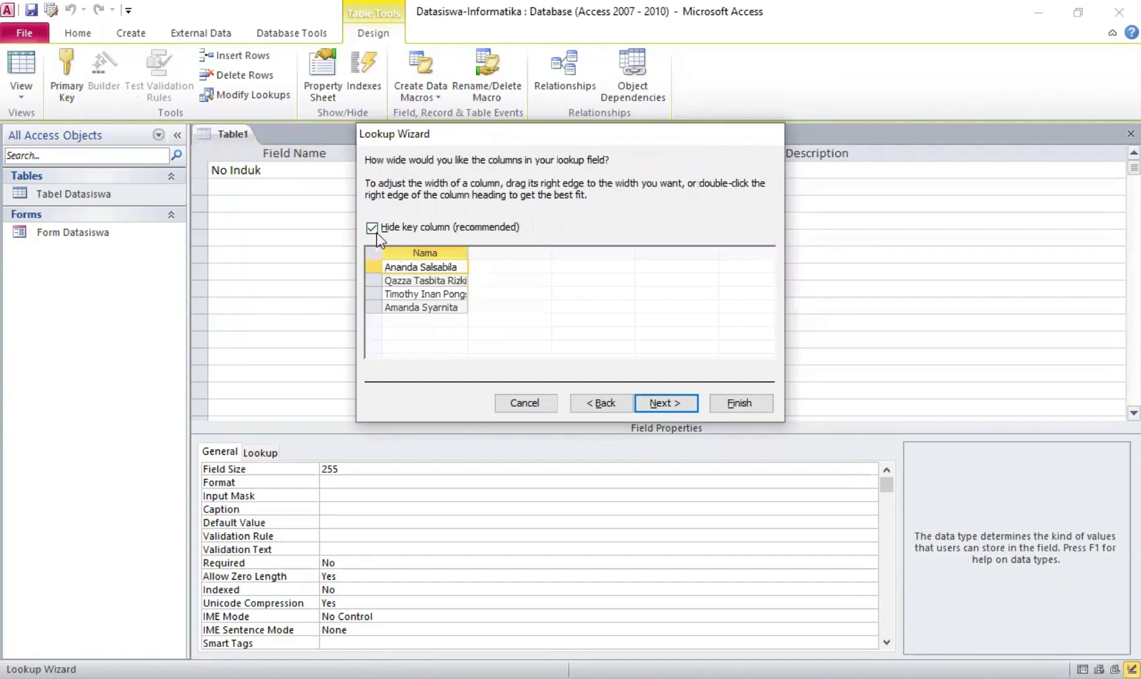
click(372, 229)
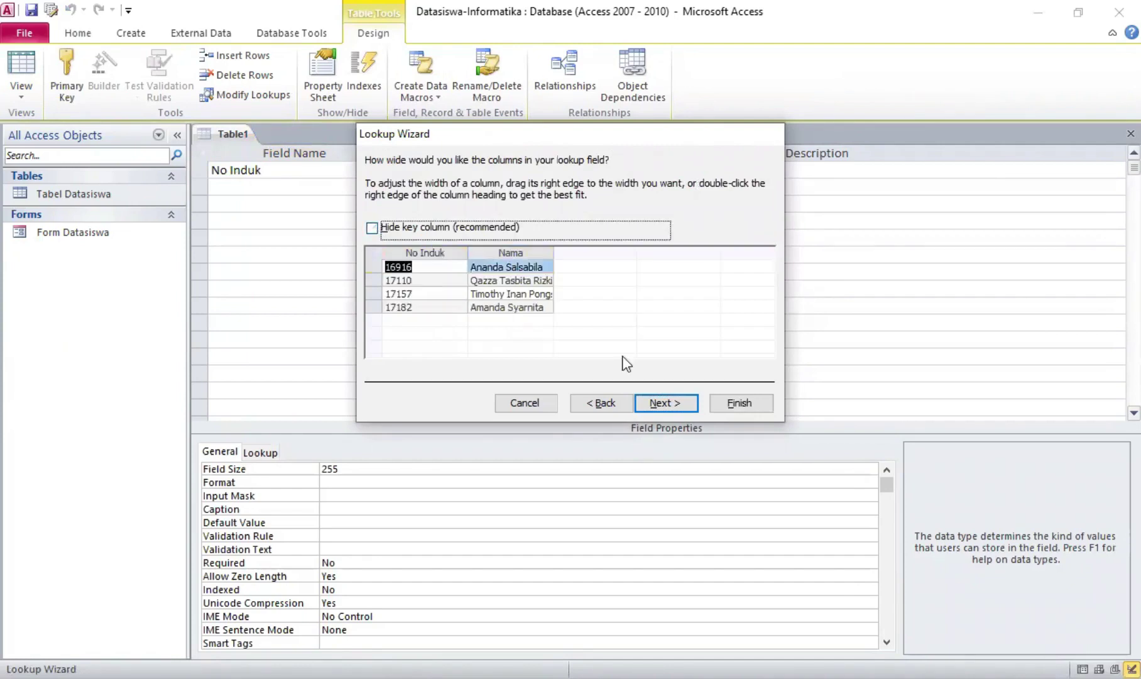
click(660, 402)
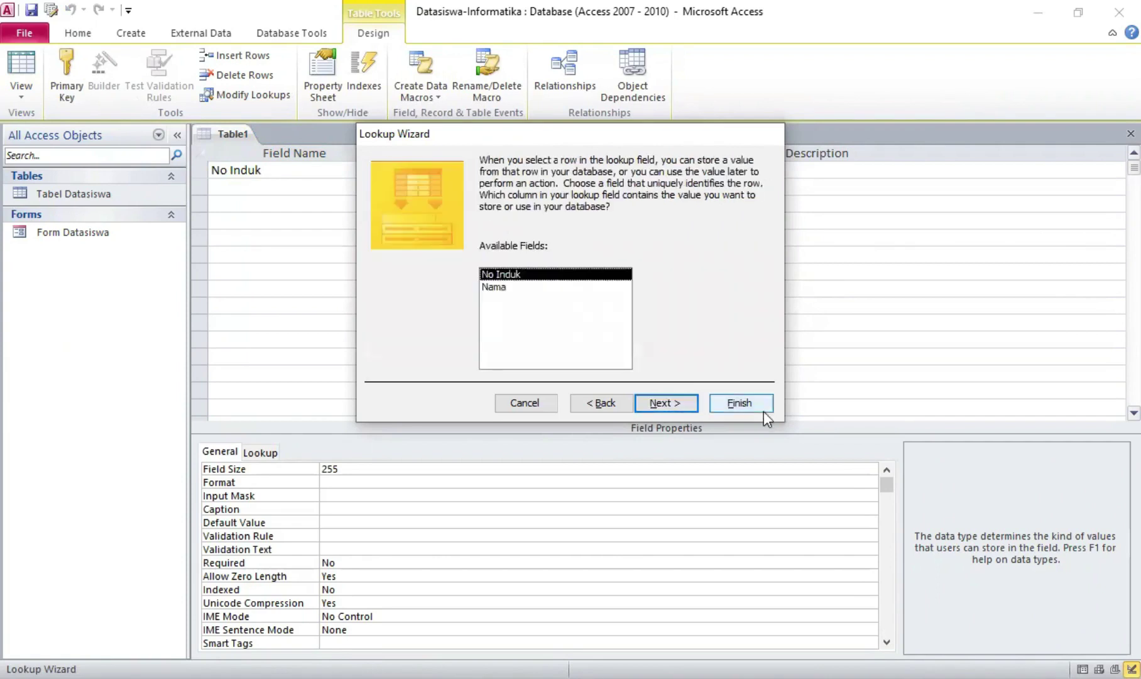
click(680, 403)
click(739, 405)
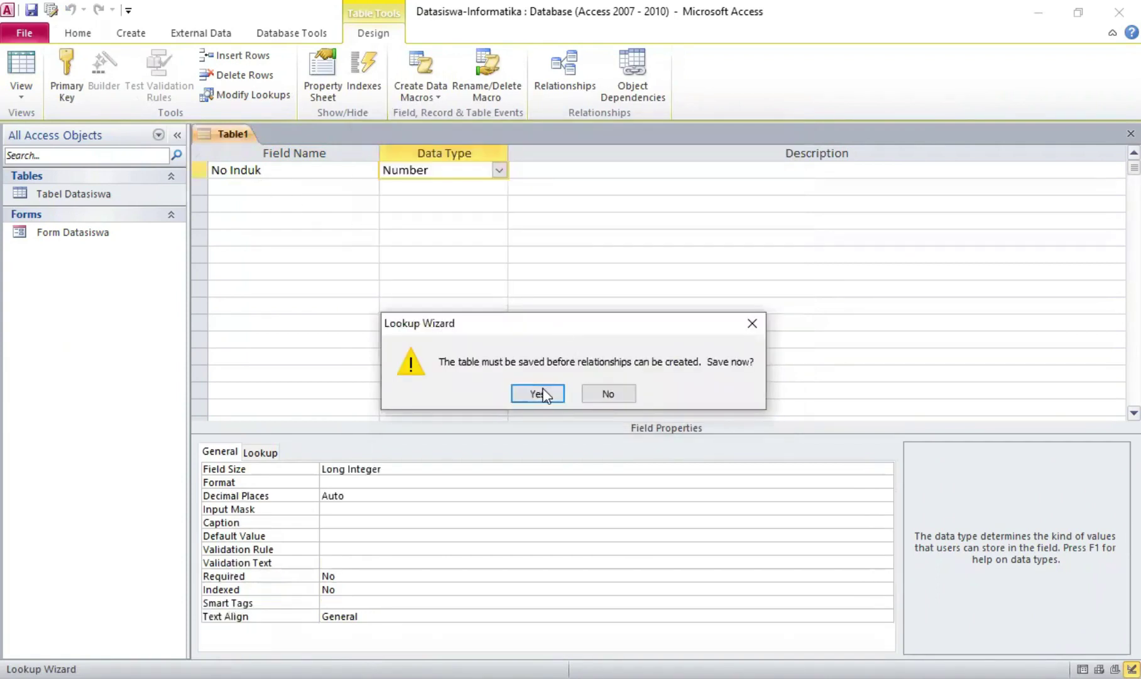
Save the table as Tabel Nilai Siswa without an automatic key, making No Induk the primary key
key(Return)
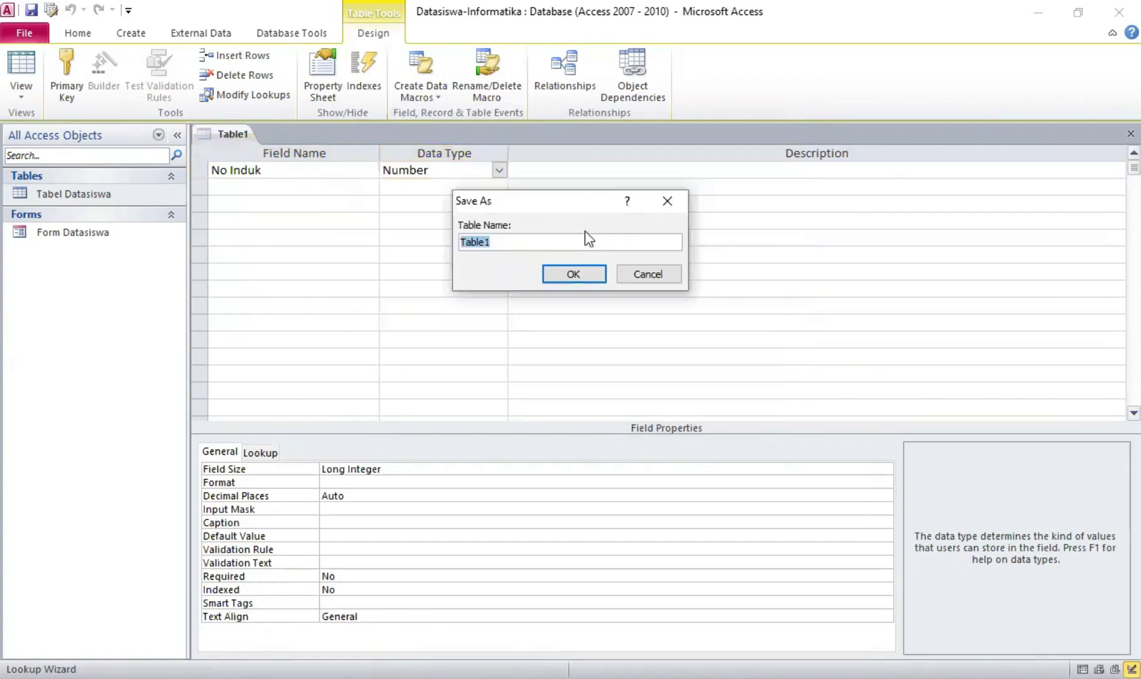
key(BackSpace)
click(572, 275)
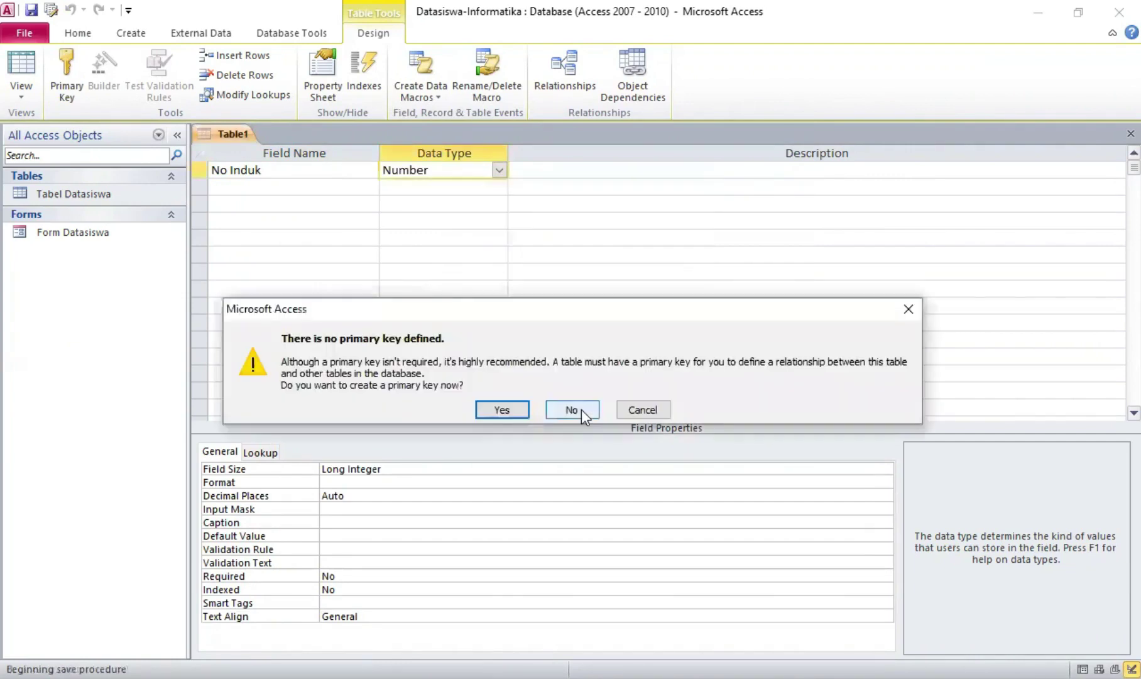
click(581, 410)
click(204, 173)
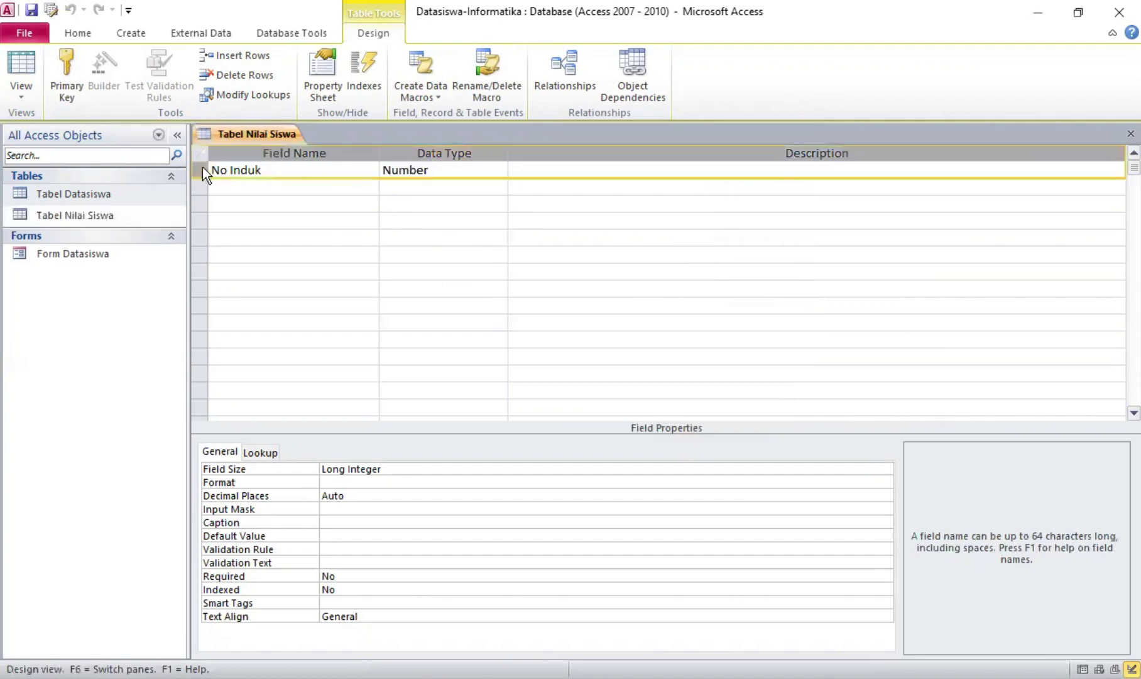
right_click(203, 168)
click(226, 179)
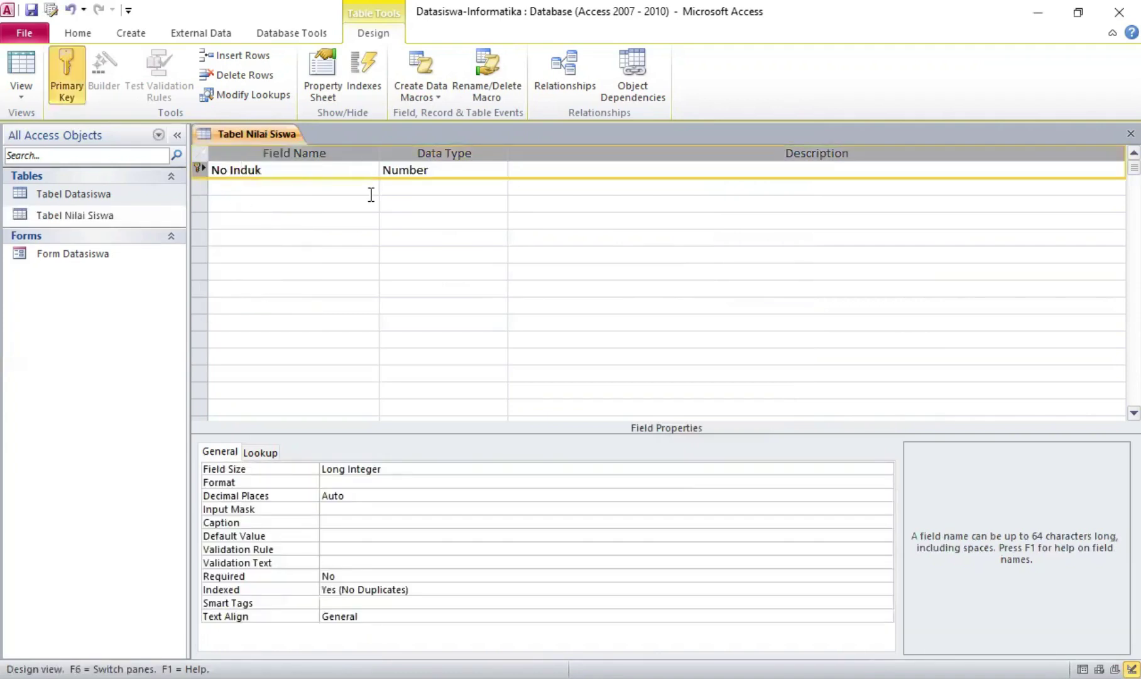
Add a Bahasa Indonesia field with the Number data type
click(369, 192)
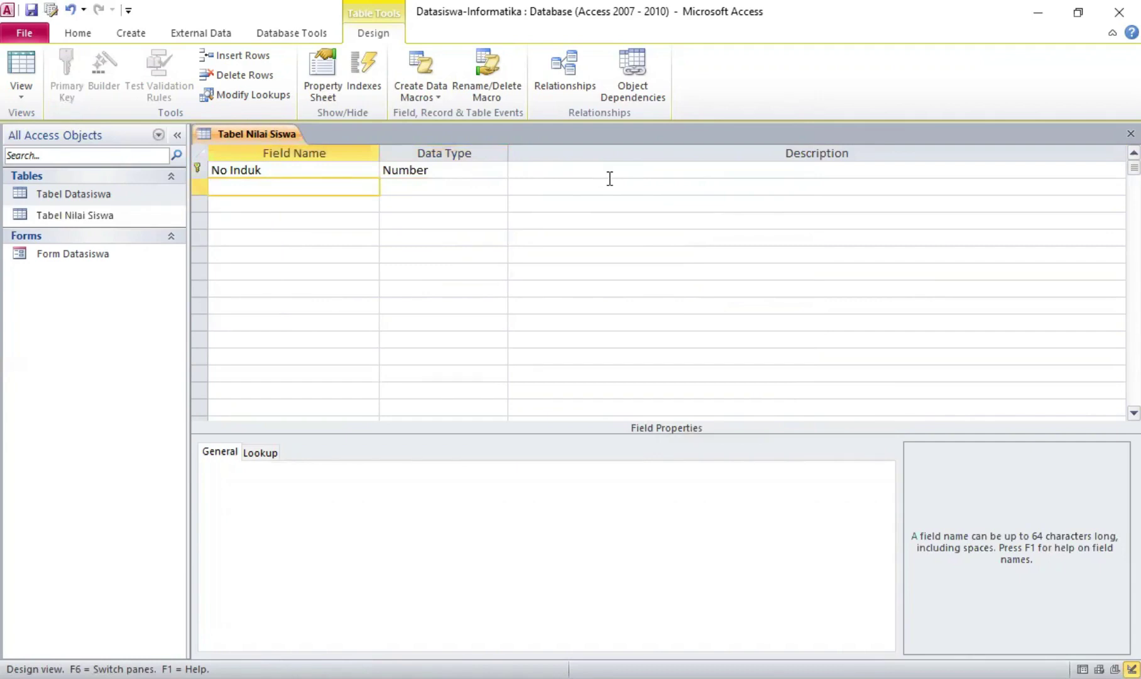
text(Bahasa)
key(Caps_Lock)
text(INDO)
key(Caps_Lock)
text(ndonesia)
key(Tab)
click(499, 187)
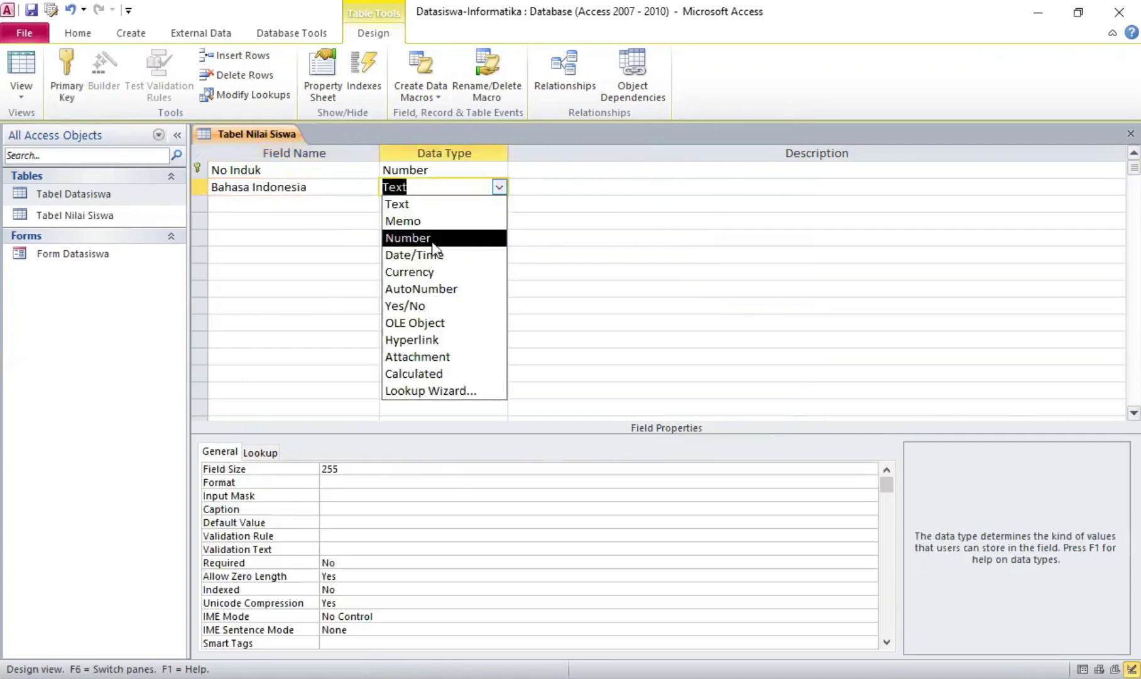
click(408, 232)
Add Matematika and Ekonomi as Number fields and close the Tabel Nilai Siswa design
click(312, 200)
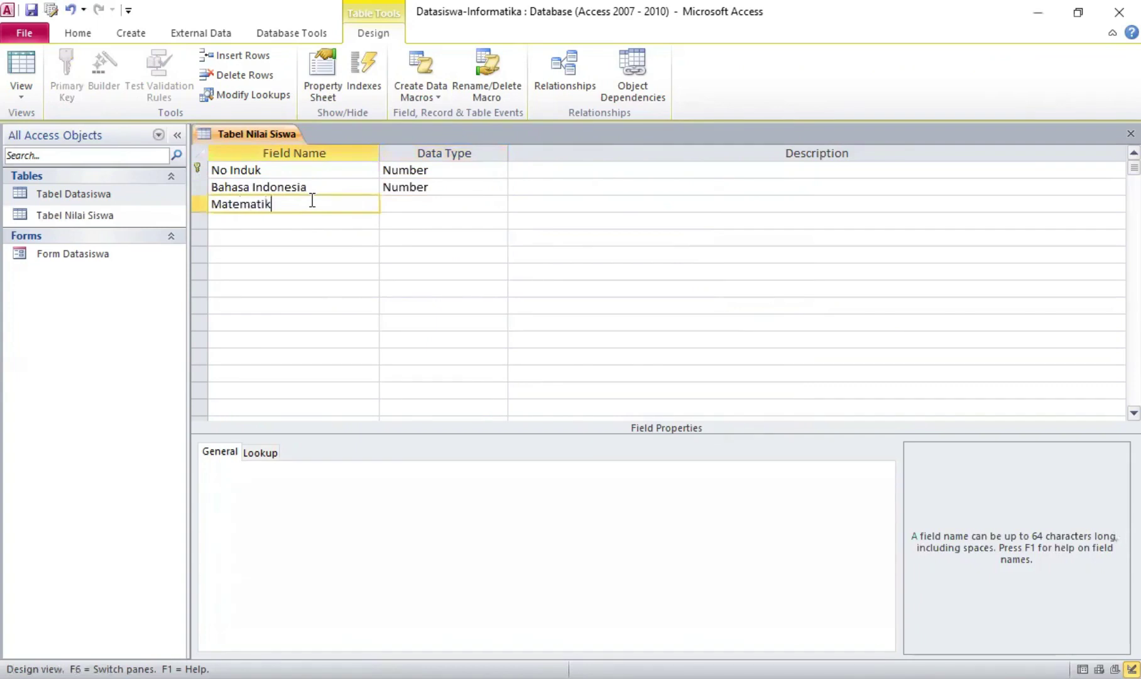
click(408, 206)
click(499, 203)
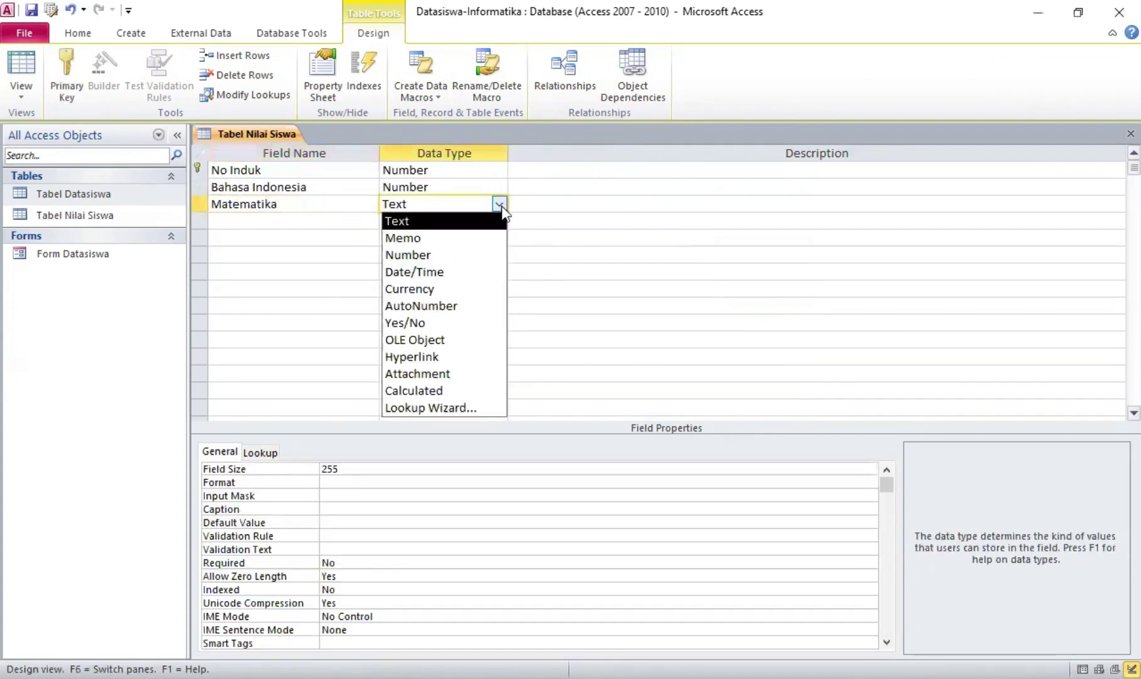
click(481, 256)
click(283, 218)
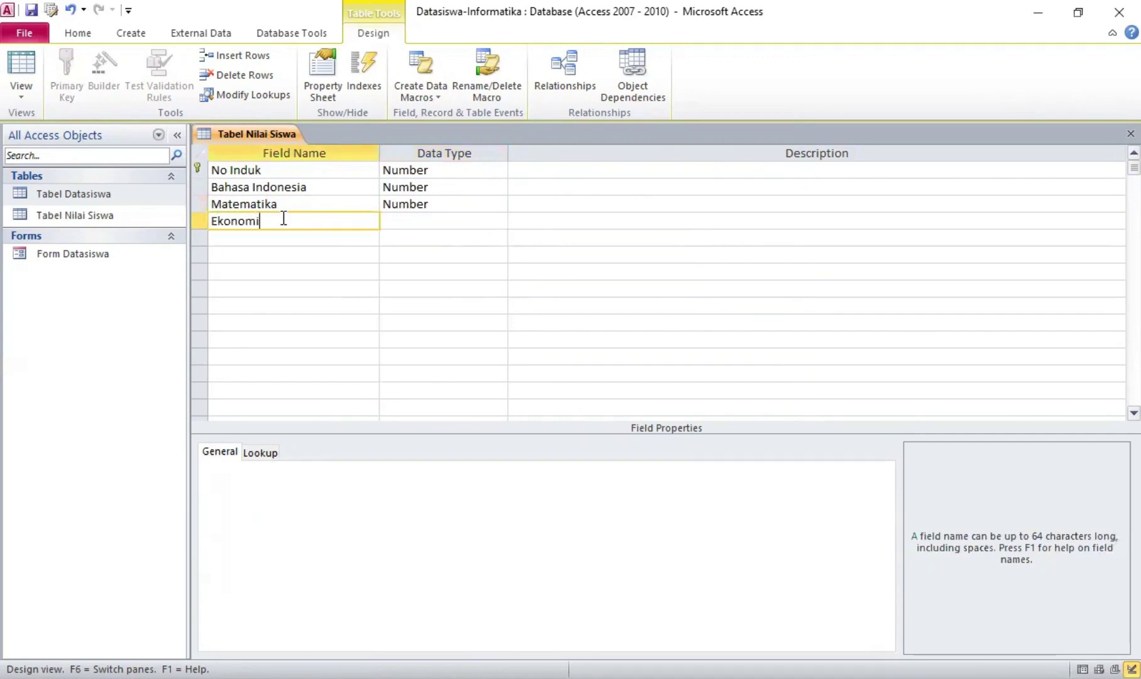
click(385, 221)
click(499, 221)
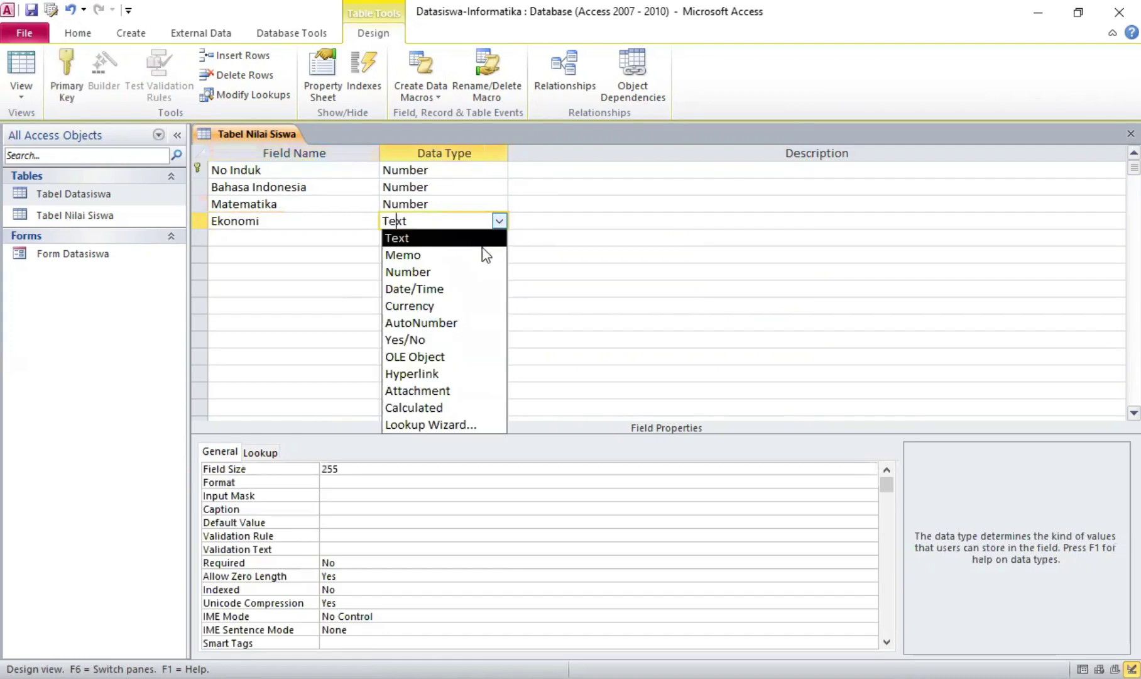
click(474, 277)
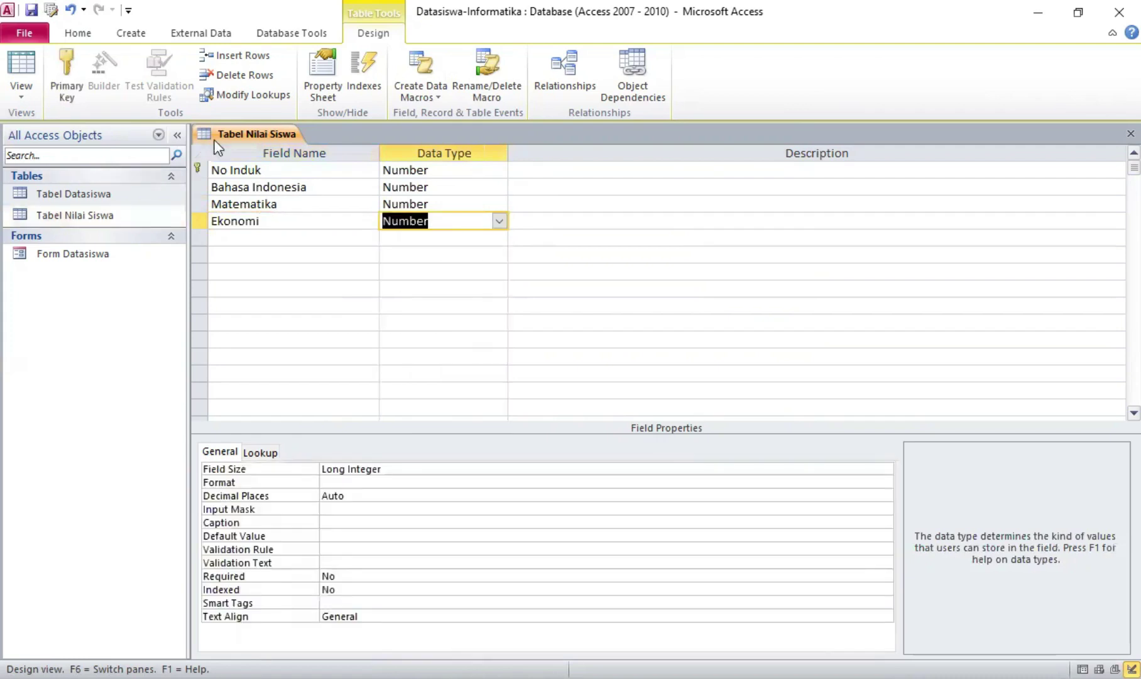
right_click(273, 139)
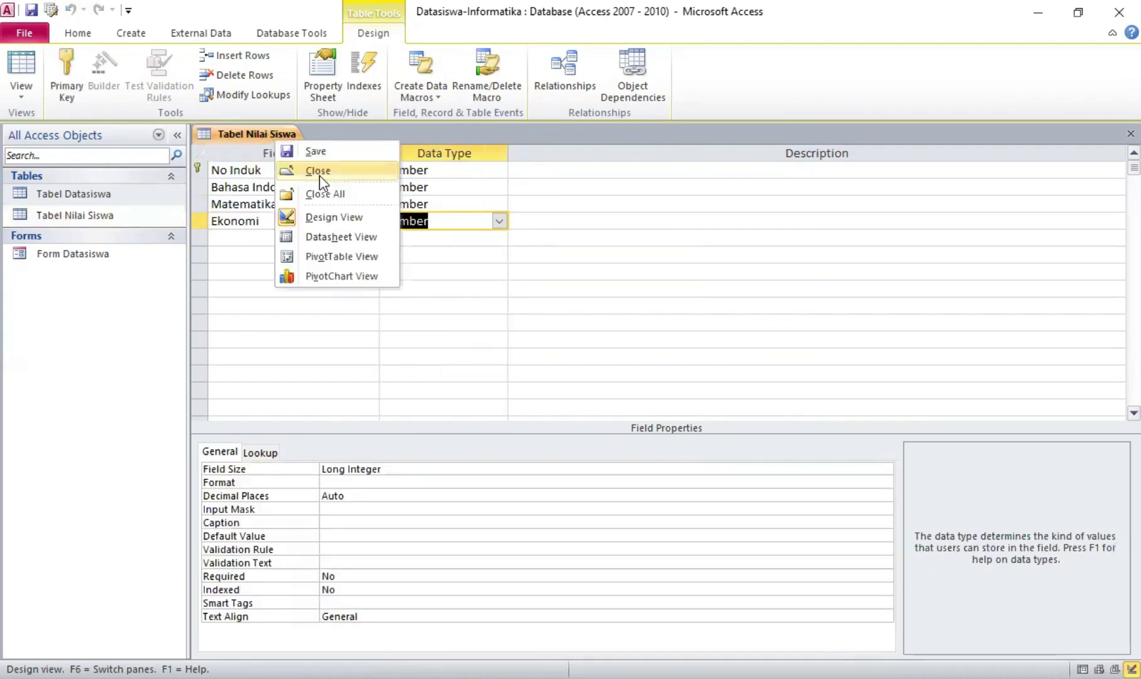
click(319, 175)
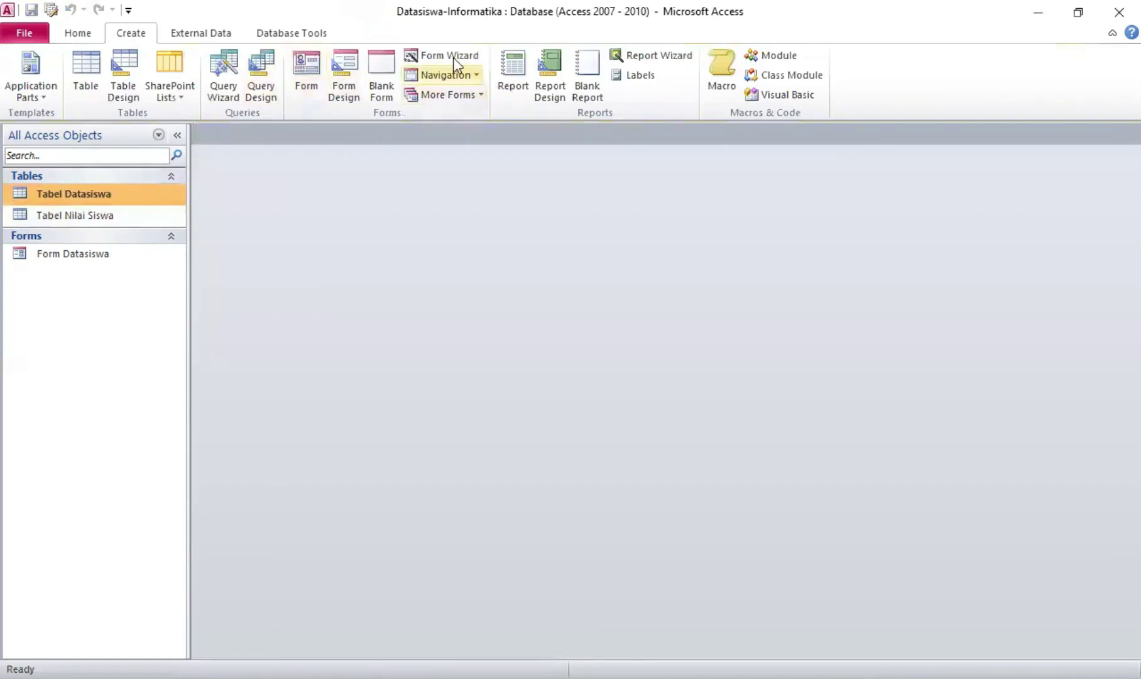
Use the Form Wizard on Tabel Nilai Siswa with all fields, Tabular layout, titled Form Nilai Siswa
click(82, 216)
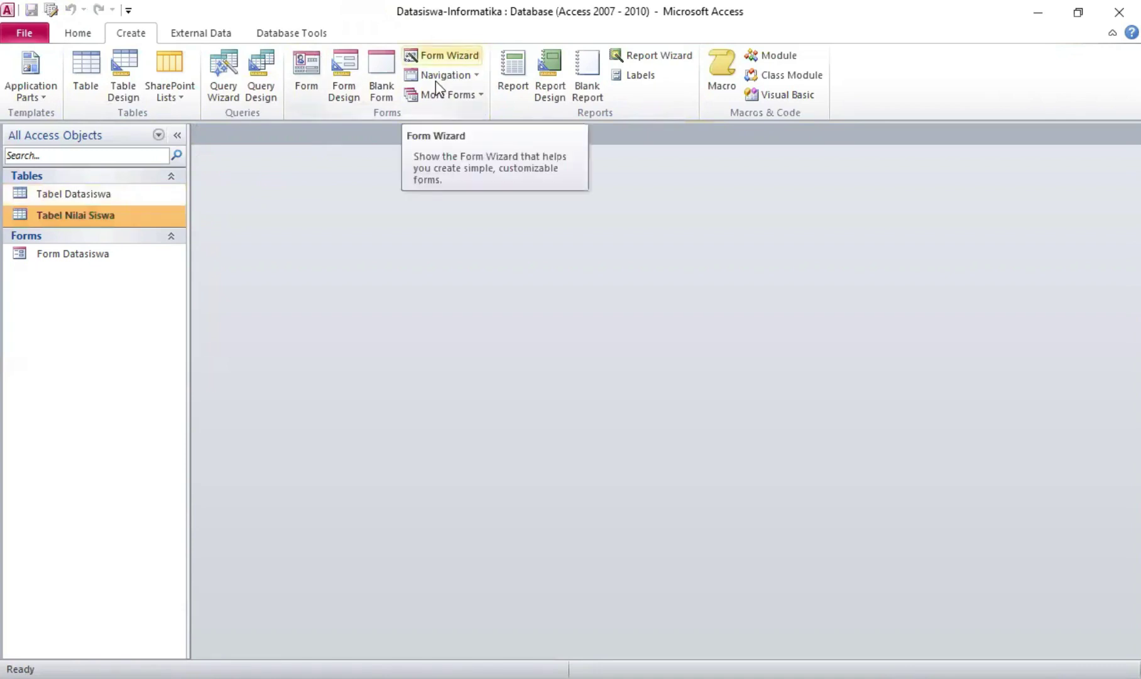
click(440, 56)
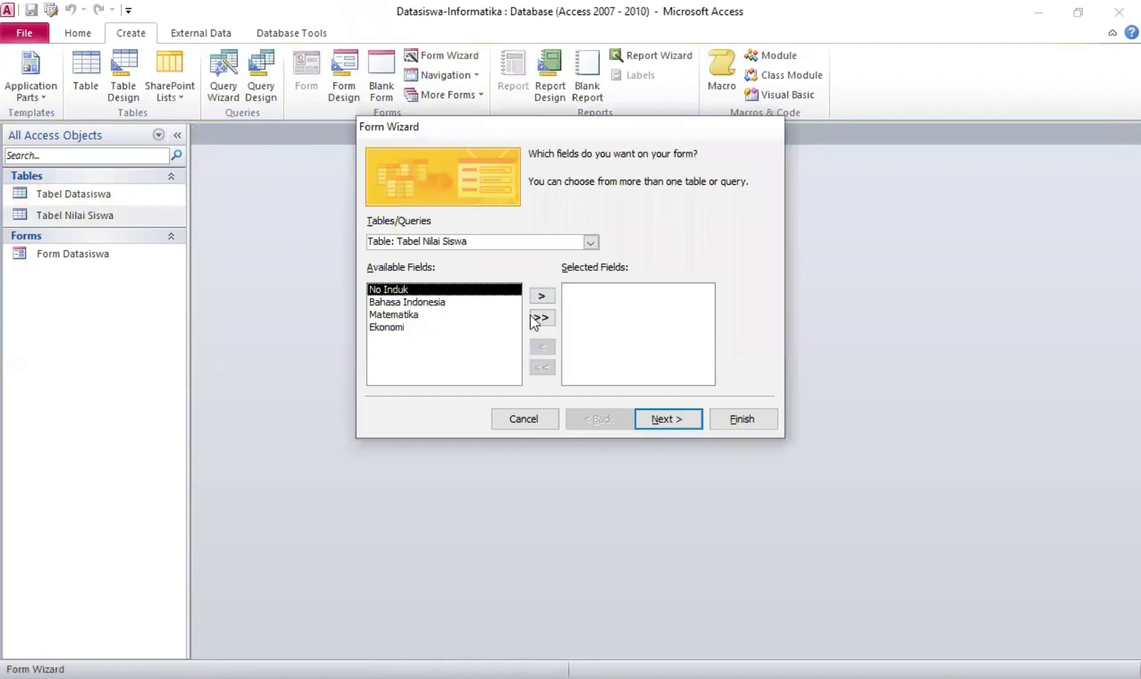
click(541, 317)
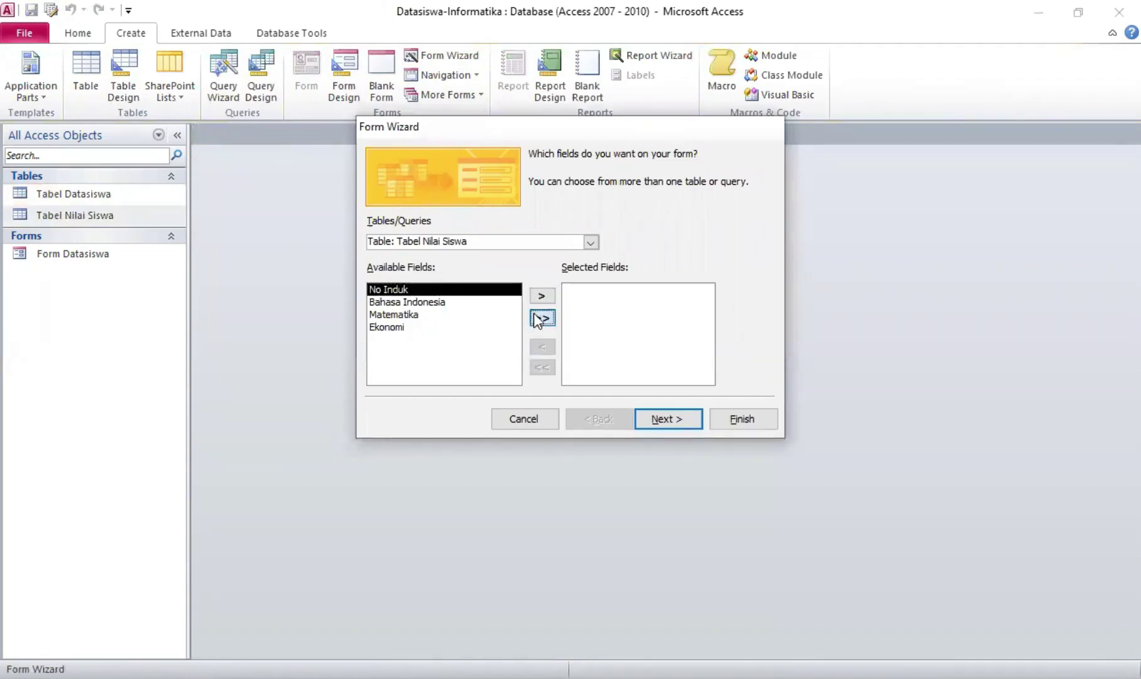
click(684, 416)
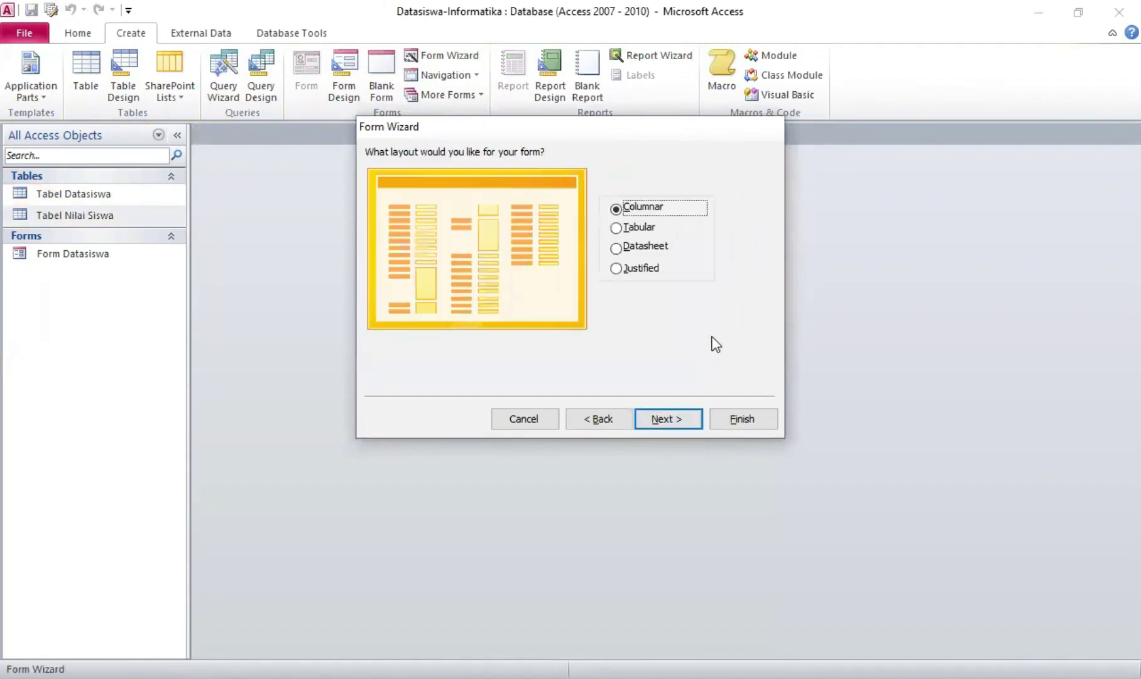
click(616, 228)
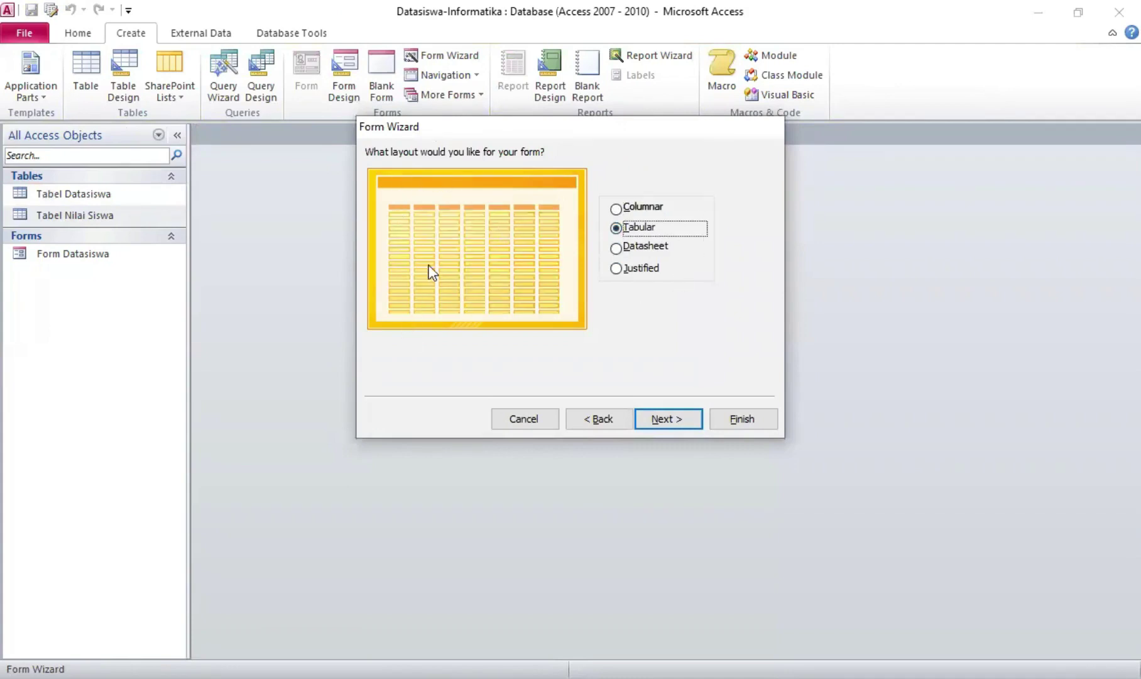
click(692, 417)
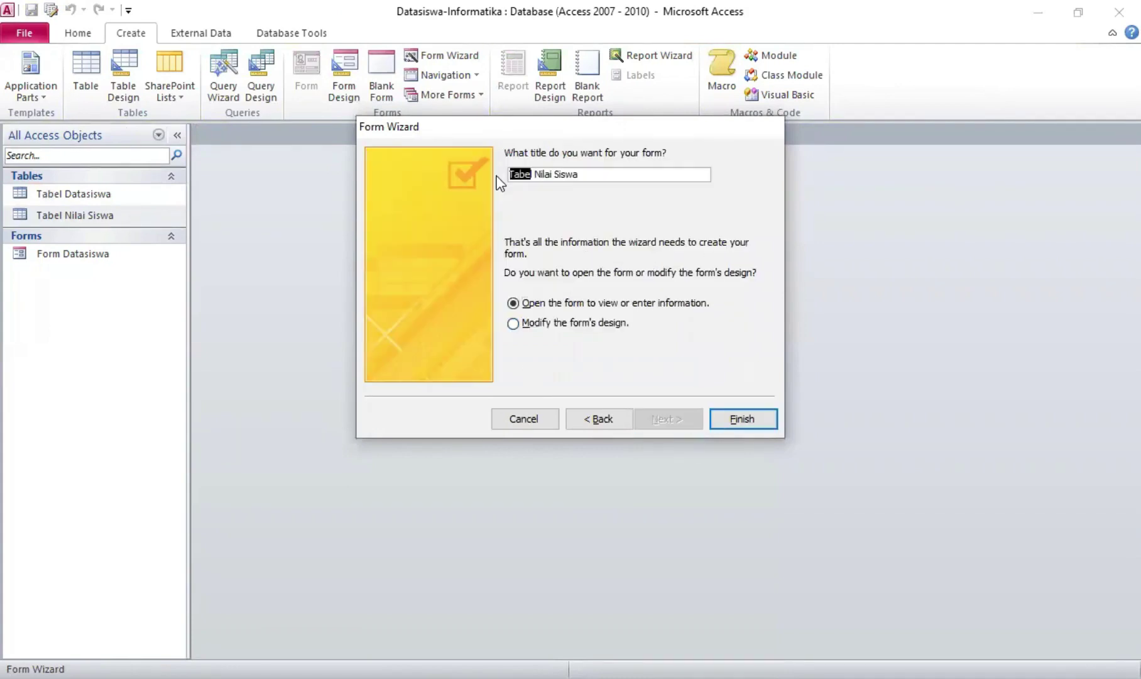
key(Delete)
text(Form)
click(754, 420)
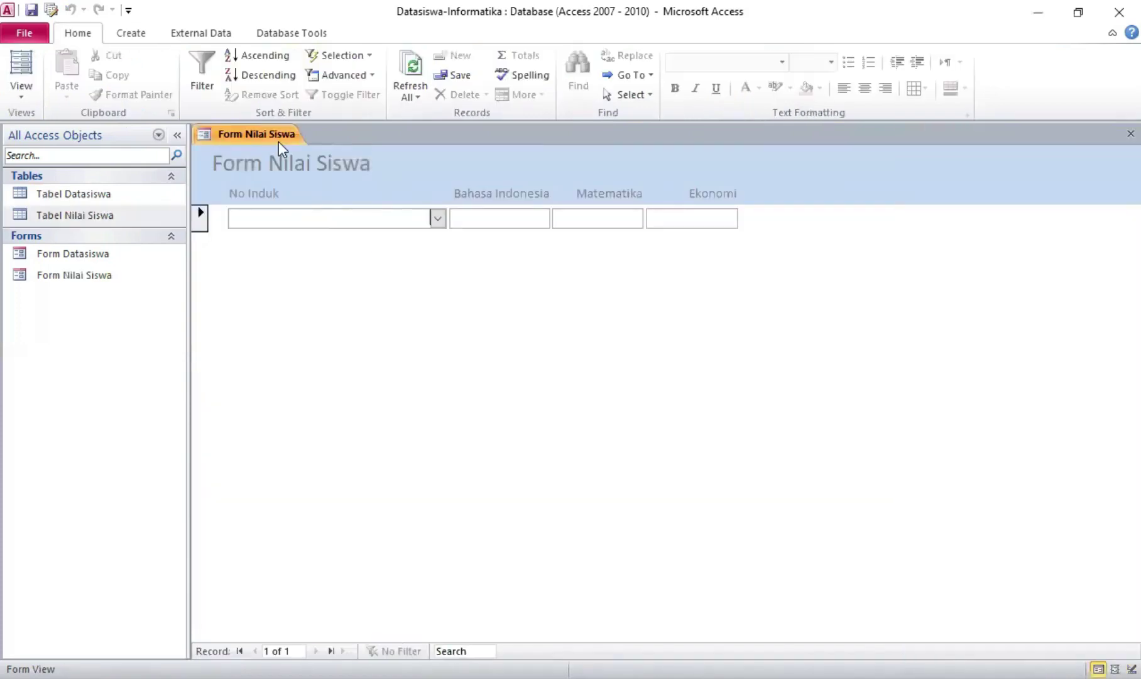
In Design View, shift the Form Nilai Siswa title label to the right
right_click(279, 142)
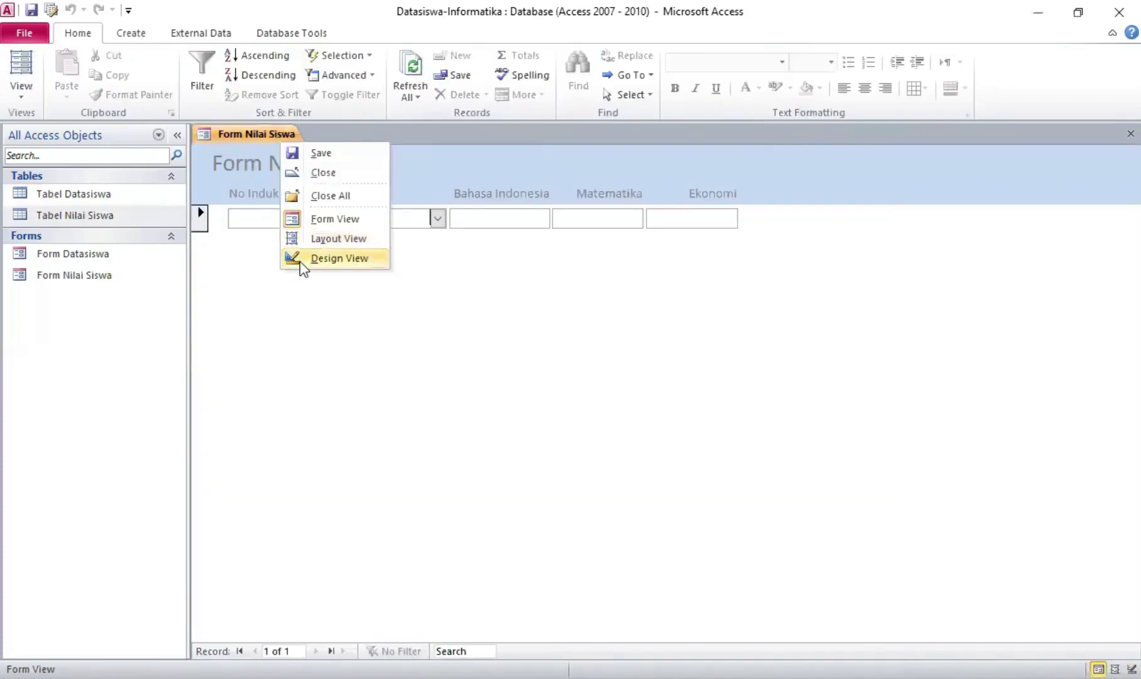
click(301, 260)
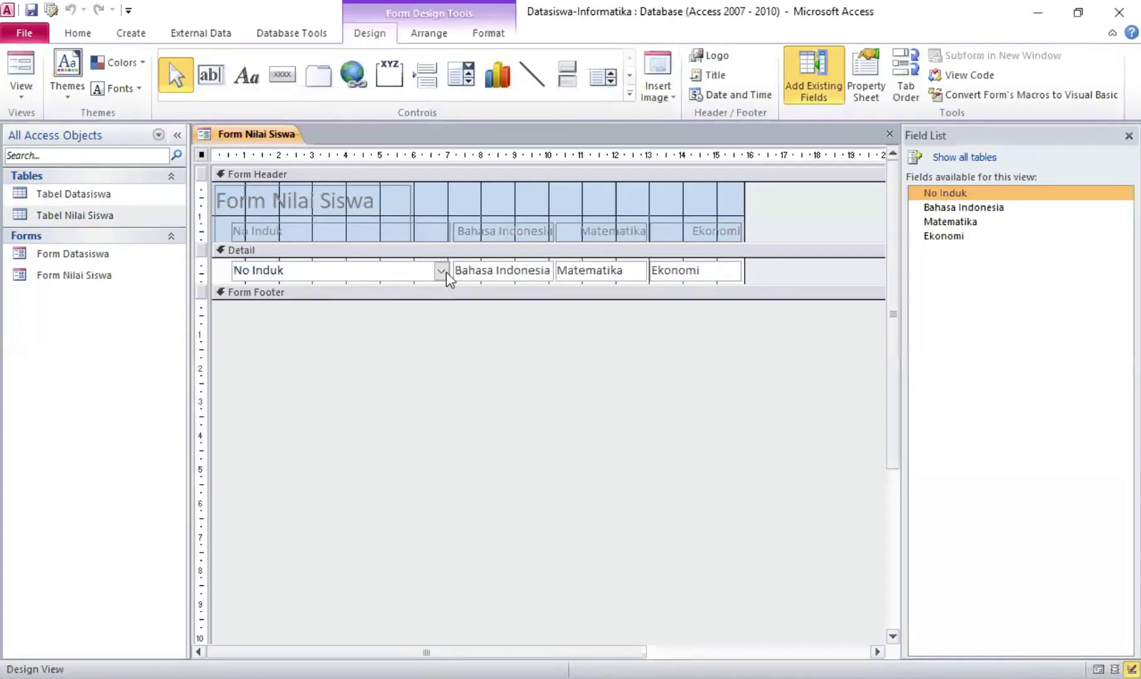
click(362, 208)
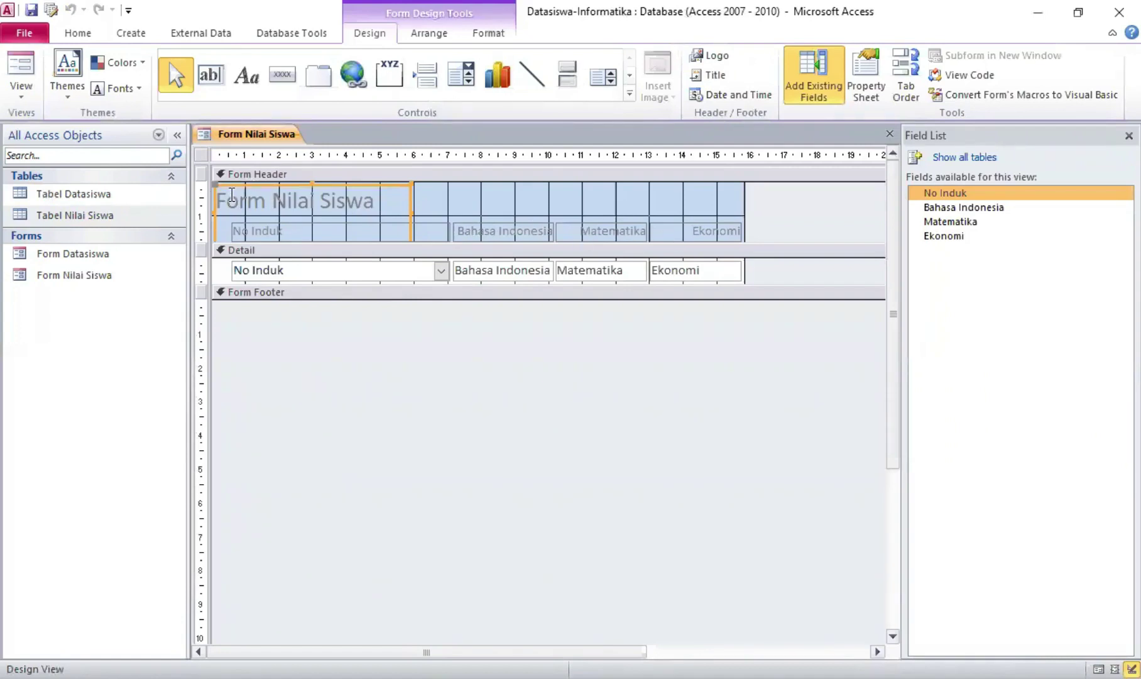
drag(219, 182, 259, 183)
Insert the school logo from the tugas folder into the header and resize it beside the title
click(705, 59)
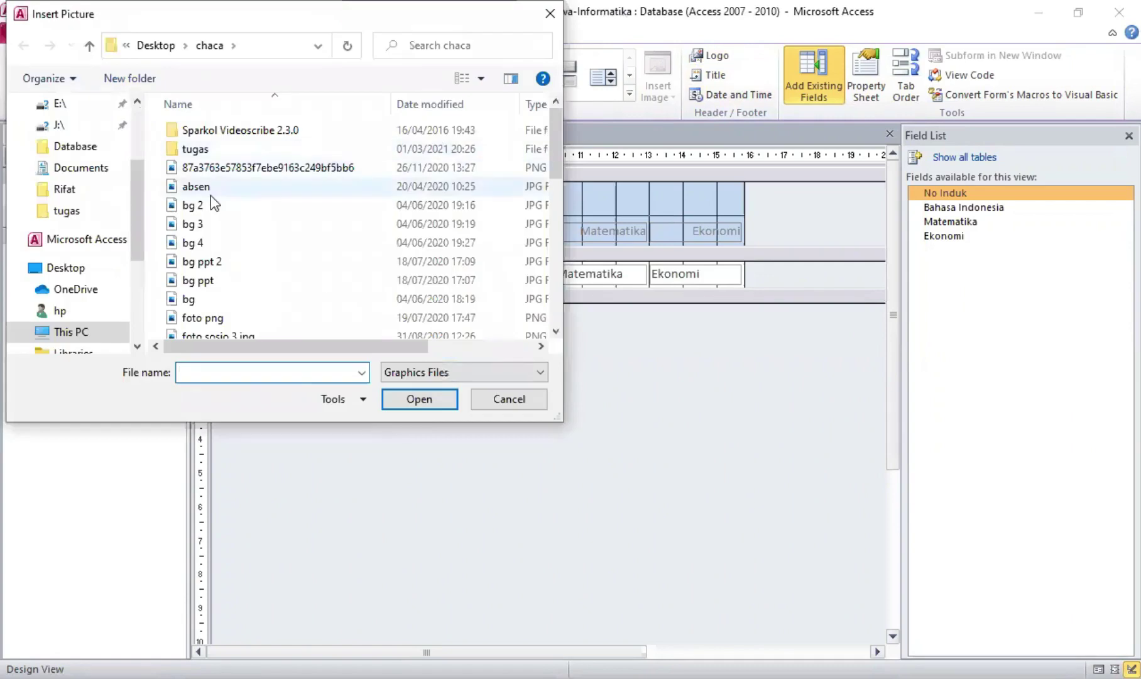
scroll(222, 278, down, 5)
scroll(222, 278, down, 1)
click(69, 212)
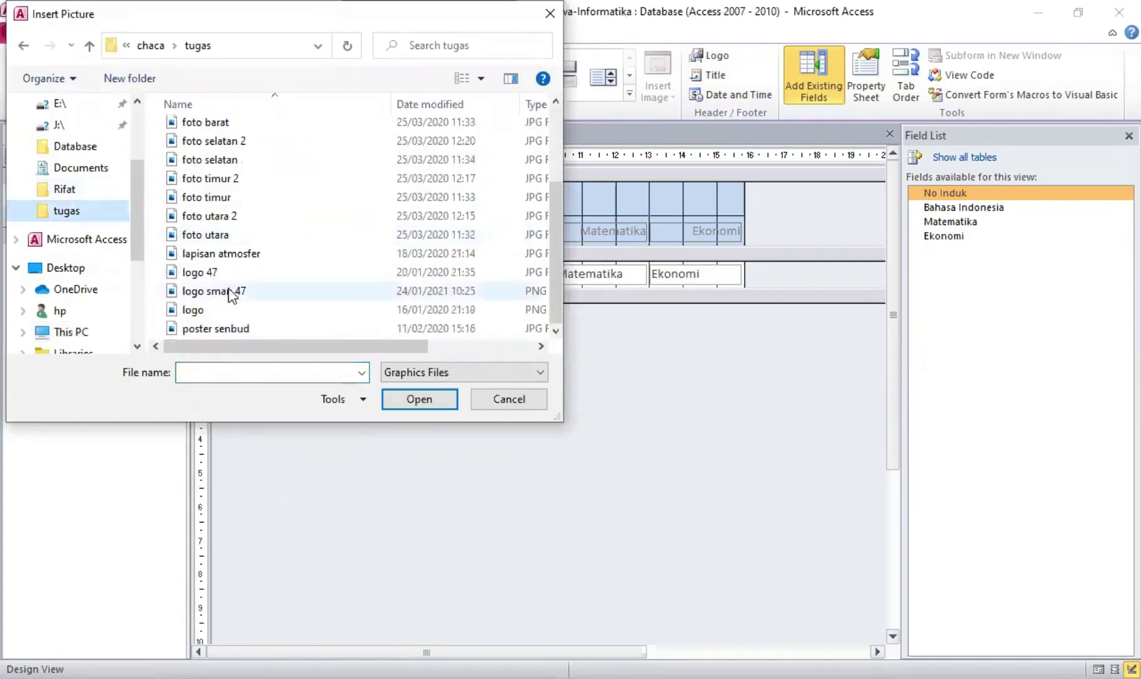
click(233, 291)
click(419, 400)
drag(229, 202, 229, 202)
drag(269, 212, 270, 230)
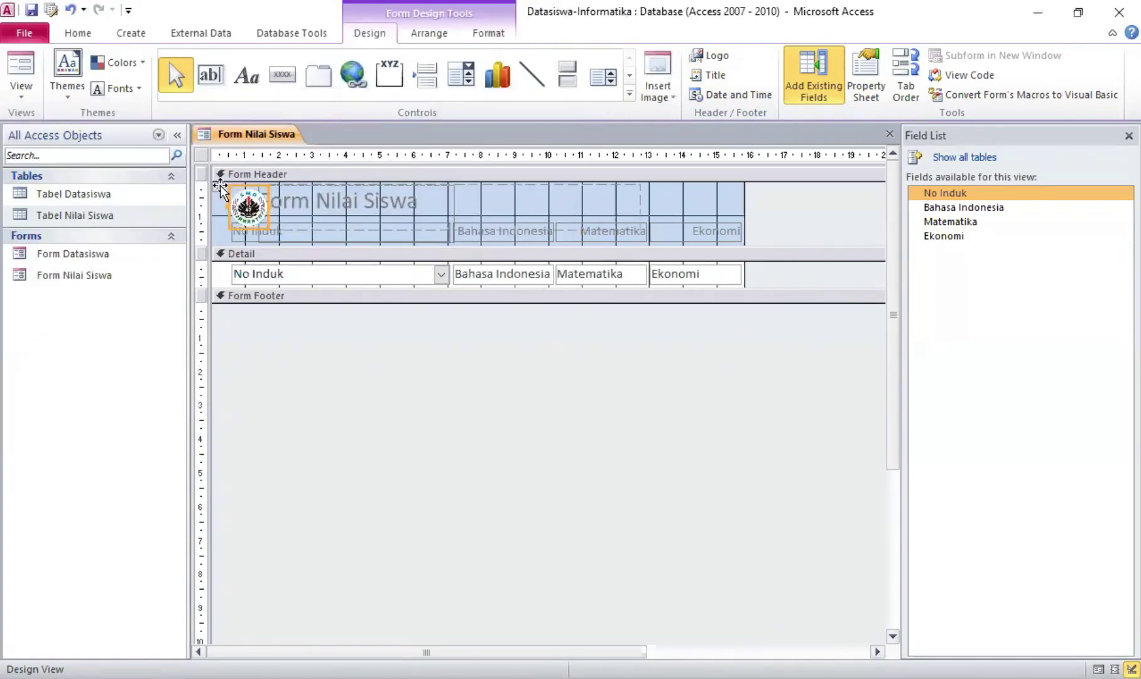
drag(222, 188, 207, 187)
drag(254, 229, 253, 218)
Switch Form Nilai Siswa to Form View to check the header
right_click(269, 142)
click(324, 220)
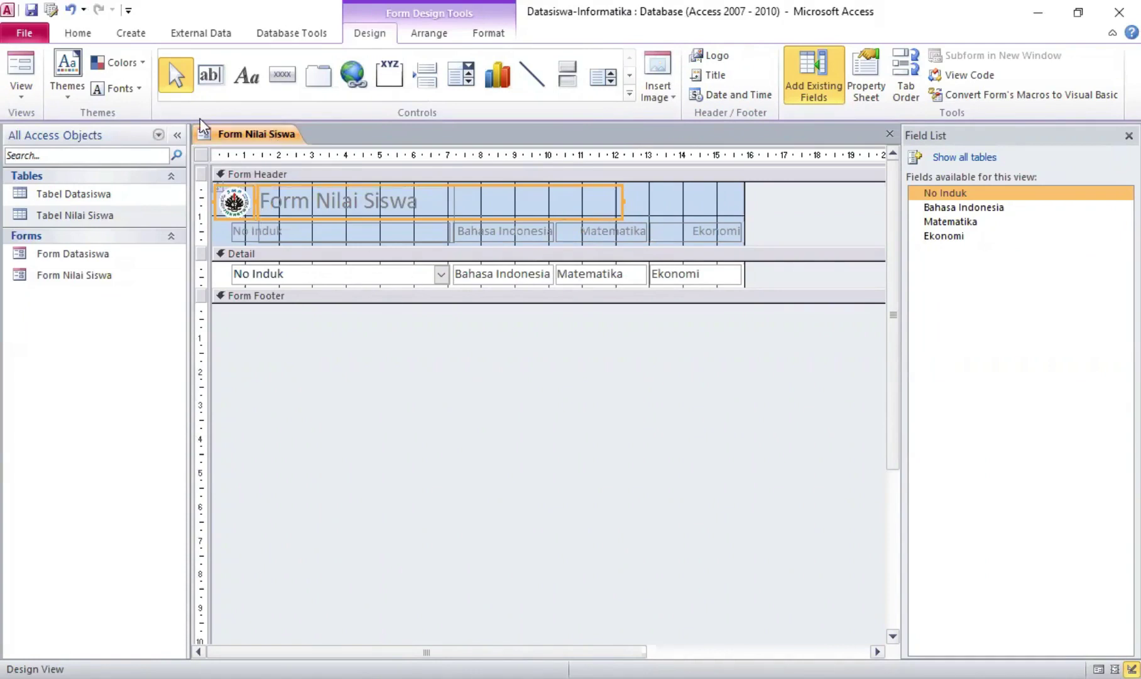
right_click(276, 140)
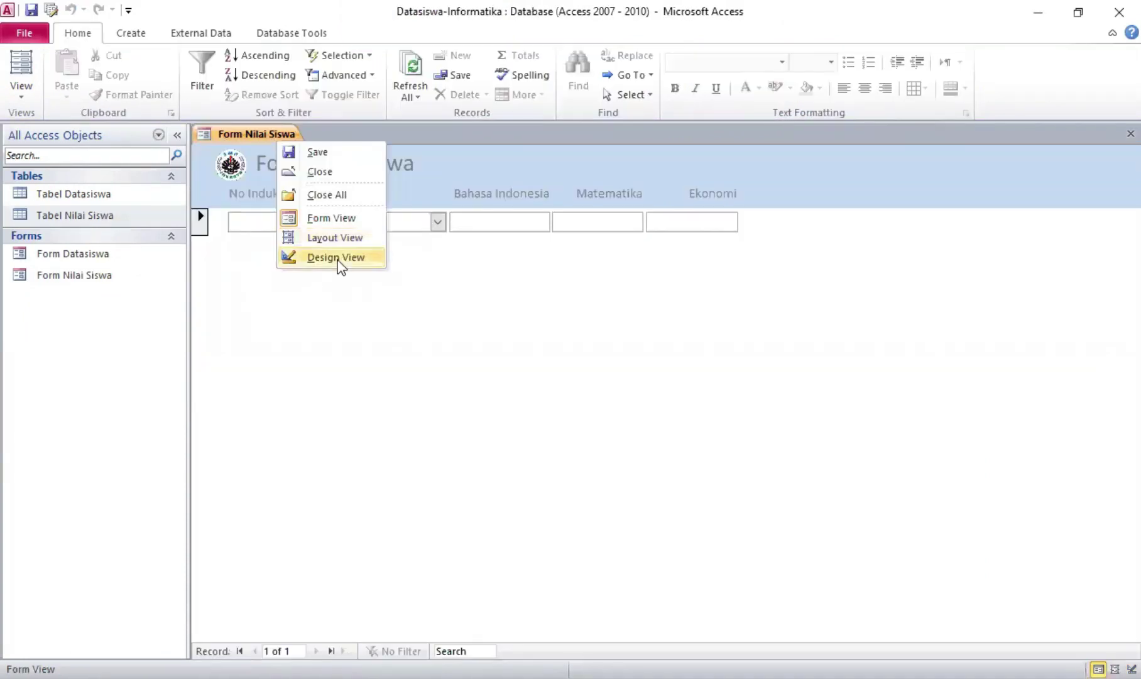
Draw a Form Operations > Close Form picture button at the right of the footer, then view the form
click(337, 258)
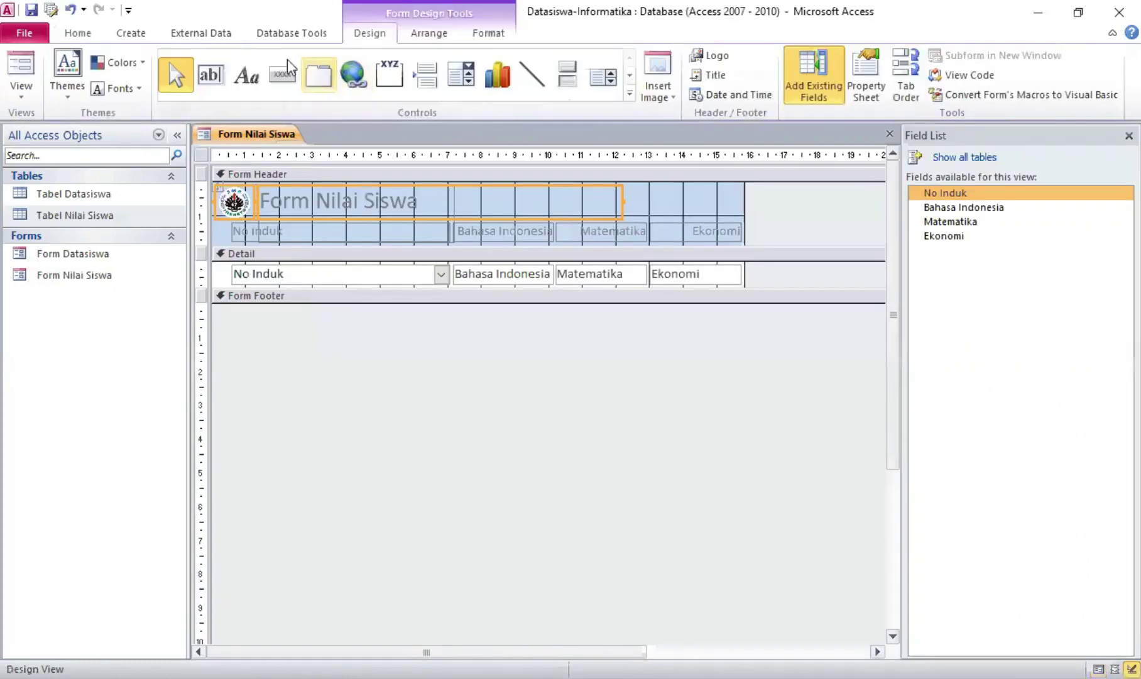
click(283, 75)
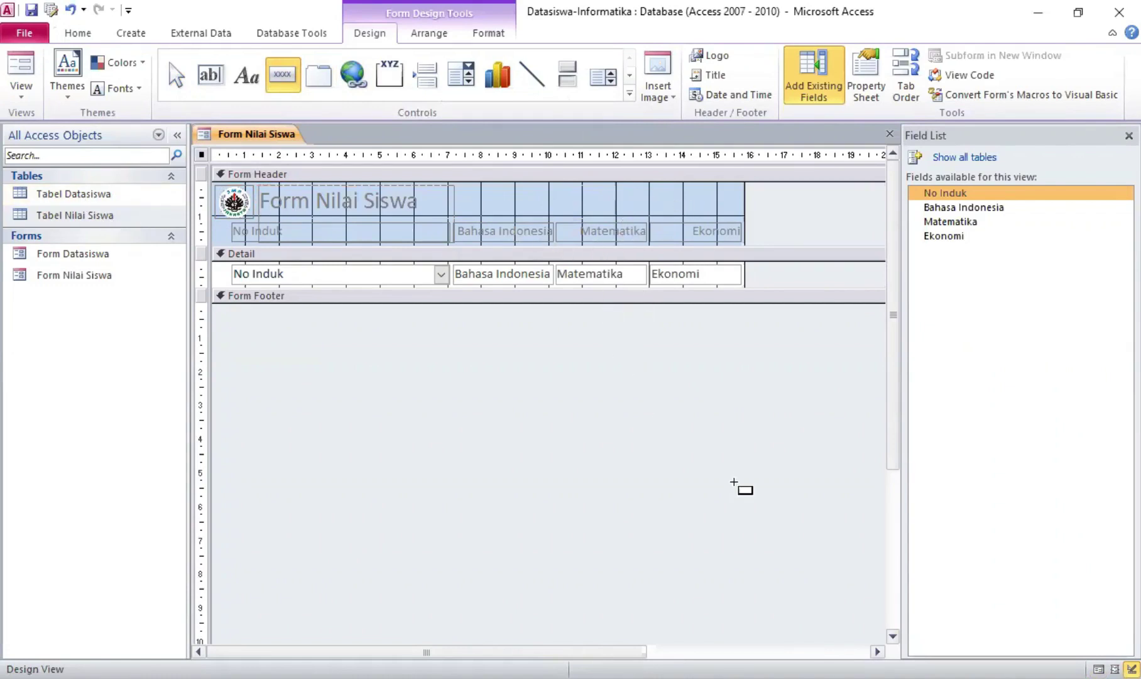
drag(637, 329, 683, 363)
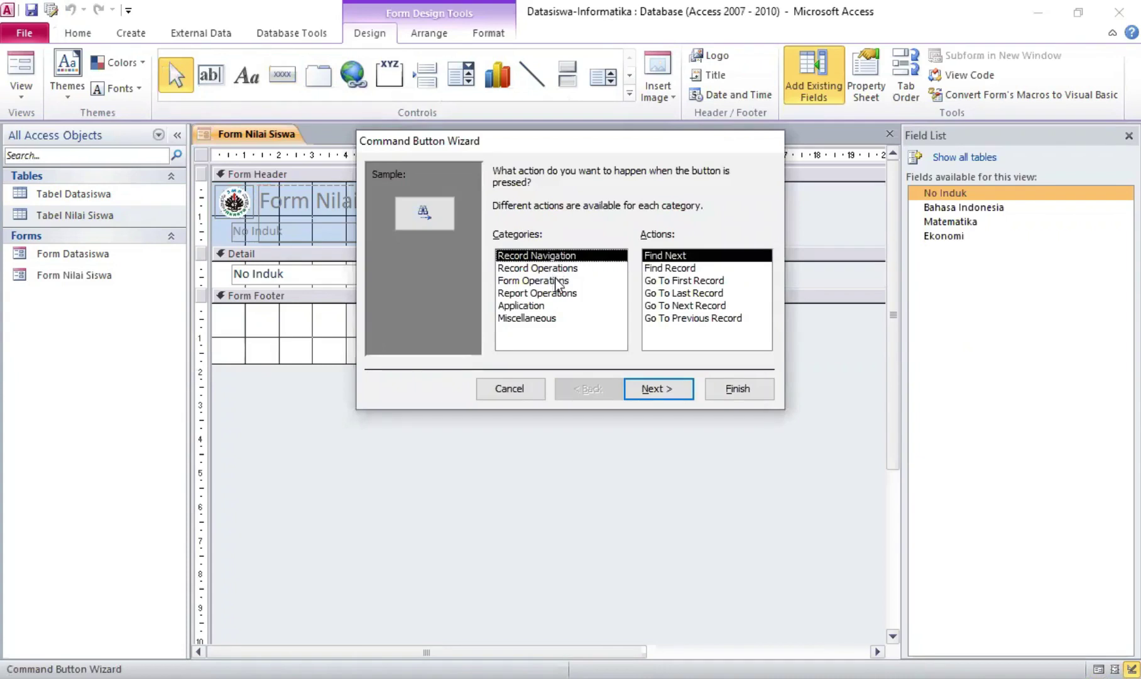
click(558, 282)
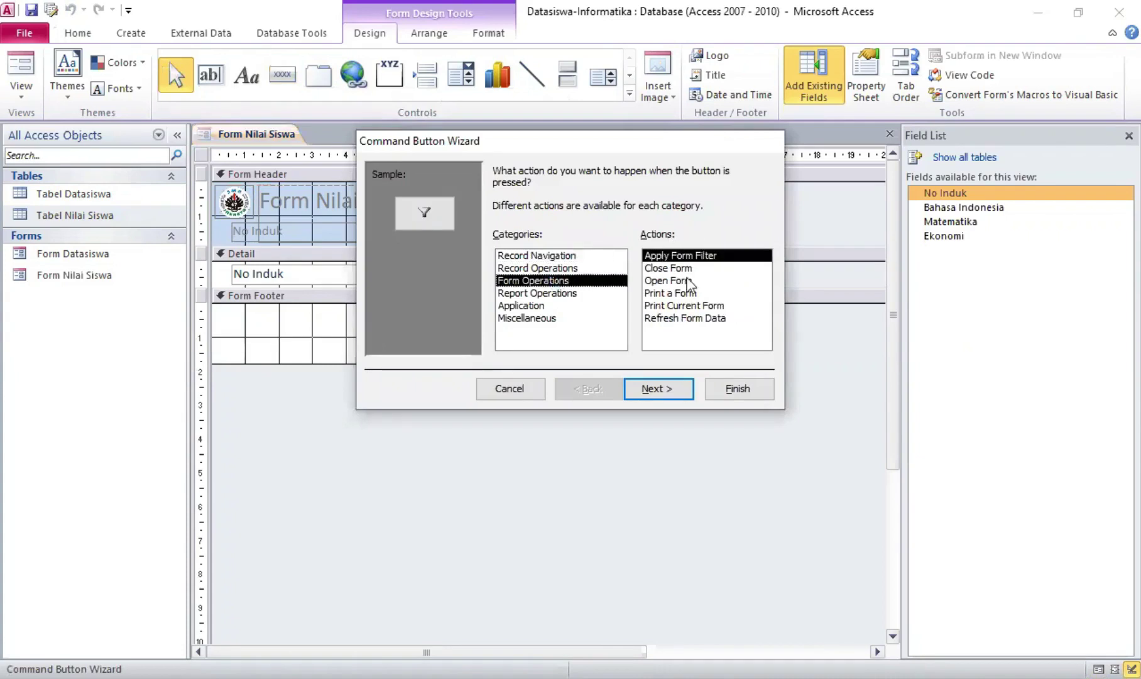
click(665, 268)
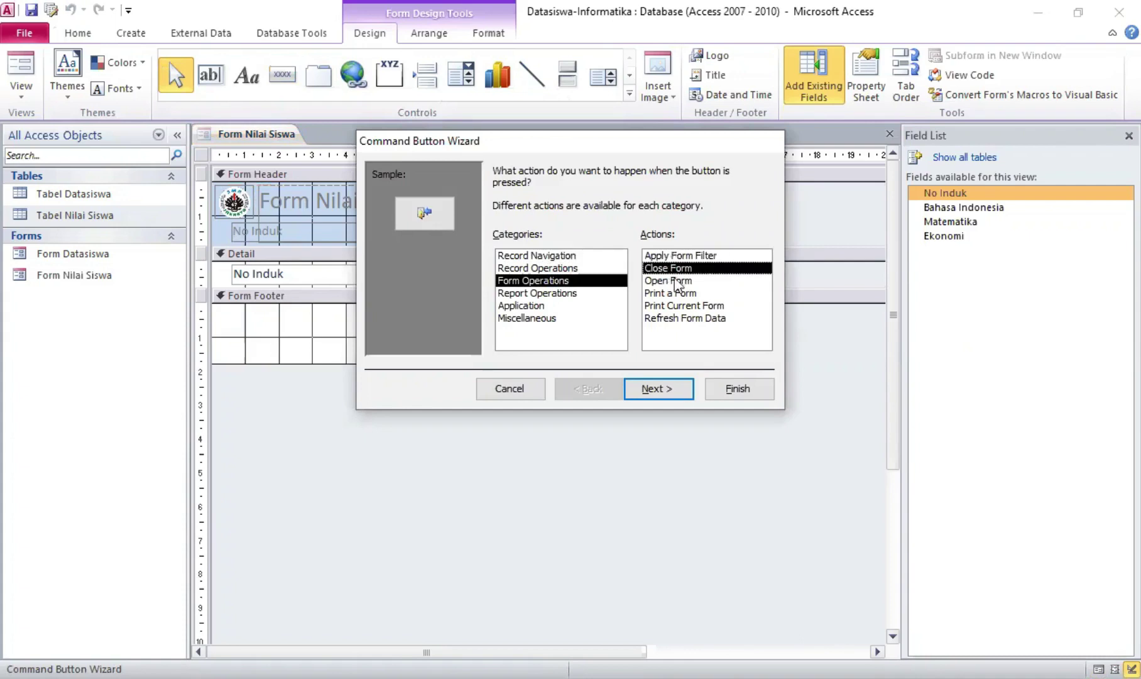
click(660, 389)
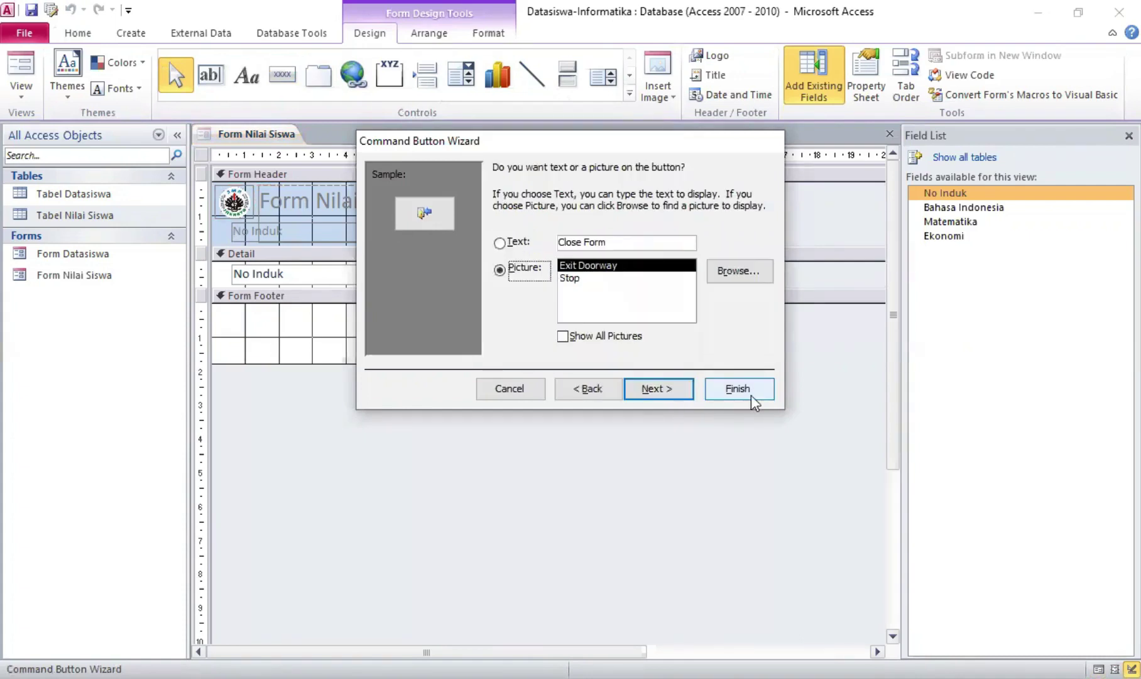
click(752, 396)
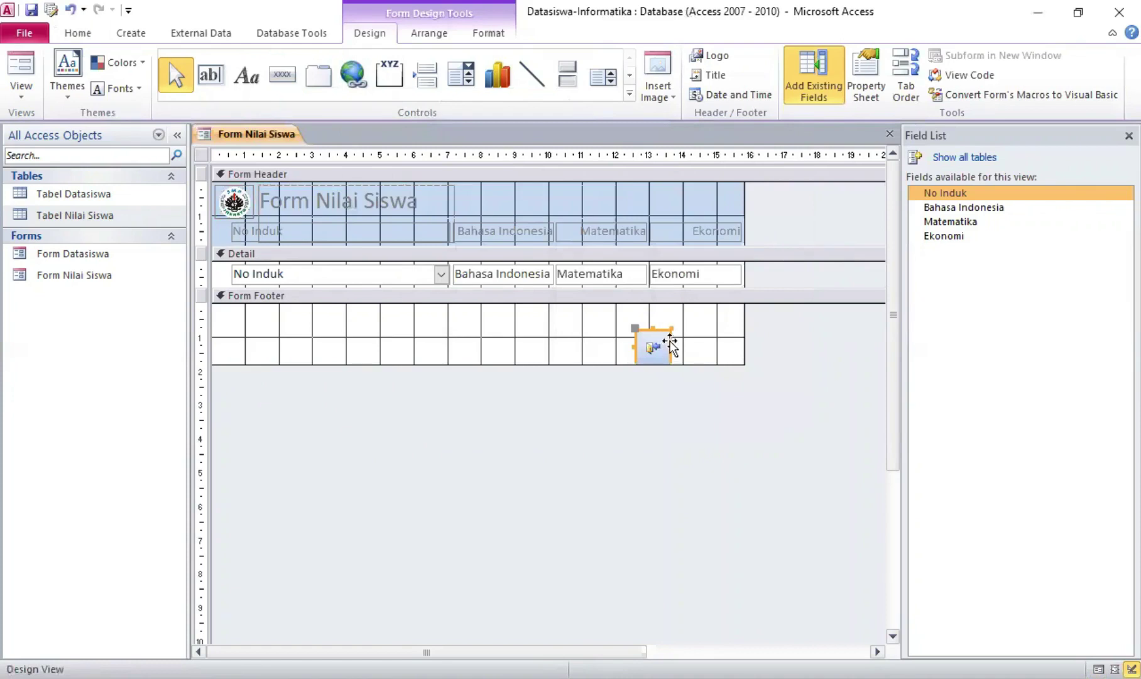
drag(662, 343, 716, 315)
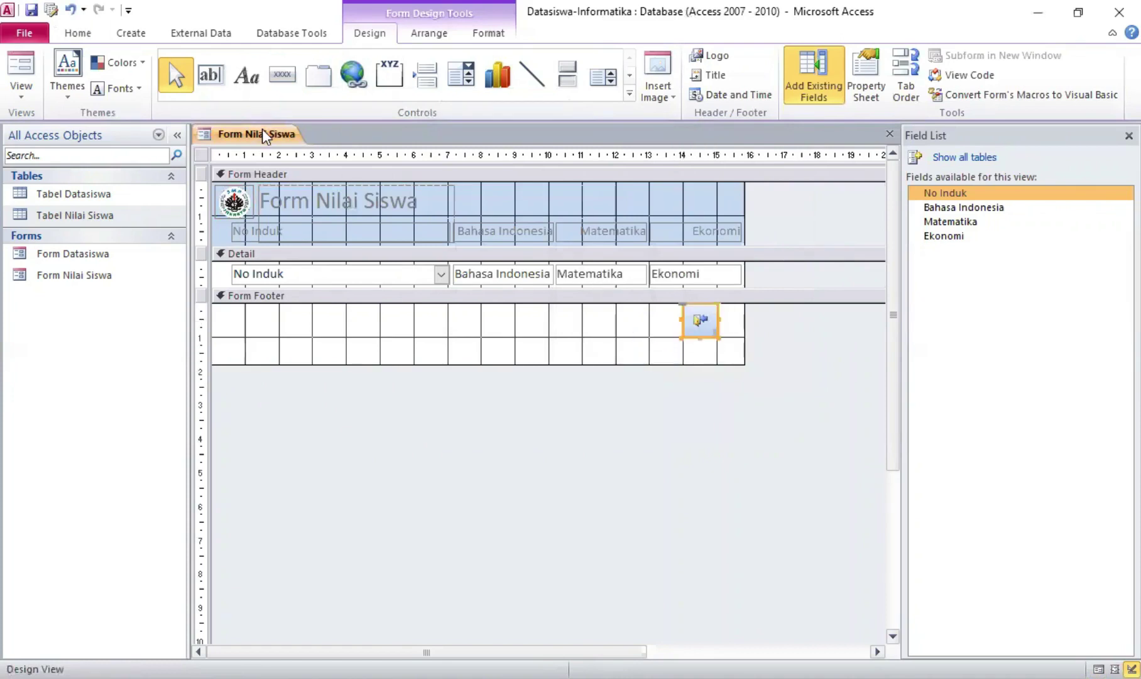
right_click(263, 130)
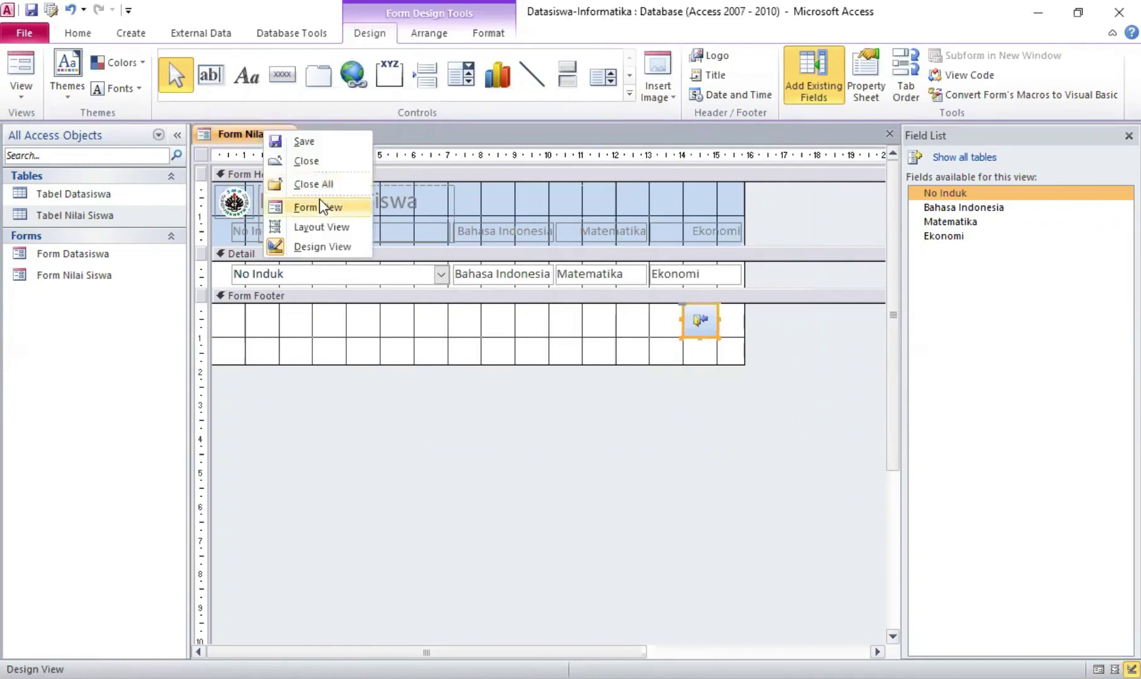
click(320, 201)
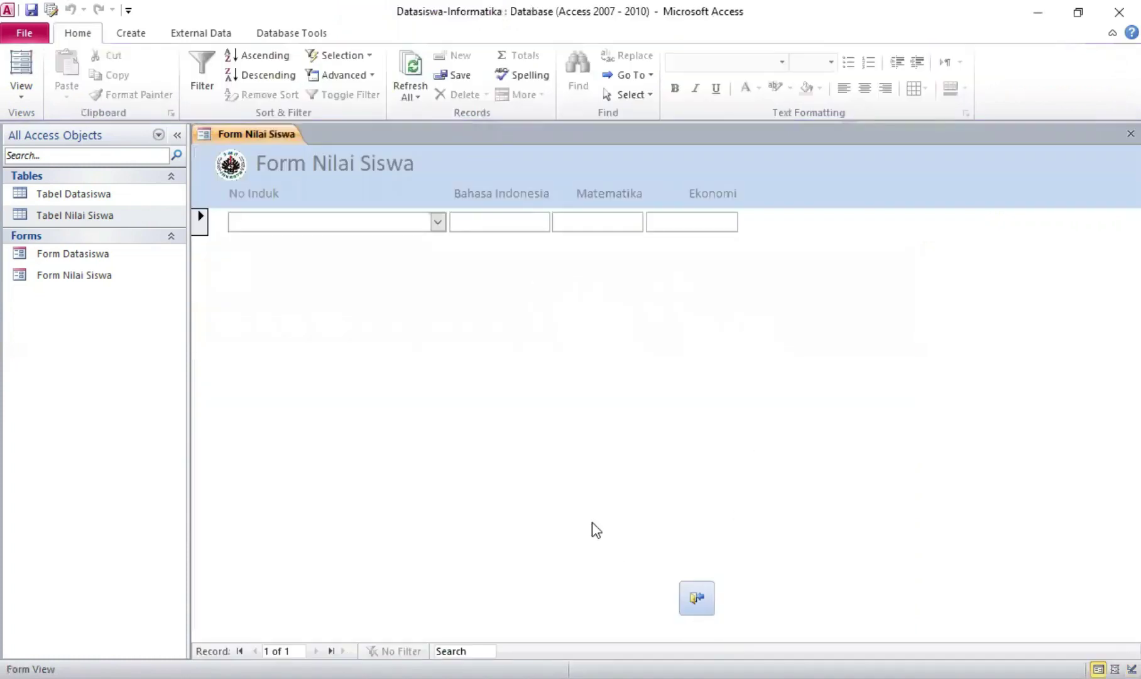
Open Form Datasiswa and step through its records back to the first student
right_click(263, 132)
click(66, 254)
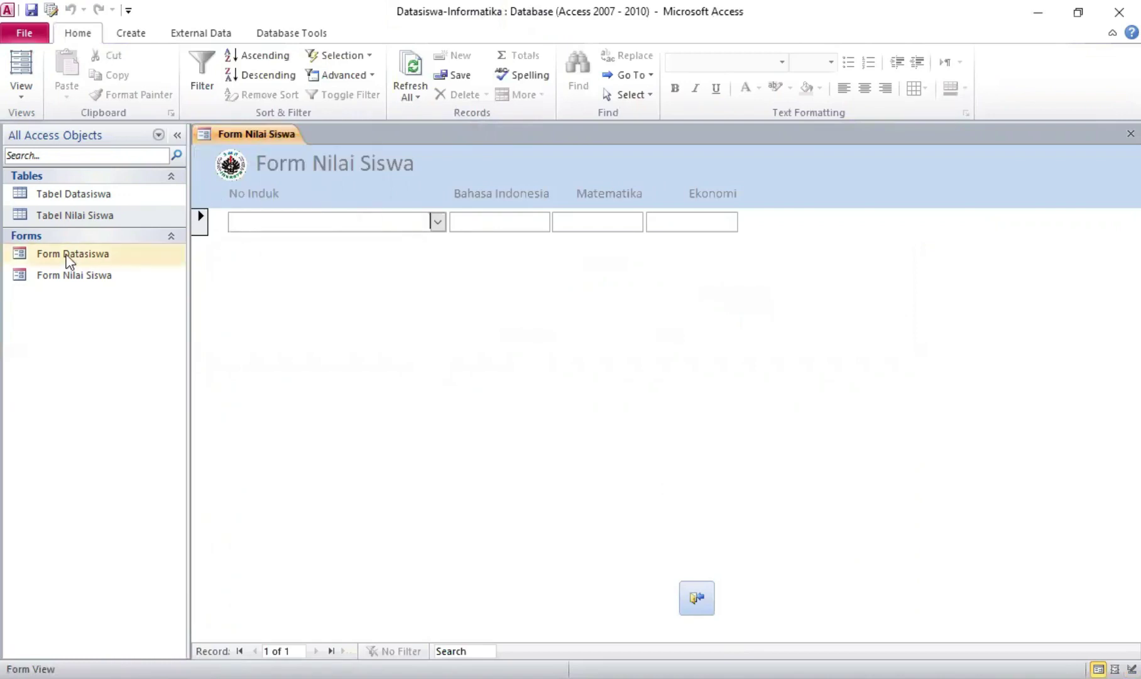
click(69, 257)
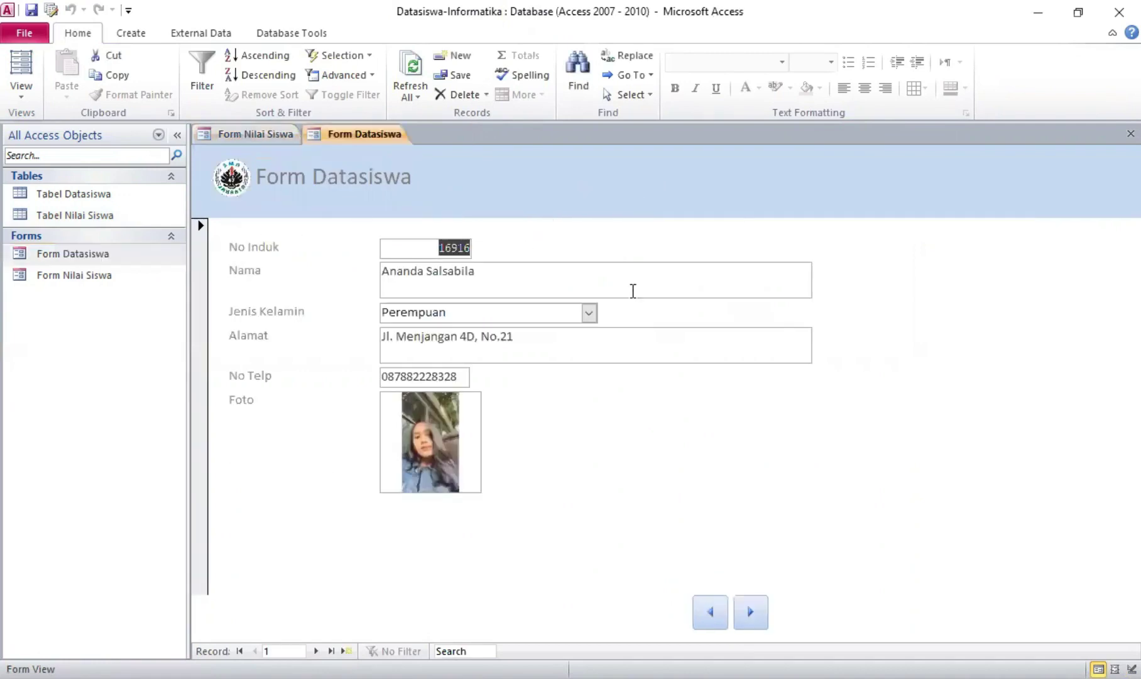
click(709, 604)
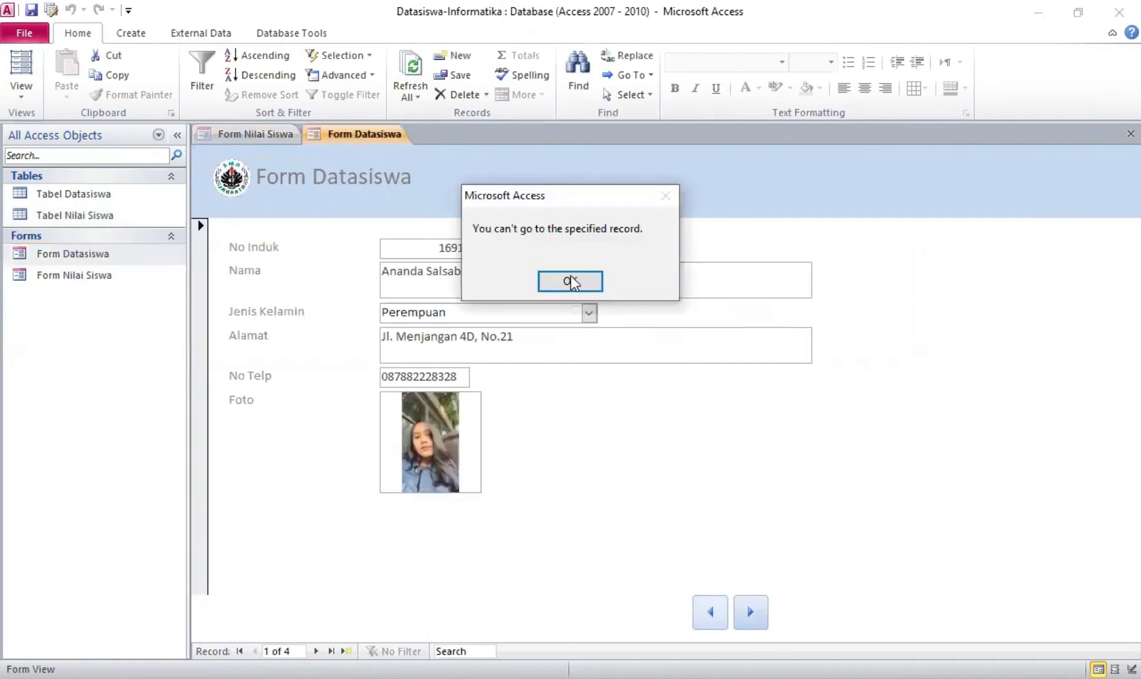
click(570, 282)
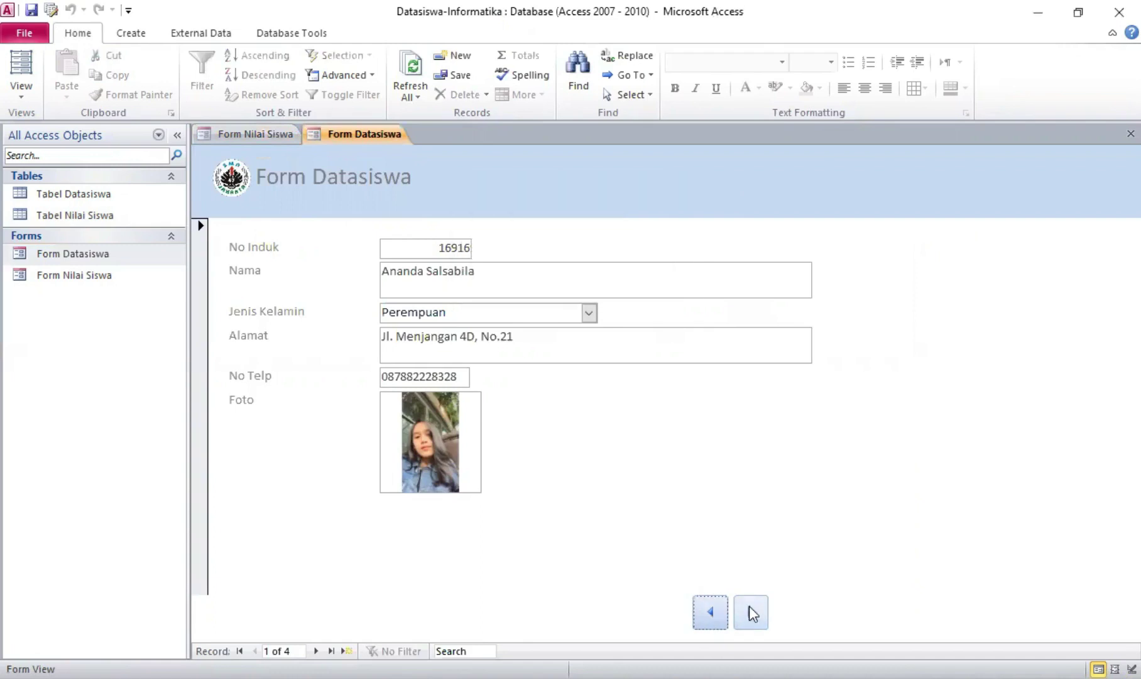
click(750, 612)
click(709, 612)
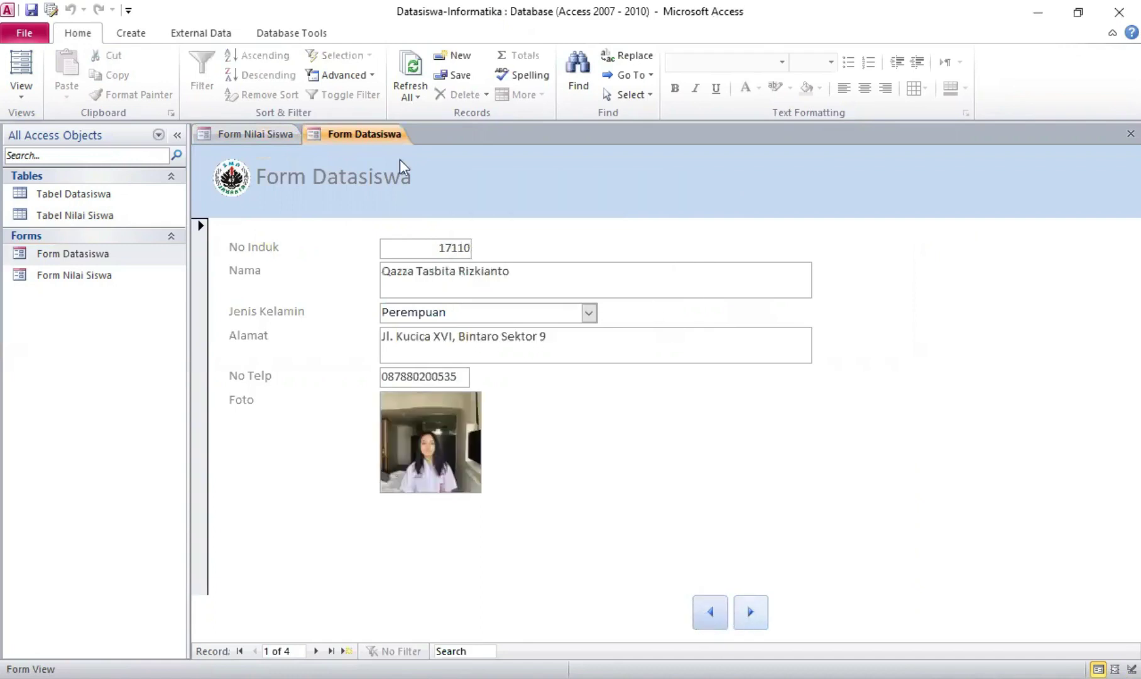
click(130, 33)
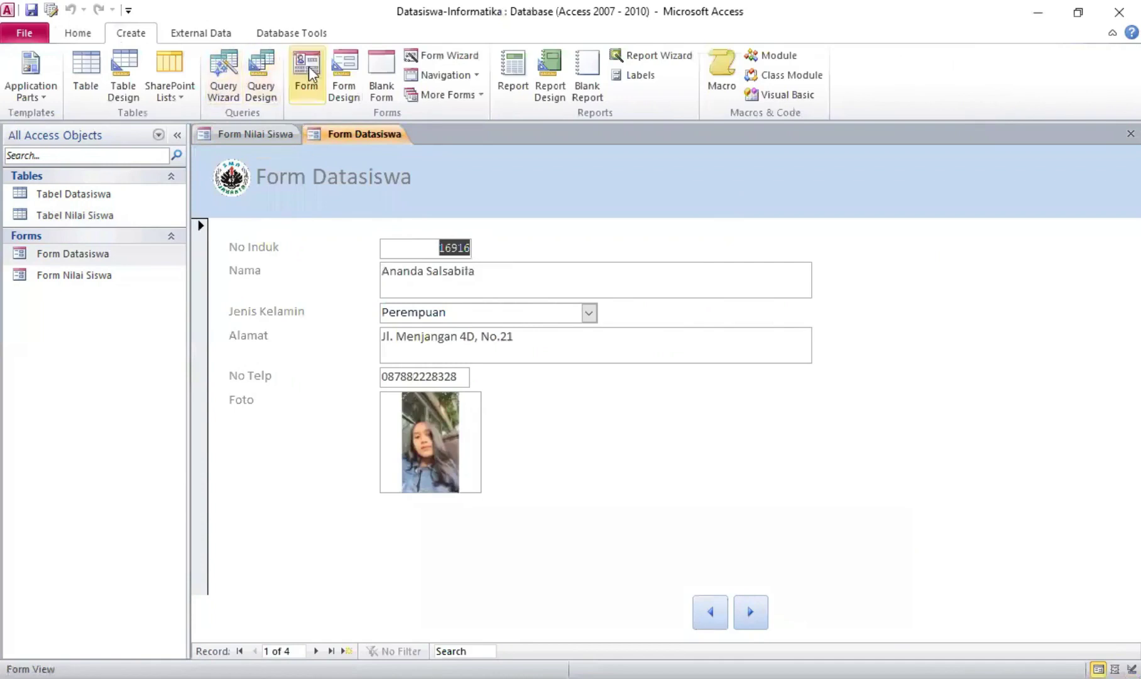
Put Form Datasiswa in Design View and close Form Nilai Siswa
click(87, 33)
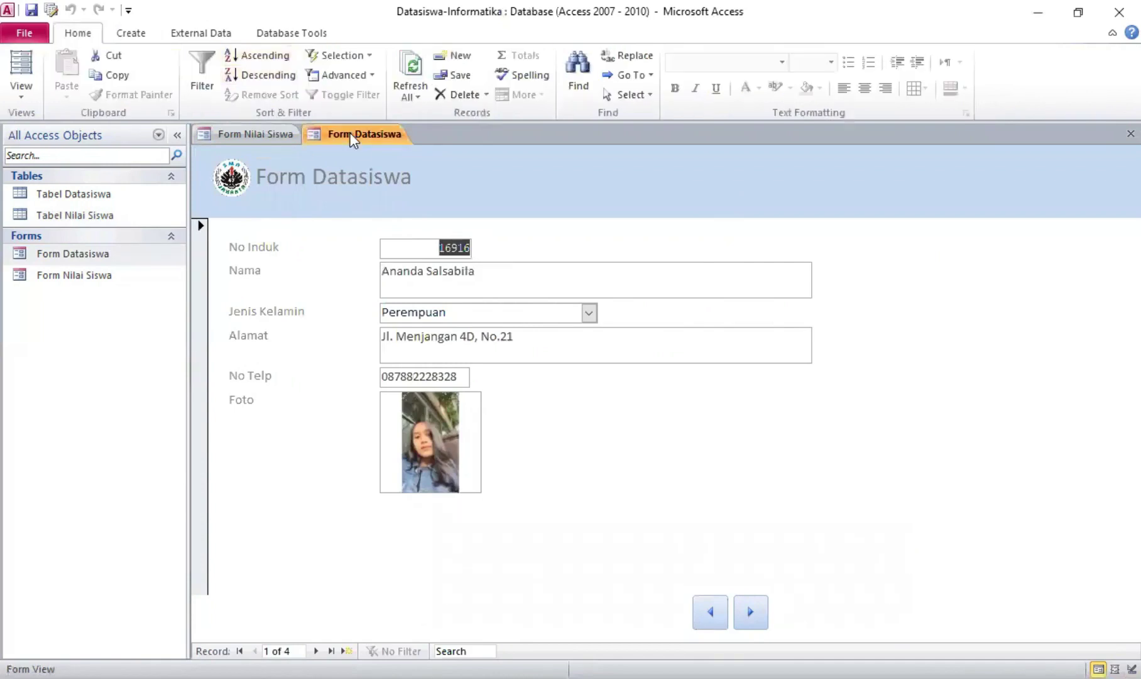
right_click(352, 138)
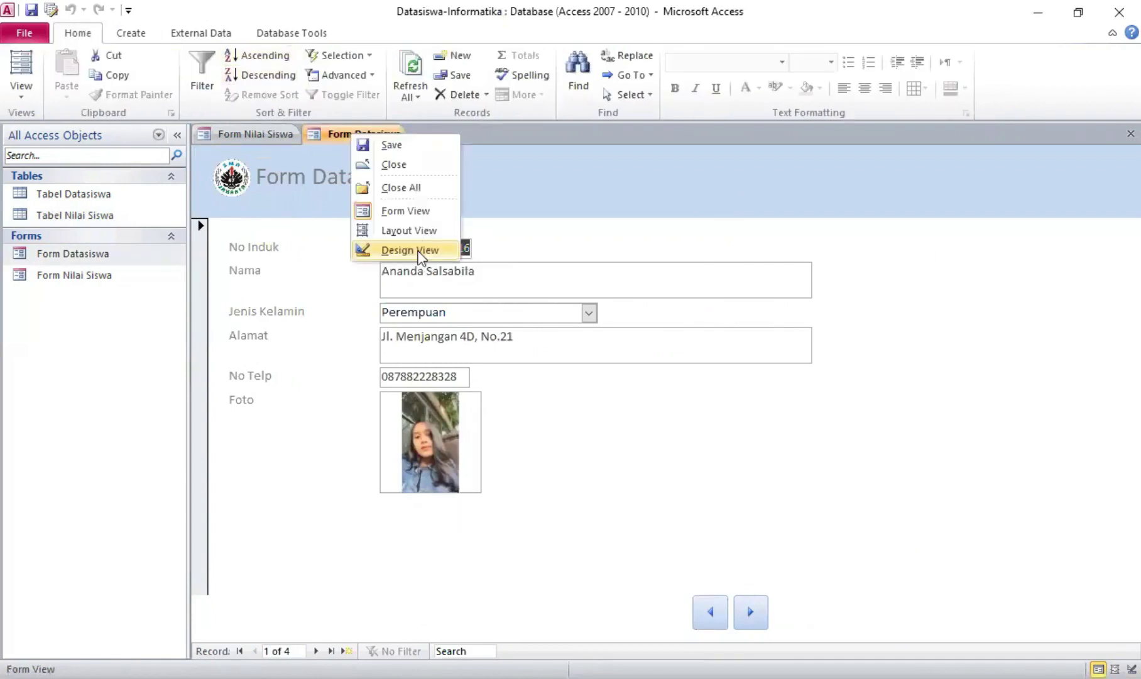
click(415, 251)
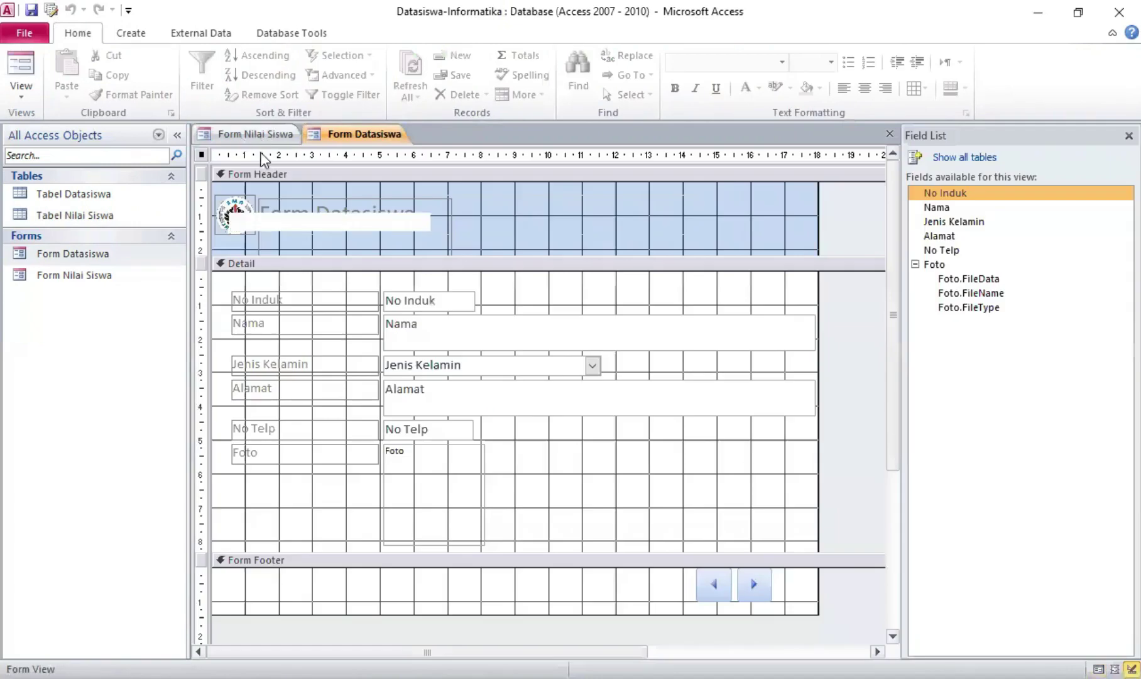
right_click(238, 134)
click(700, 603)
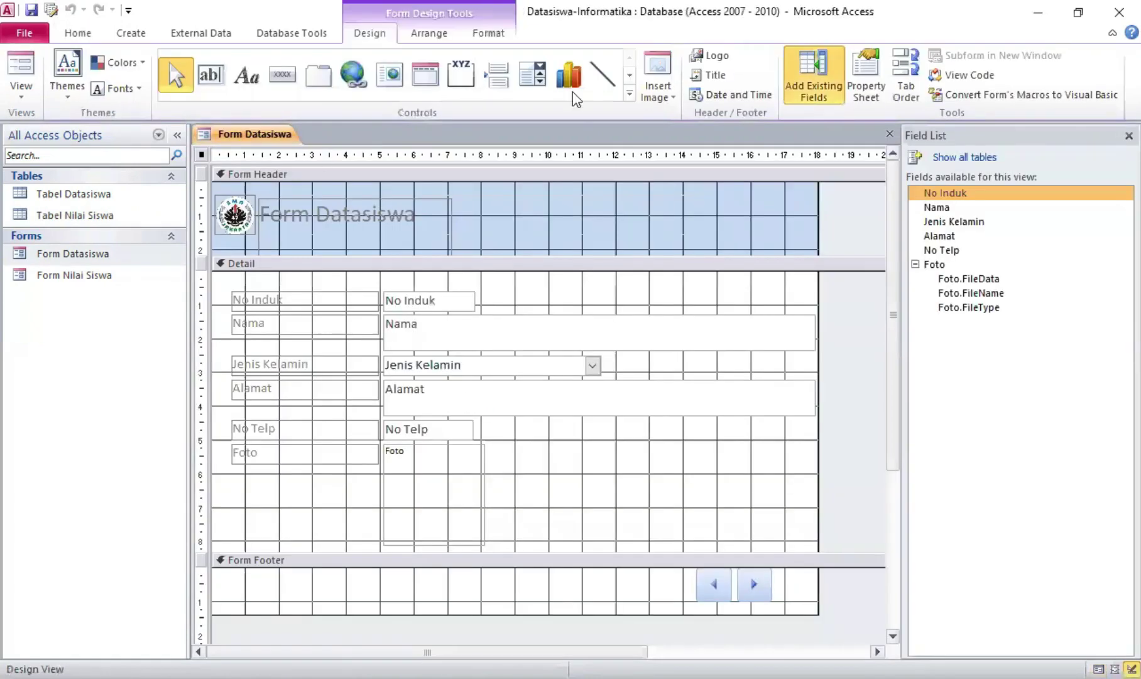
Draw a Close Form button in the footer beside the navigation arrows, then return to Form View
click(293, 83)
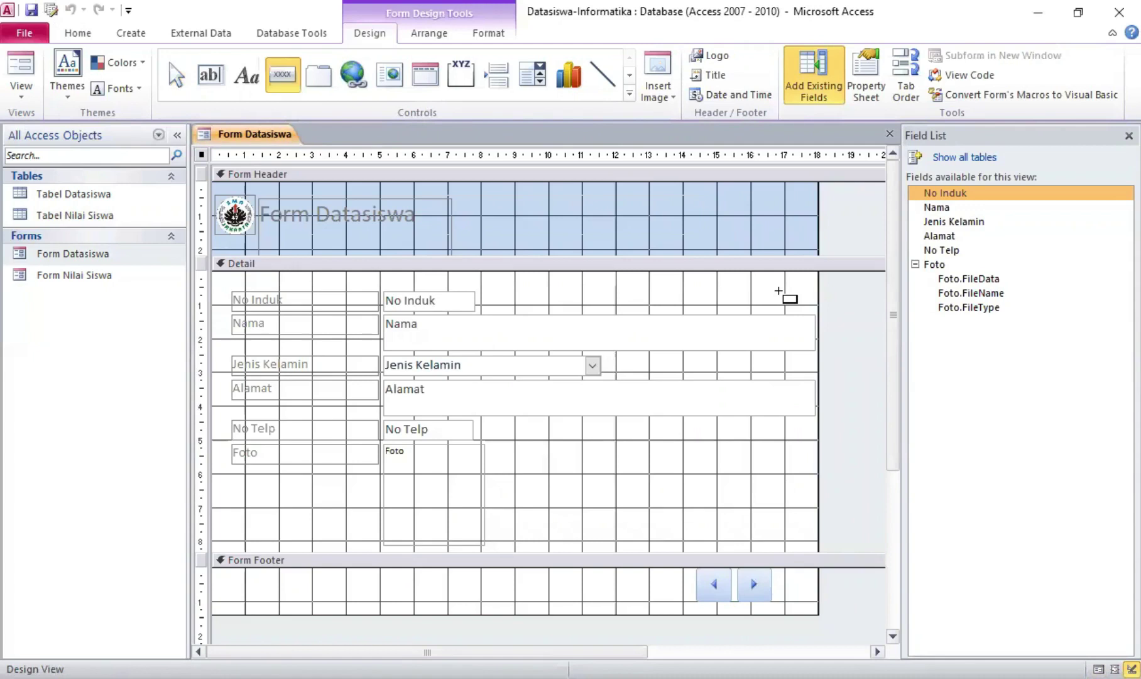
drag(647, 568, 683, 598)
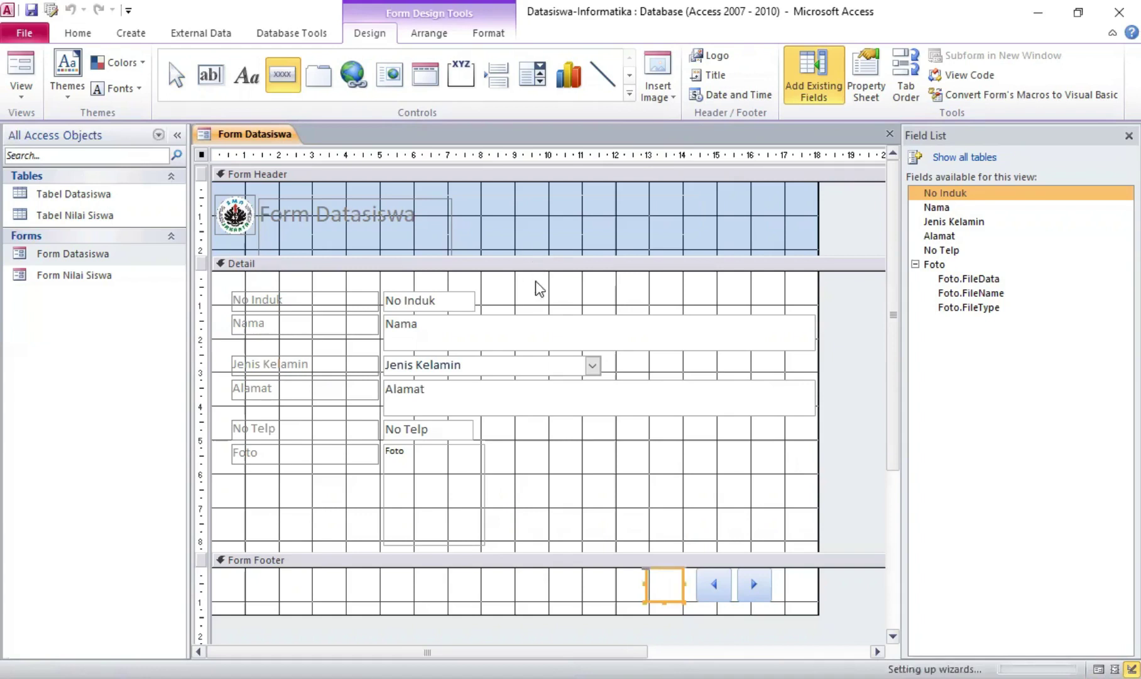
click(620, 280)
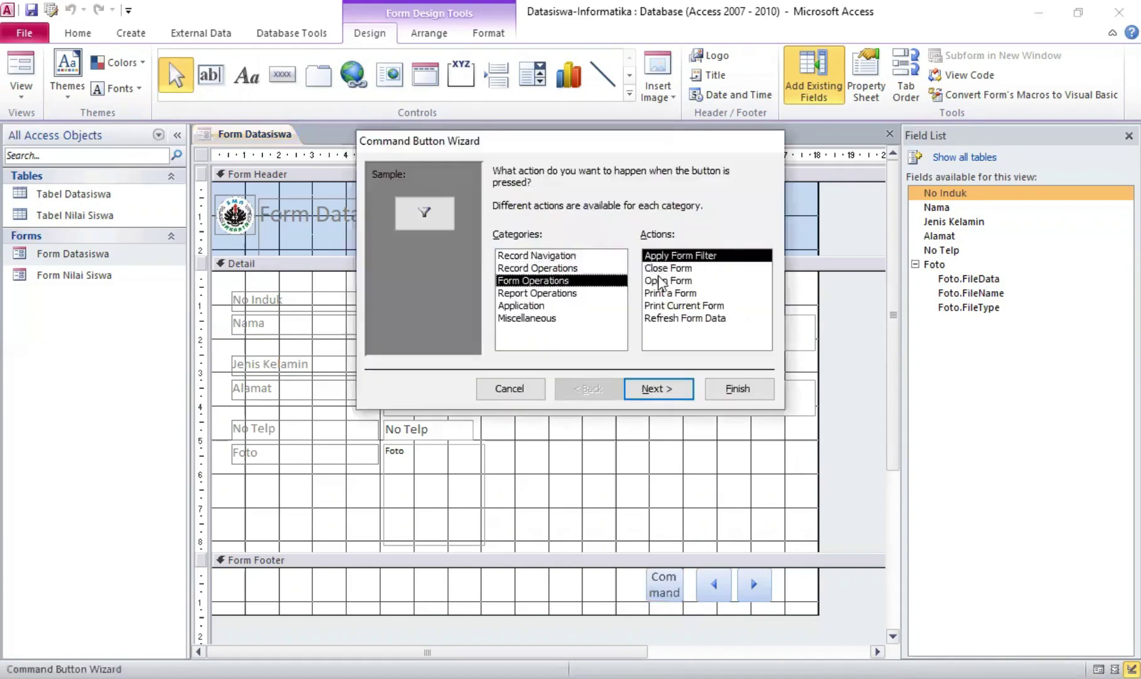
click(717, 392)
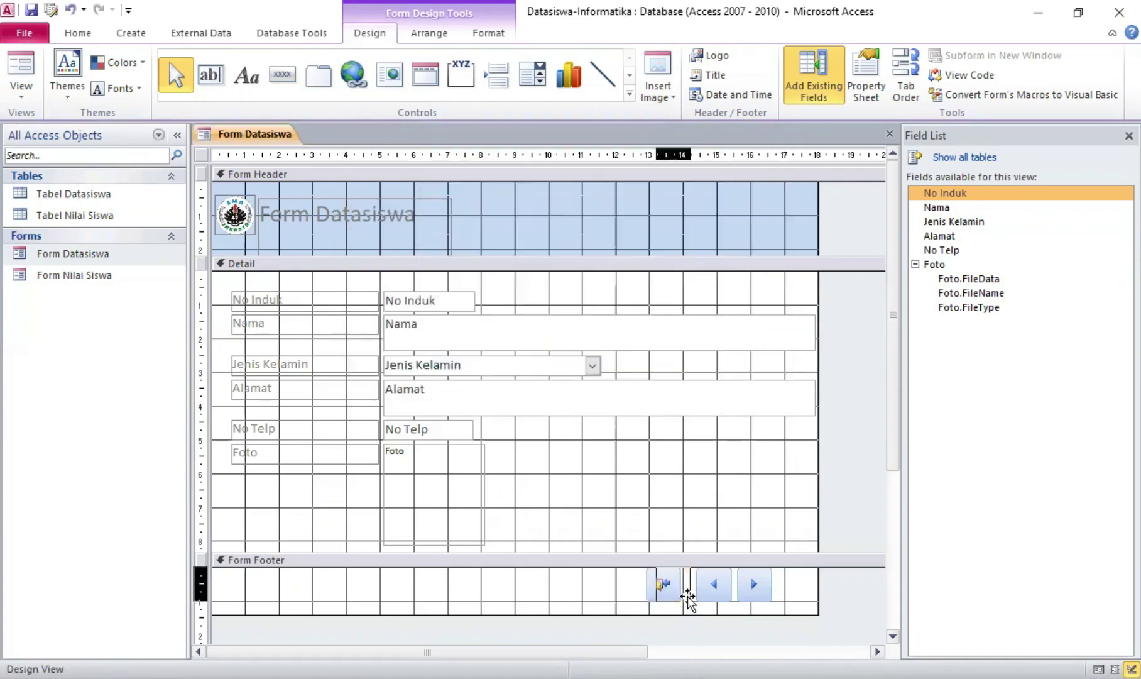
drag(679, 596, 688, 596)
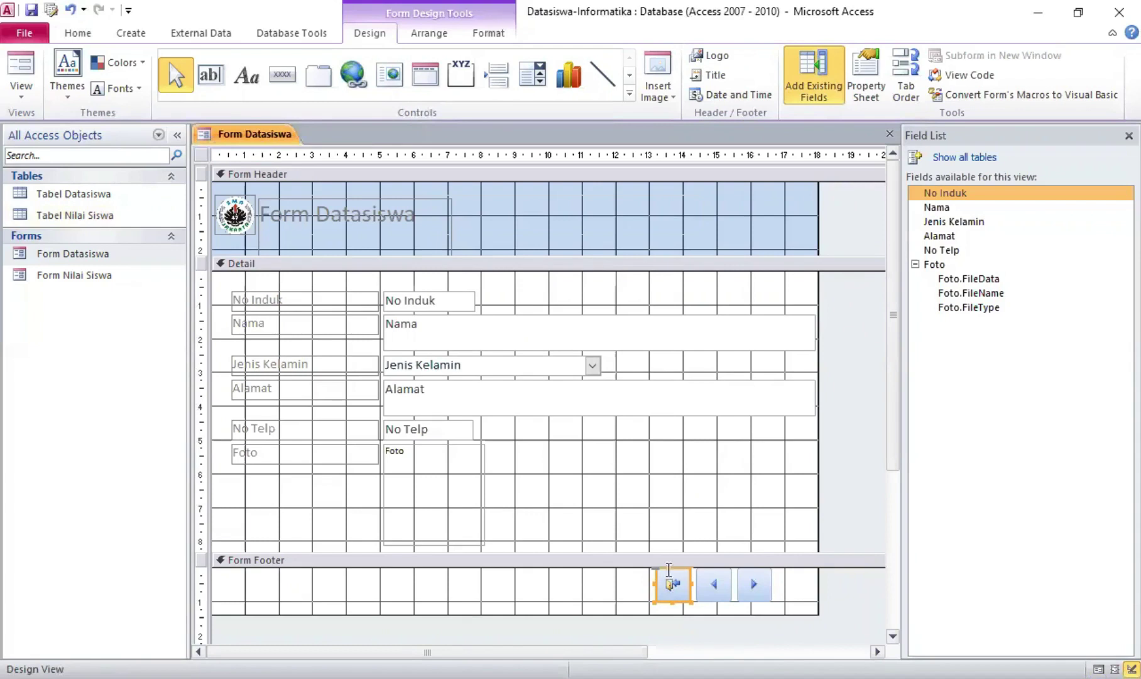
right_click(253, 134)
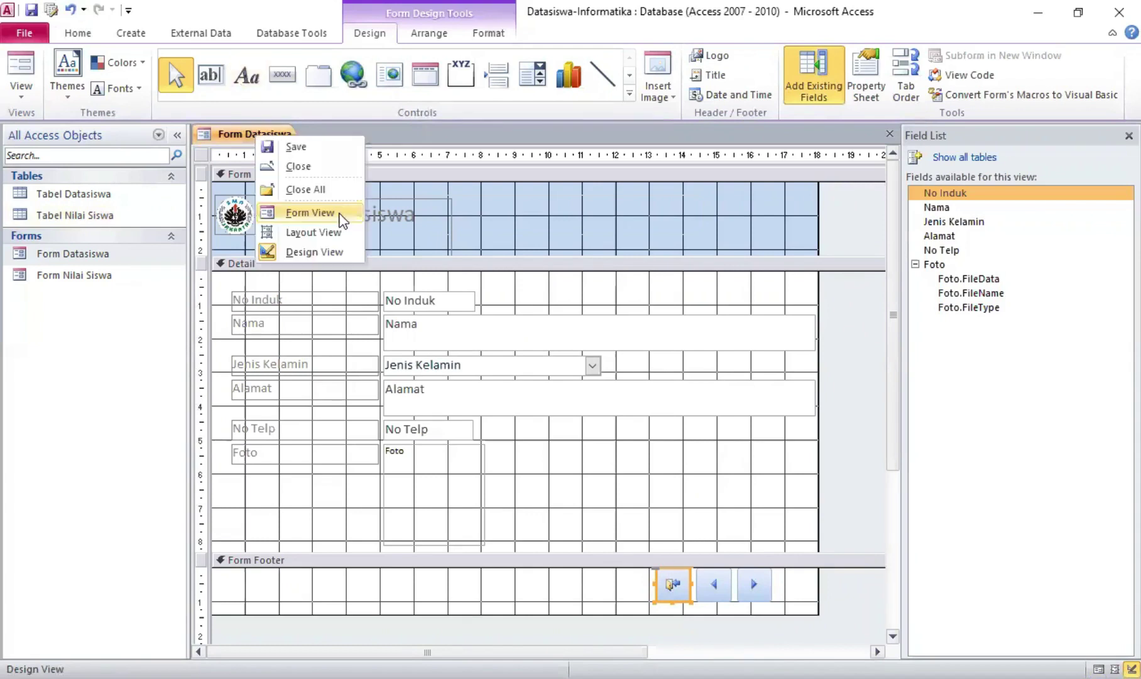
click(338, 214)
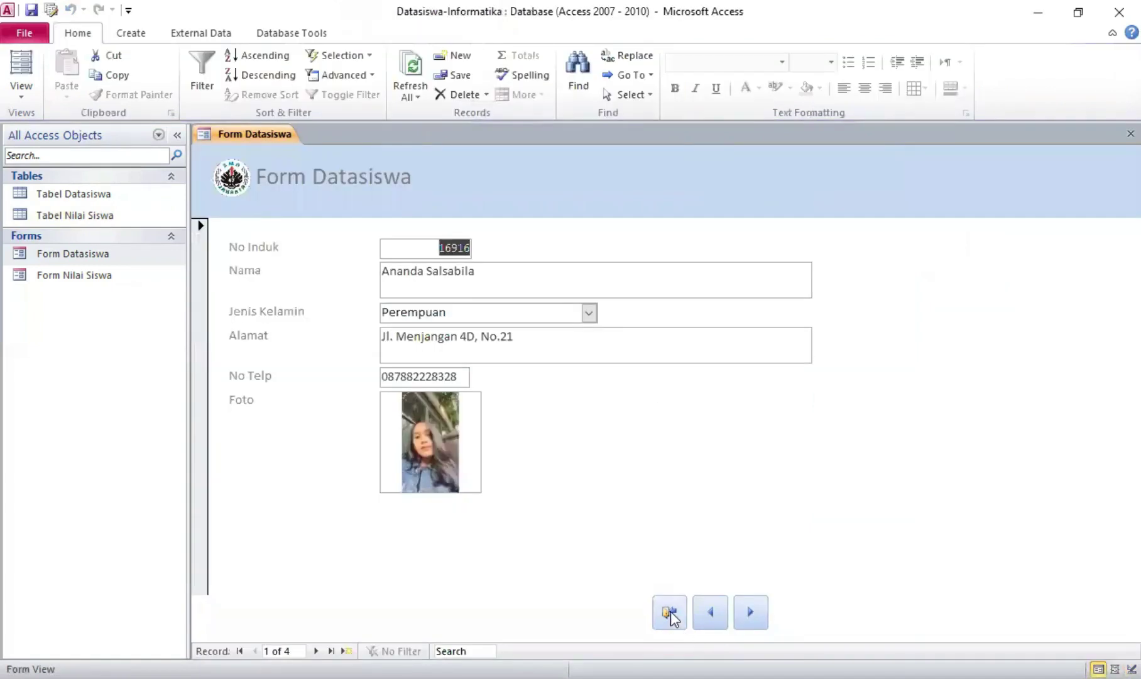
Close Form Datasiswa, open Form Nilai Siswa and enter grade rows, starting with Bahasa Indonesia 90
click(670, 614)
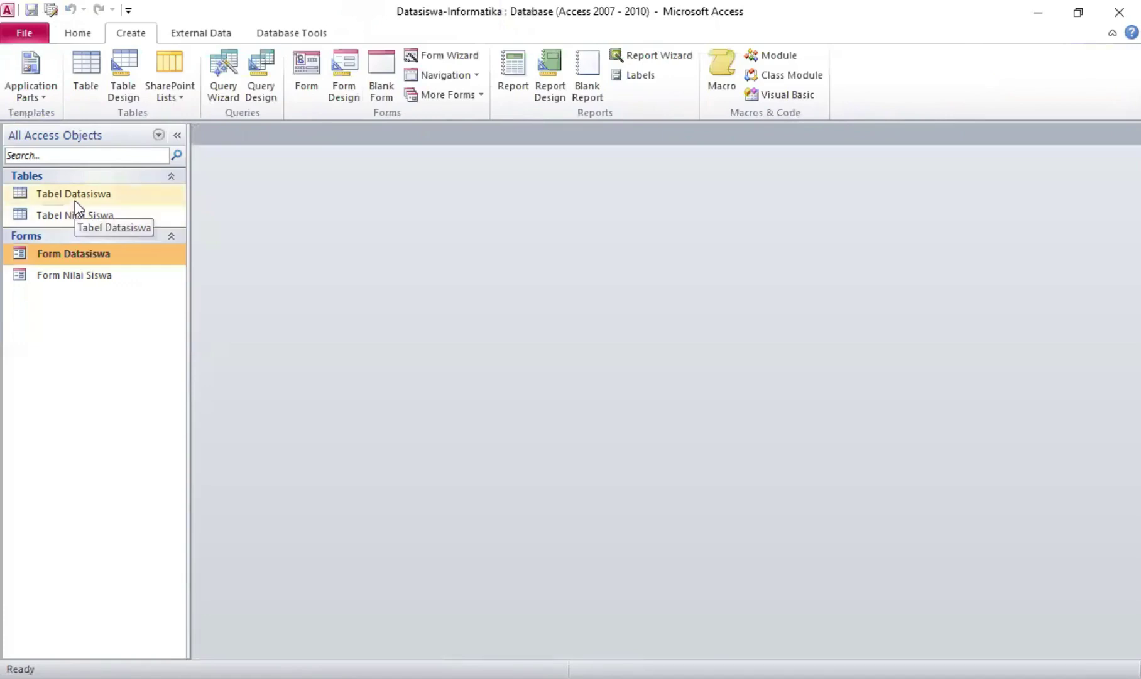
click(91, 274)
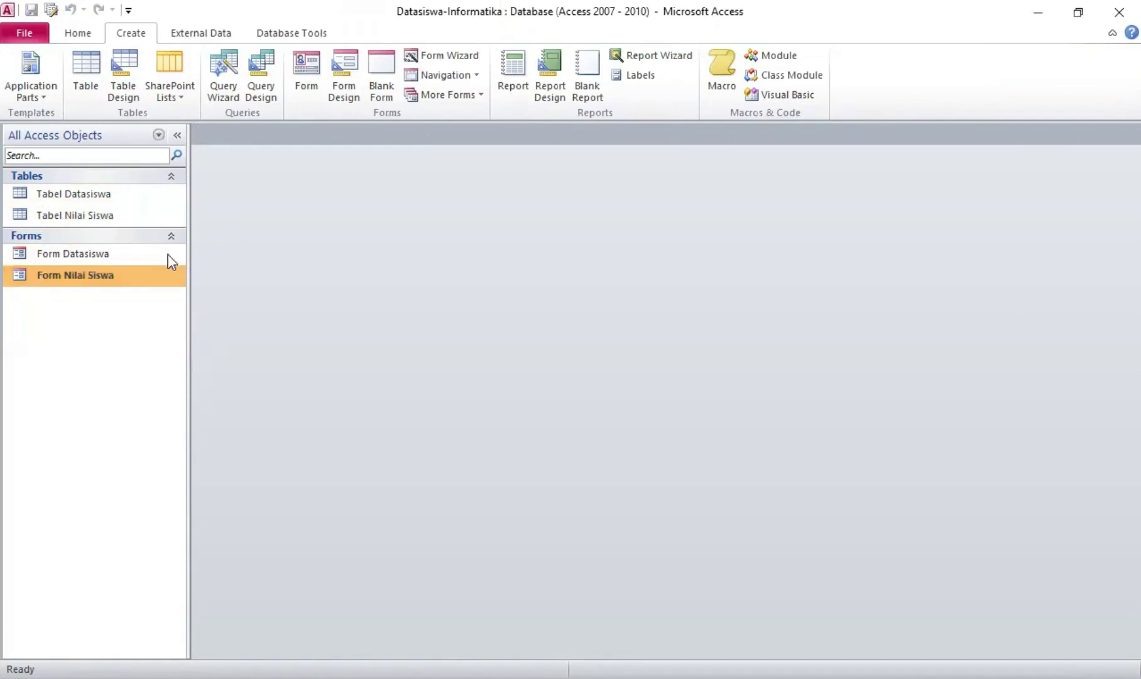
double_click(168, 275)
click(438, 222)
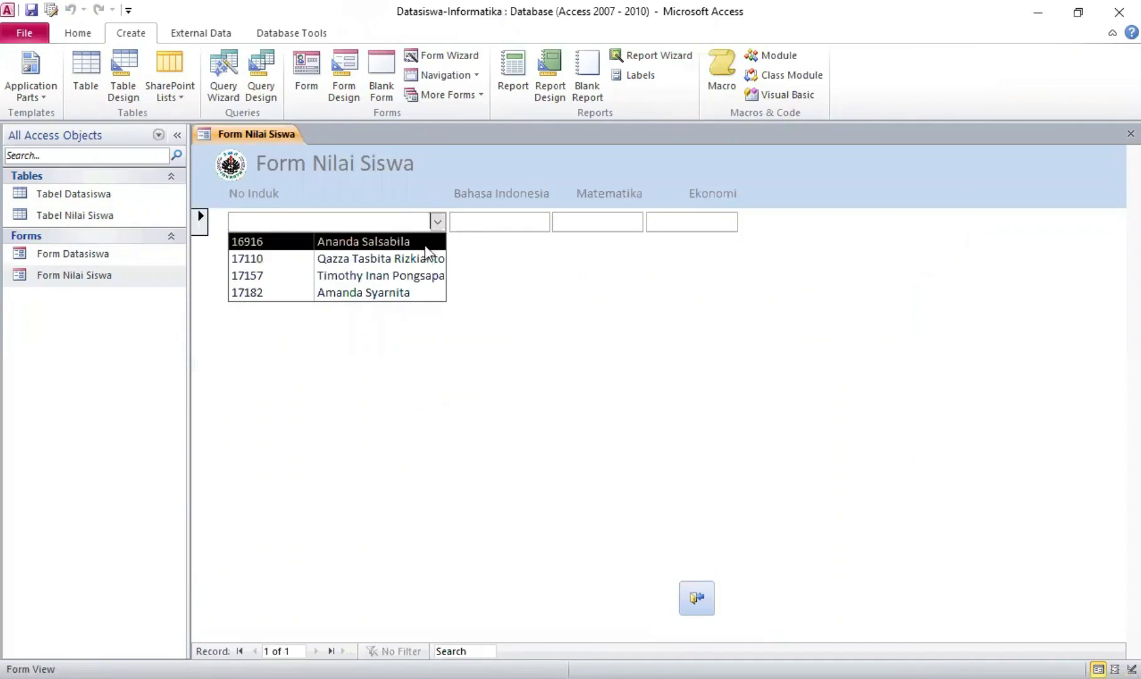
click(437, 241)
click(495, 223)
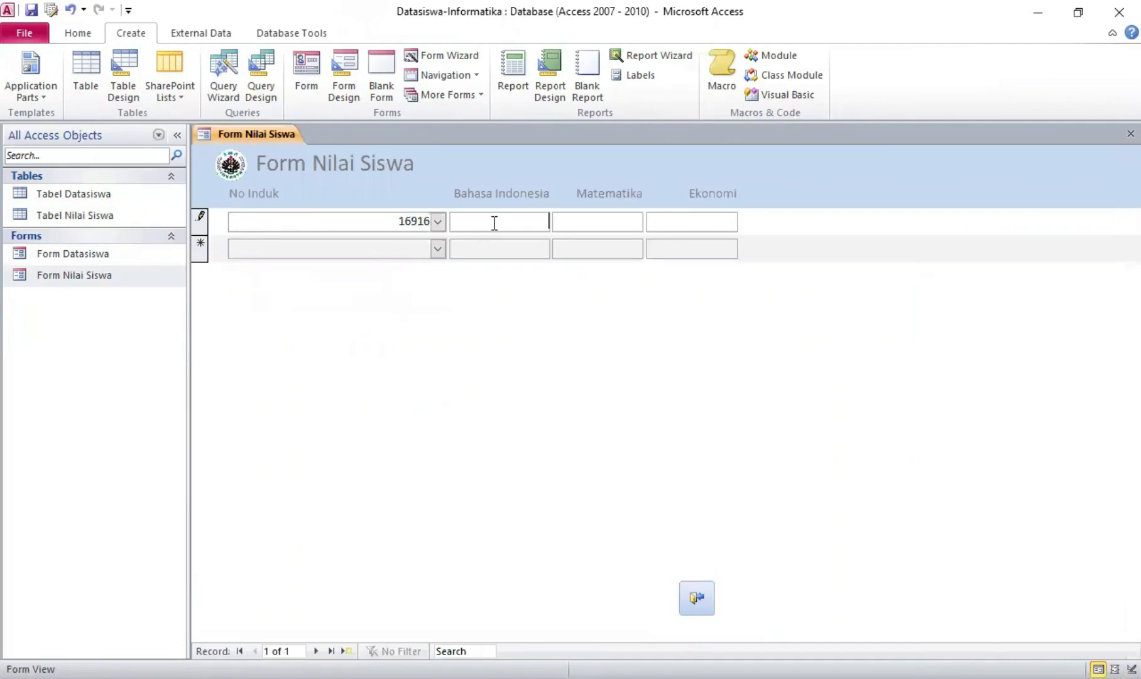
text(90)
key(Tab)
click(437, 249)
click(427, 283)
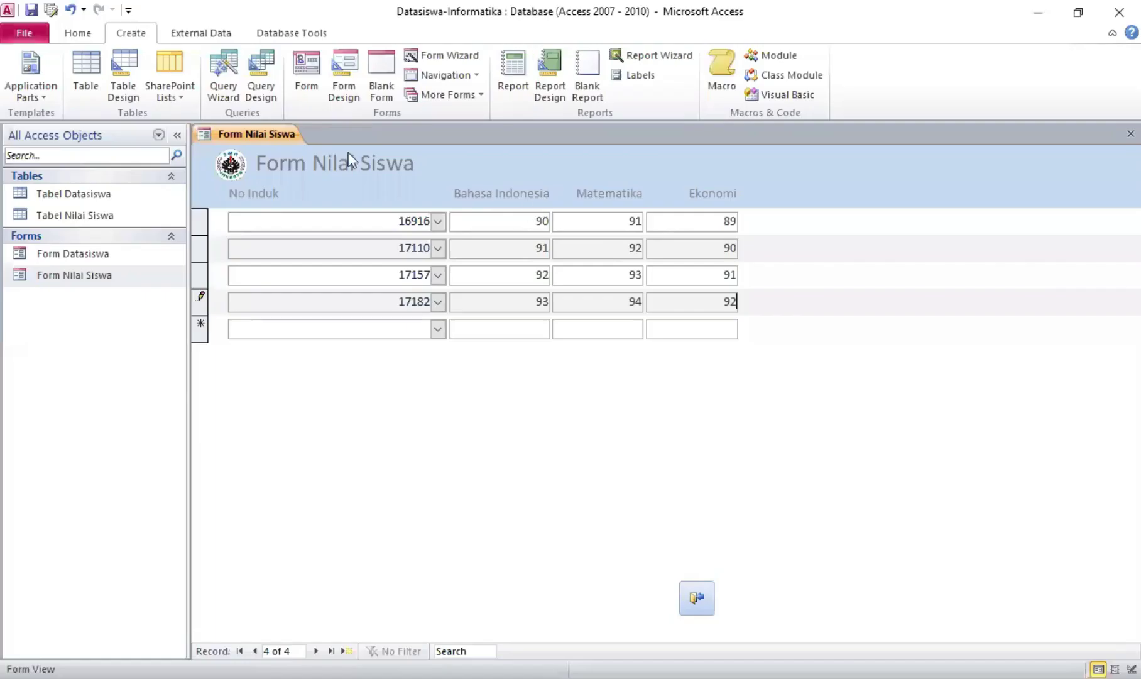
Save the entered grades and close Form Nilai Siswa
right_click(275, 139)
click(293, 151)
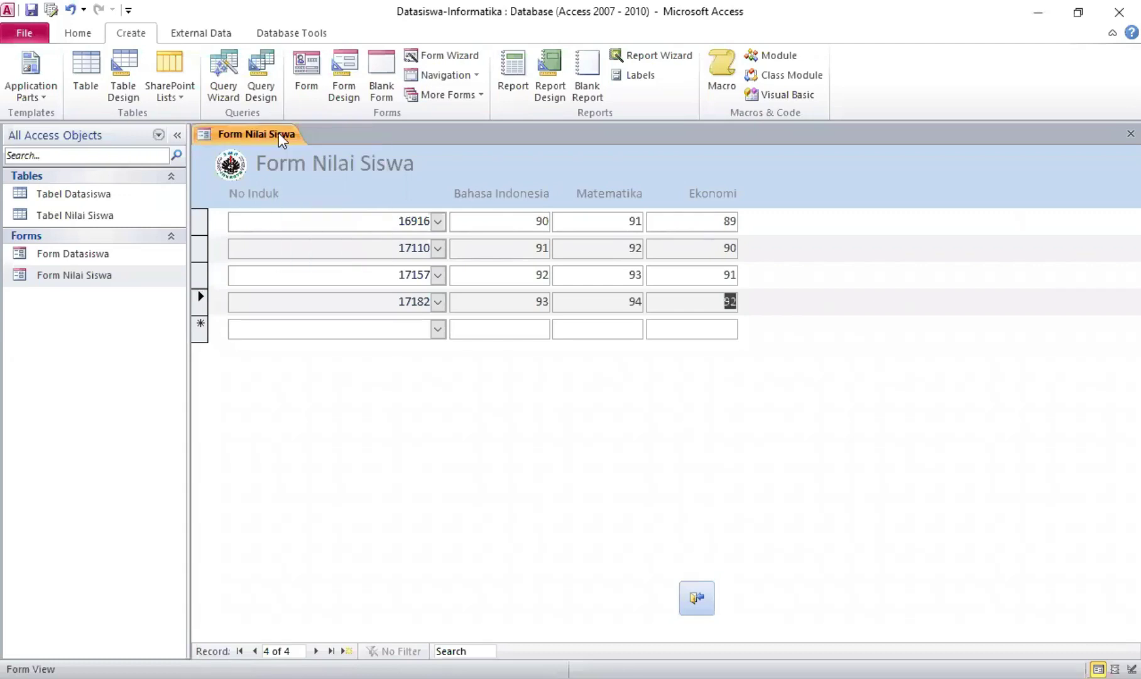
right_click(278, 133)
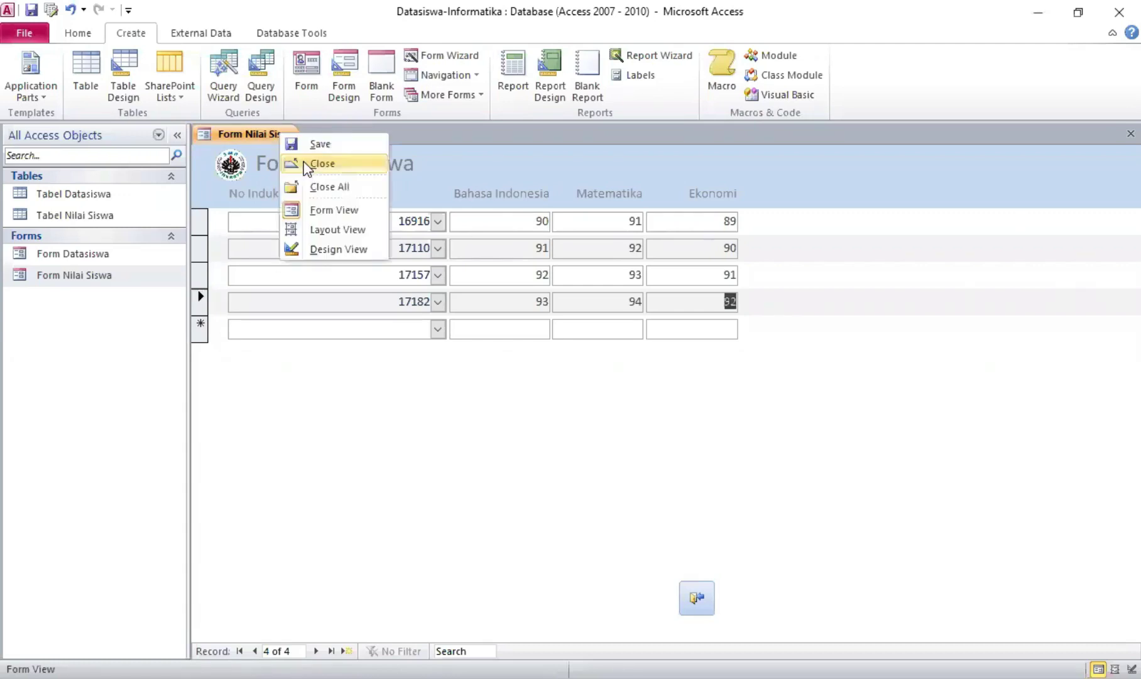
click(321, 164)
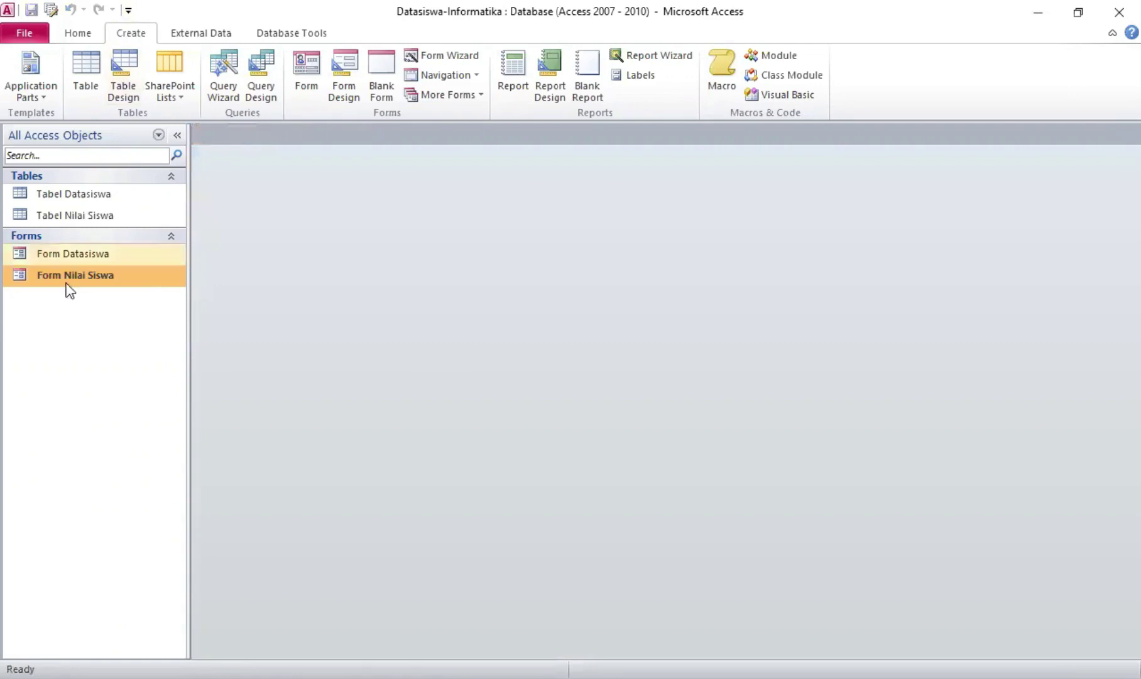
Start the Report Wizard with No Induk, Nama, Jenis Kelamin, Alamat, No Telp and Foto
click(74, 262)
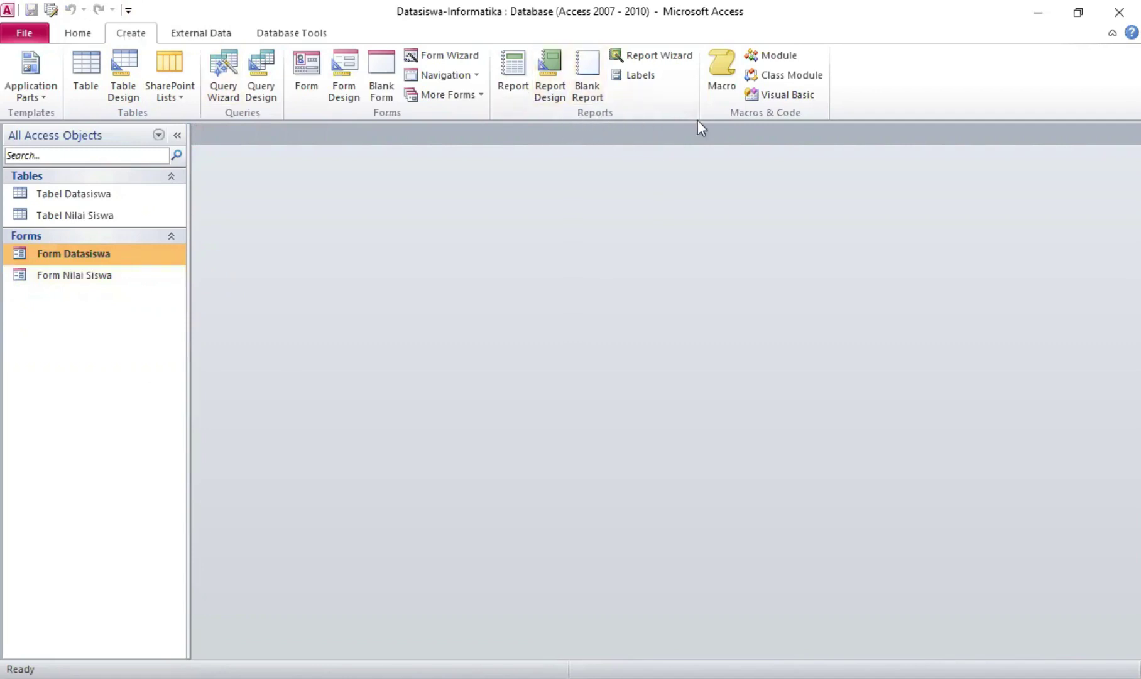
click(686, 56)
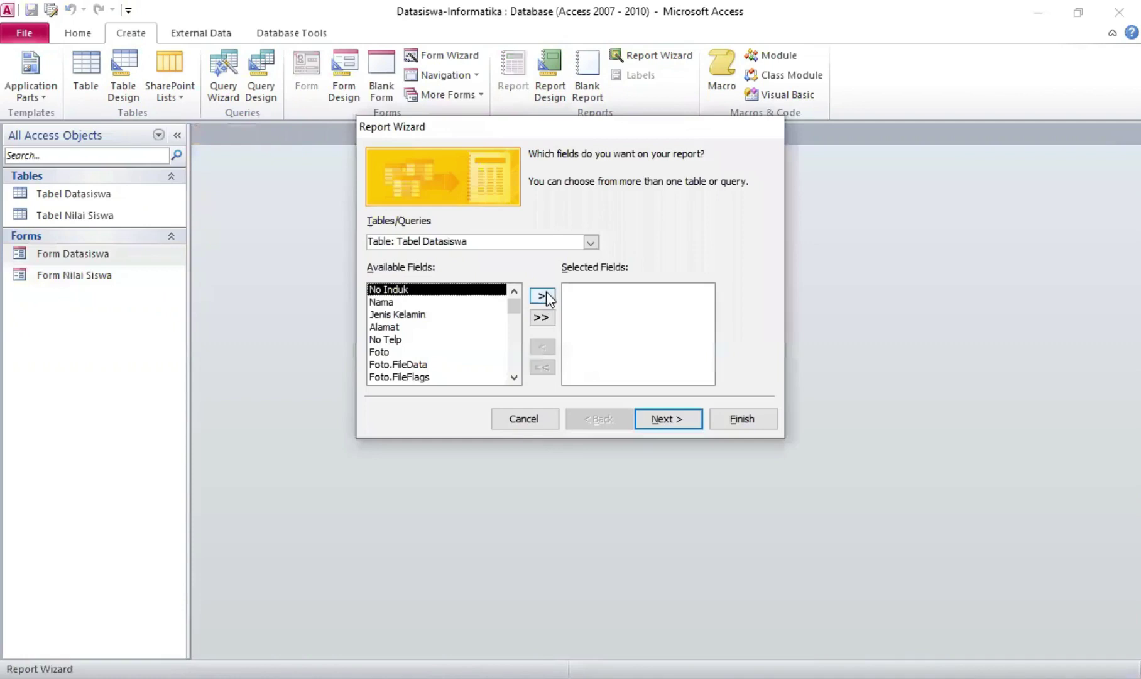
click(543, 295)
click(543, 296)
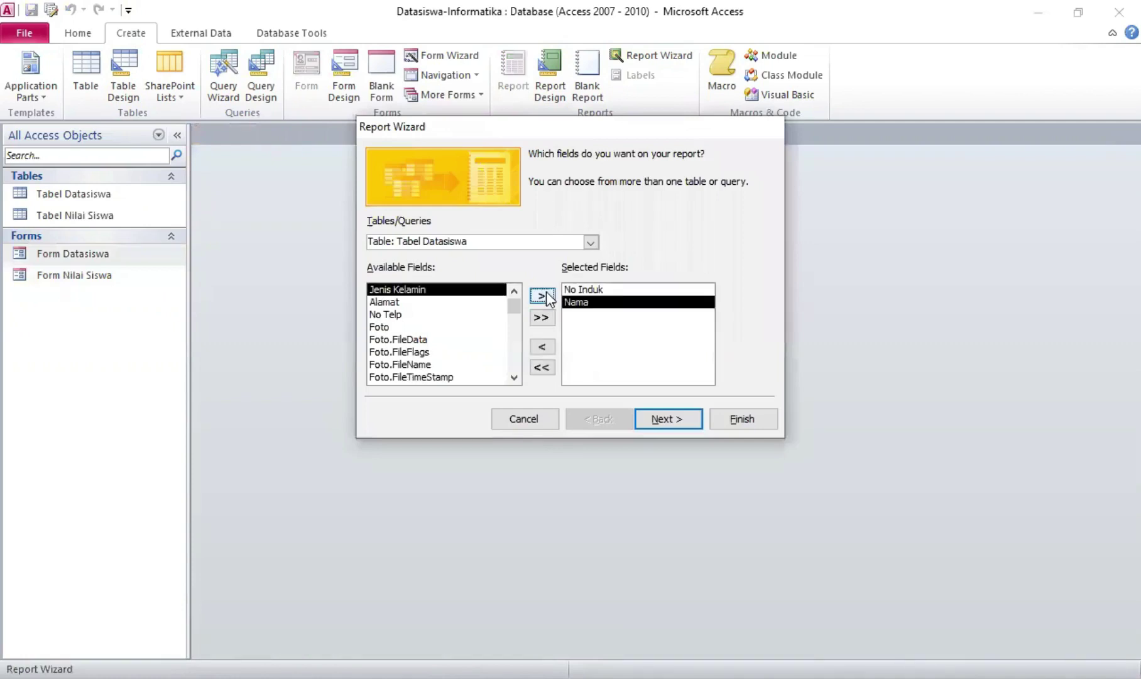
click(543, 296)
click(543, 296)
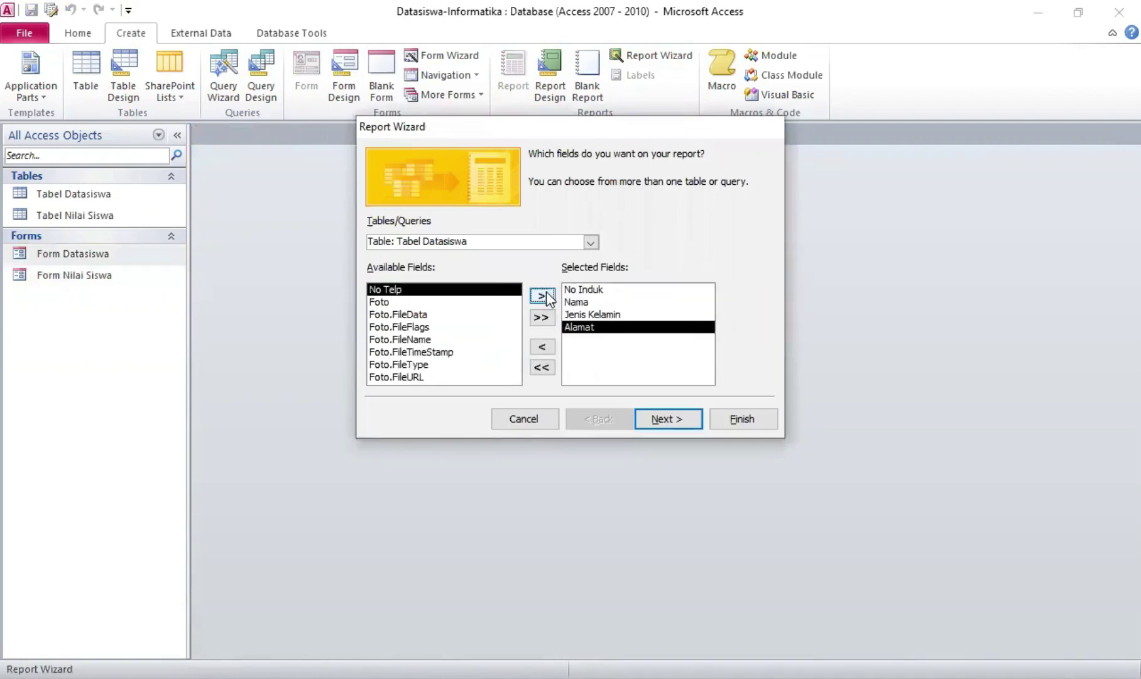
click(543, 295)
click(543, 295)
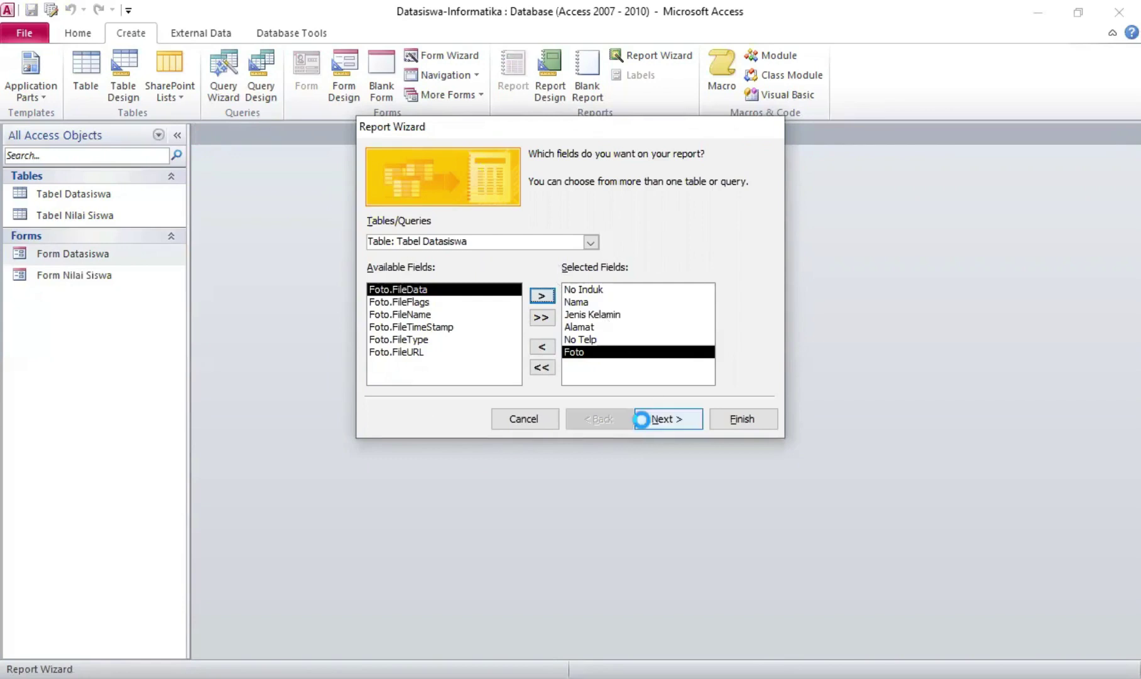
Skip grouping, sort by No Induk, choose landscape, and title it Report Datasiswa
click(645, 419)
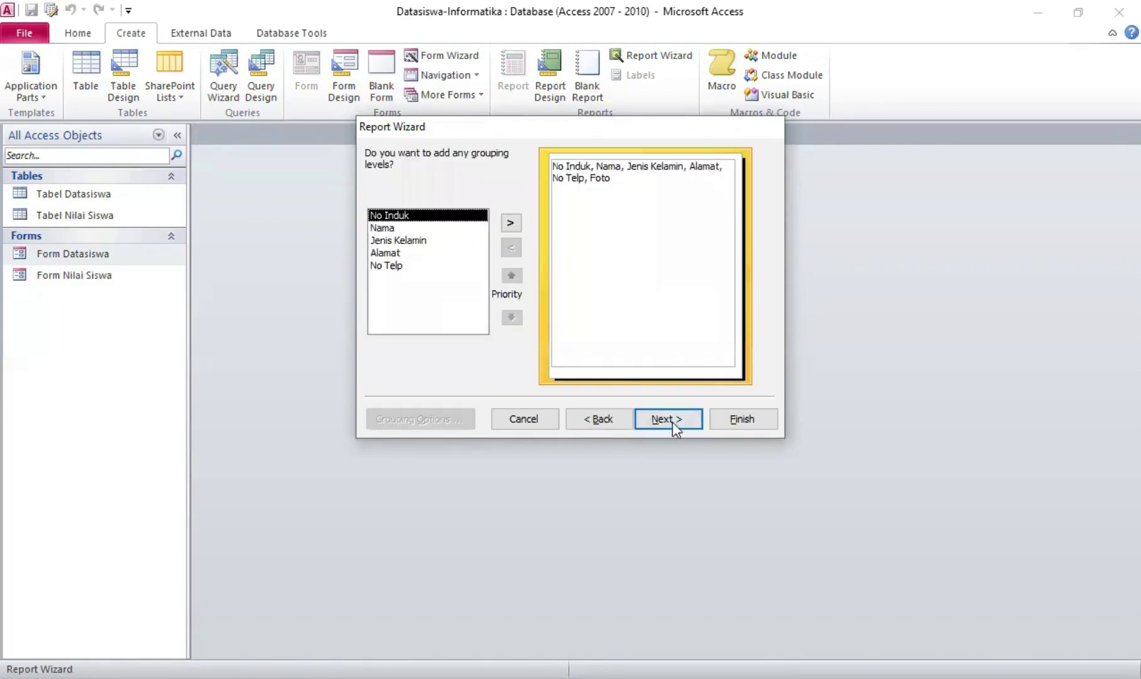
click(671, 420)
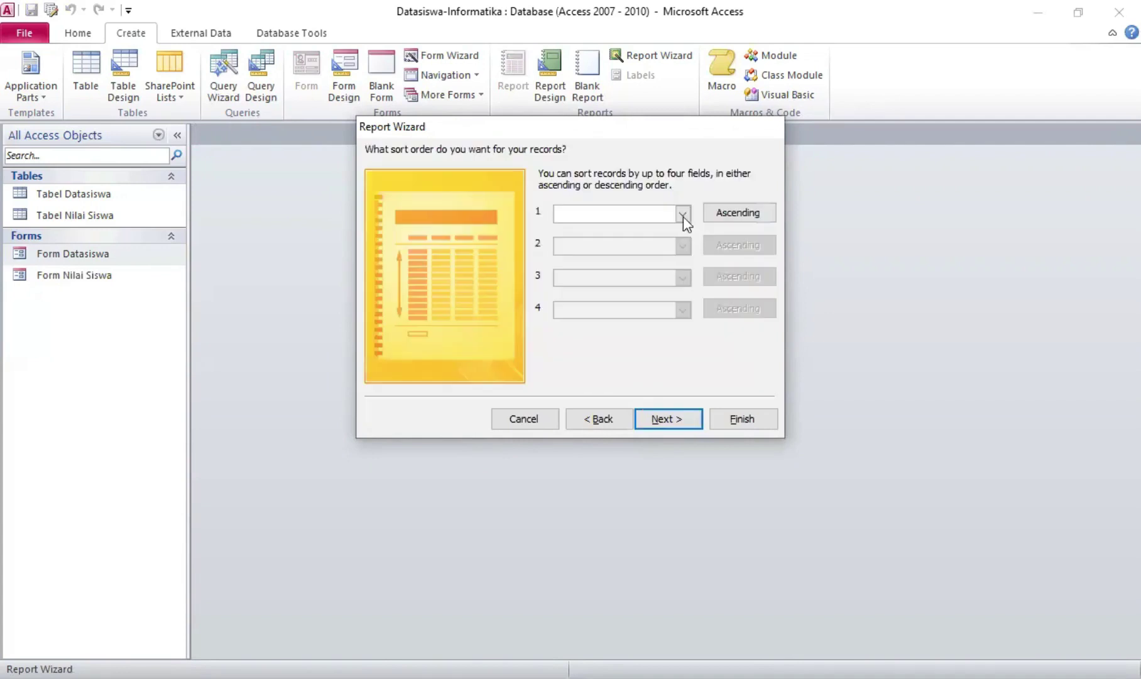
click(683, 214)
click(671, 249)
click(658, 416)
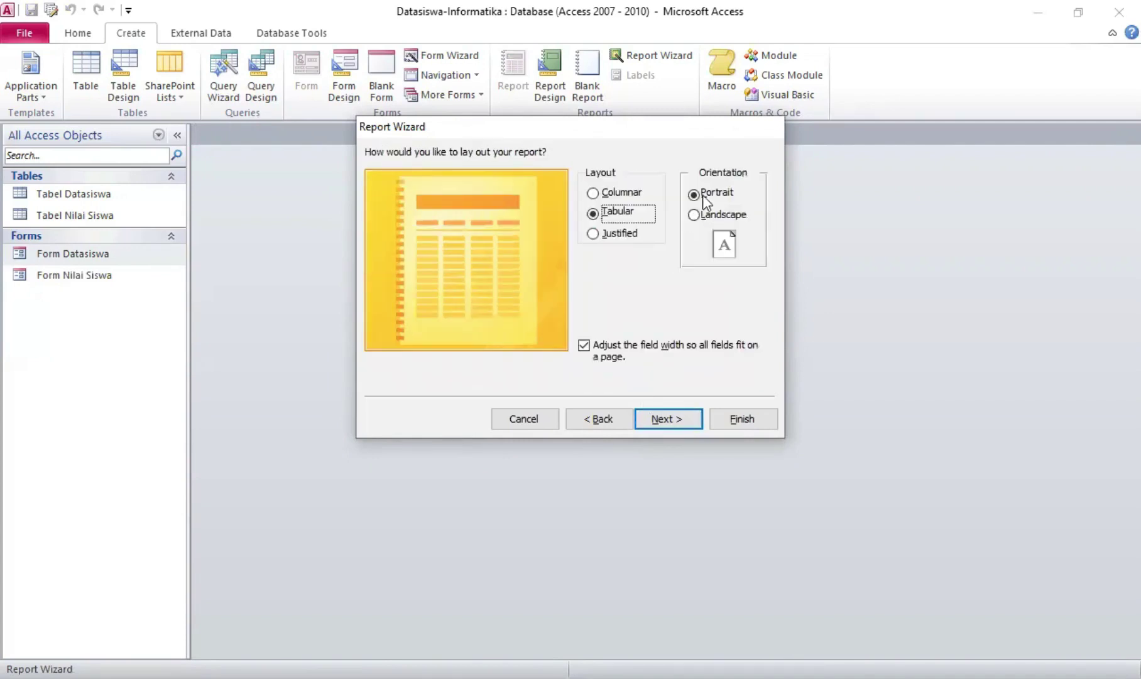
click(693, 213)
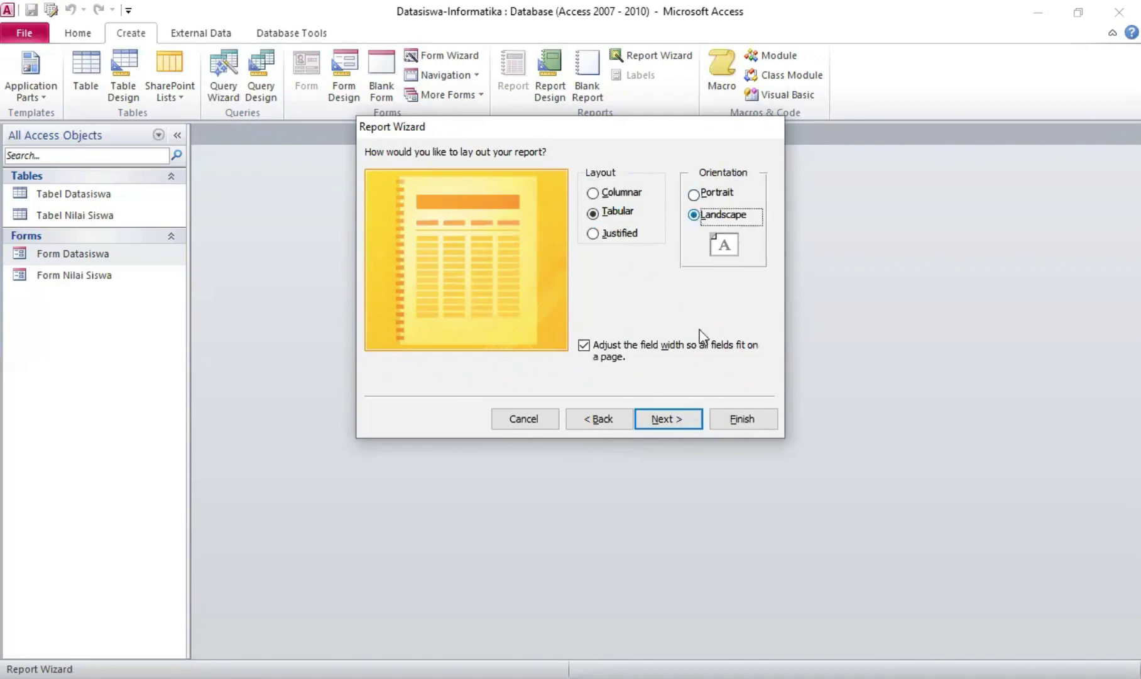
click(662, 418)
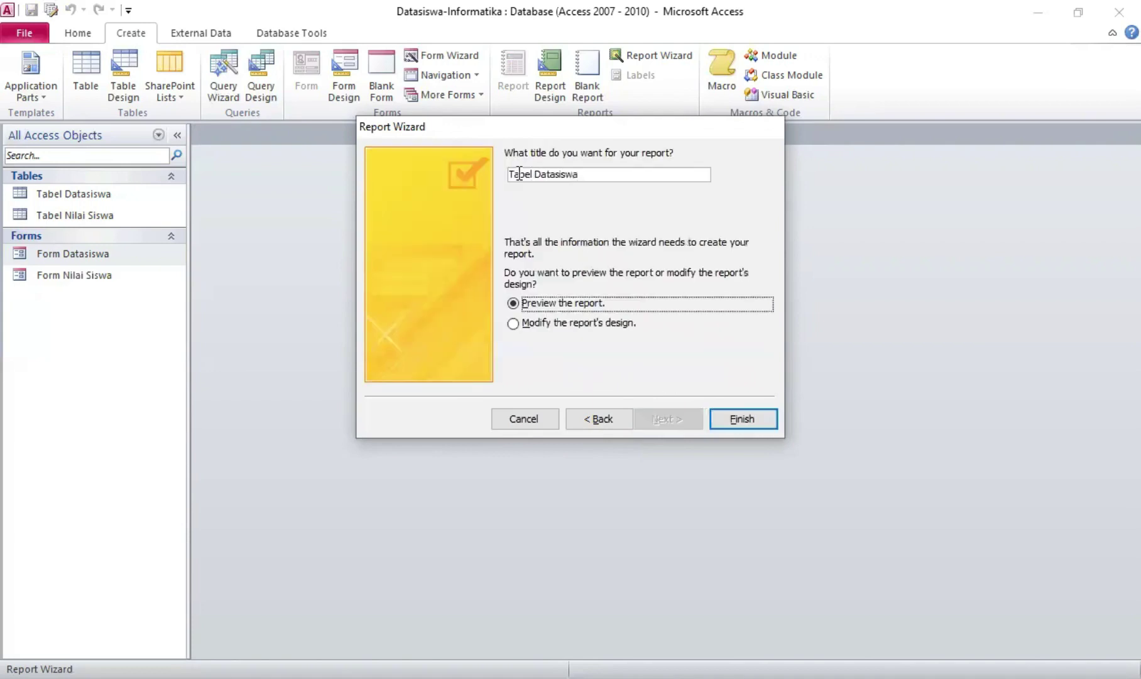
double_click(507, 174)
text(Rep)
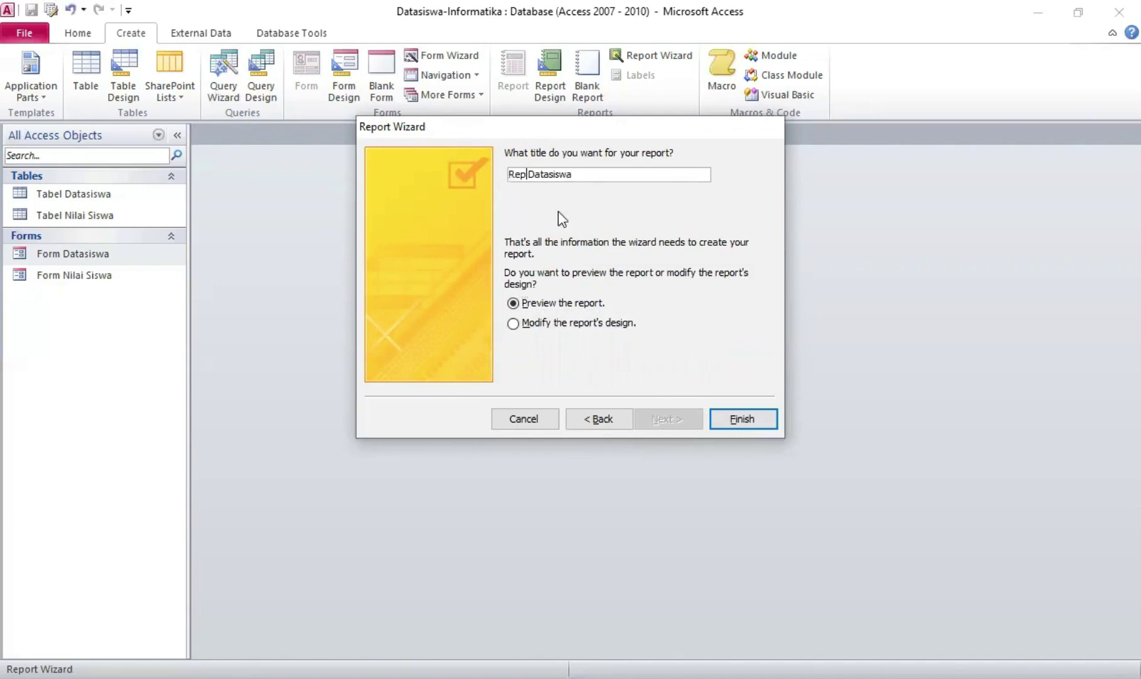
text(ort)
click(734, 415)
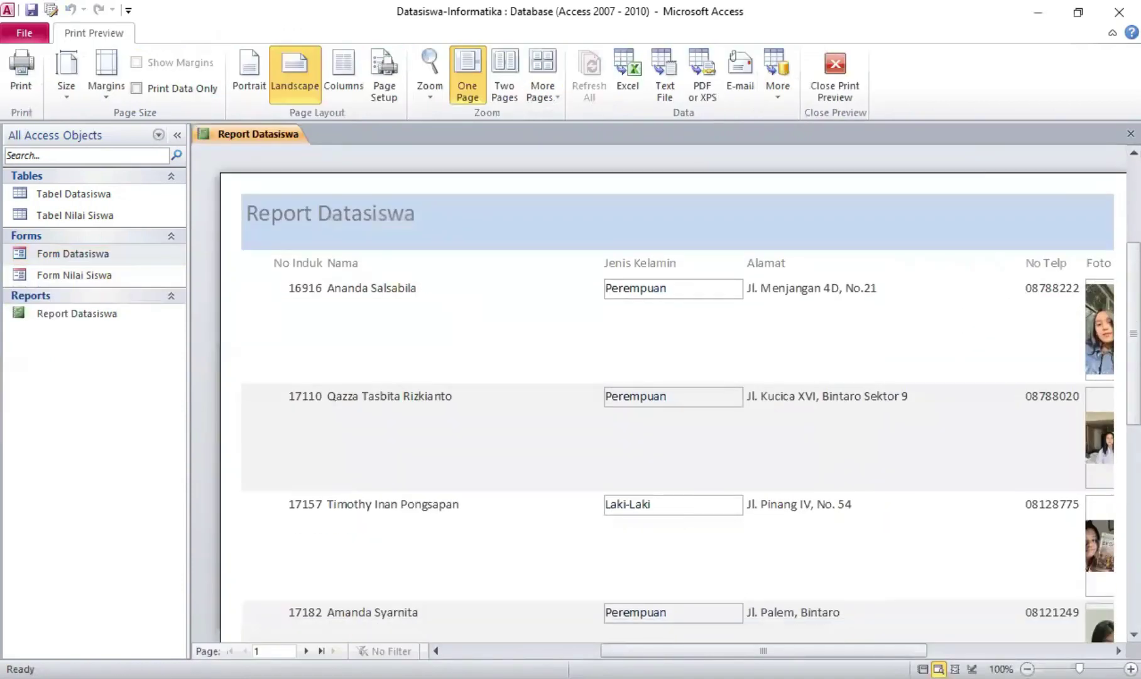
Switch Report Datasiswa to Design View and insert logo sman 47 from the tugas folder
mouse_move(705, 650)
mouse_down()
mouse_move(747, 648)
mouse_move(704, 638)
mouse_up()
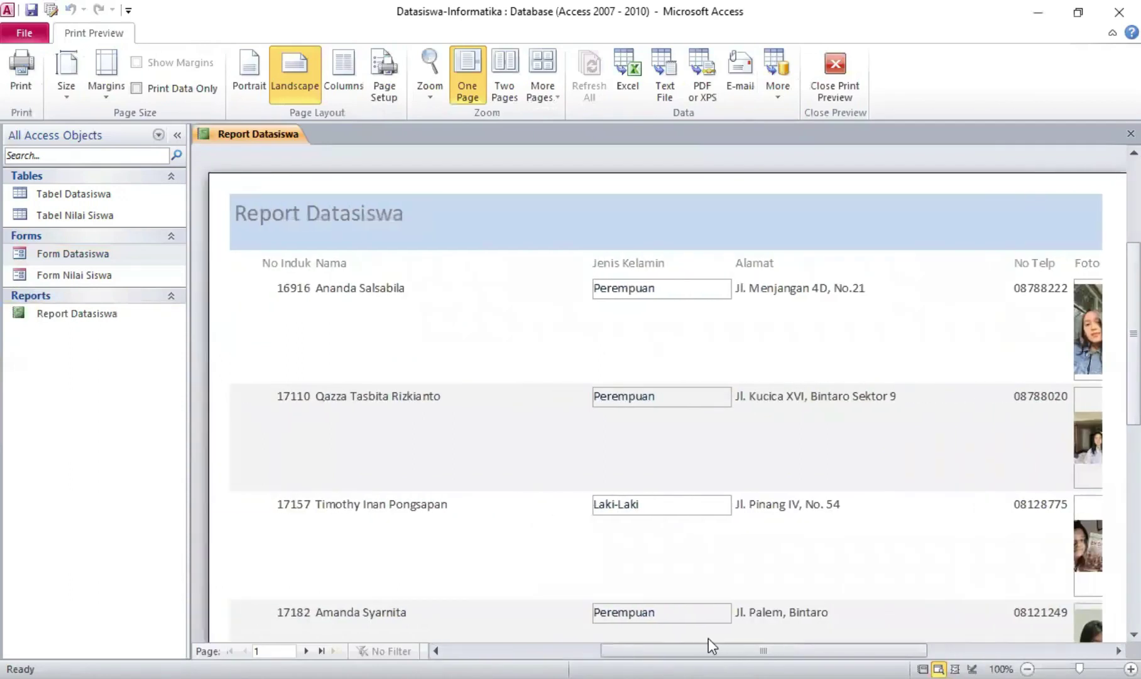
right_click(264, 132)
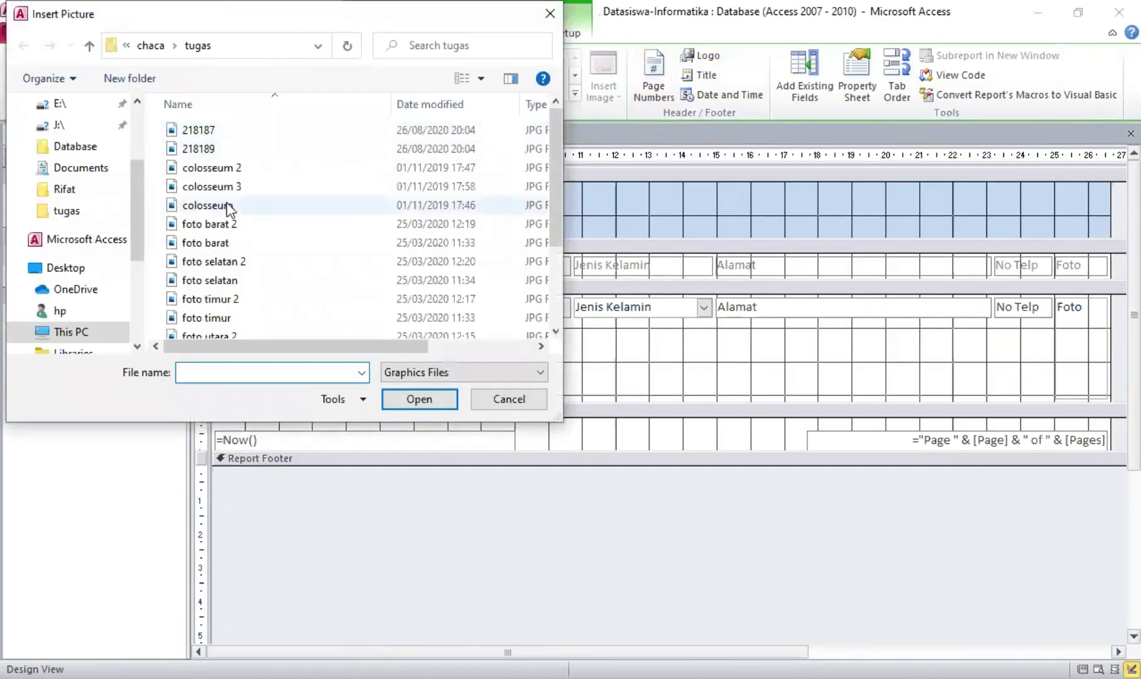
scroll(224, 204, down, 2)
click(66, 210)
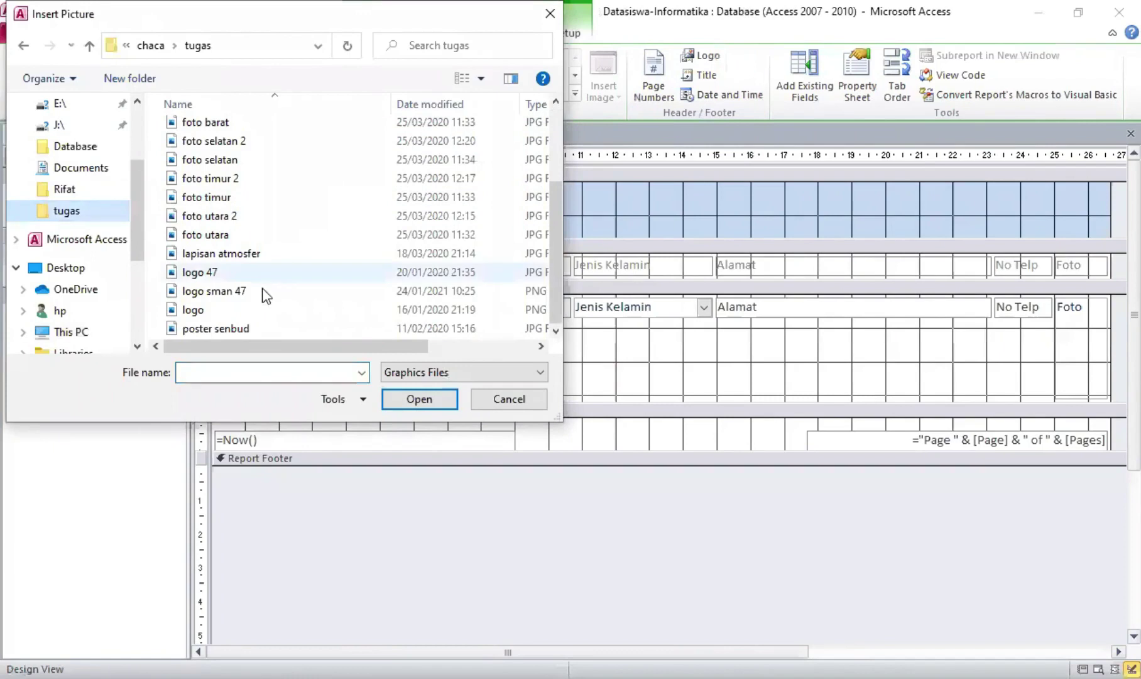
click(215, 291)
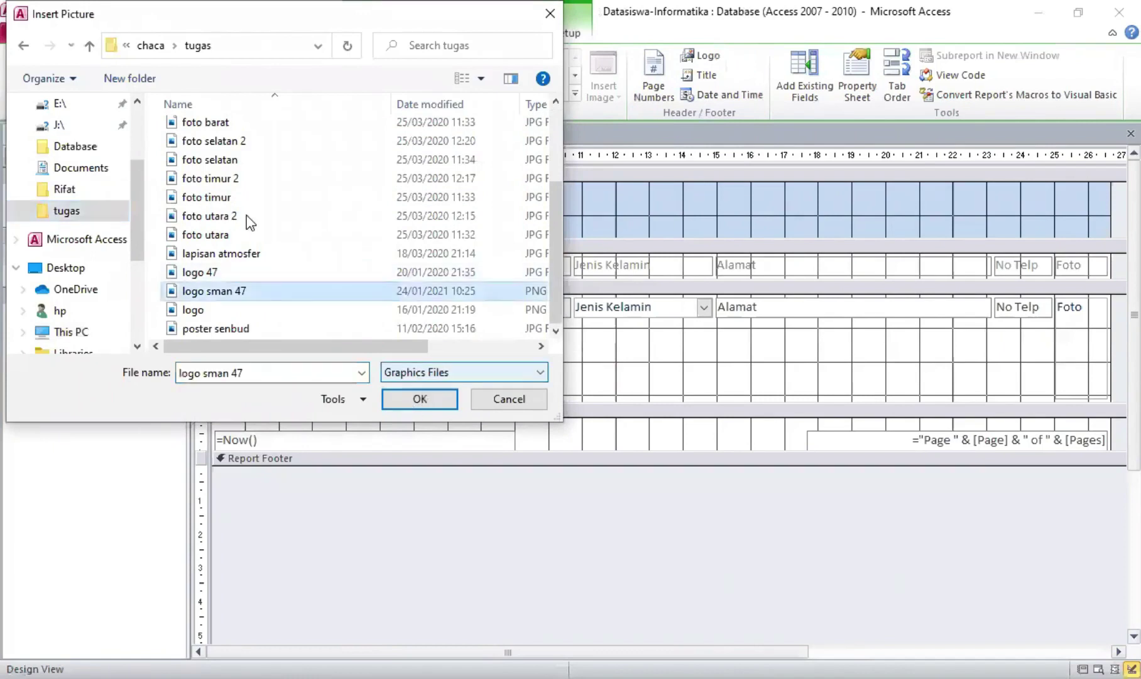
key(Return)
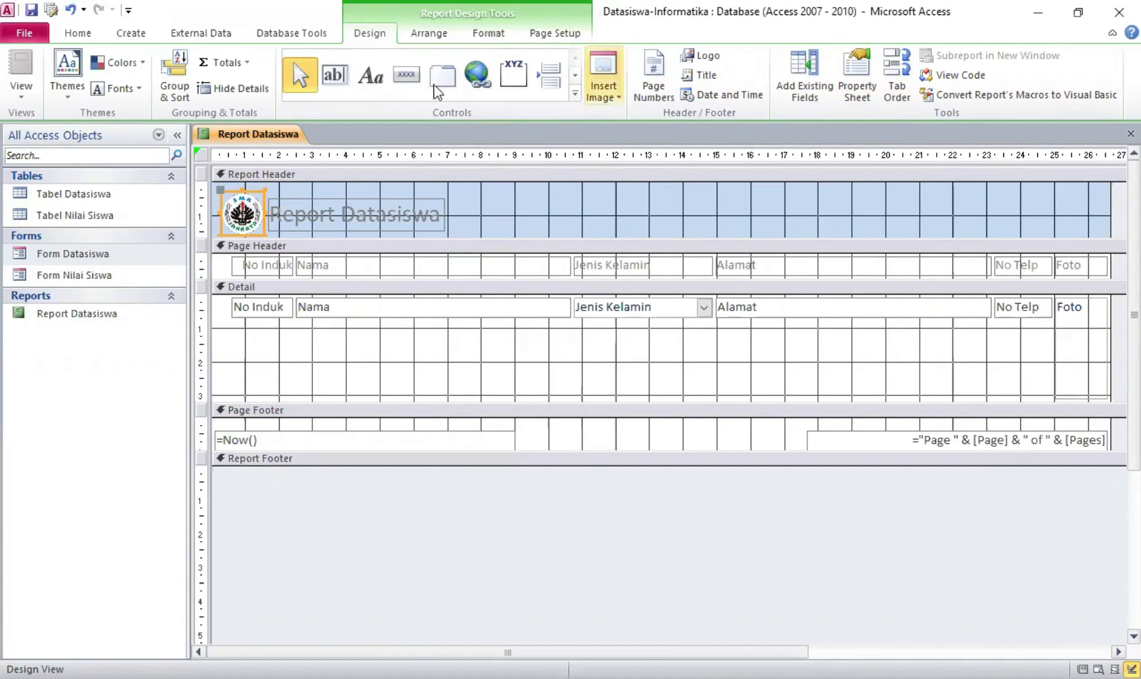
Draw a button at the right of the Report Datasiswa header and set its Picture to Preview
click(406, 75)
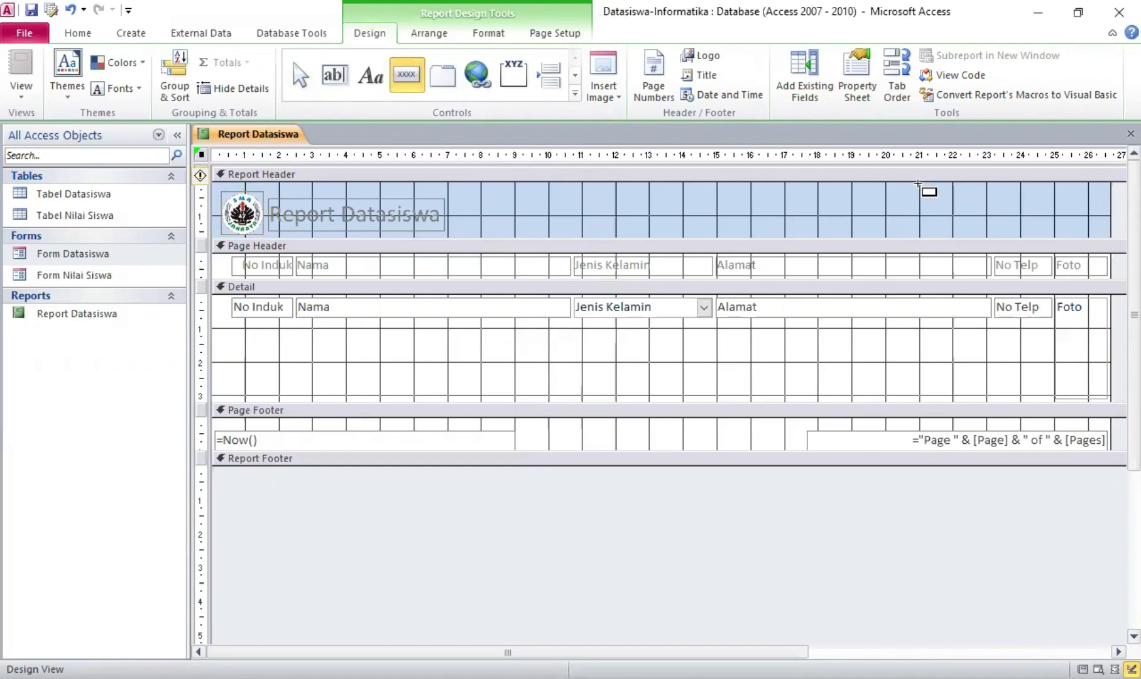
drag(918, 183, 953, 217)
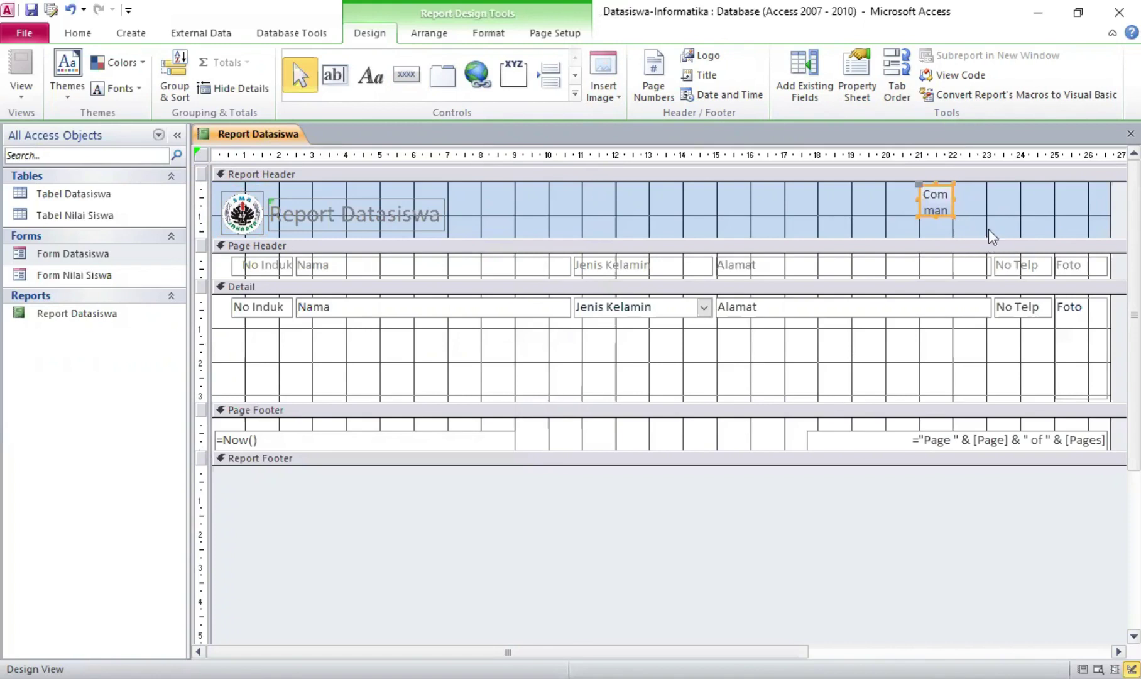
click(857, 74)
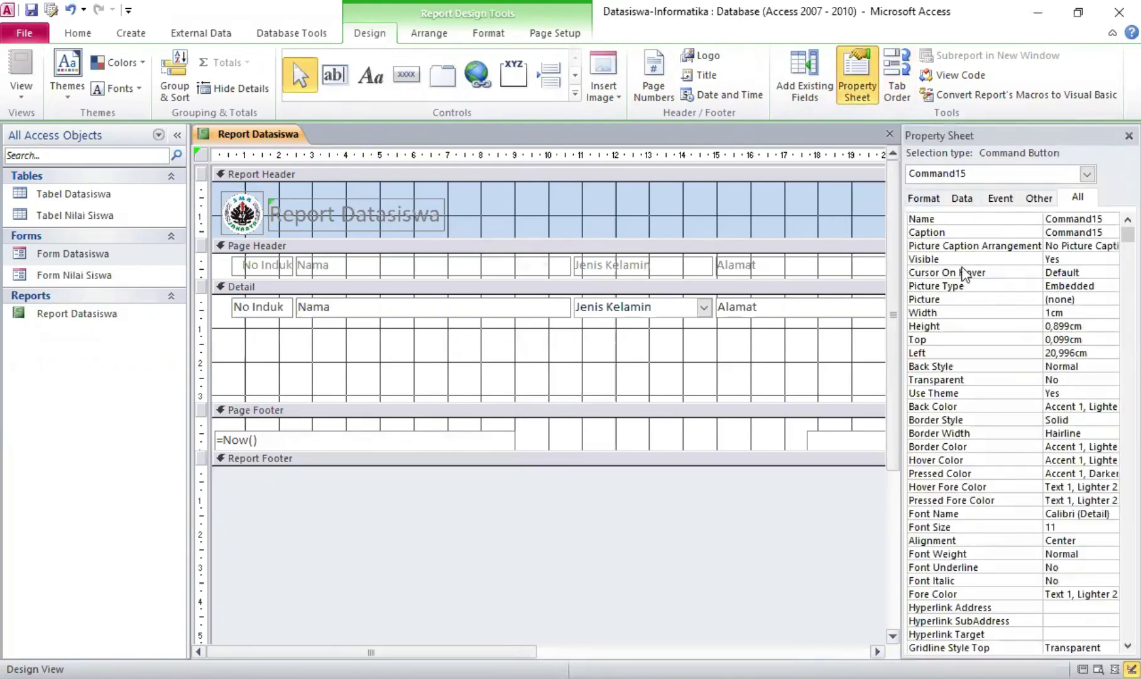
click(934, 200)
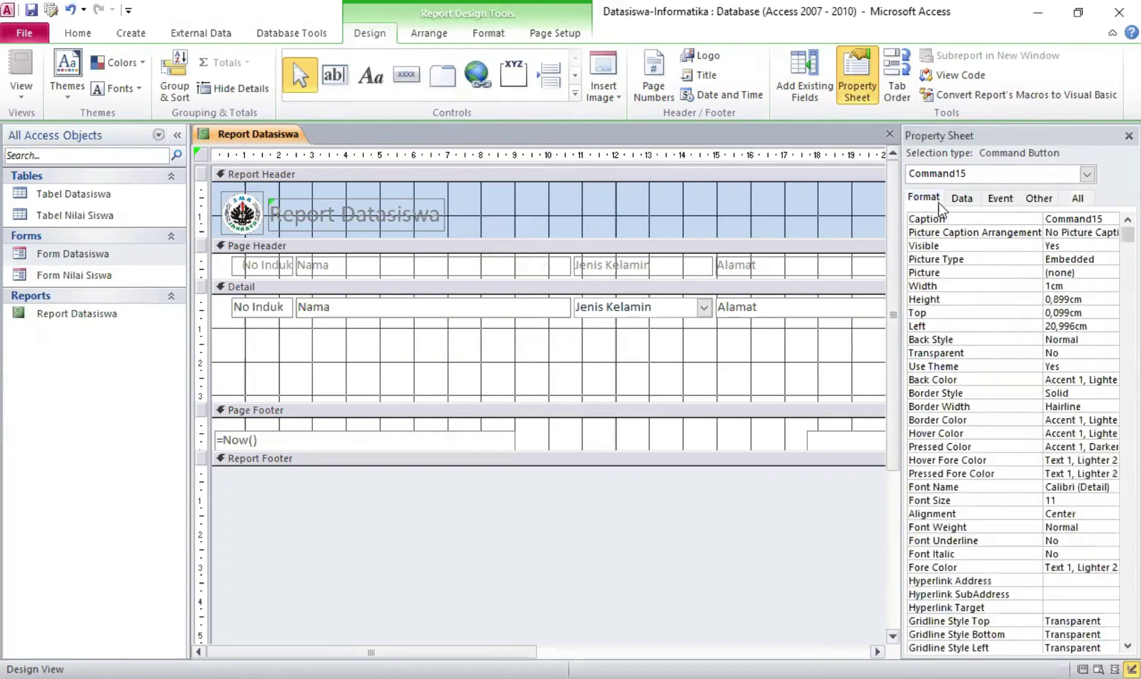
click(1076, 276)
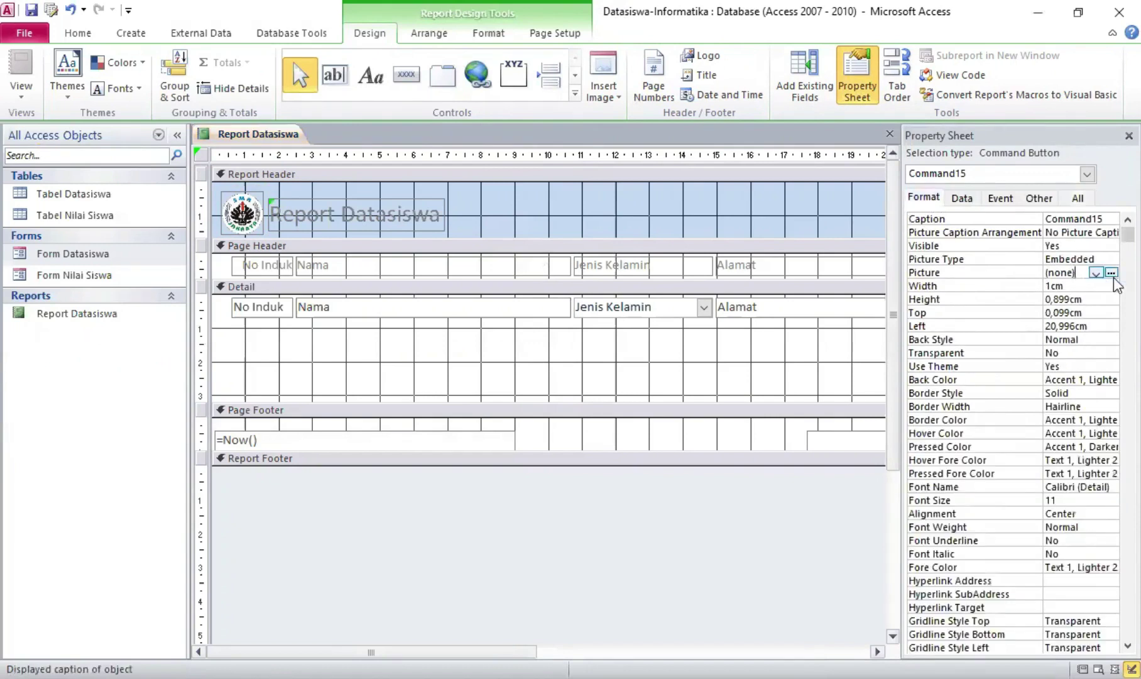
click(1111, 273)
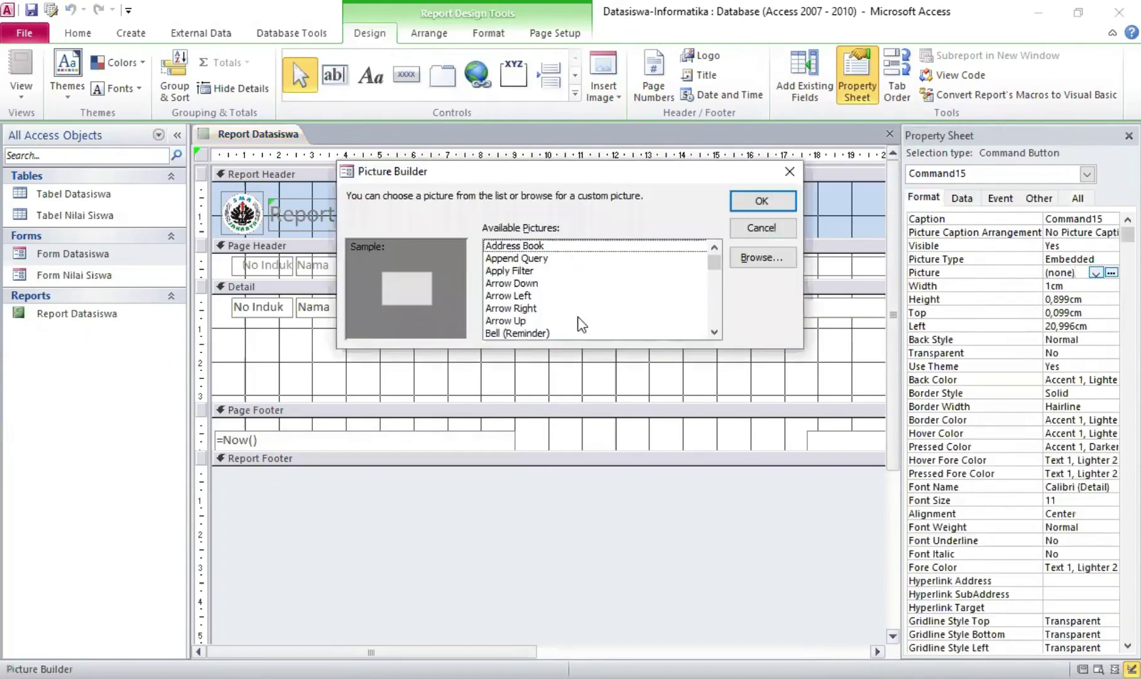
drag(719, 263, 718, 300)
click(549, 322)
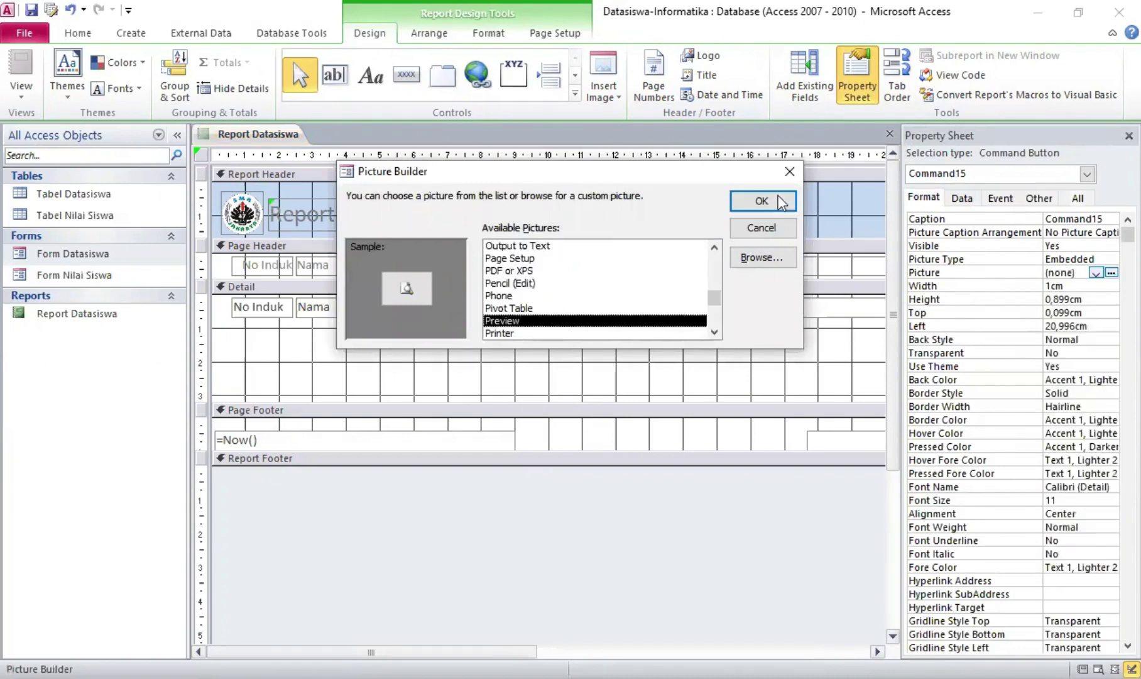
click(768, 200)
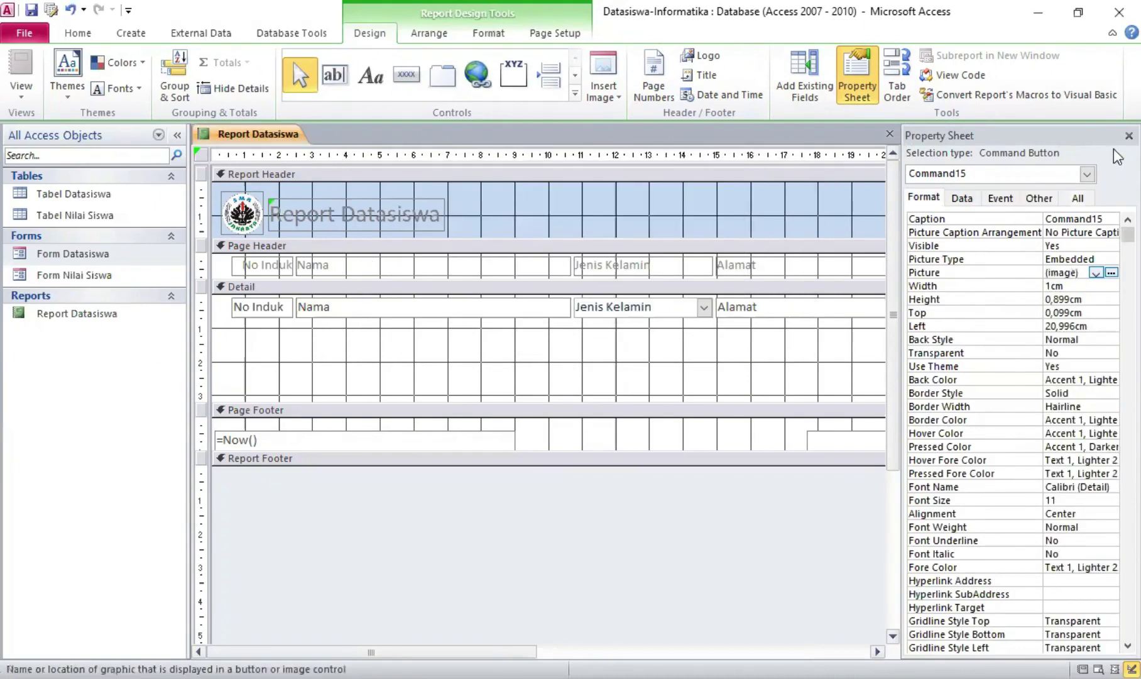
Give the button an On Click macro running RunMenuCommand PrintPreview, then close the macro editor
click(1001, 198)
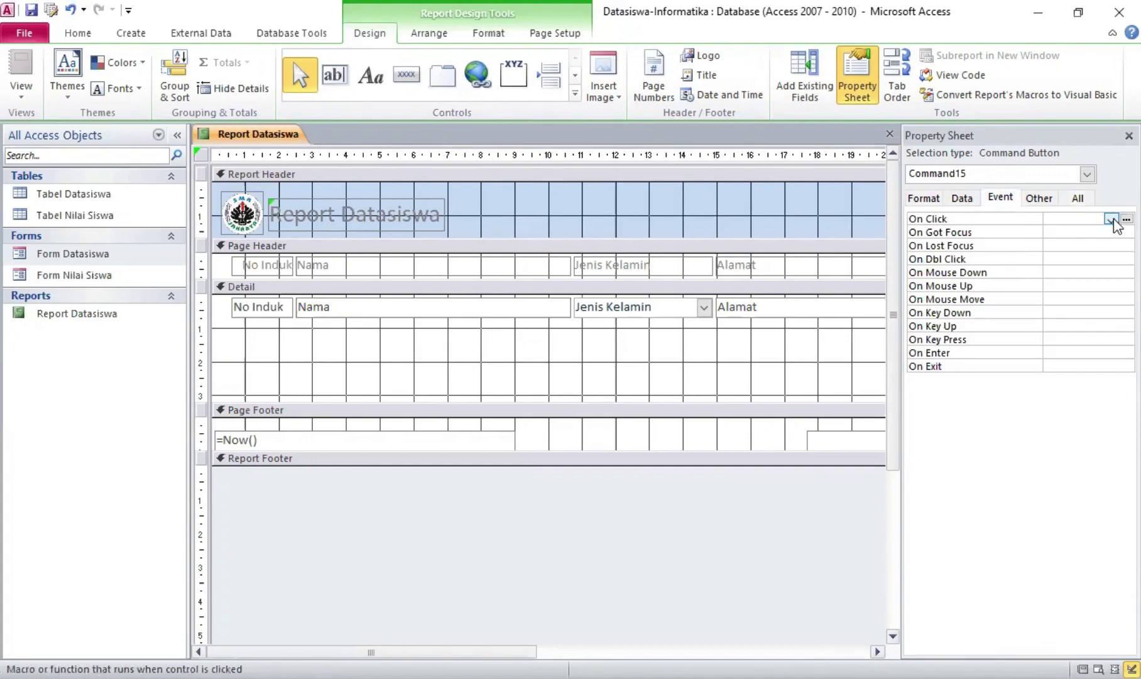
click(1127, 219)
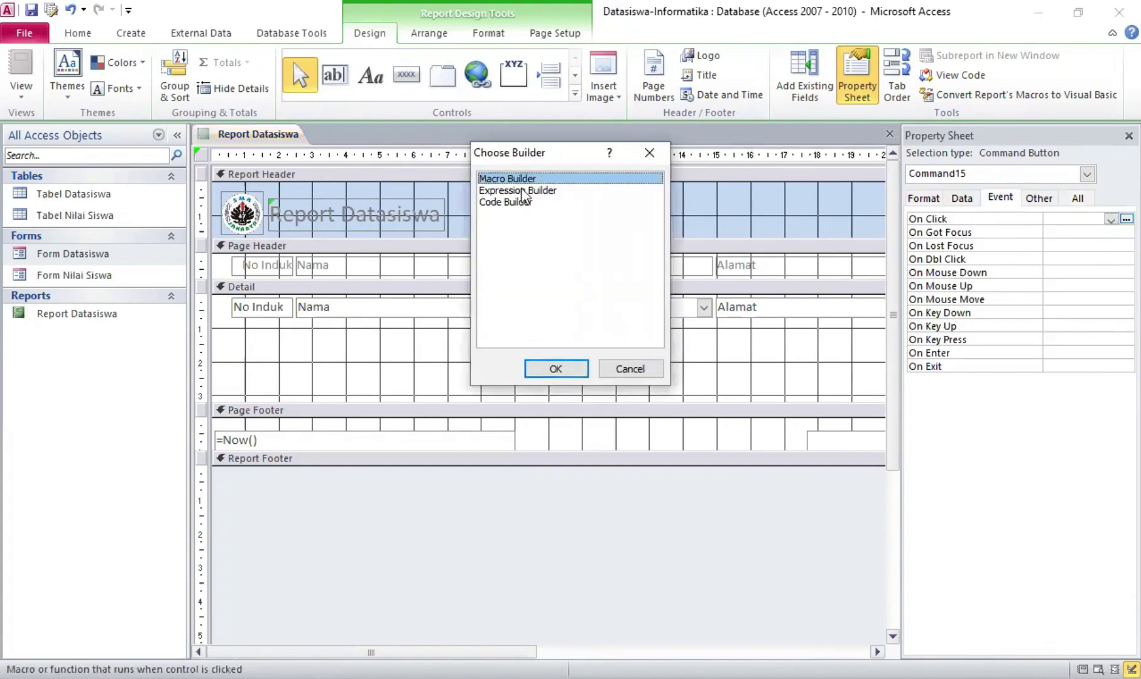
click(570, 370)
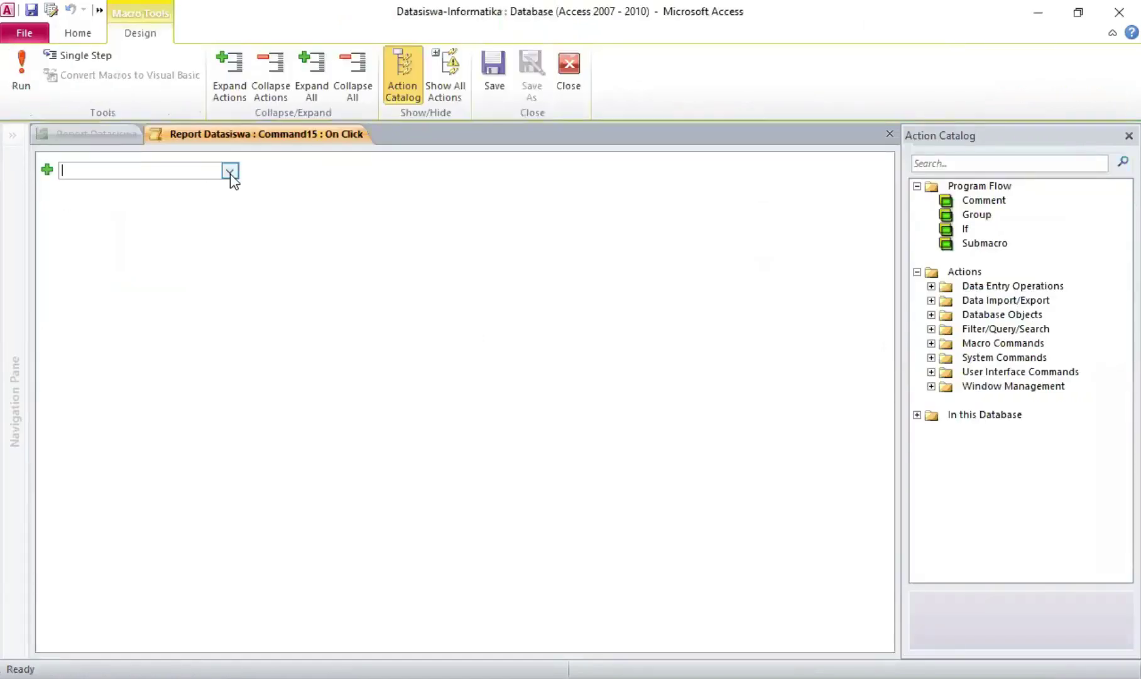
click(230, 171)
scroll(183, 298, down, 8)
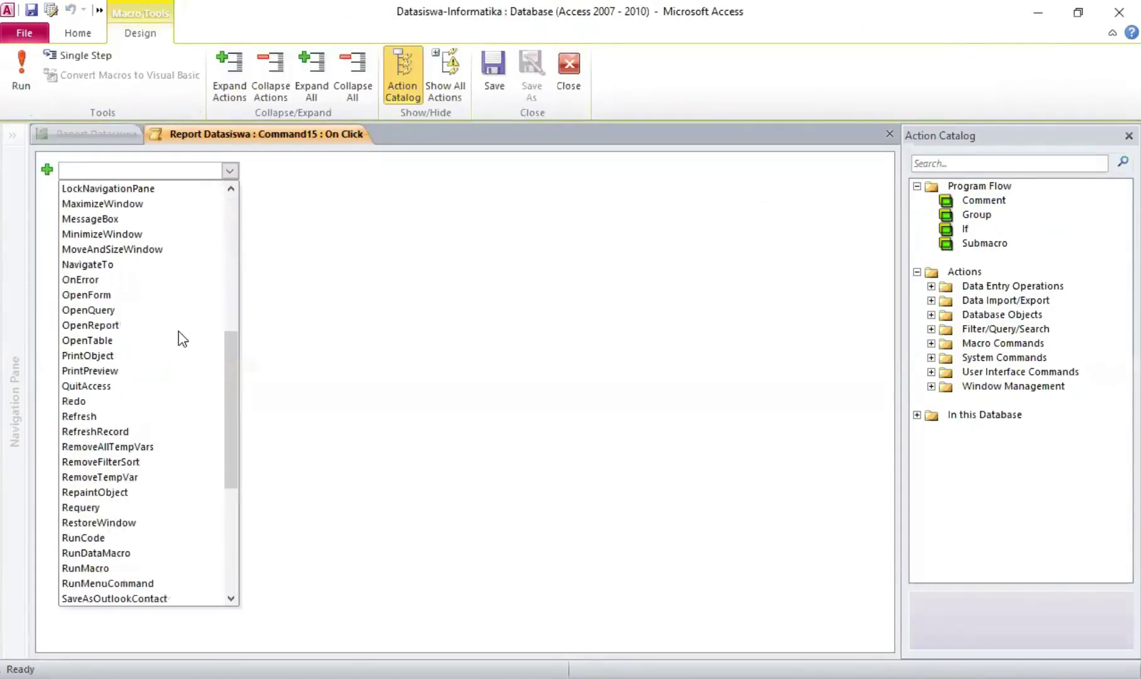
click(145, 371)
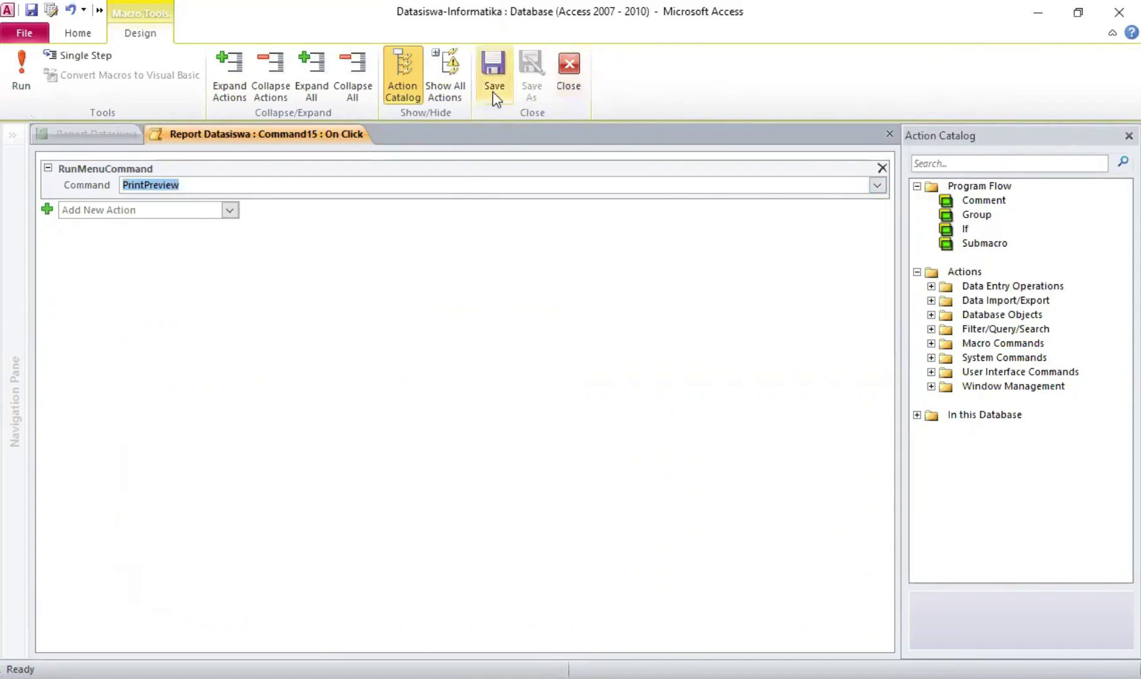
click(570, 80)
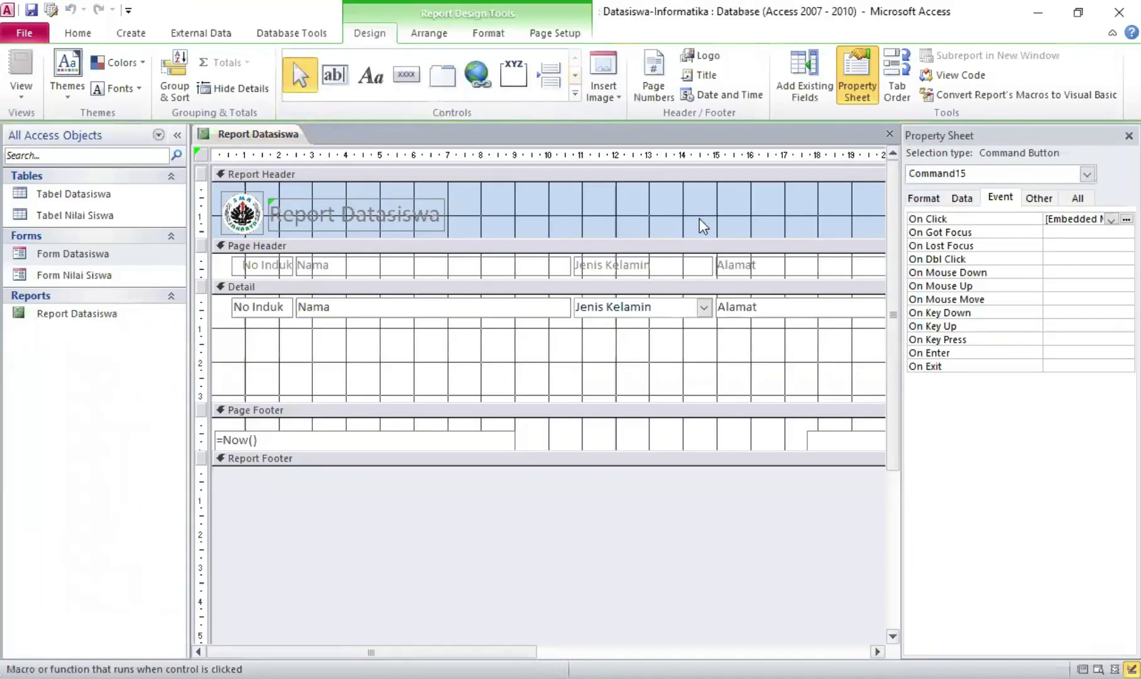
Nudge the Preview button slightly right and draw a second button beside it
click(1119, 137)
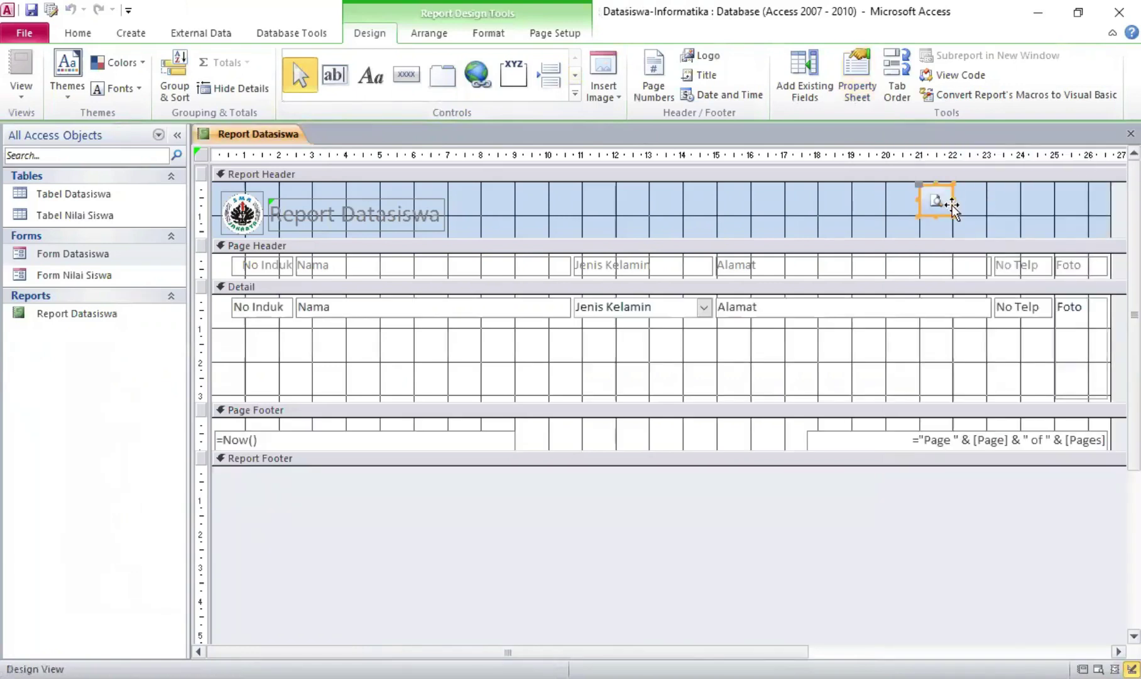
mouse_move(952, 208)
mouse_down()
mouse_move(938, 224)
mouse_move(1020, 219)
mouse_move(984, 214)
mouse_move(950, 237)
mouse_move(960, 233)
mouse_up()
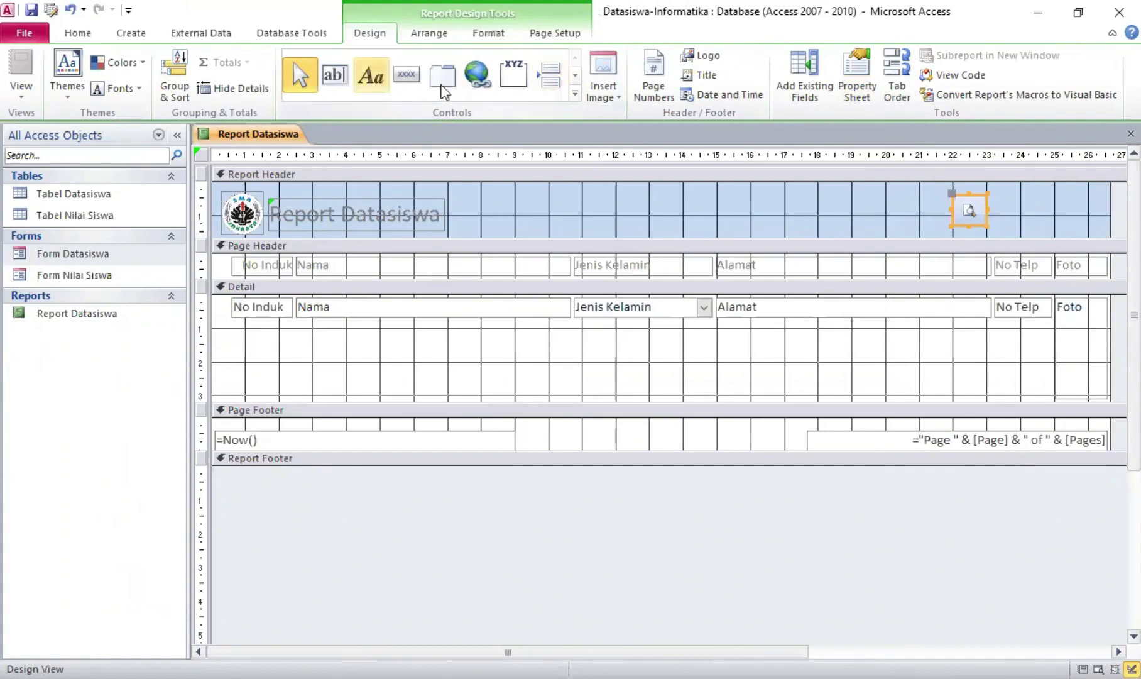
click(407, 74)
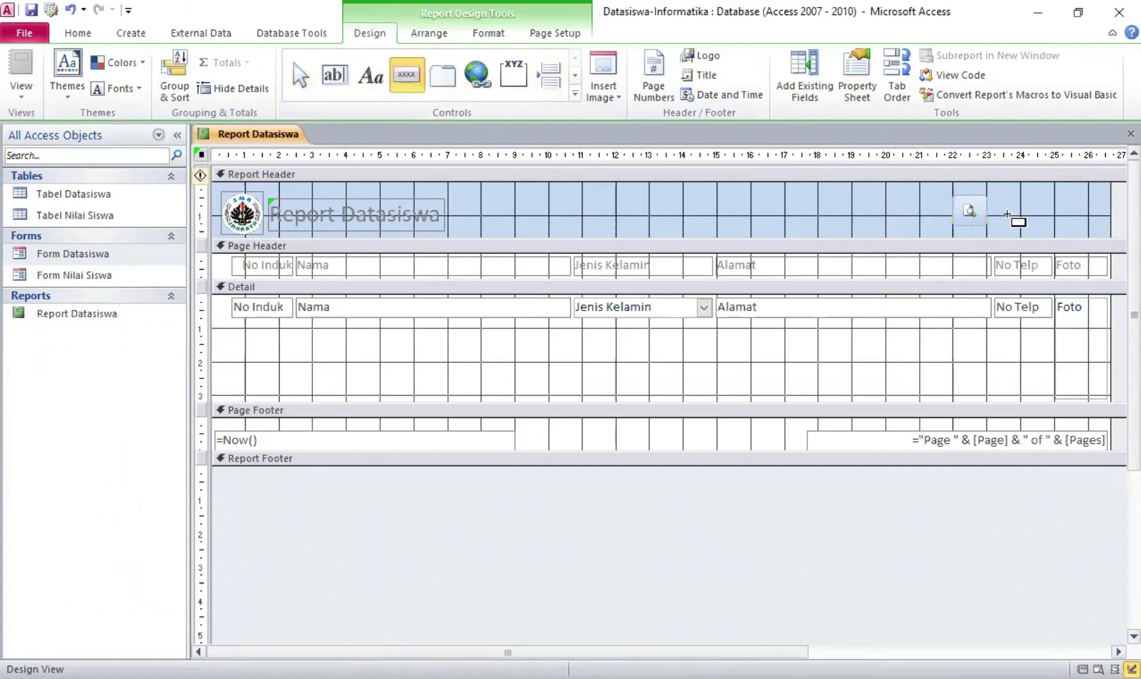
mouse_move(990, 195)
mouse_down()
mouse_move(1024, 228)
mouse_move(990, 194)
mouse_up()
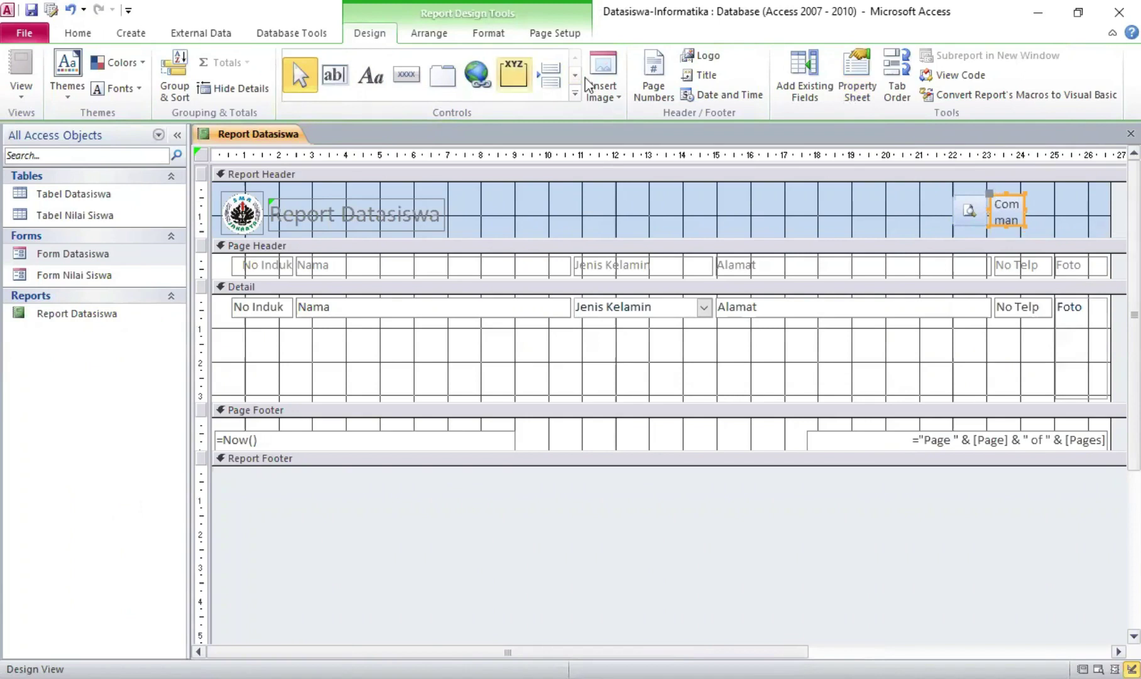
Set the second button's Picture property to Close Window
click(858, 65)
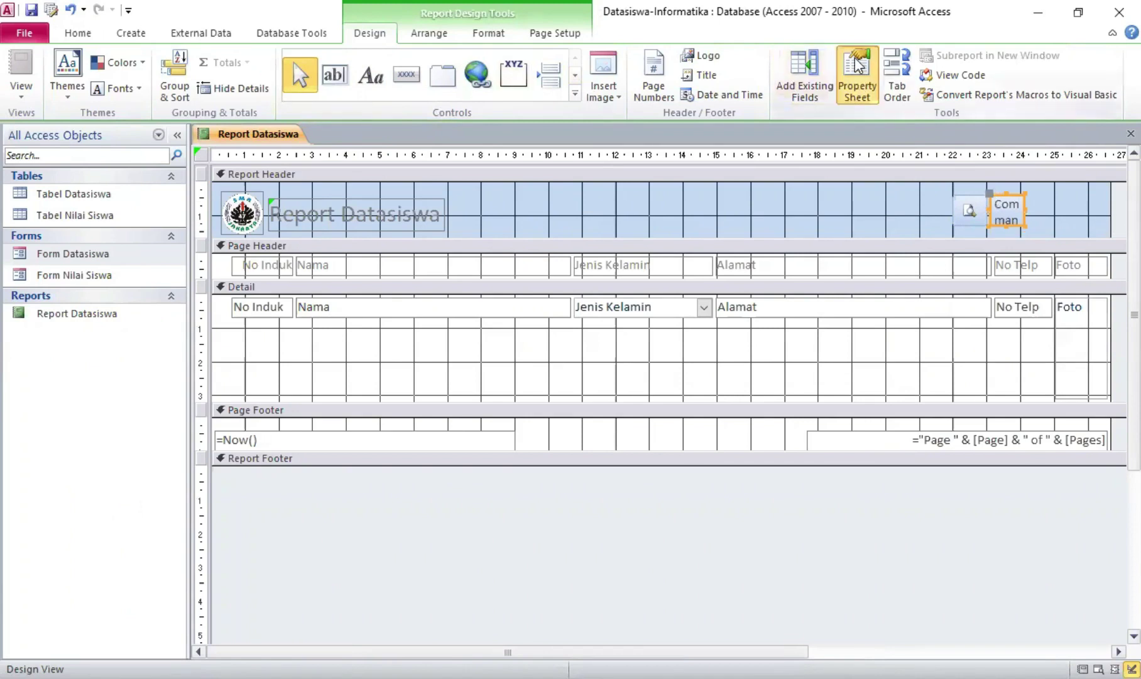
click(923, 199)
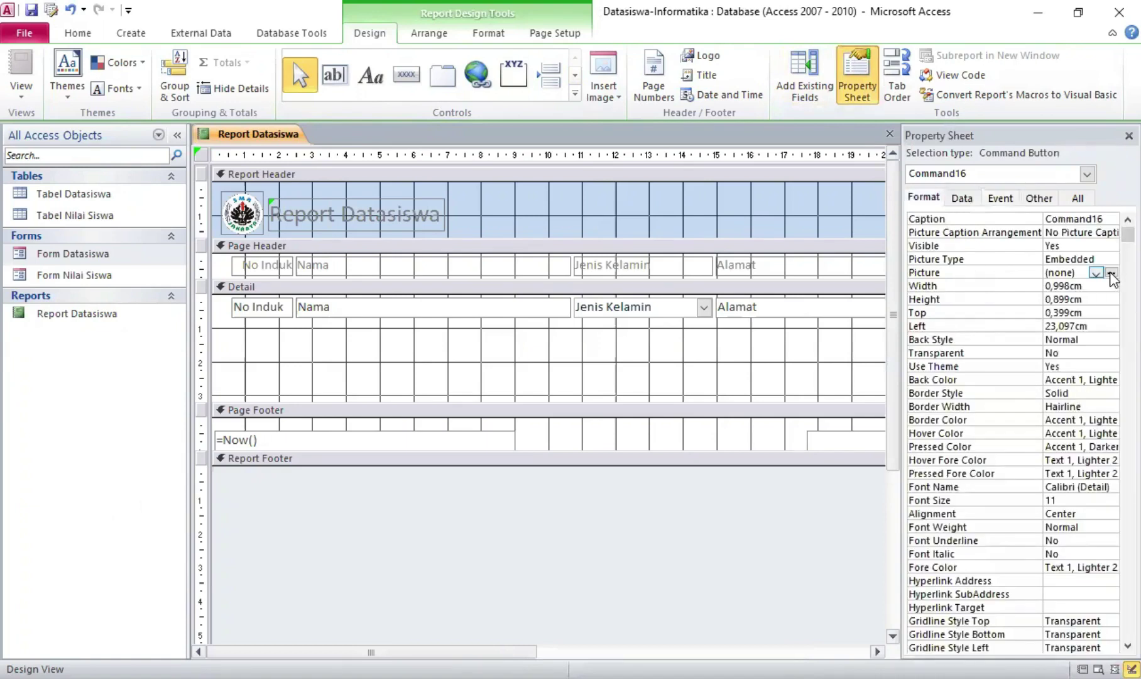
click(1111, 275)
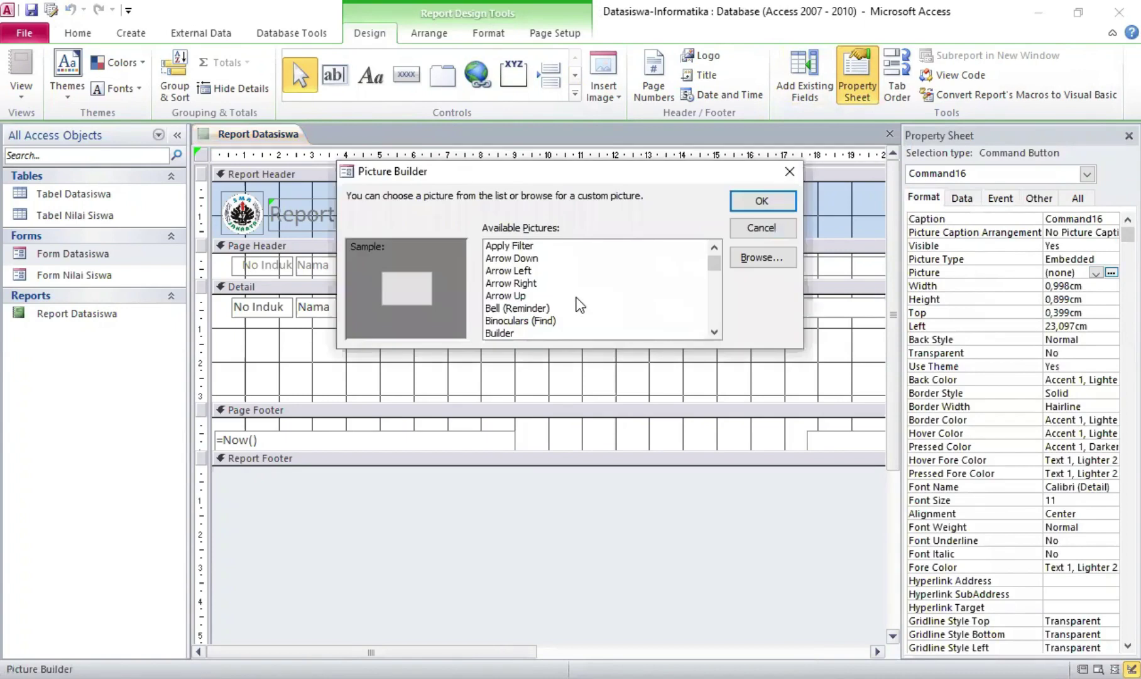
scroll(577, 300, down, 2)
scroll(577, 299, down, 2)
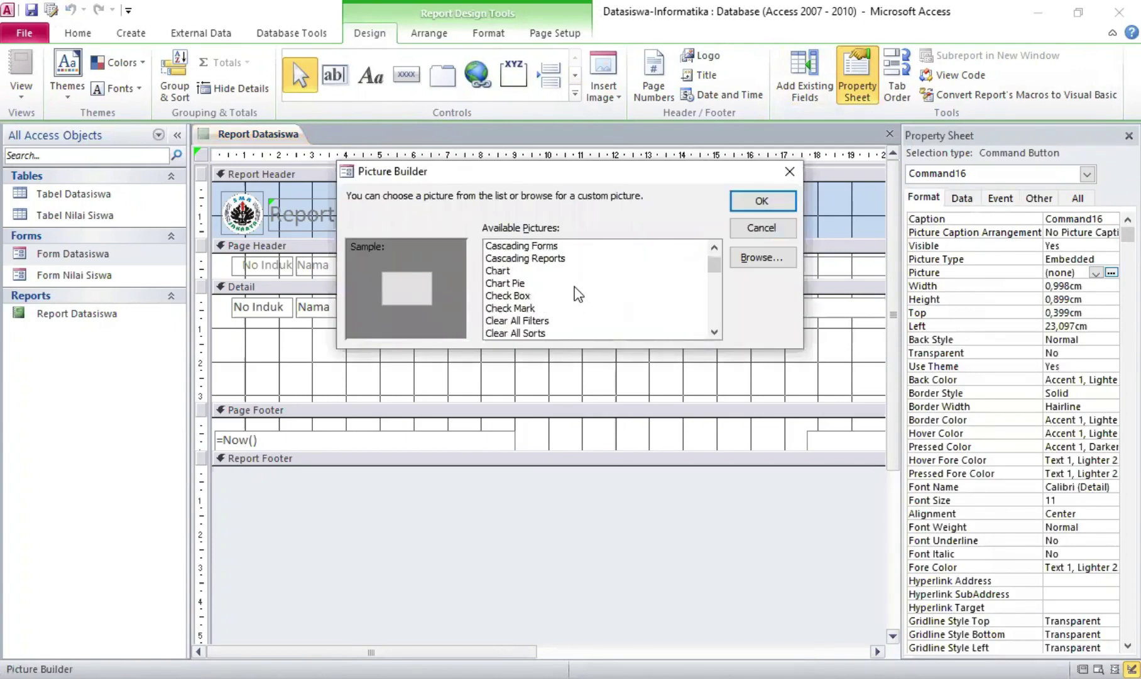
scroll(531, 330, down, 1)
click(526, 322)
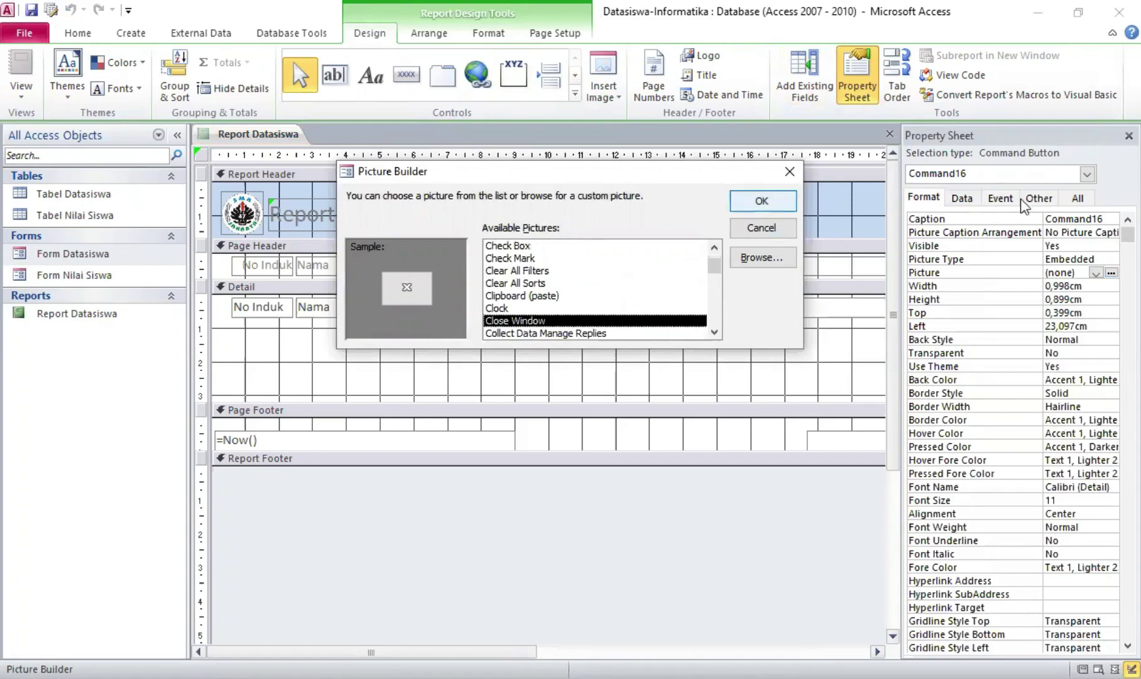
key(Return)
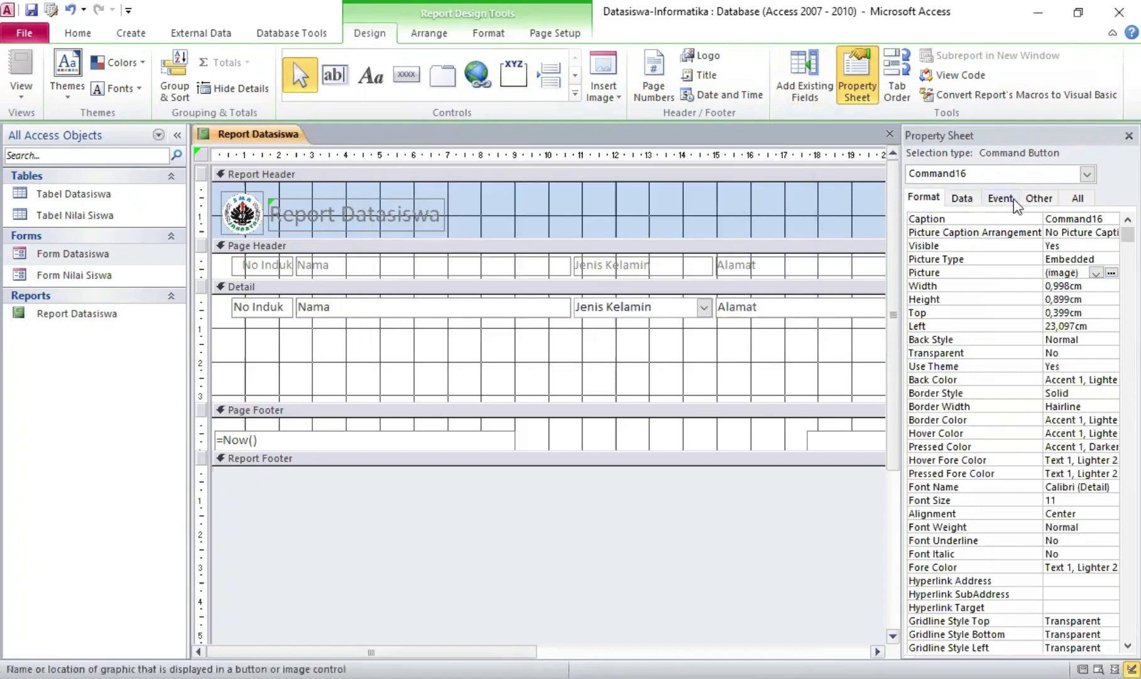
click(1012, 200)
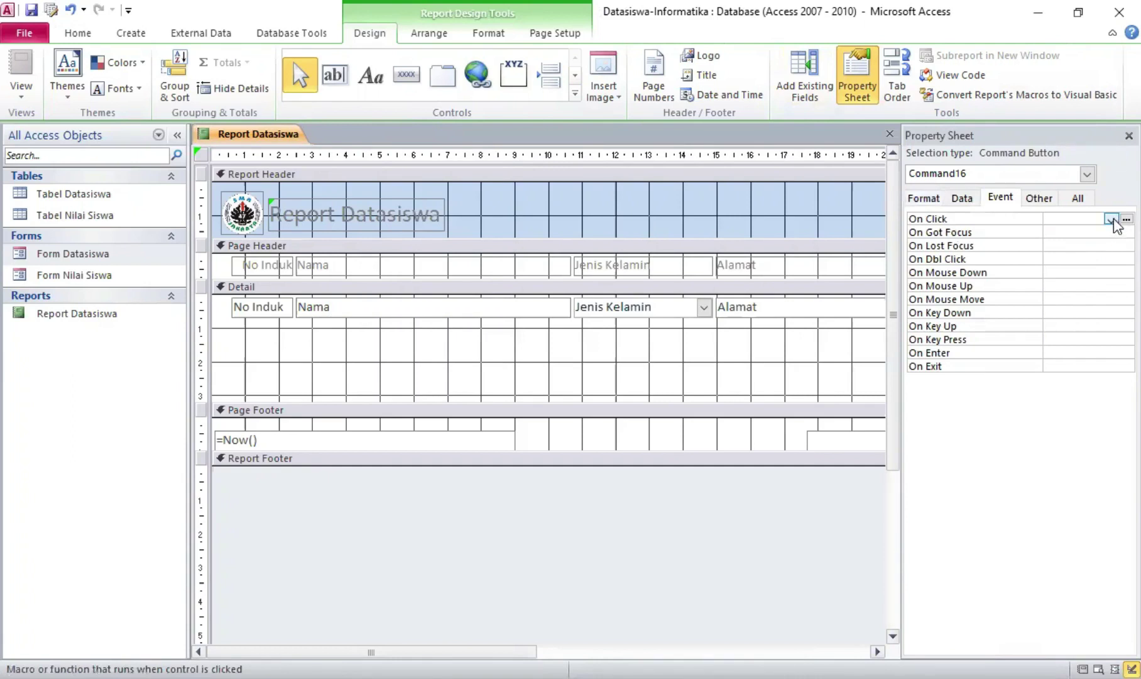
Start an On Click macro for the second button with a CloseWindow action
click(1127, 219)
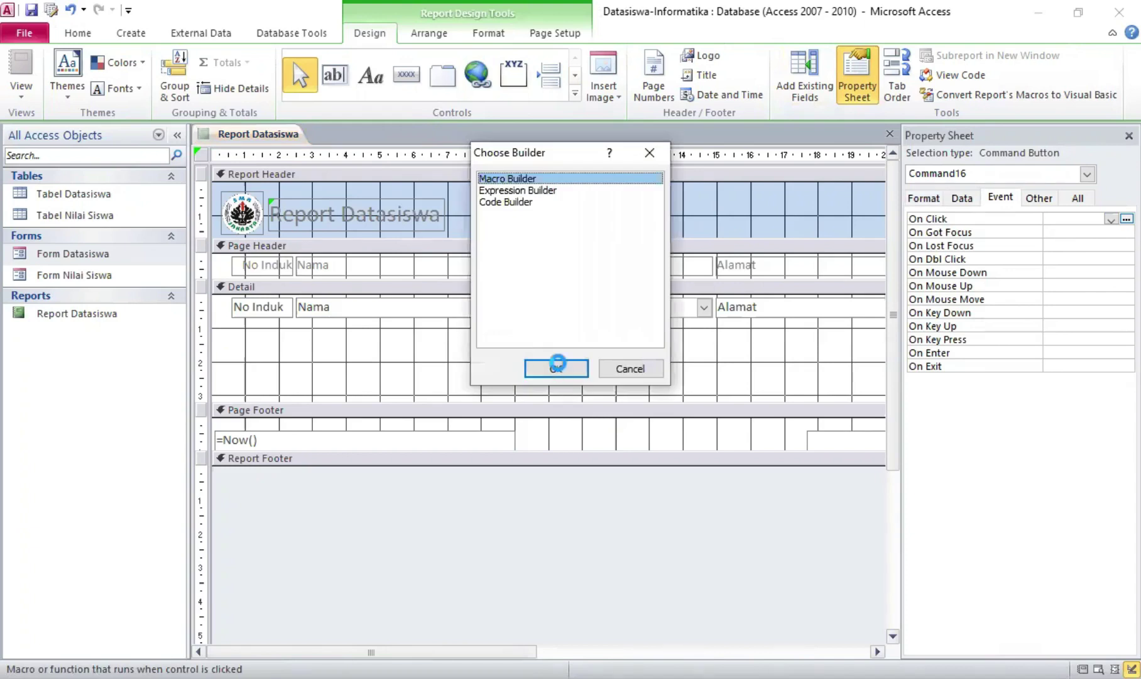
click(556, 365)
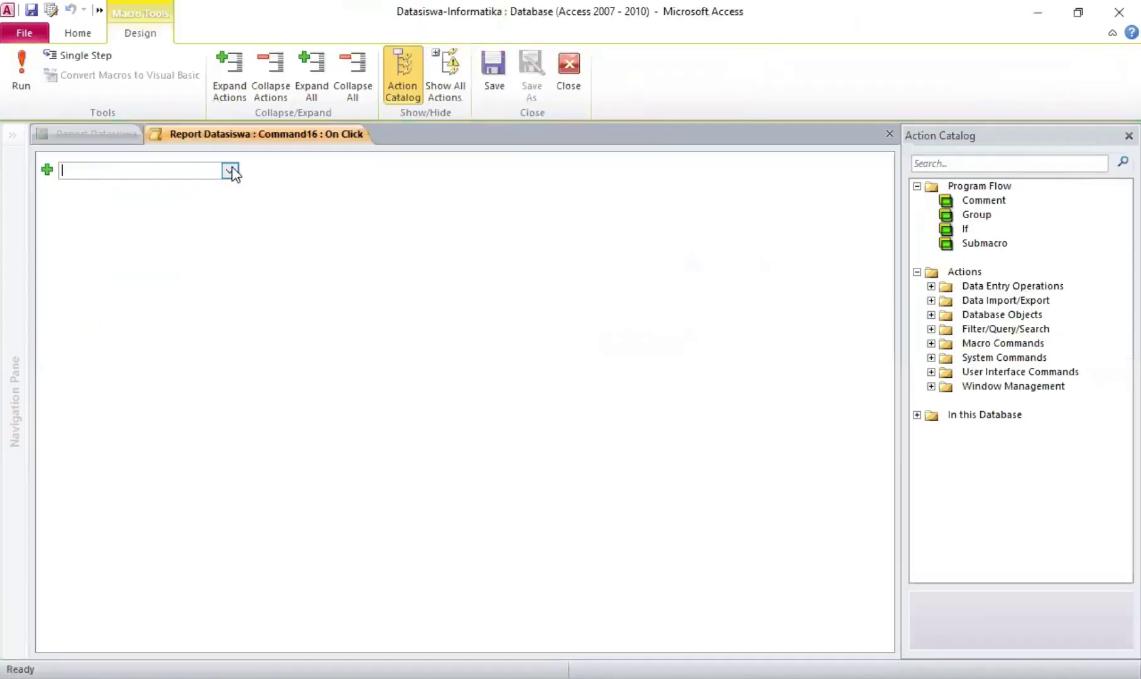
click(230, 171)
scroll(134, 343, down, 1)
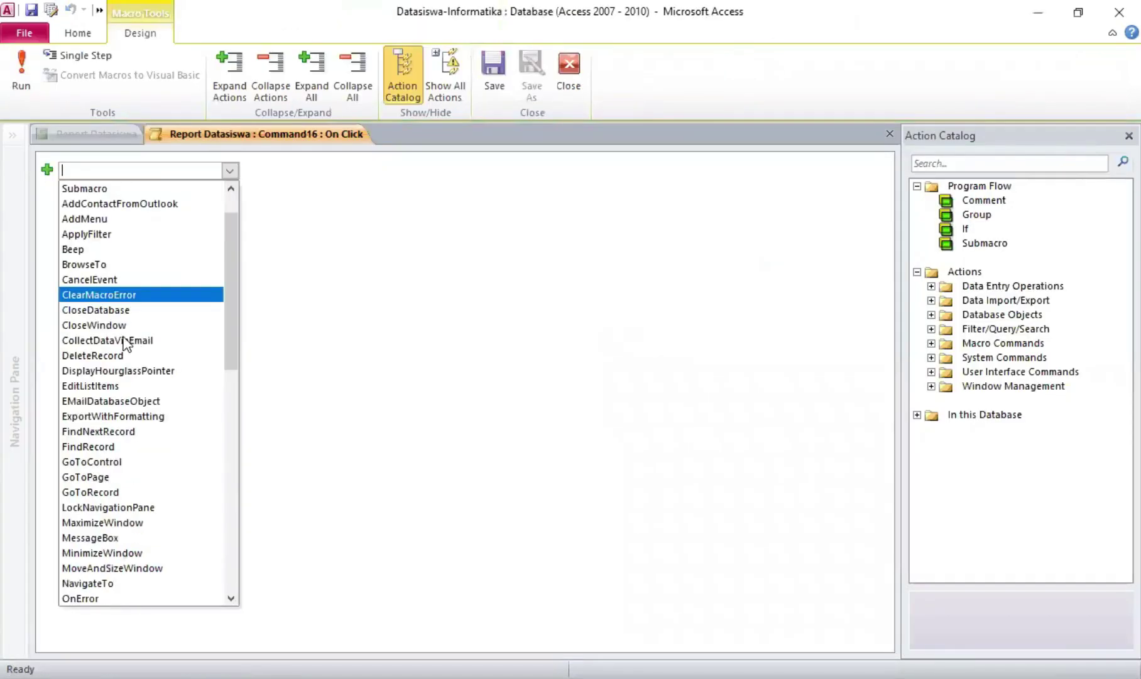
scroll(138, 276, down, 1)
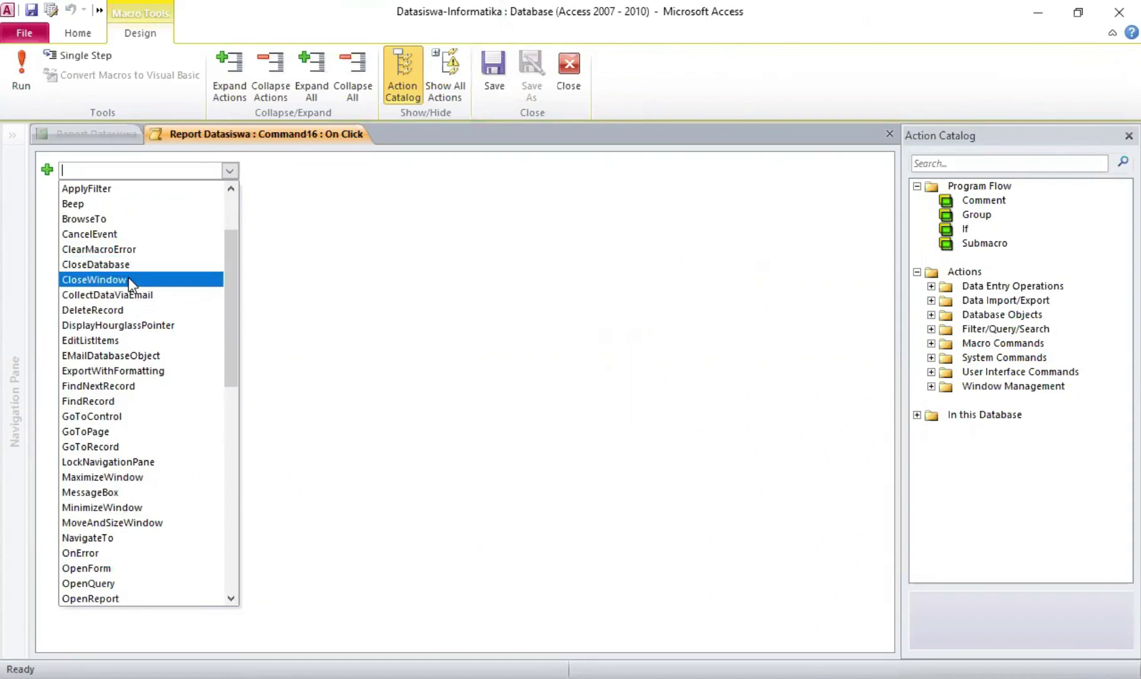
click(128, 278)
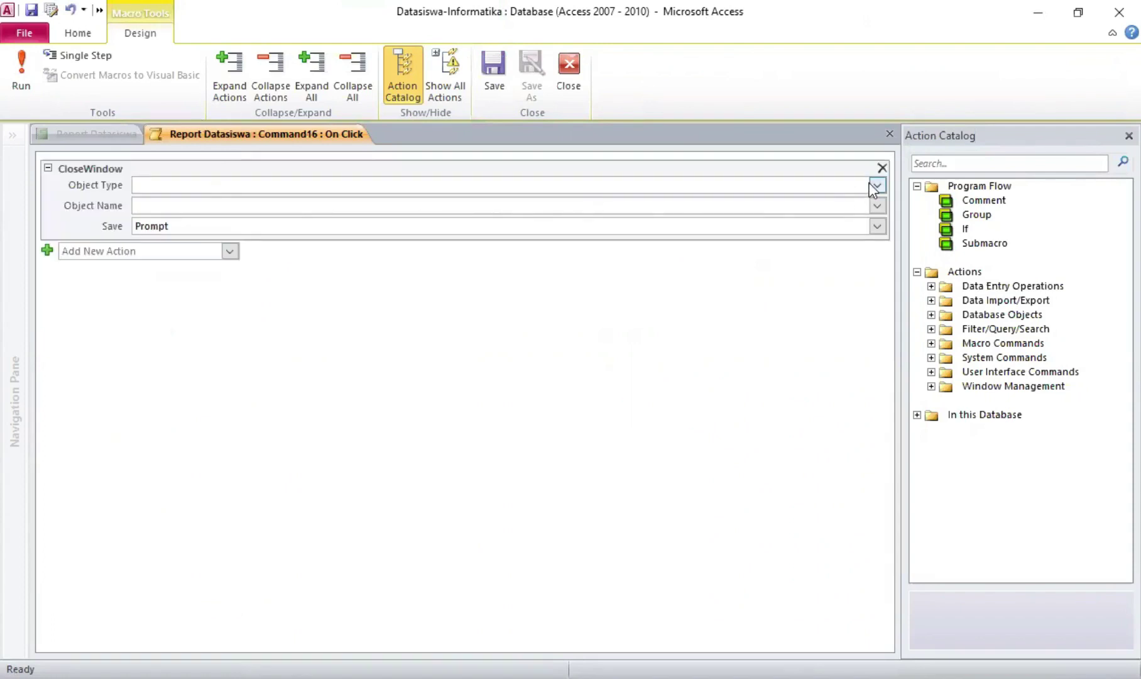
Set CloseWindow to Object Type Report and Object Name Report Datasiswa, then close the macro
click(876, 185)
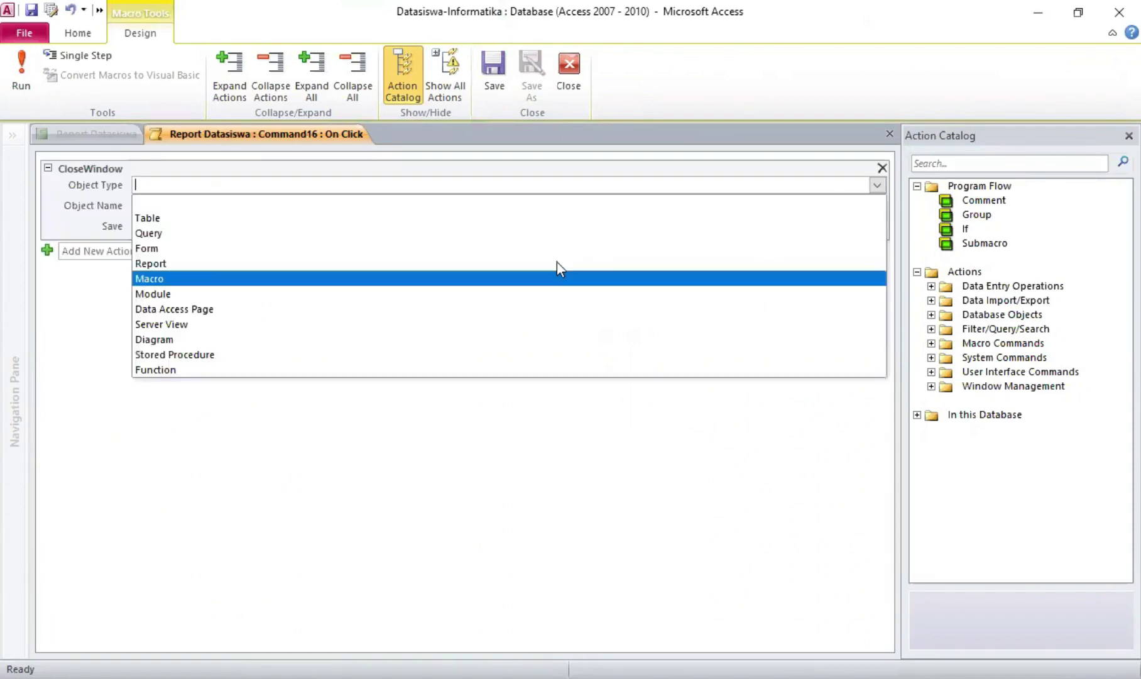
click(556, 262)
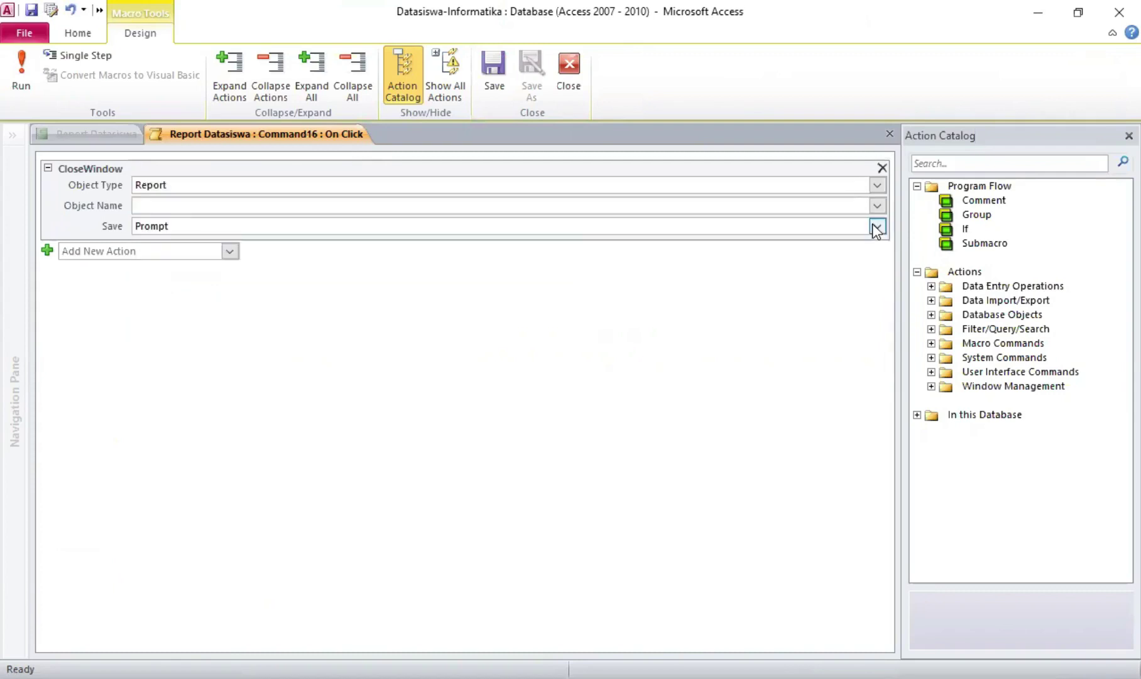
click(873, 226)
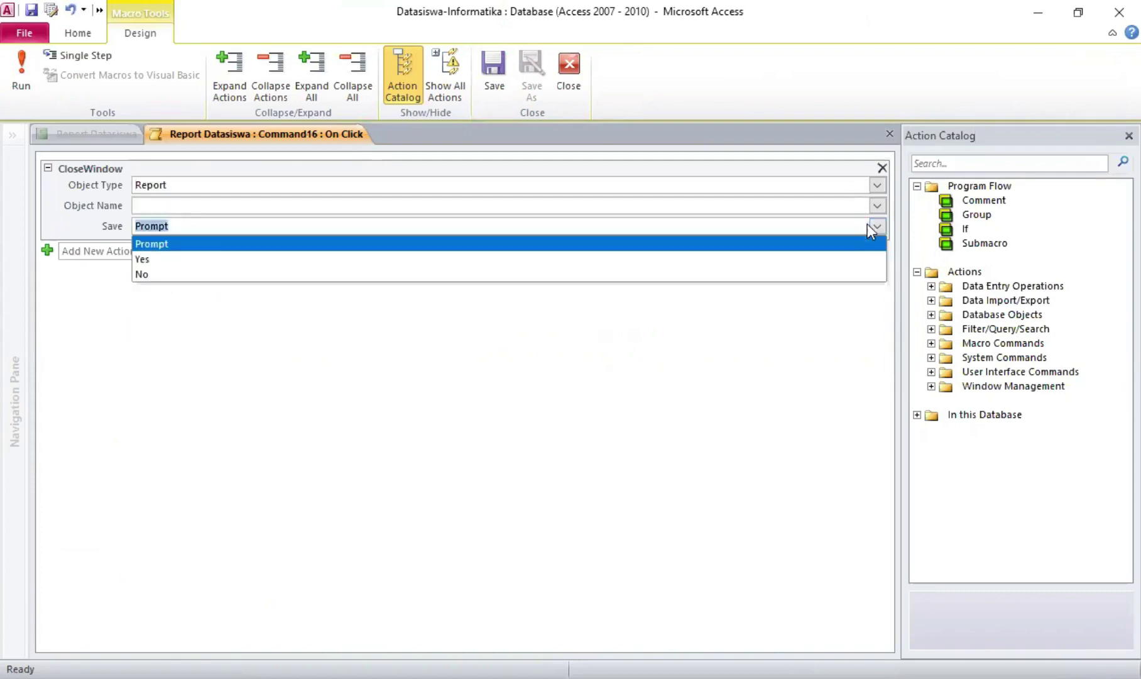
click(877, 207)
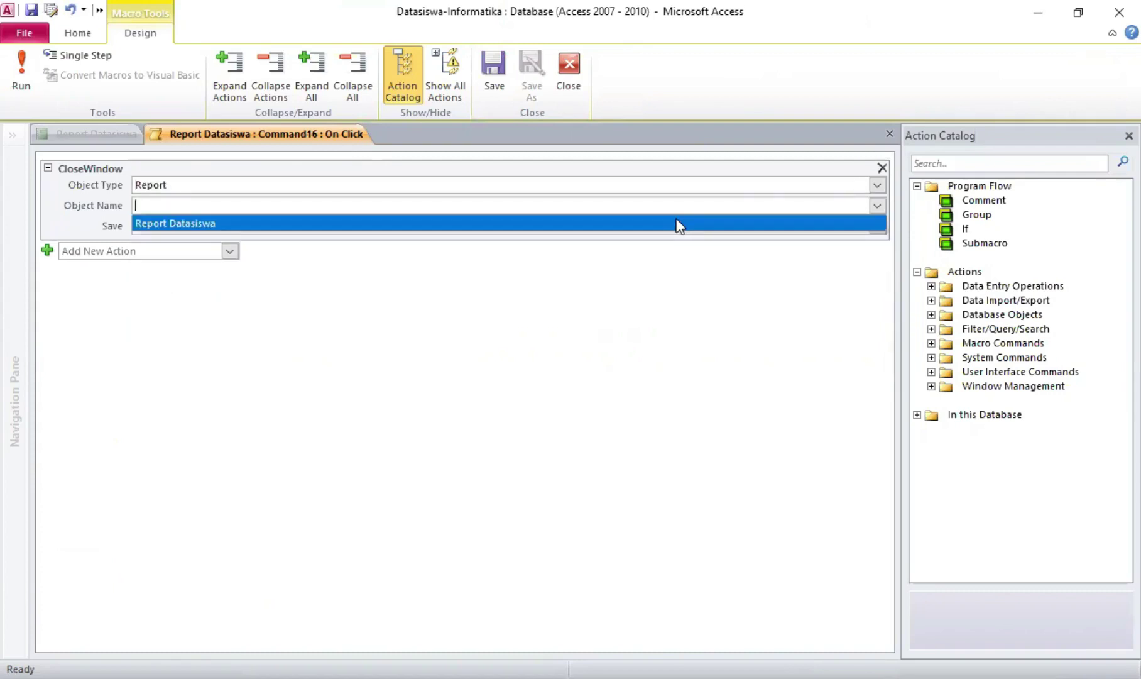
click(494, 77)
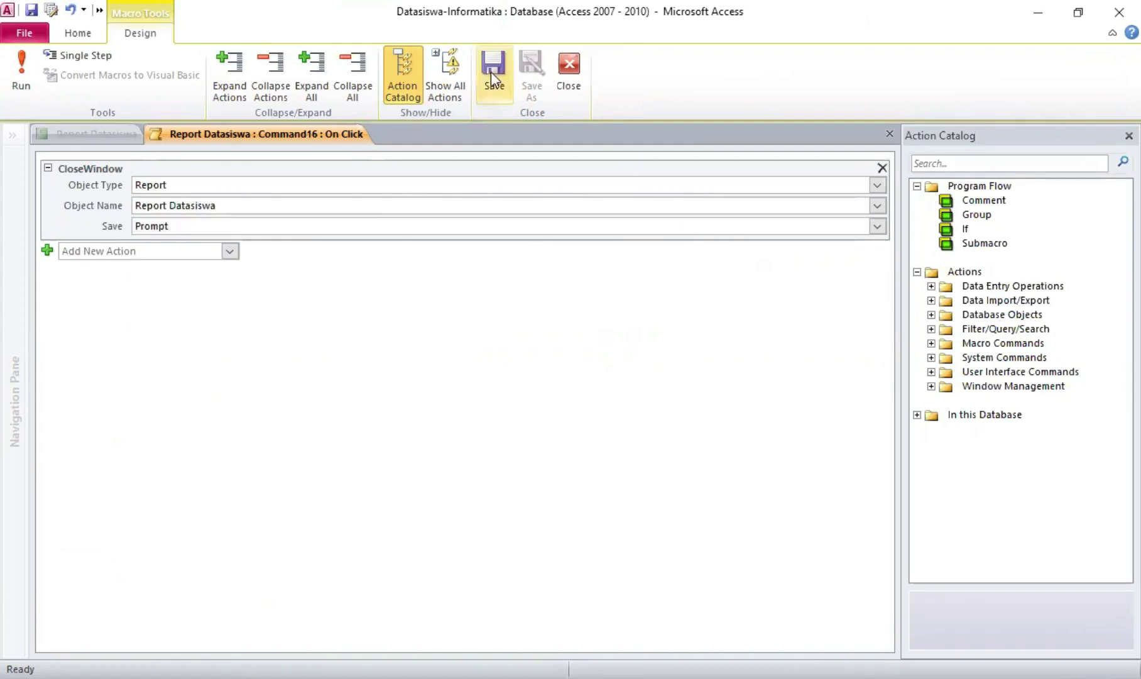
click(562, 73)
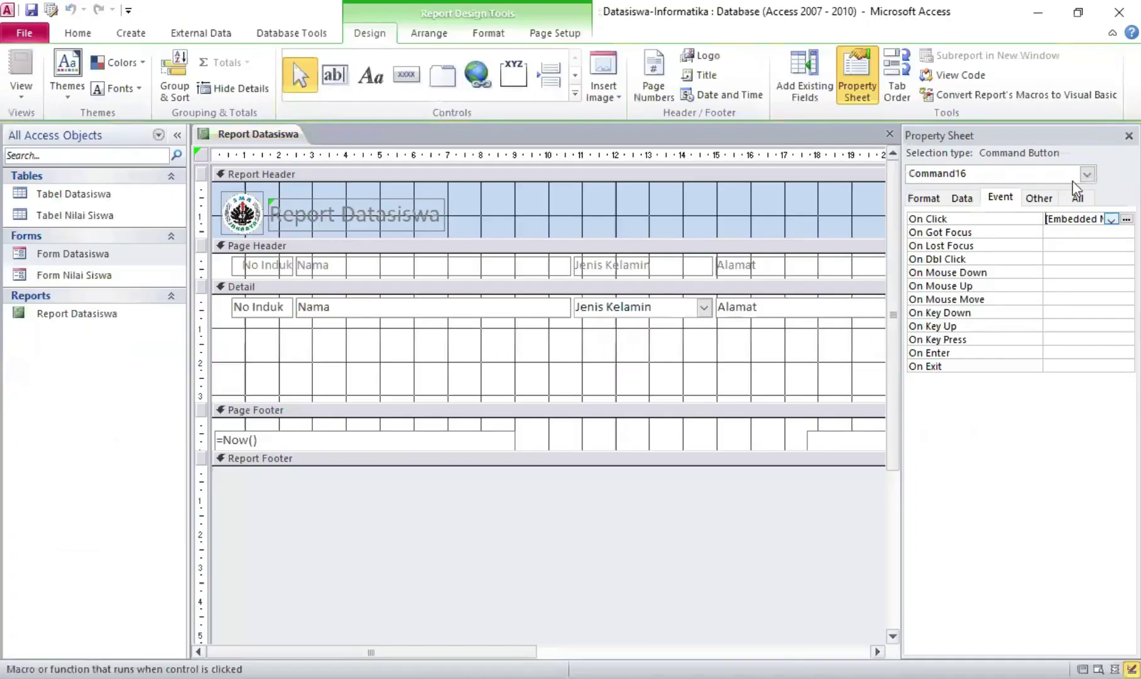
click(1129, 136)
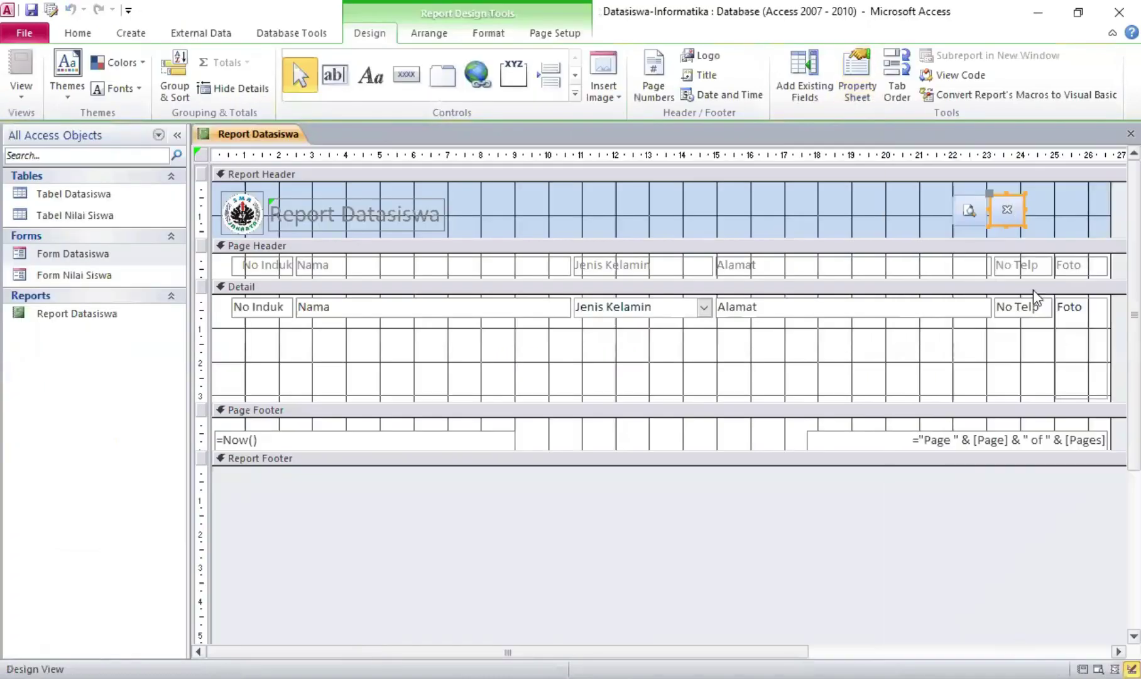
Preview Report Datasiswa in Report View, then return to Design View
right_click(274, 134)
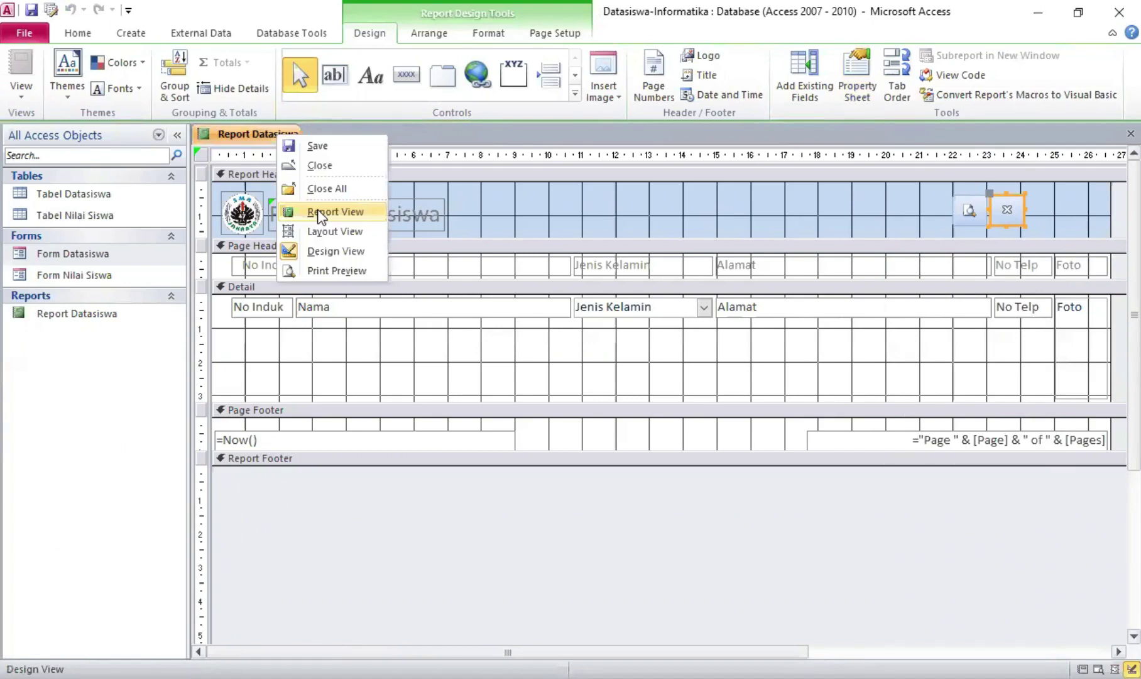
click(321, 213)
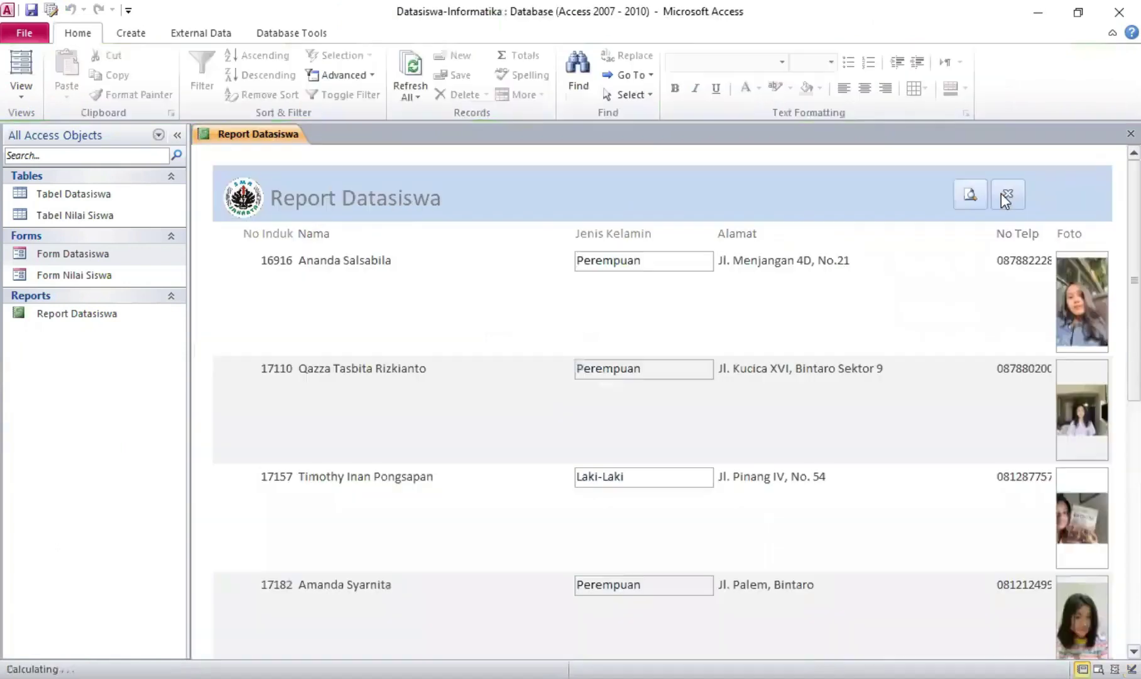
click(1002, 194)
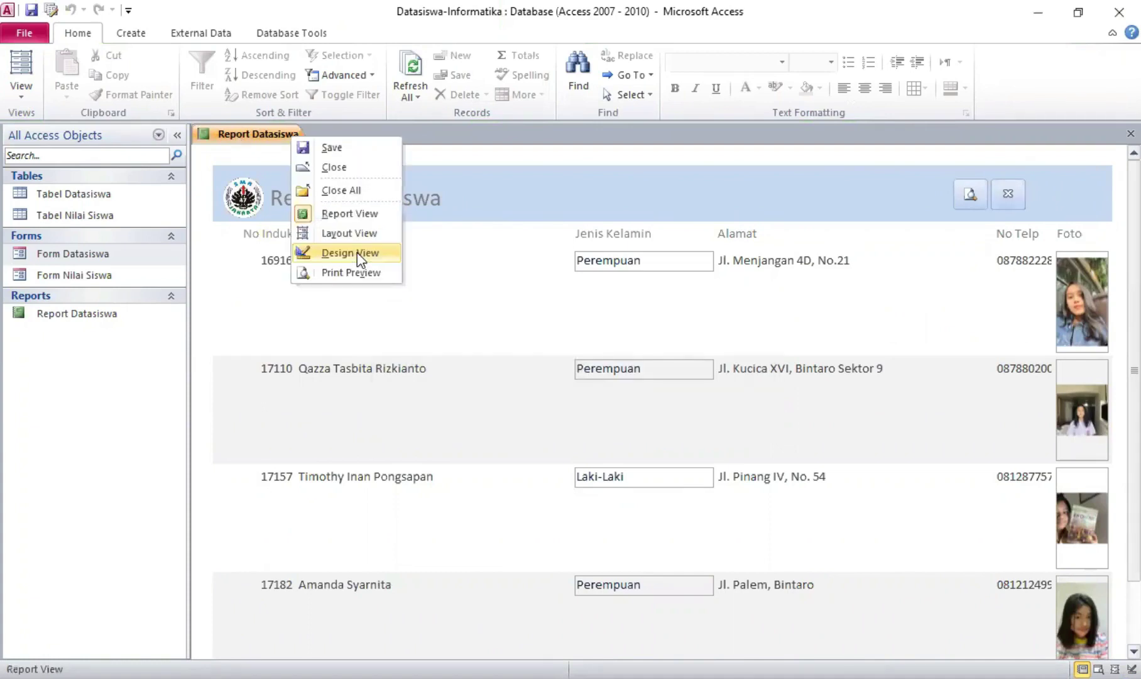
key(Return)
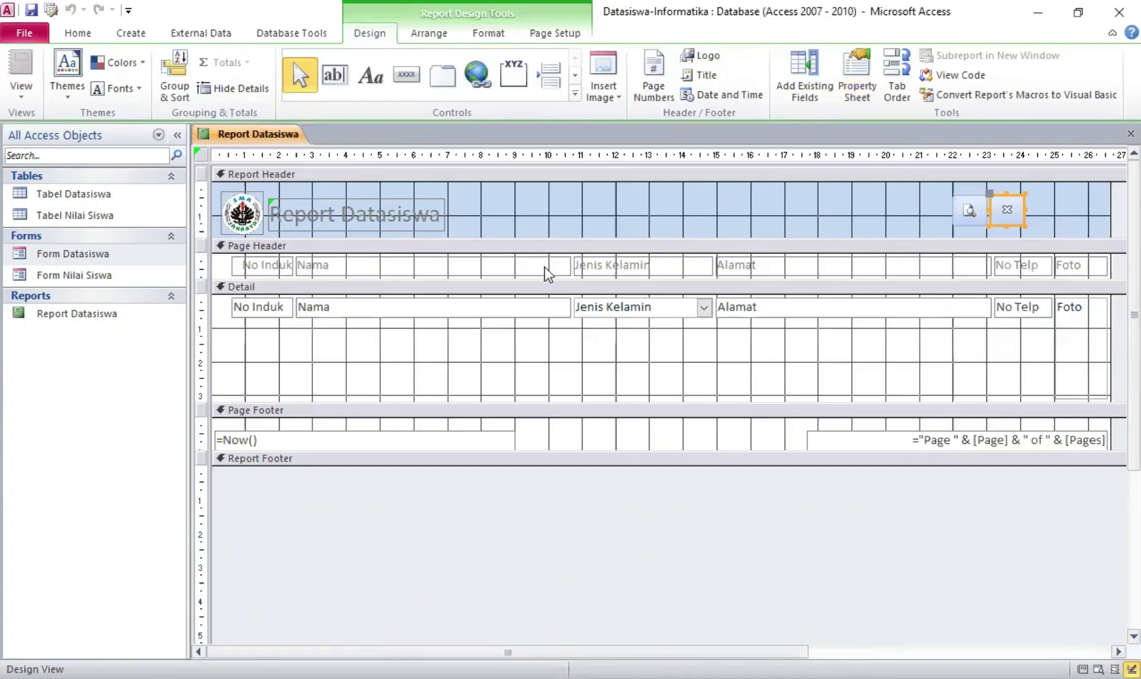
Narrow the Nama column and shift the Jenis Kelamin column to the left
click(566, 266)
drag(571, 266, 518, 268)
drag(304, 258, 324, 258)
click(324, 302)
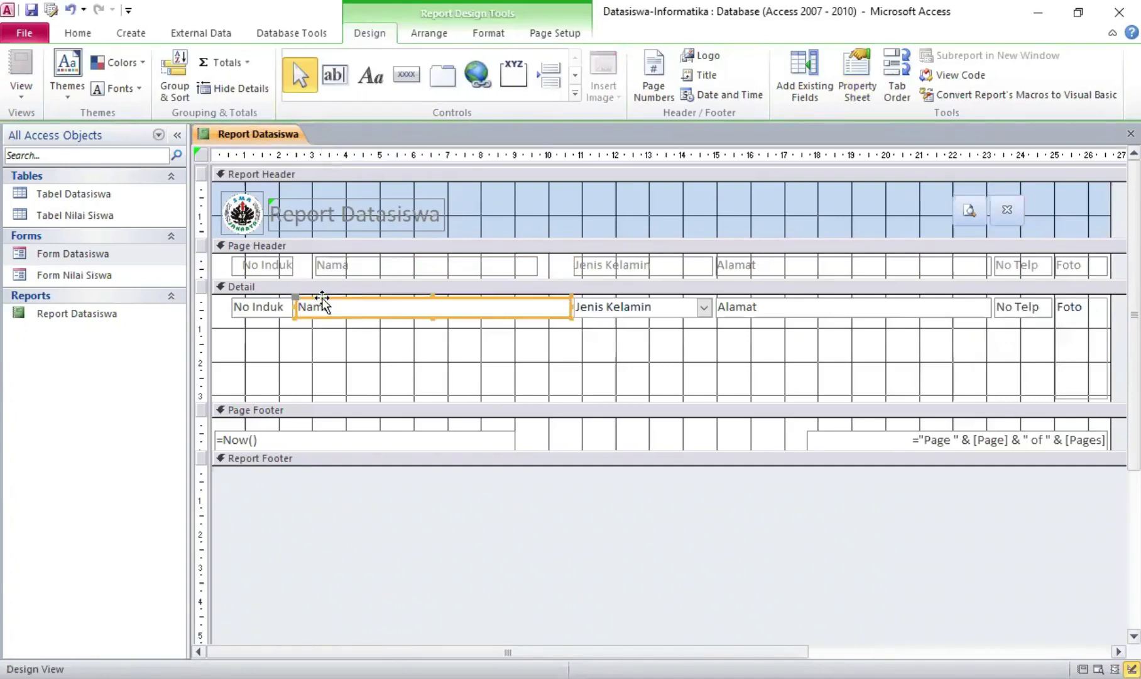
drag(570, 308, 518, 308)
drag(304, 299, 324, 299)
drag(577, 259, 554, 259)
drag(577, 300, 555, 299)
Move the Alamat column left, resize it, and shift the No Telp column
drag(991, 308, 962, 307)
drag(719, 299, 710, 299)
drag(719, 259, 710, 259)
drag(831, 318, 831, 341)
drag(955, 322, 943, 321)
drag(995, 307, 968, 308)
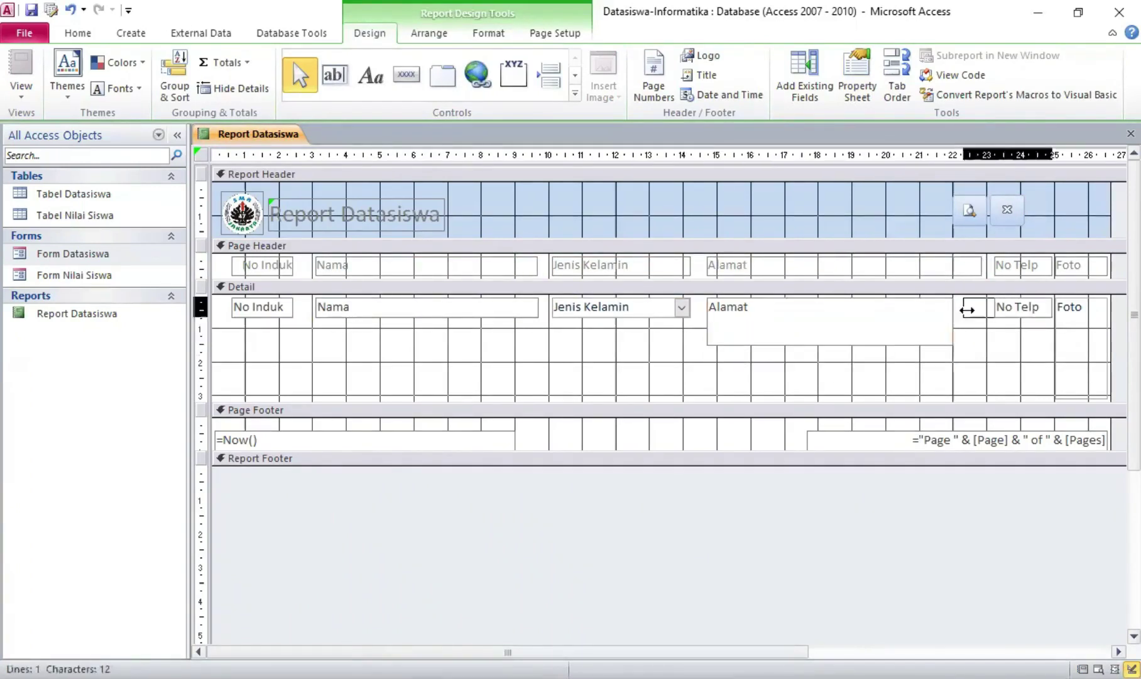
Narrow the Alamat label and move and resize the No Telp controls leftward
click(965, 265)
drag(982, 266, 899, 265)
drag(995, 266, 956, 265)
drag(1052, 266, 1046, 265)
drag(944, 321, 901, 321)
drag(804, 345, 804, 362)
drag(956, 307, 920, 307)
drag(1046, 307, 1021, 307)
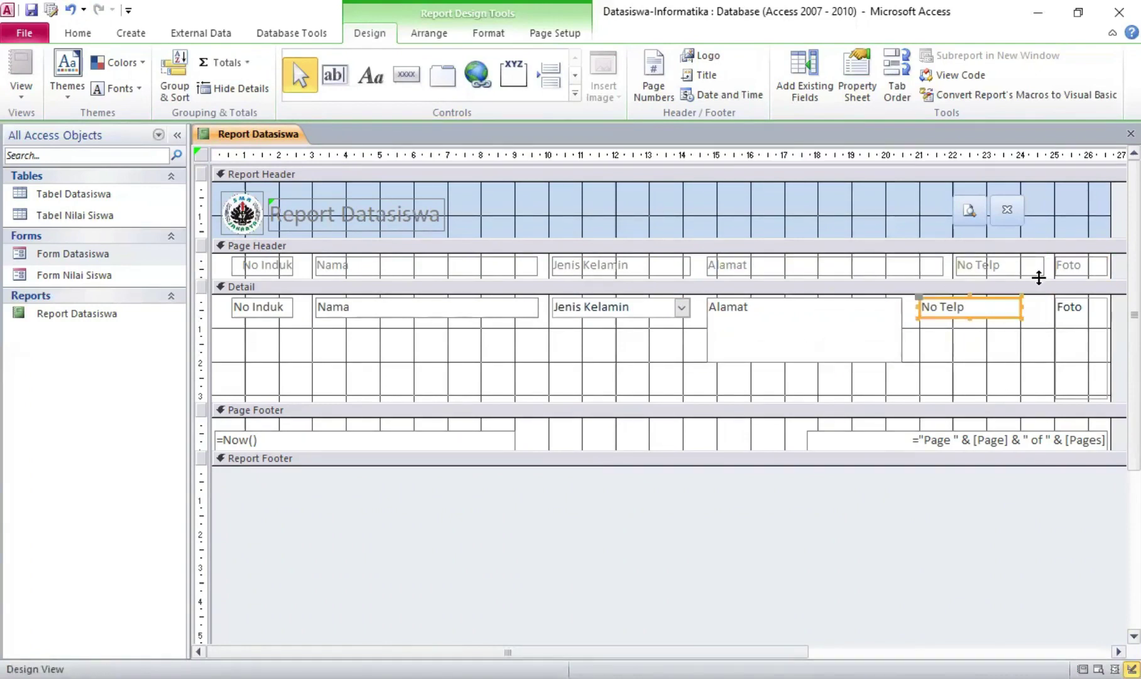
drag(956, 265, 920, 265)
click(1059, 349)
Switch to Report View and scroll through the records to check the new layout
right_click(230, 135)
click(316, 214)
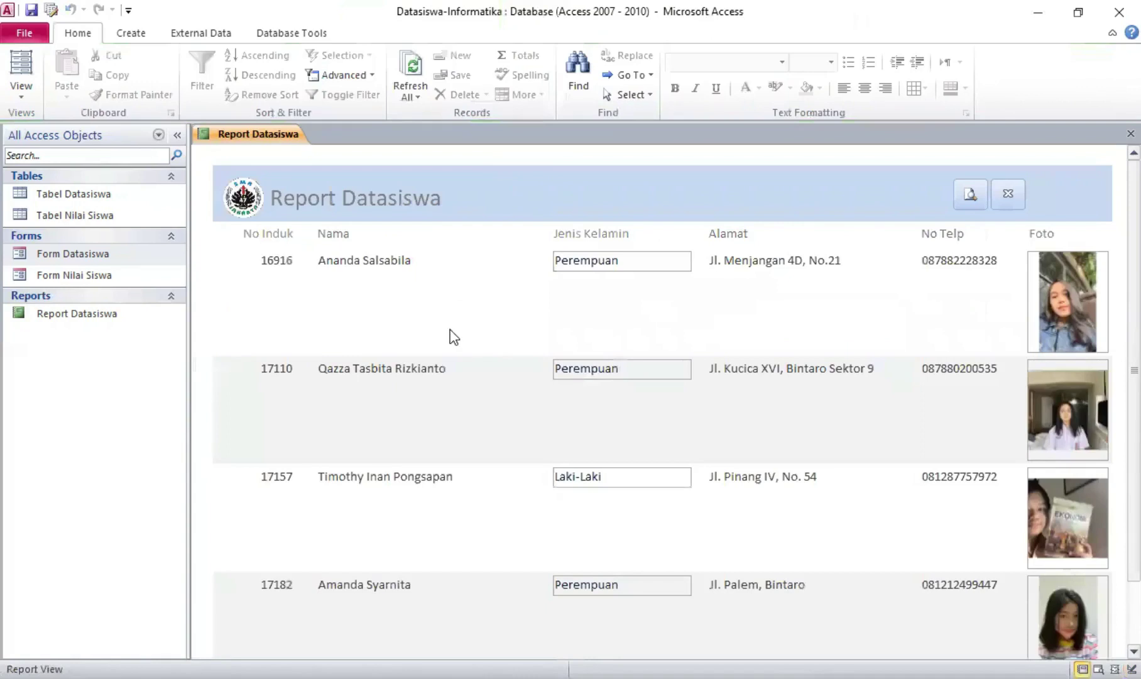
scroll(1099, 272, down, 1)
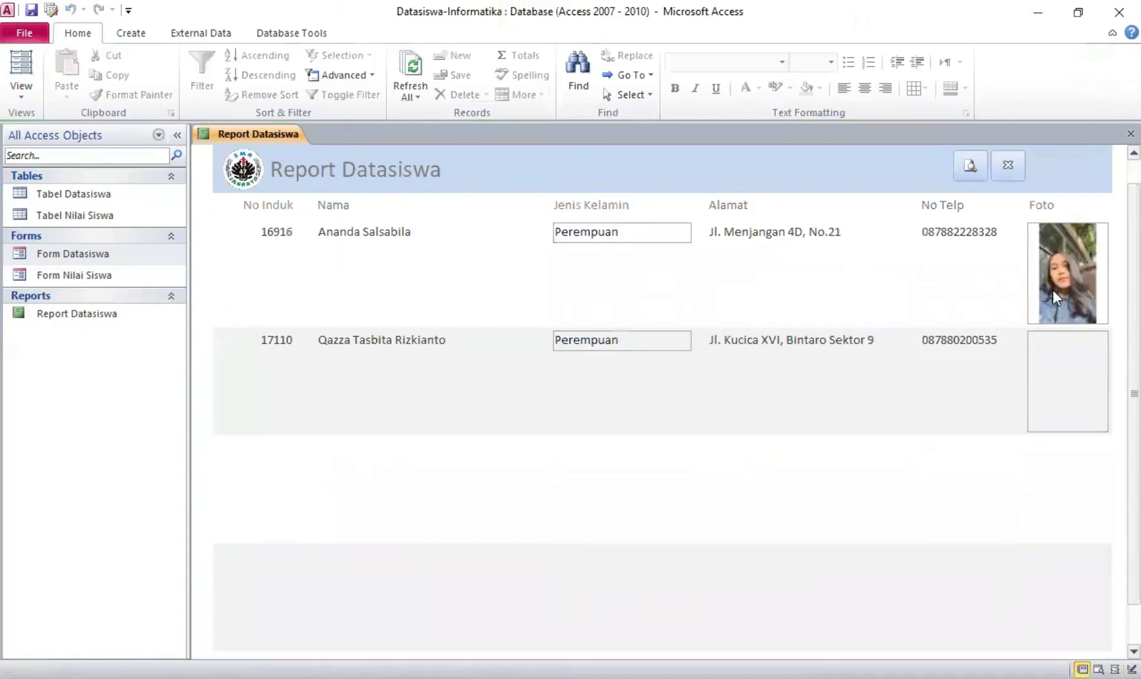
scroll(1054, 289, down, 4)
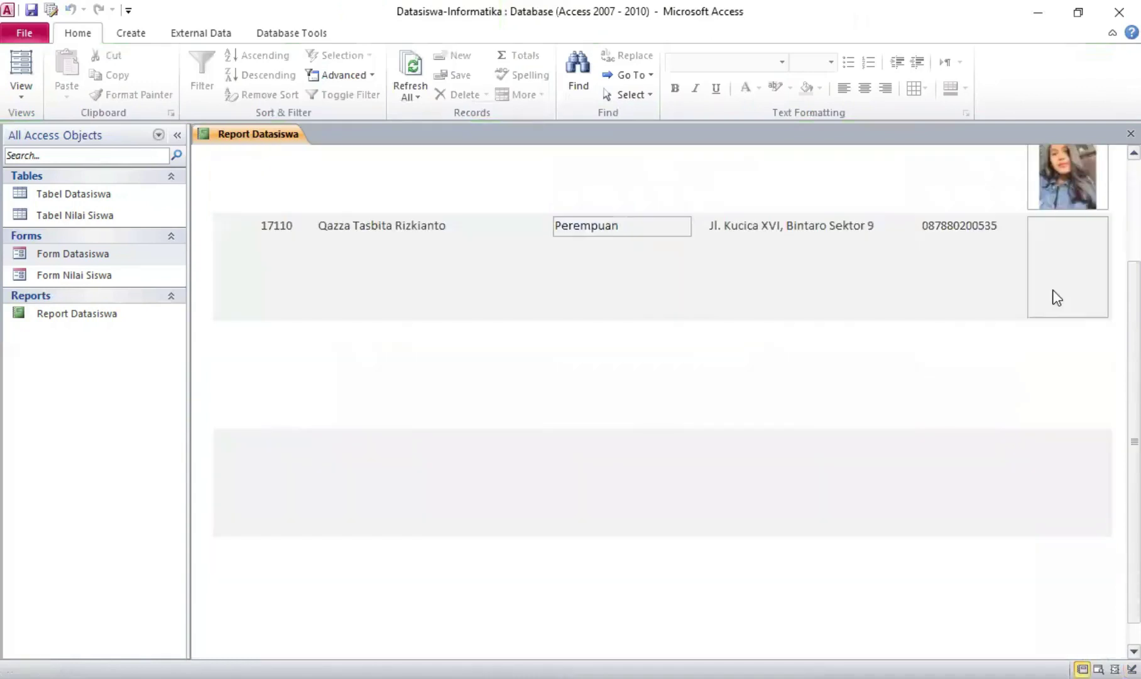
scroll(1053, 295, up, 5)
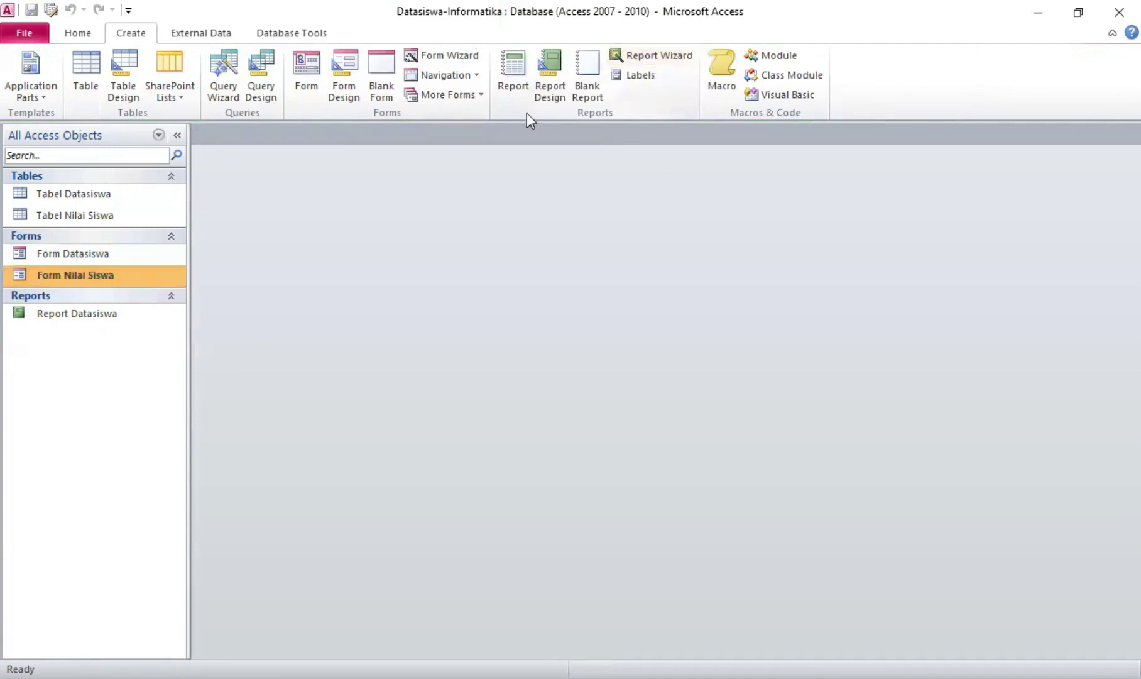
Run the Report Wizard on all Tabel Nilai Siswa fields, sorted by No Induk, tabular portrait
click(660, 55)
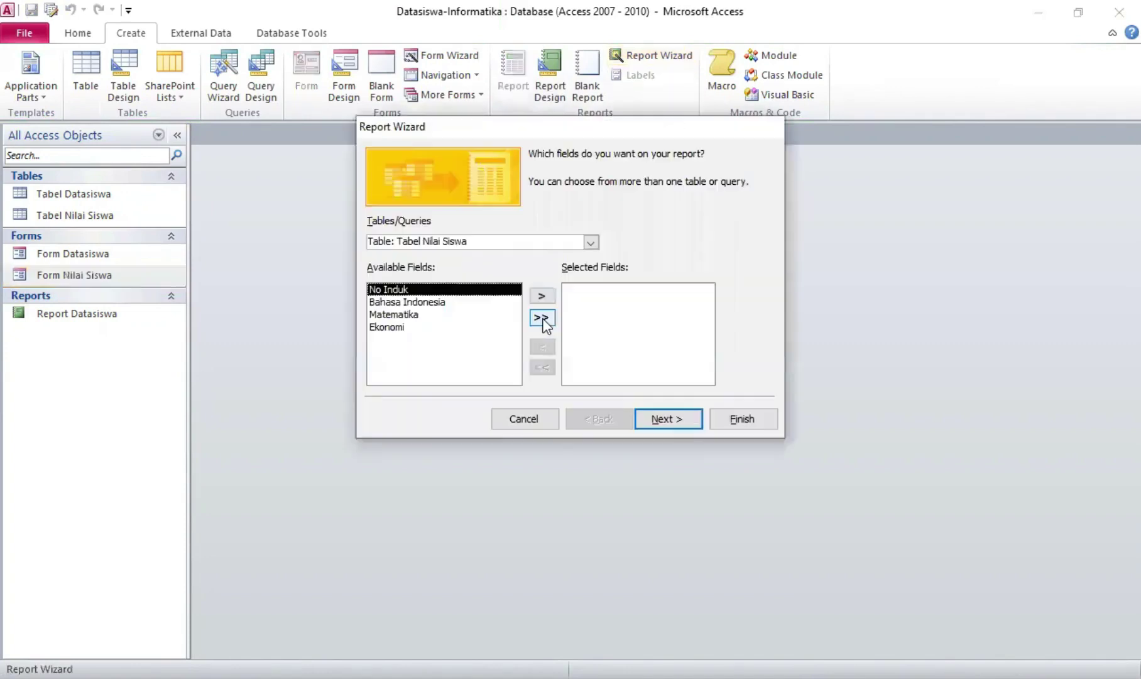
click(542, 318)
click(669, 421)
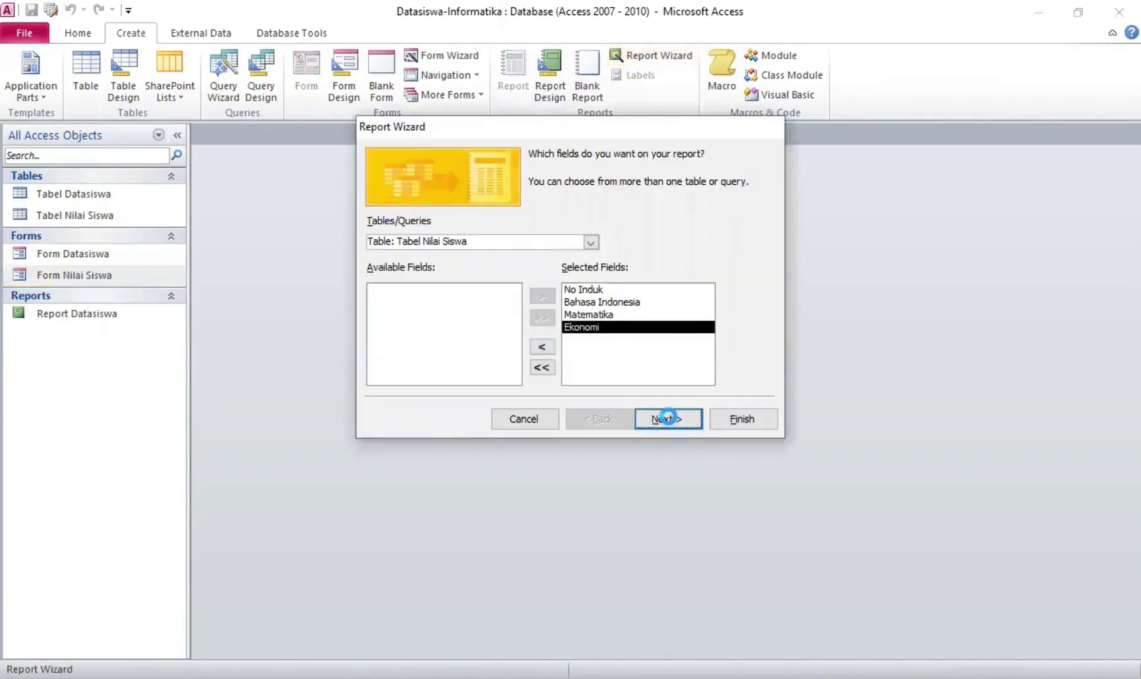
click(654, 418)
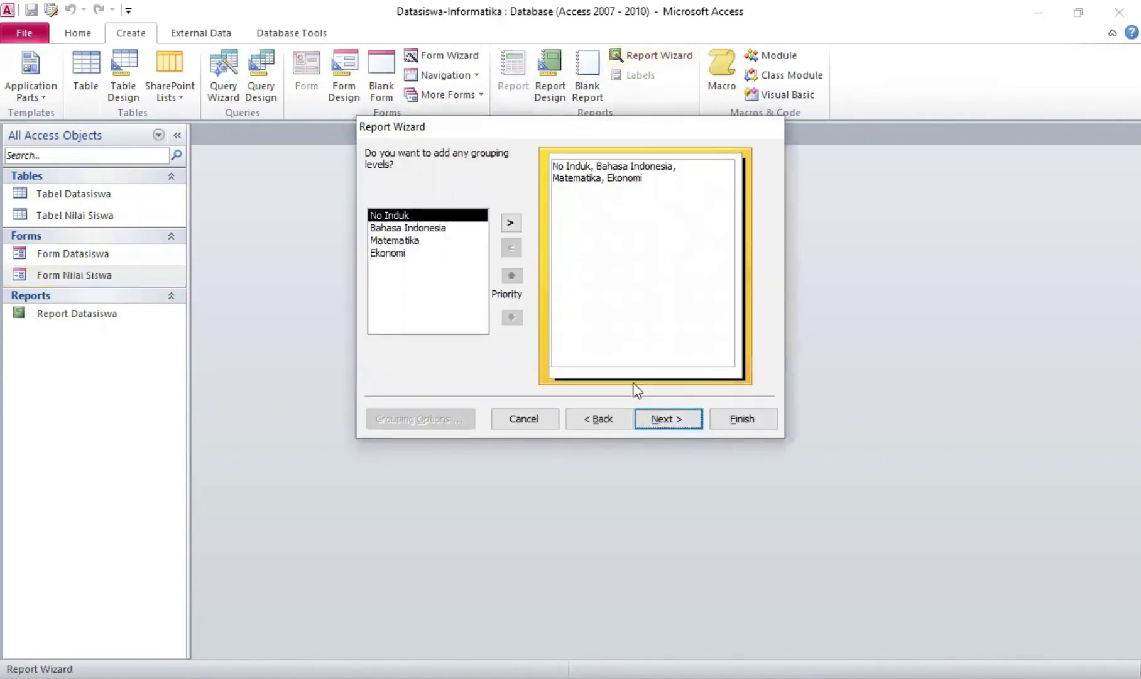
click(682, 214)
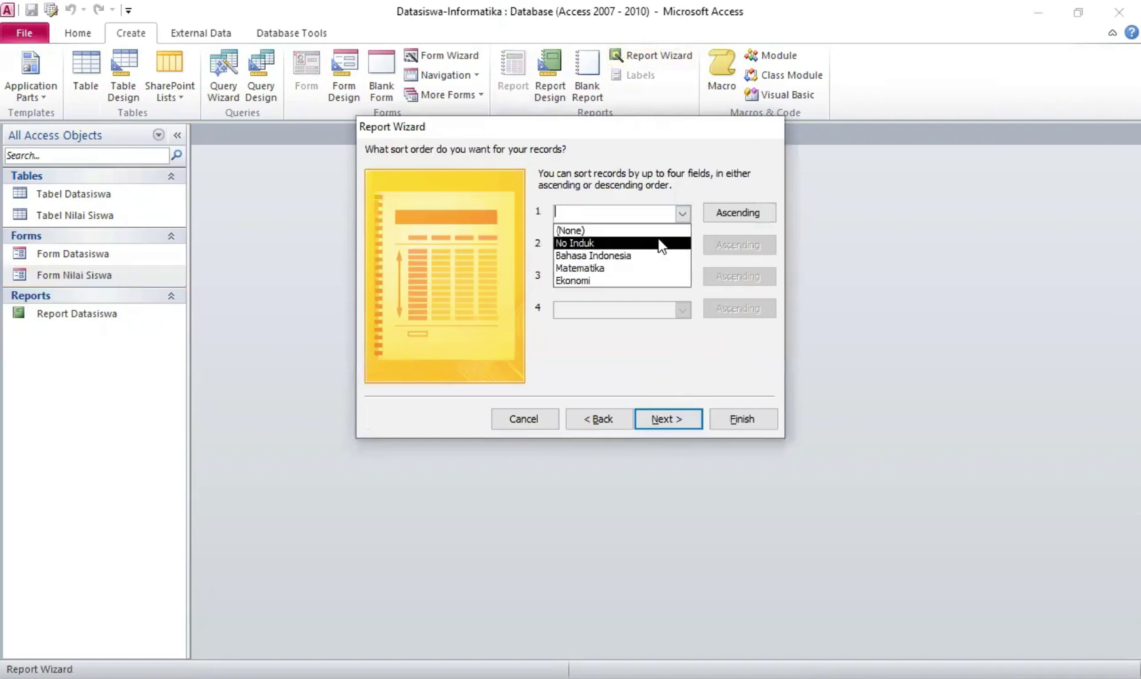
click(662, 243)
click(682, 418)
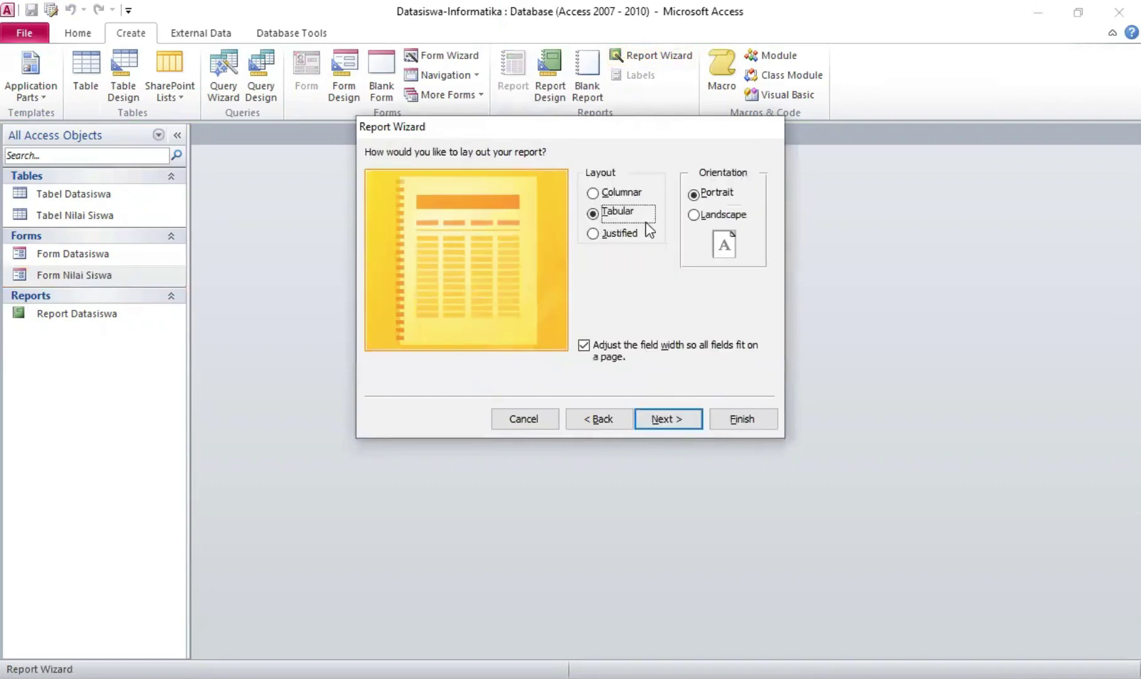
click(672, 424)
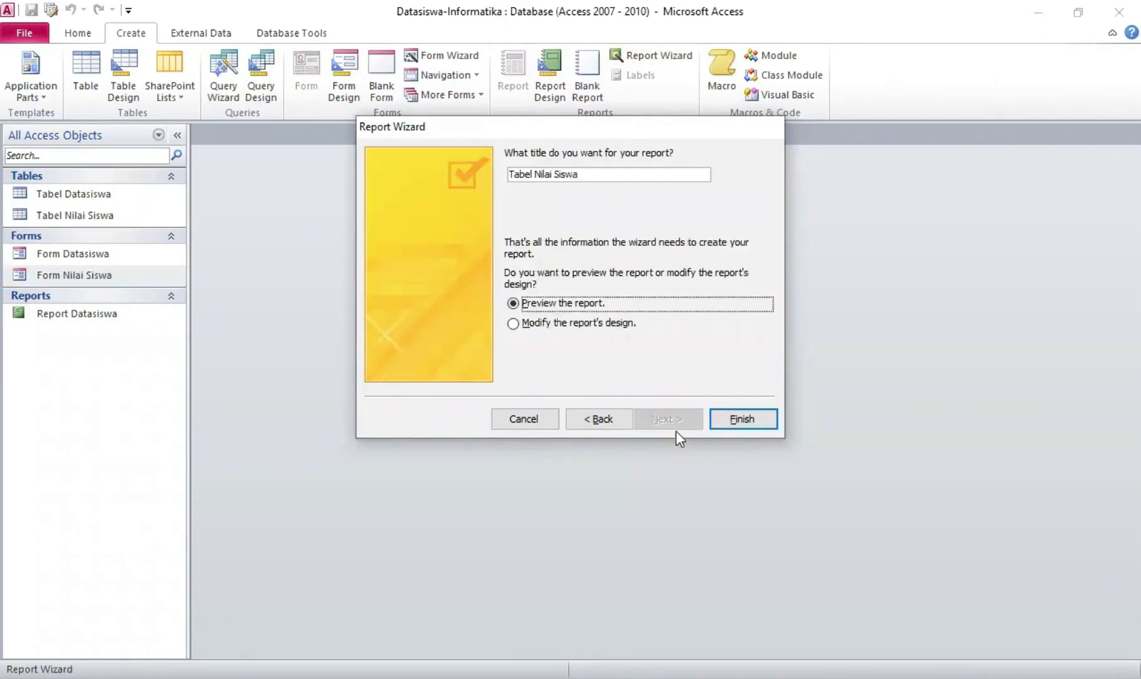
Retitle the report 'Report Nilai Siswa' and finish the wizard
drag(534, 174, 498, 181)
key(BackSpace)
text(Report)
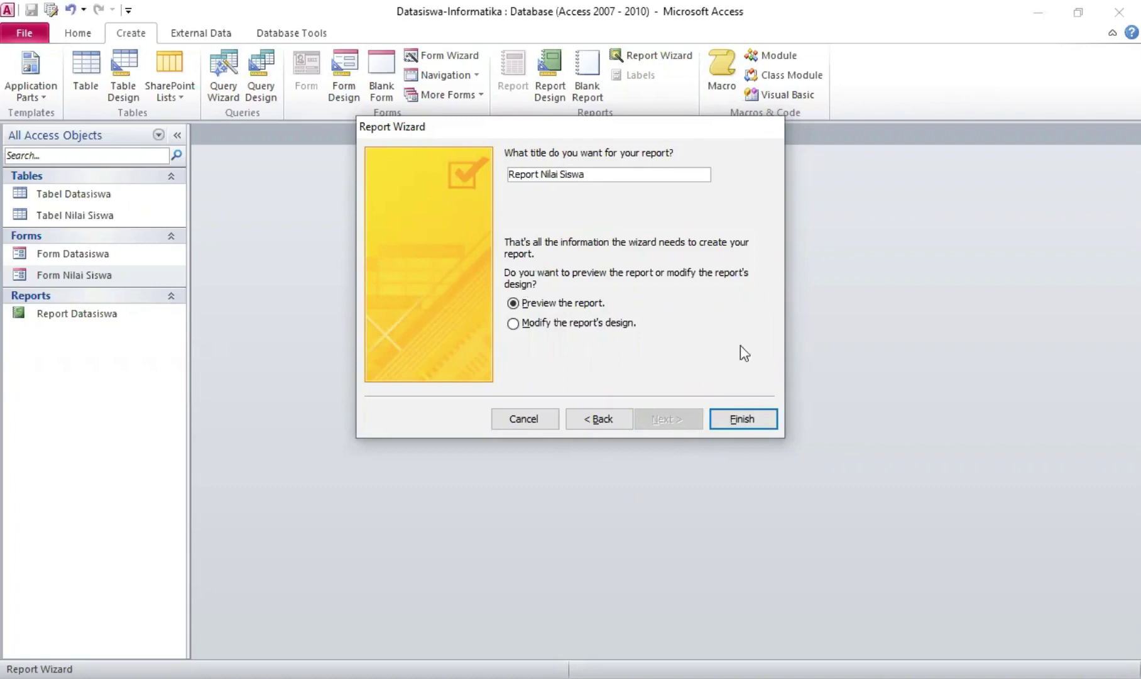
click(743, 418)
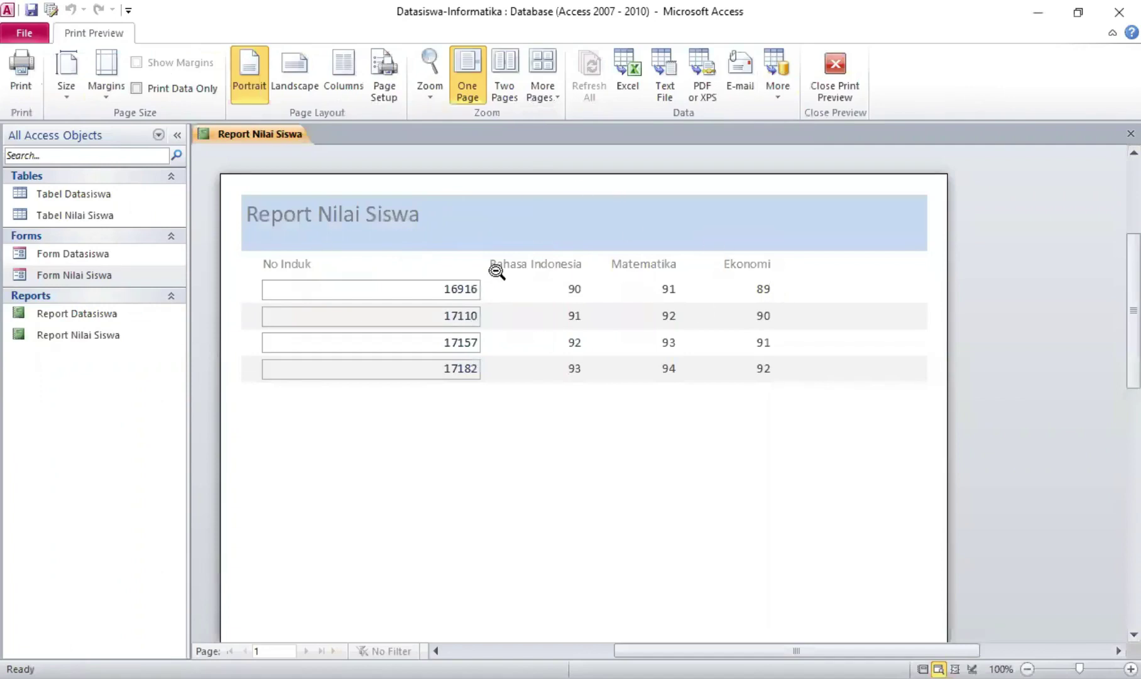
Switch Report Nilai Siswa from print preview to Design View
right_click(293, 137)
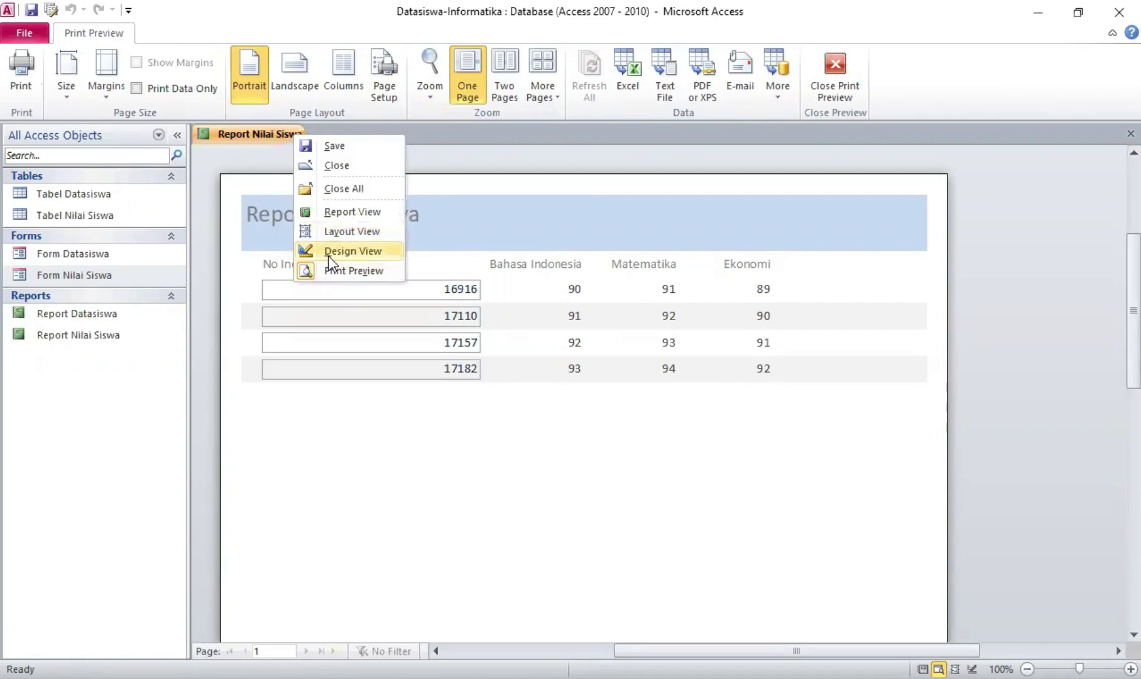
click(329, 258)
Insert the school logo image into the header and place the Report Nilai Siswa title beside it
click(312, 215)
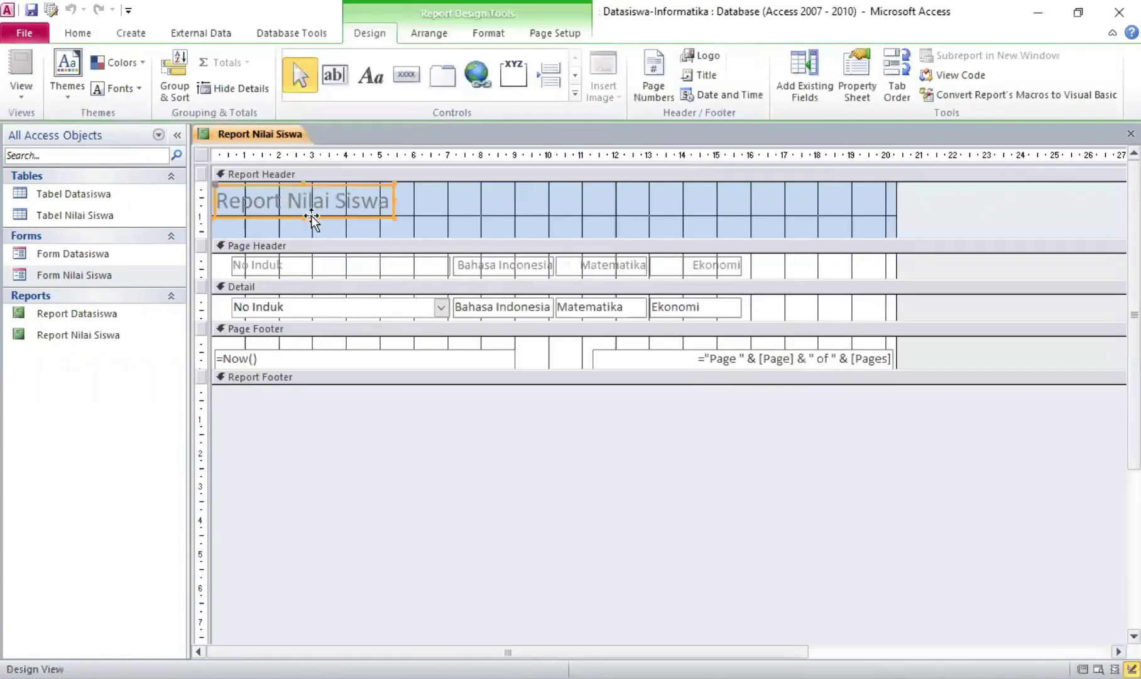
drag(312, 215, 381, 217)
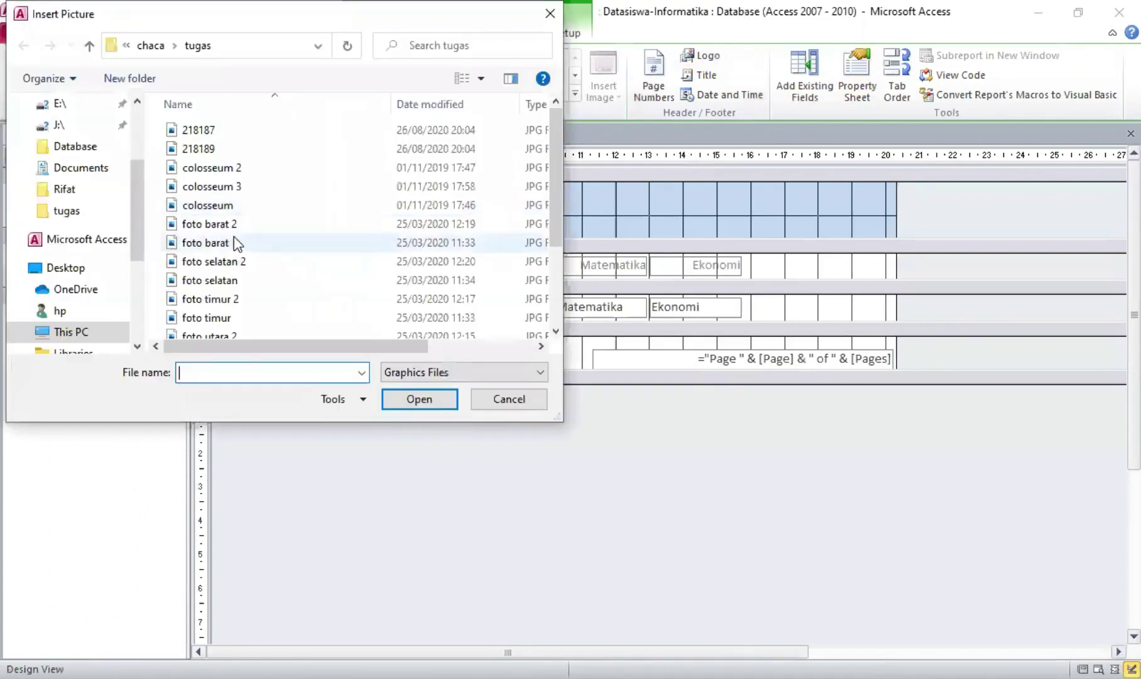
scroll(300, 244, down, 2)
click(203, 294)
click(436, 399)
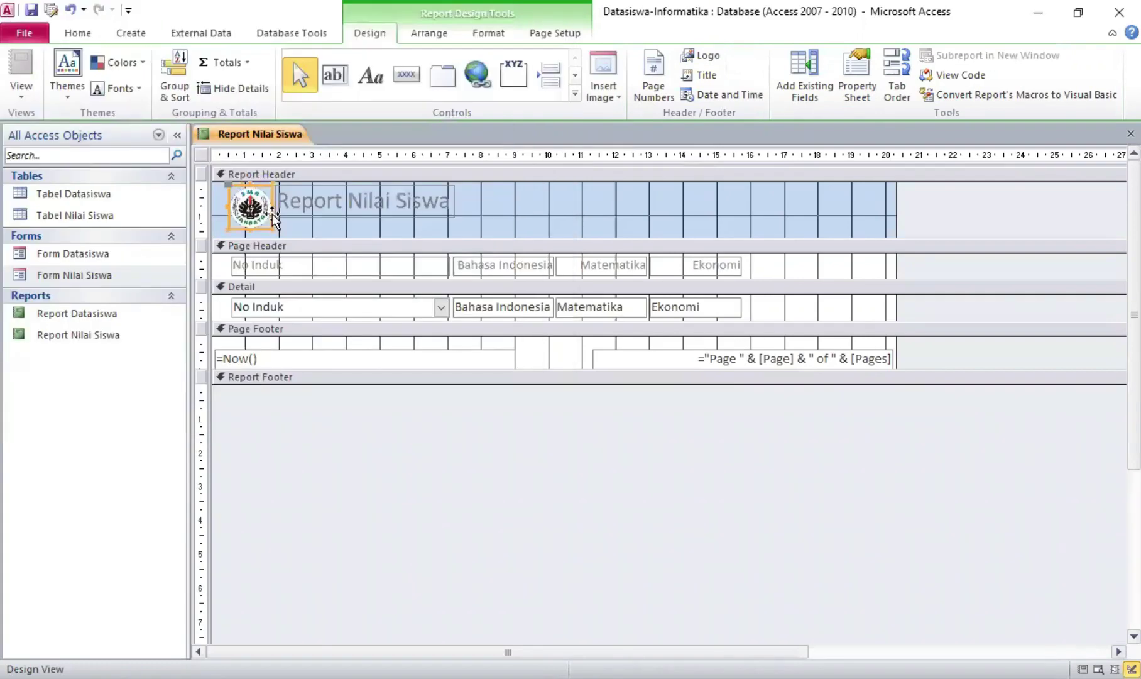
drag(277, 187, 275, 190)
click(405, 76)
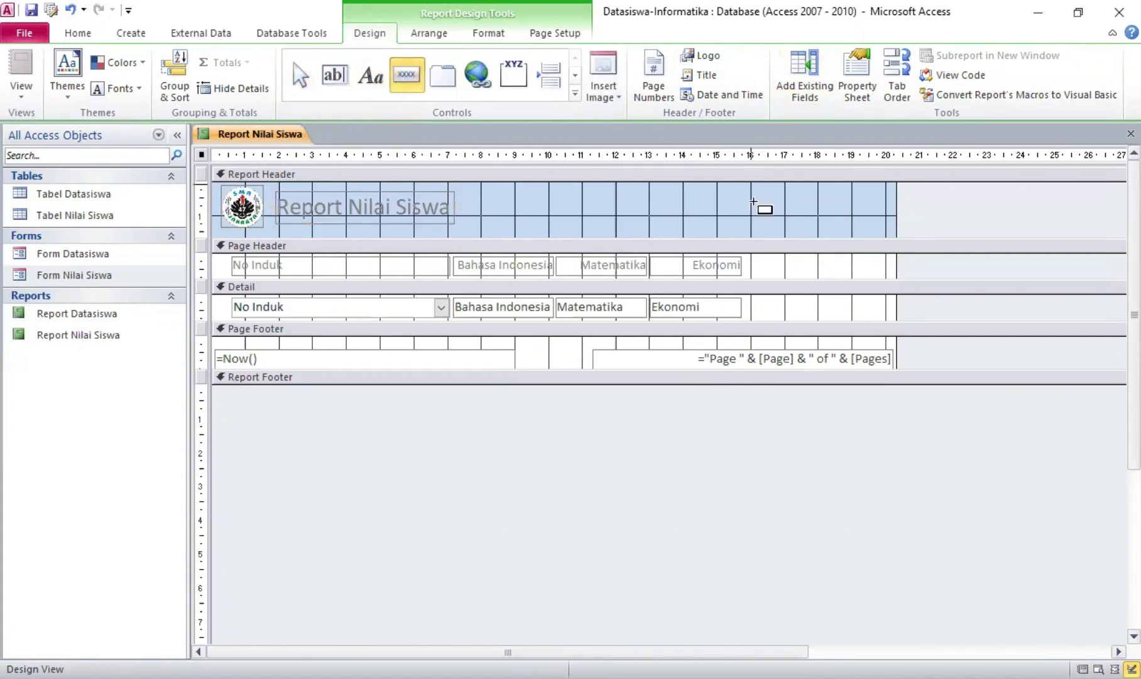
Draw a button in the report header and set its Picture to Close Window
drag(751, 184, 783, 215)
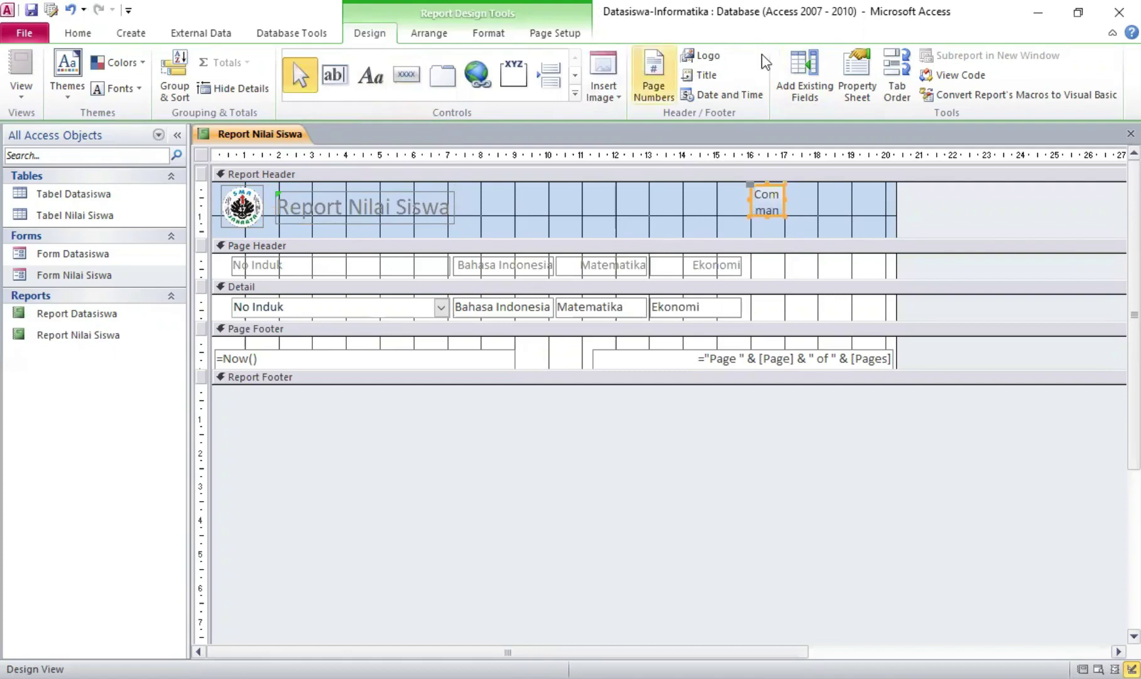
click(856, 68)
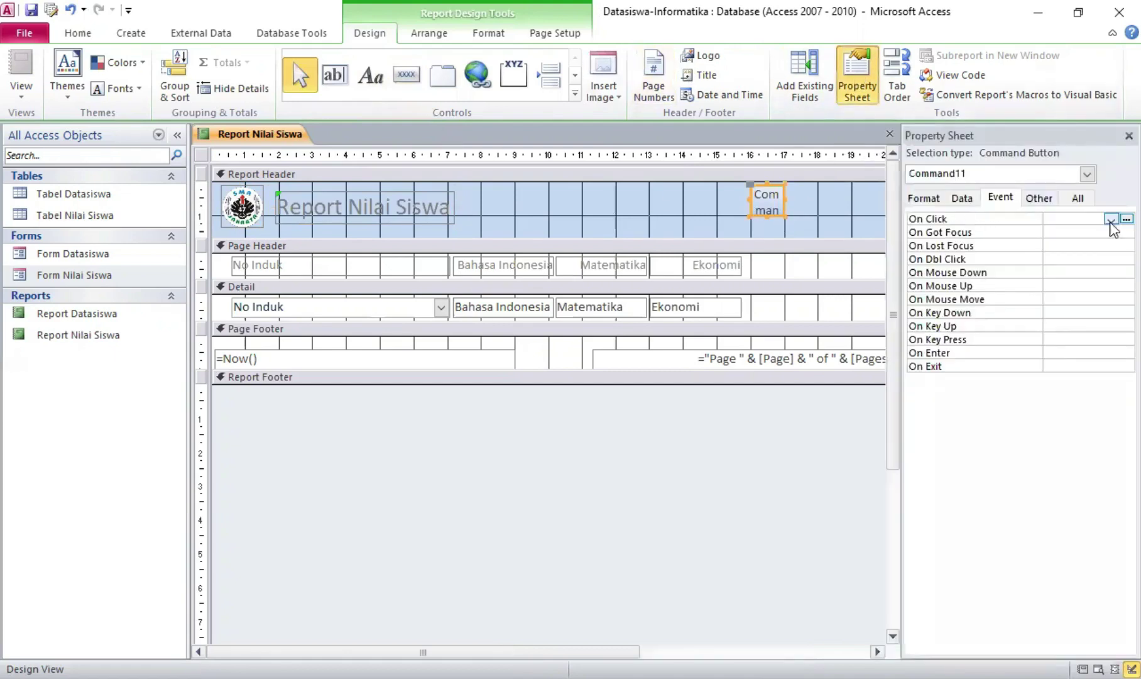
click(924, 198)
click(1111, 274)
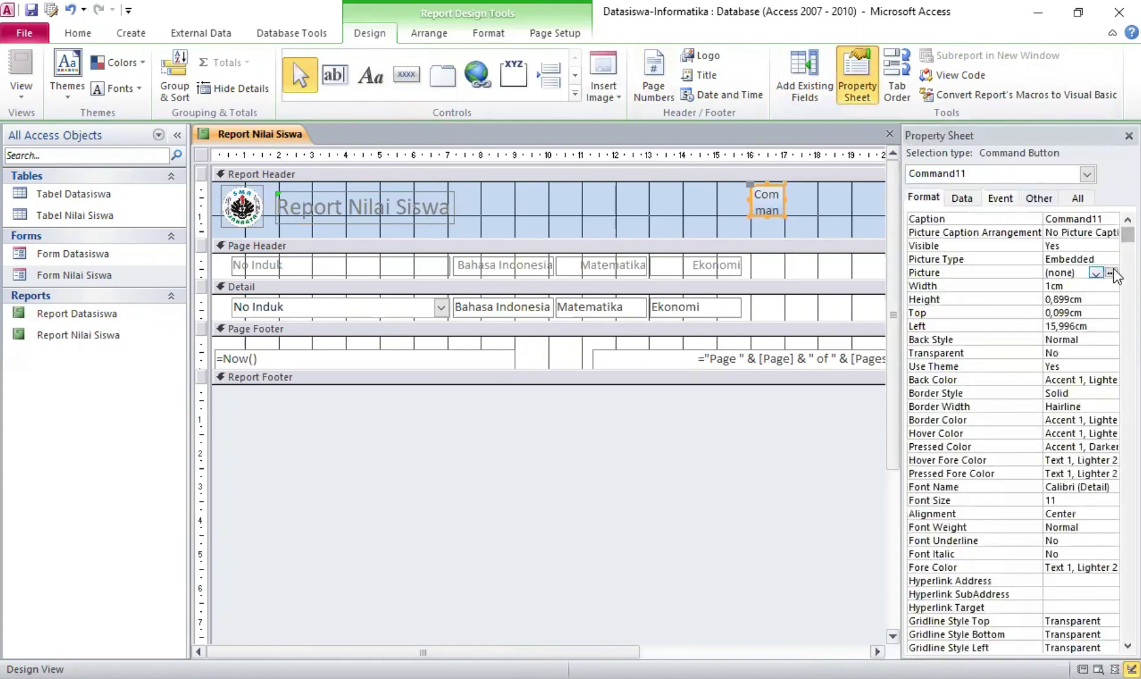
click(1112, 274)
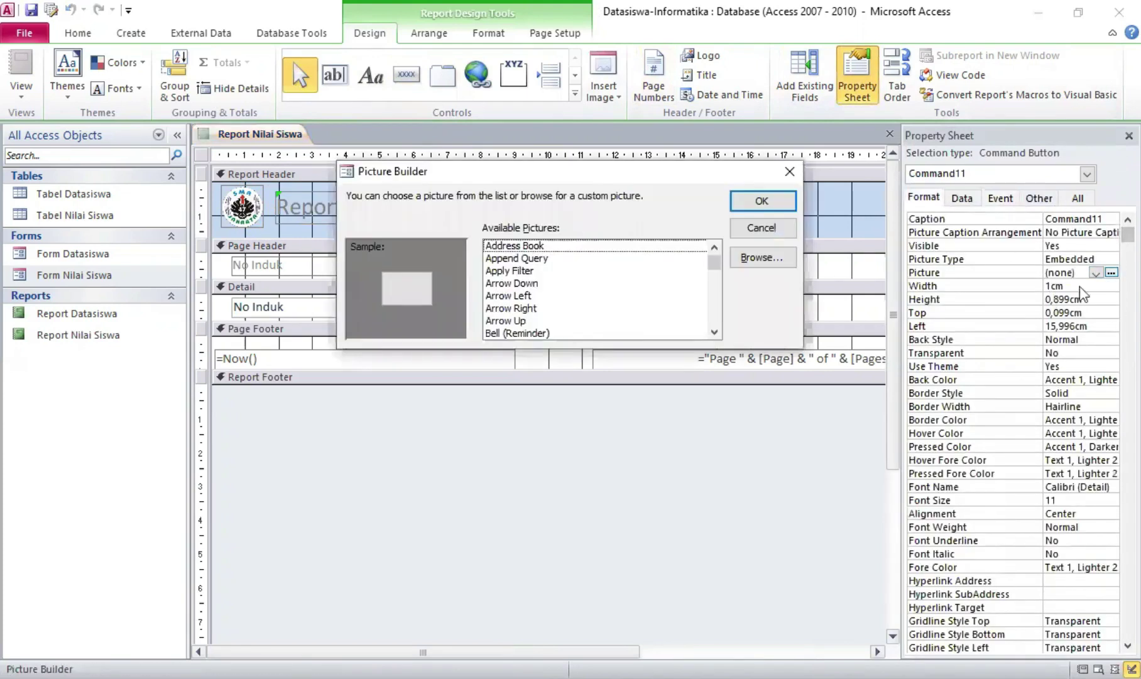
scroll(619, 286, down, 2)
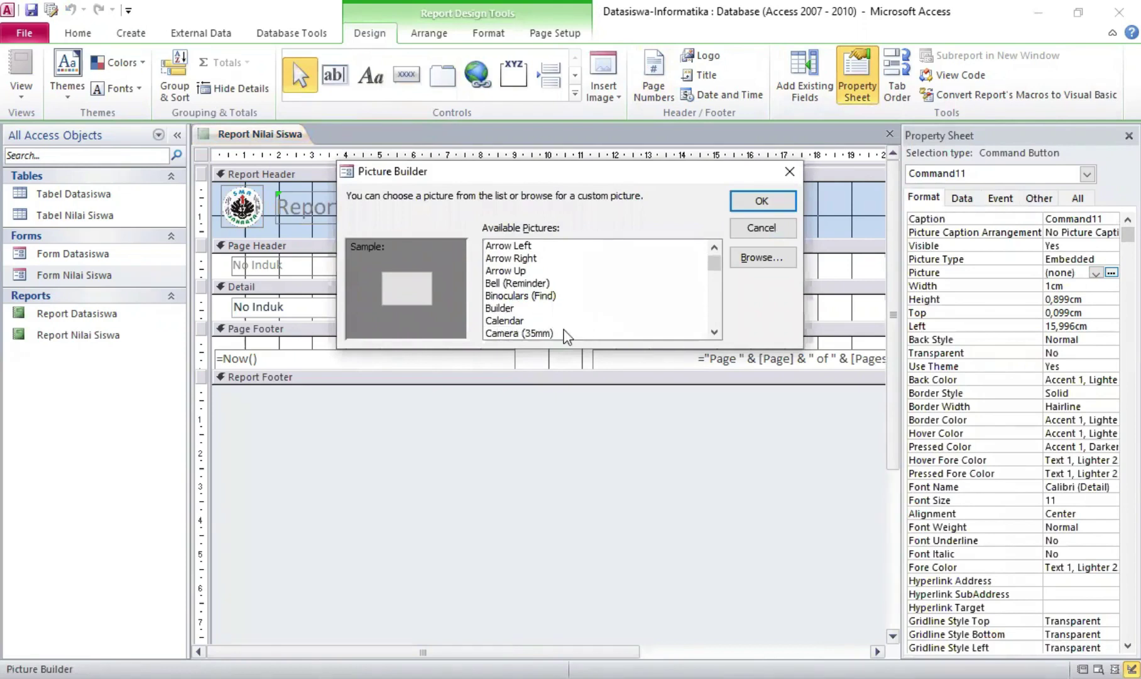
scroll(567, 336, down, 6)
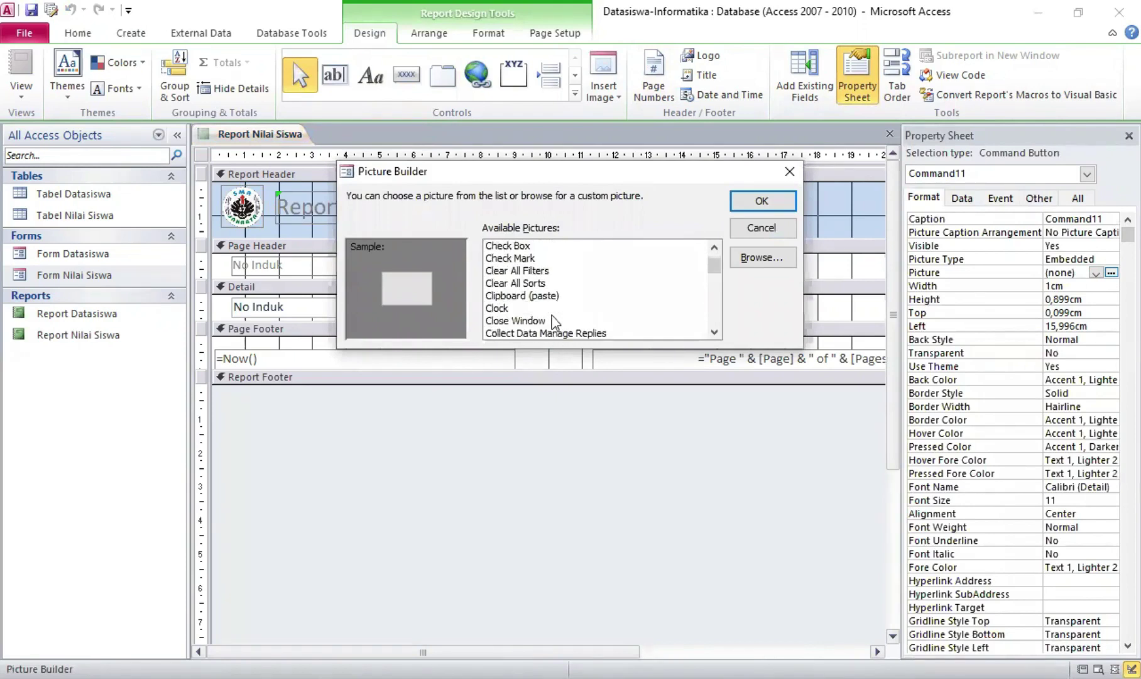
click(555, 321)
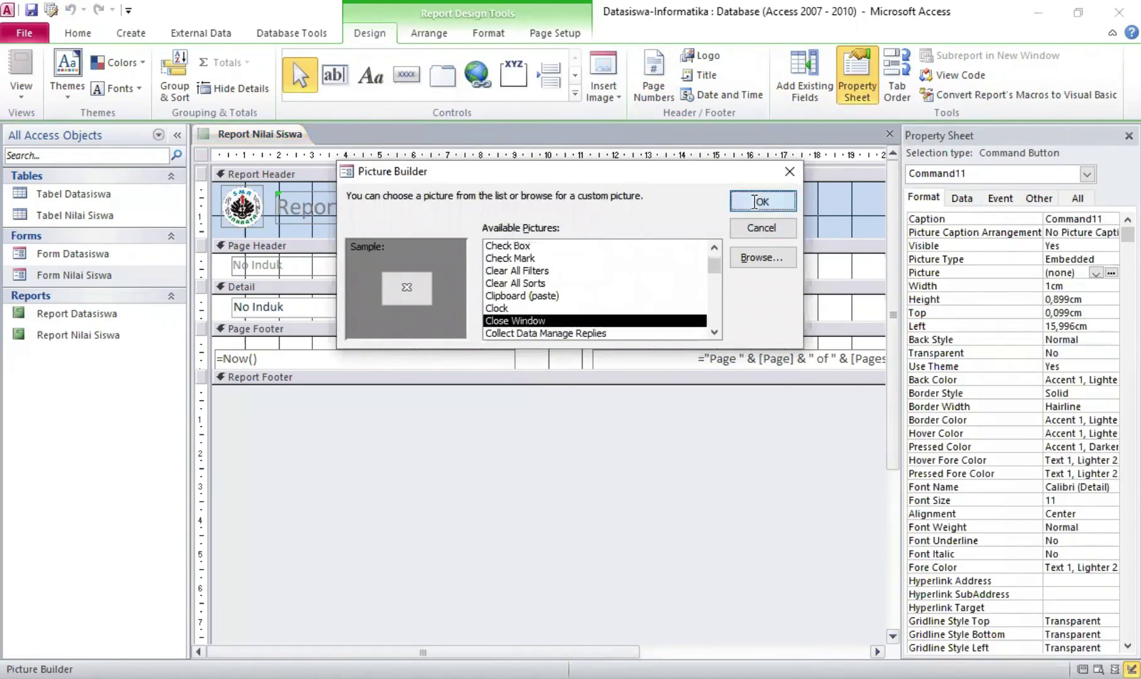
click(758, 201)
Give it an On Click macro: CloseWindow on Report 'Report Nilai Siswa', saved and closed
click(999, 198)
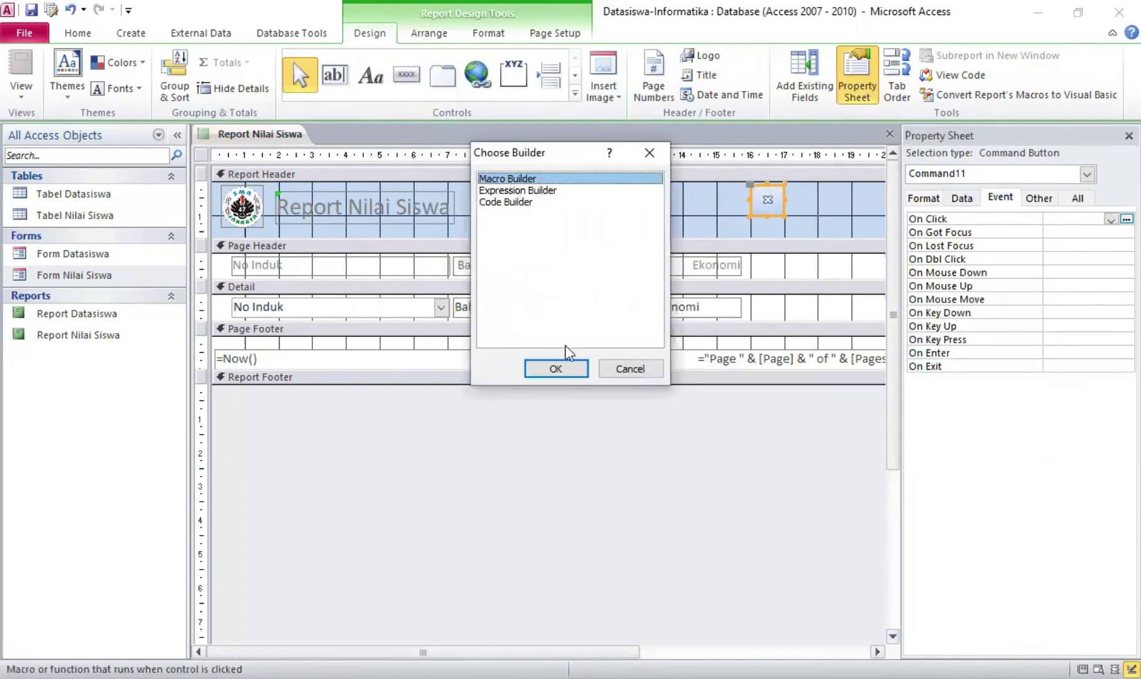
click(569, 369)
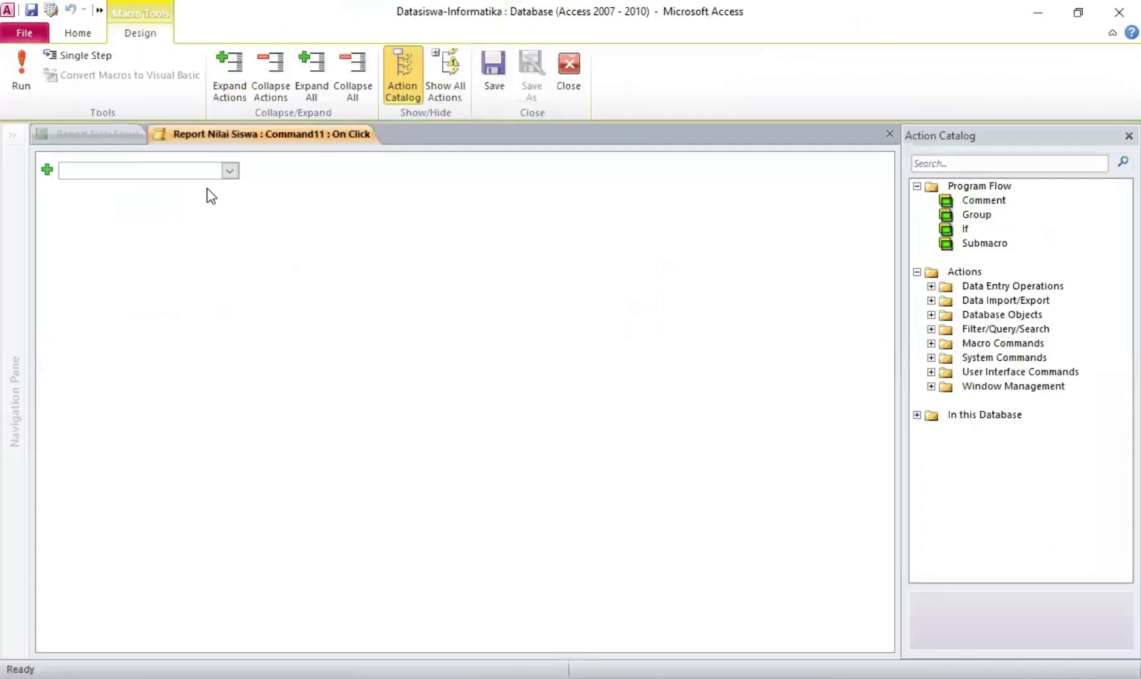
click(230, 170)
scroll(169, 295, down, 3)
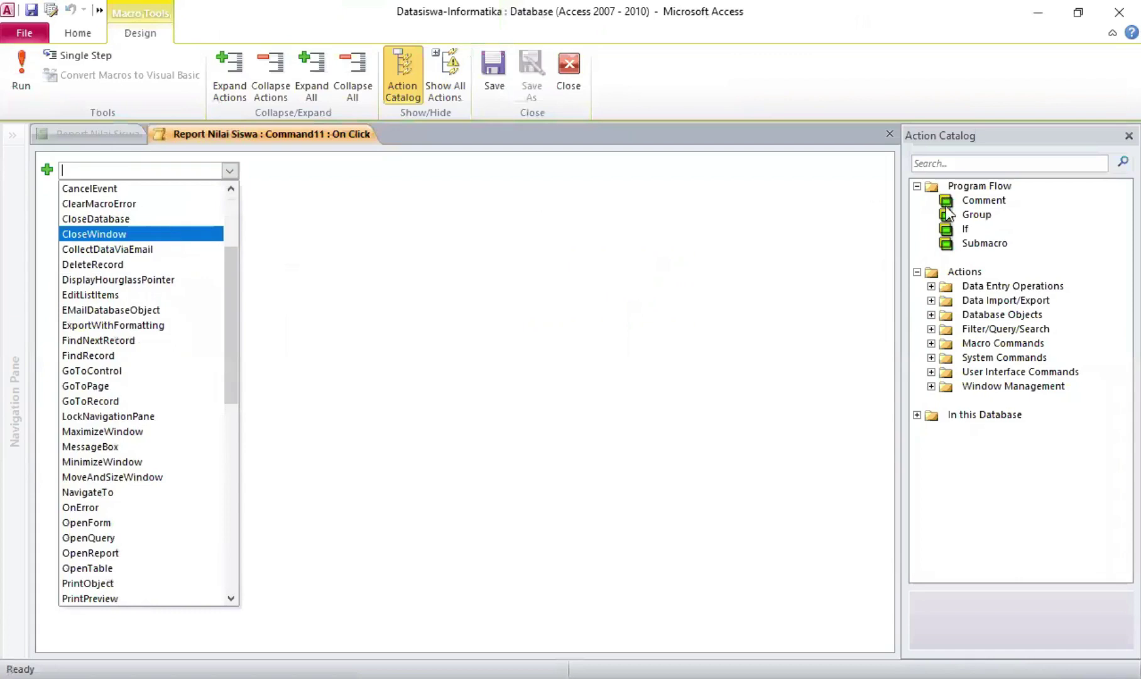
click(877, 185)
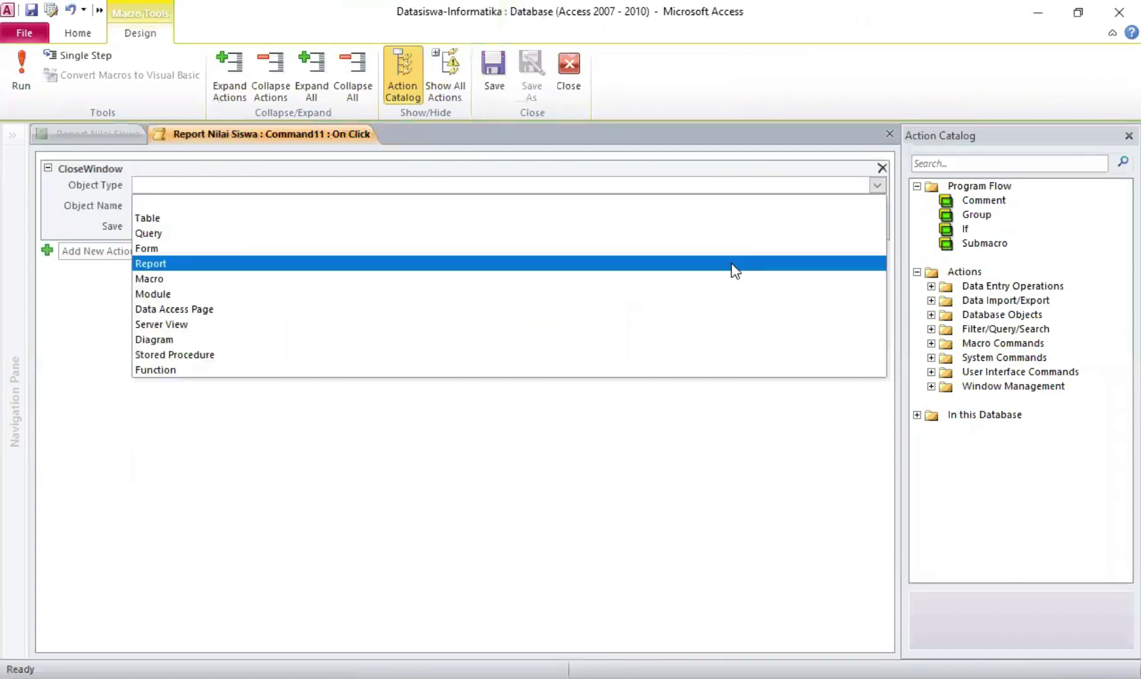
click(736, 264)
click(877, 207)
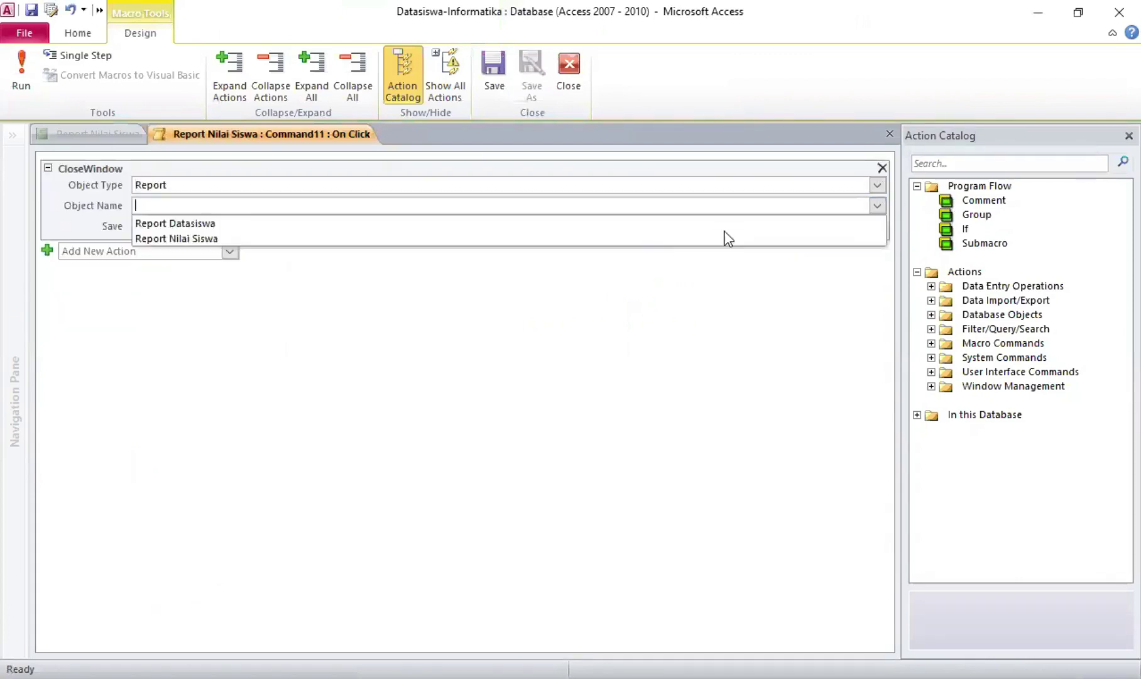
click(668, 241)
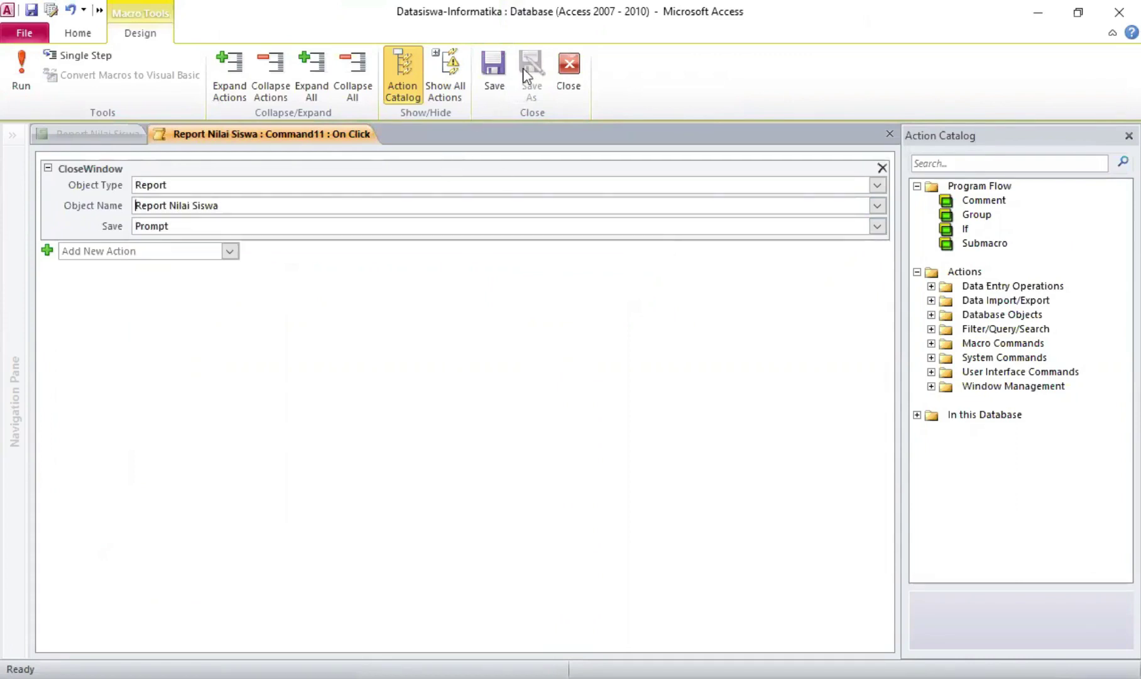
click(494, 67)
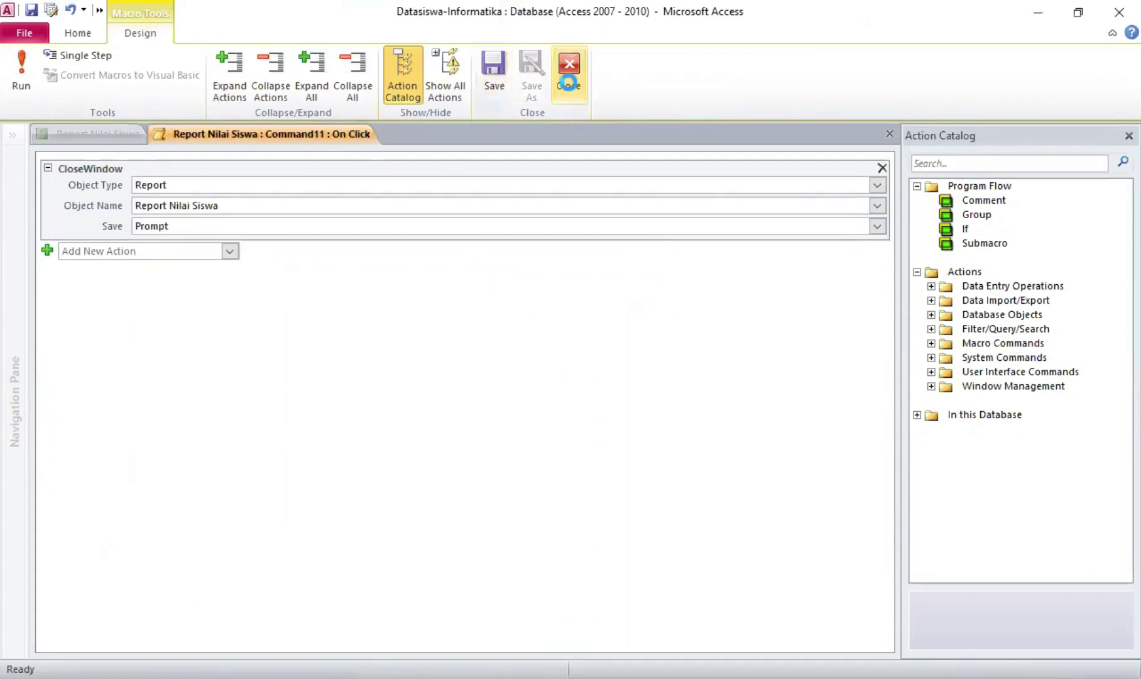
click(569, 69)
click(858, 76)
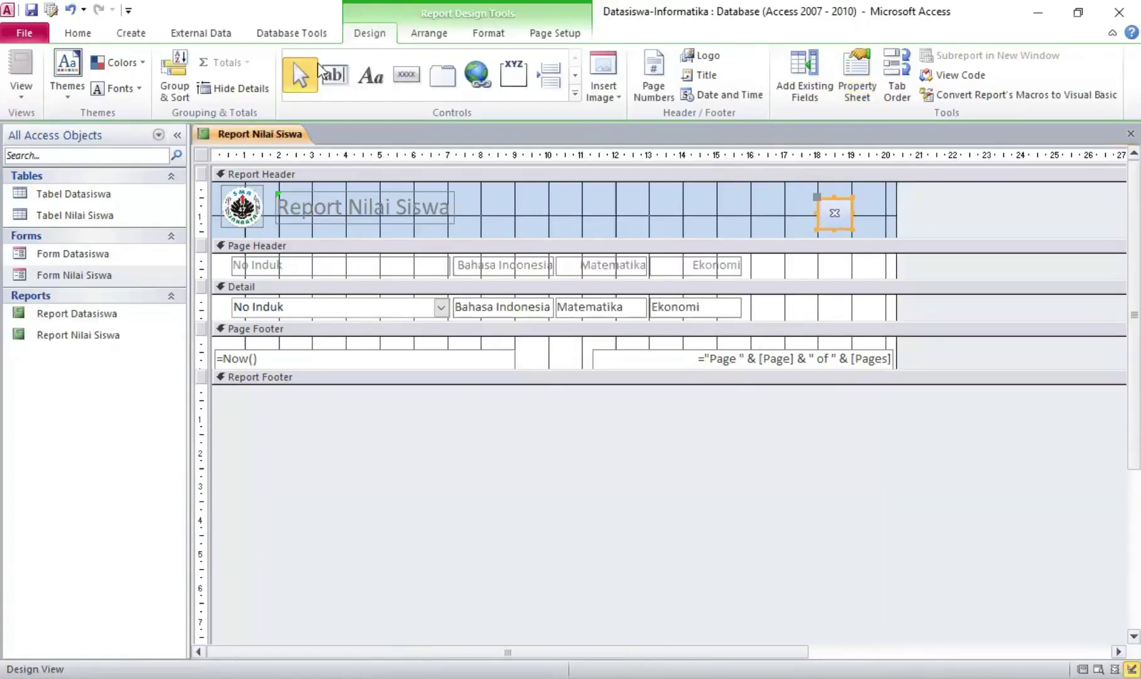
Draw a second header button and set its Picture to Preview
click(417, 78)
drag(781, 202, 817, 234)
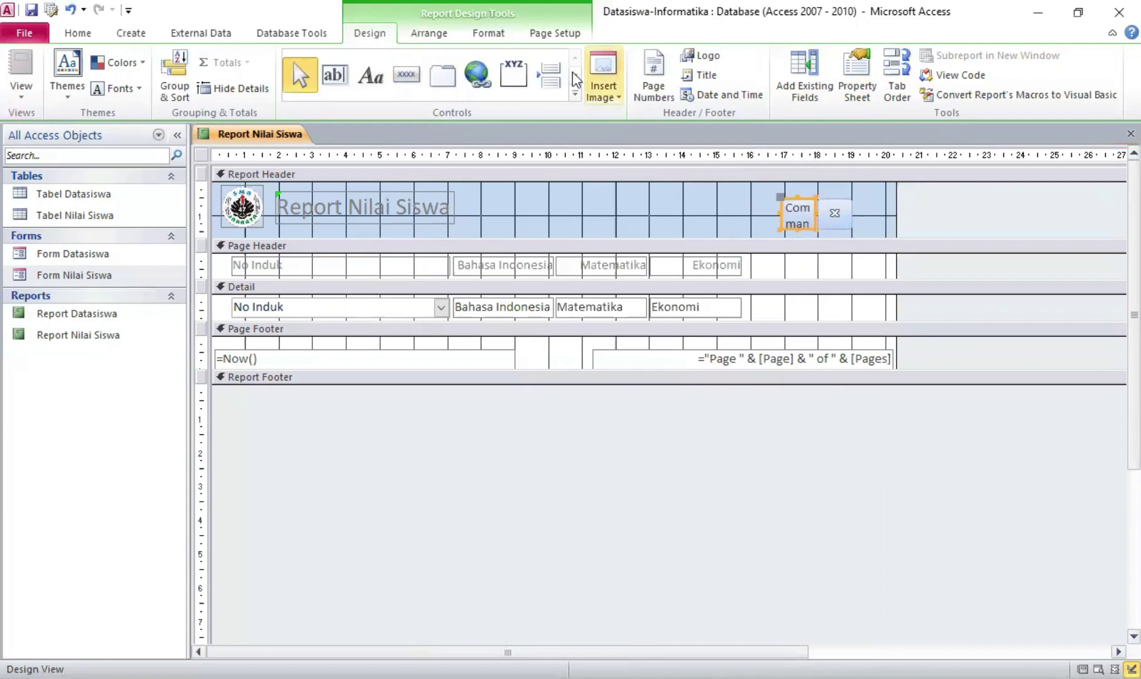
click(858, 87)
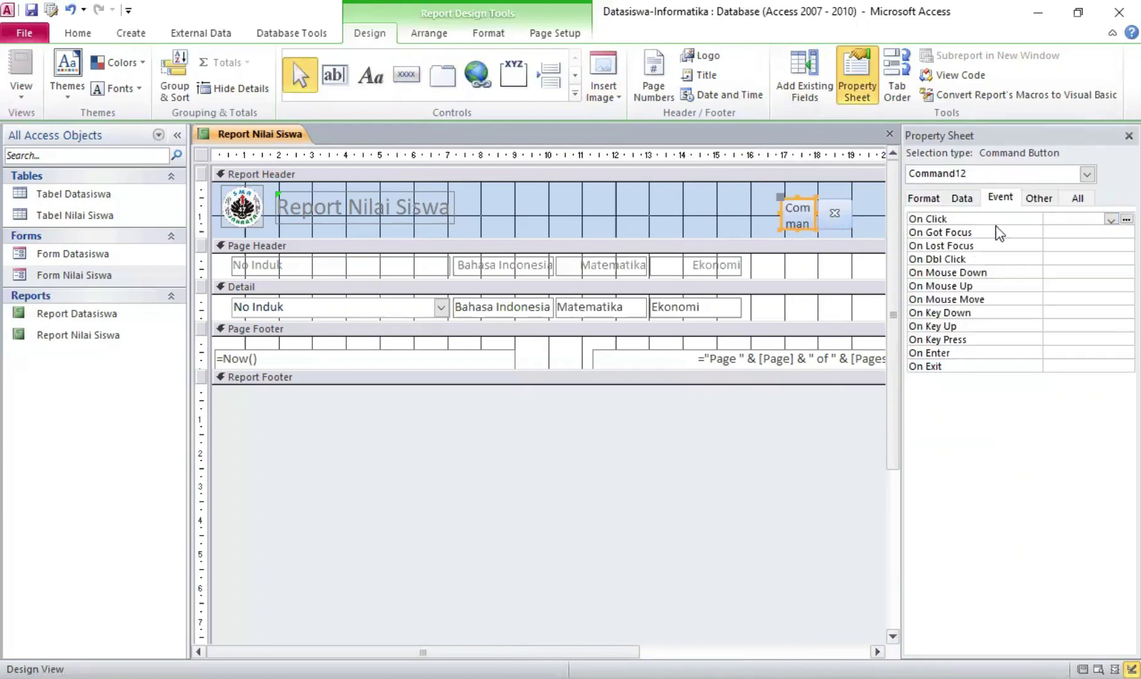
click(923, 197)
click(1112, 273)
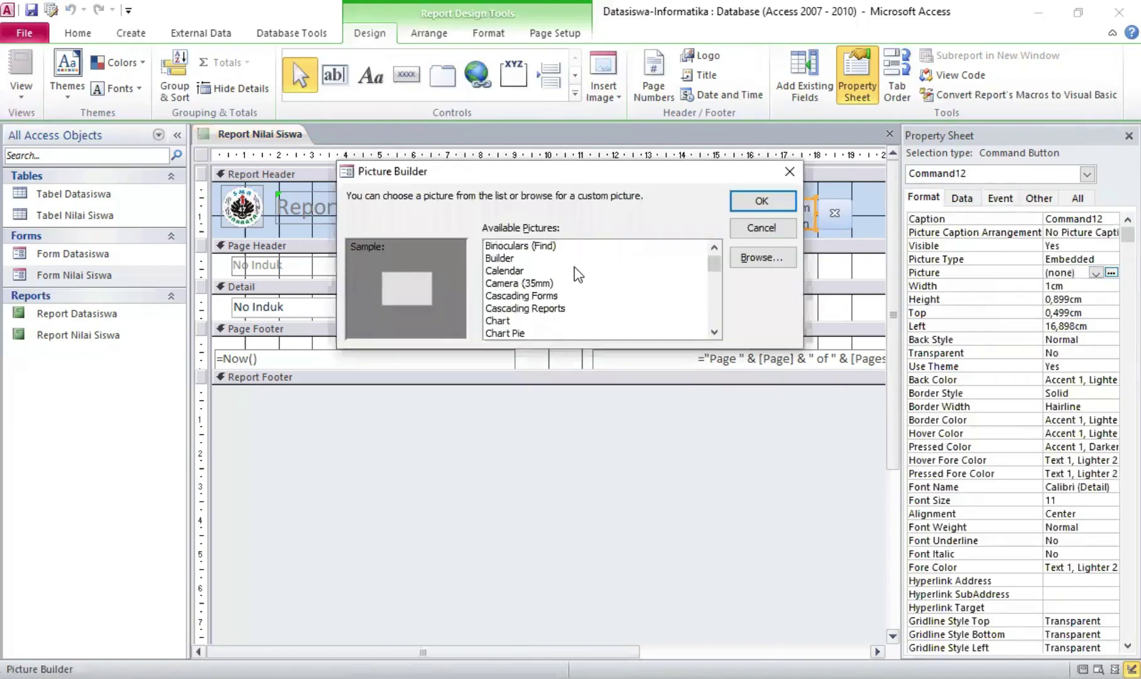
scroll(569, 276, down, 15)
click(521, 296)
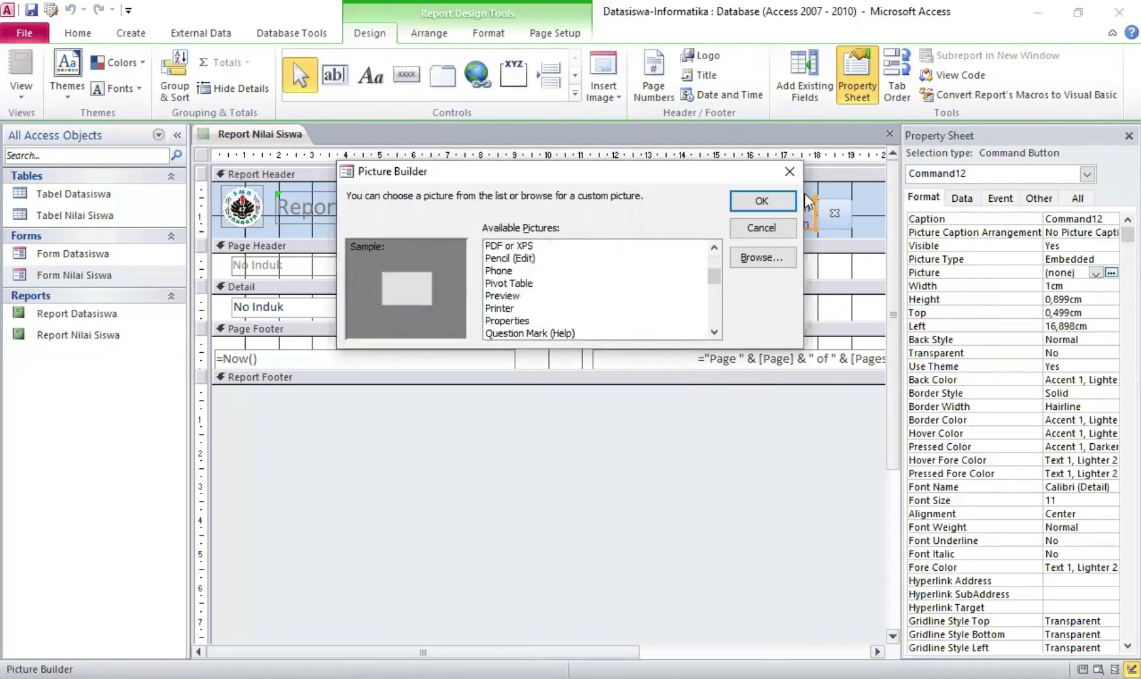
click(762, 204)
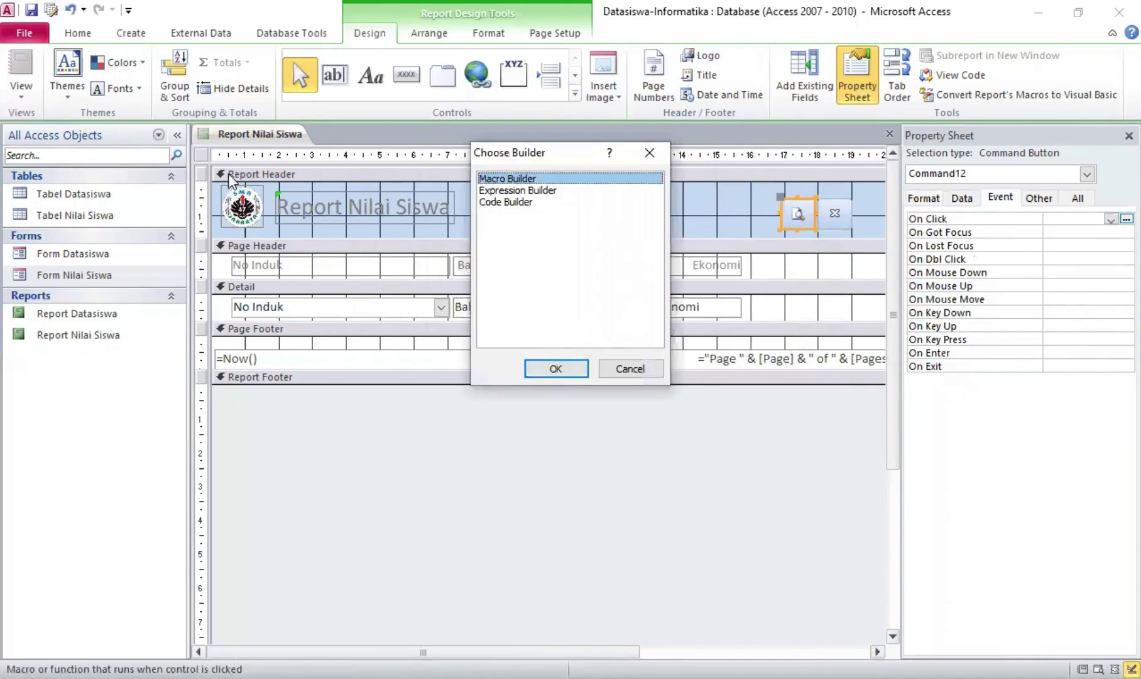
Build the button's On Click macro running RunMenuCommand PrintPreview and close the macro editor
key(Return)
scroll(162, 442, down, 7)
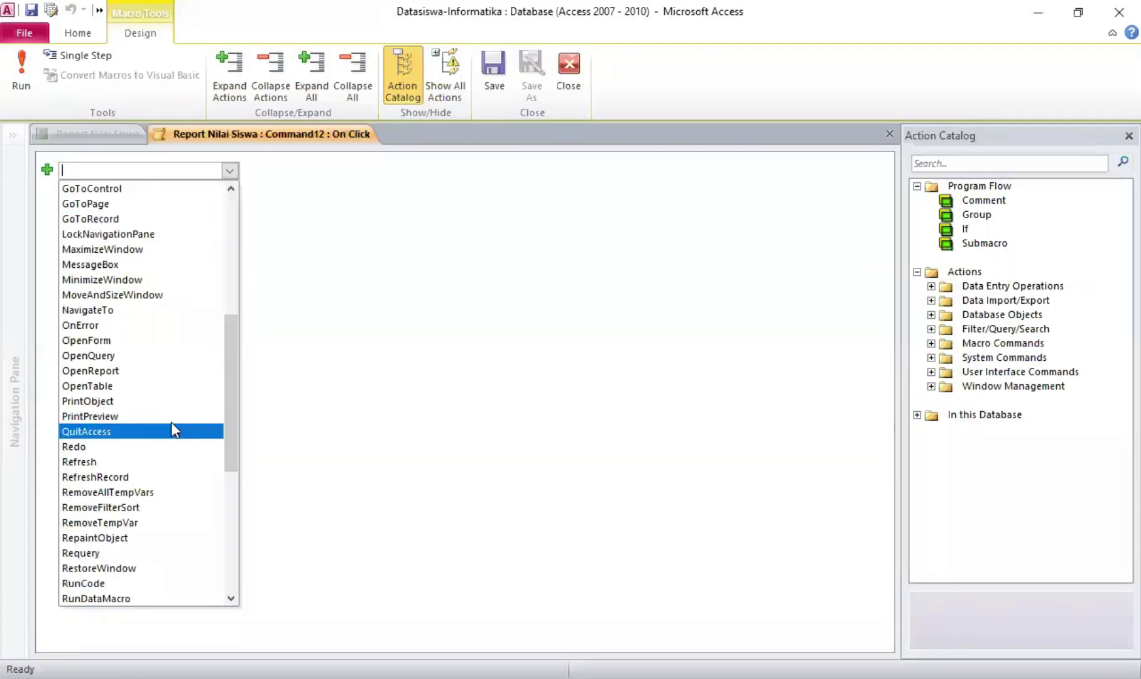
scroll(166, 418, down, 7)
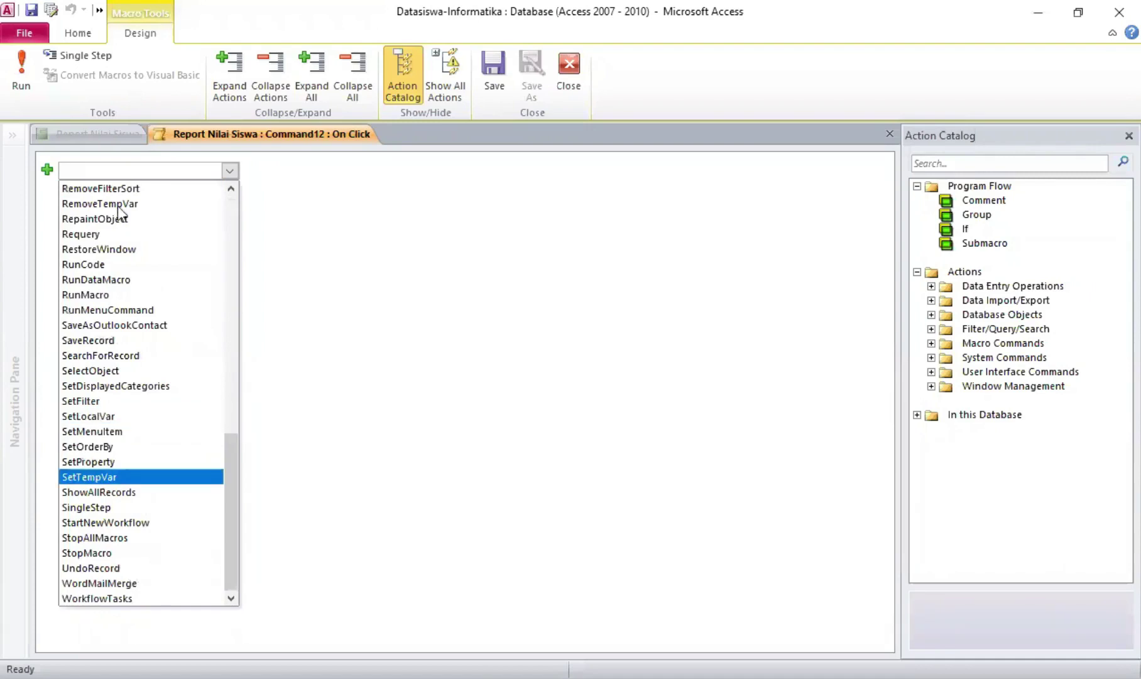
scroll(110, 270, up, 2)
scroll(96, 320, up, 3)
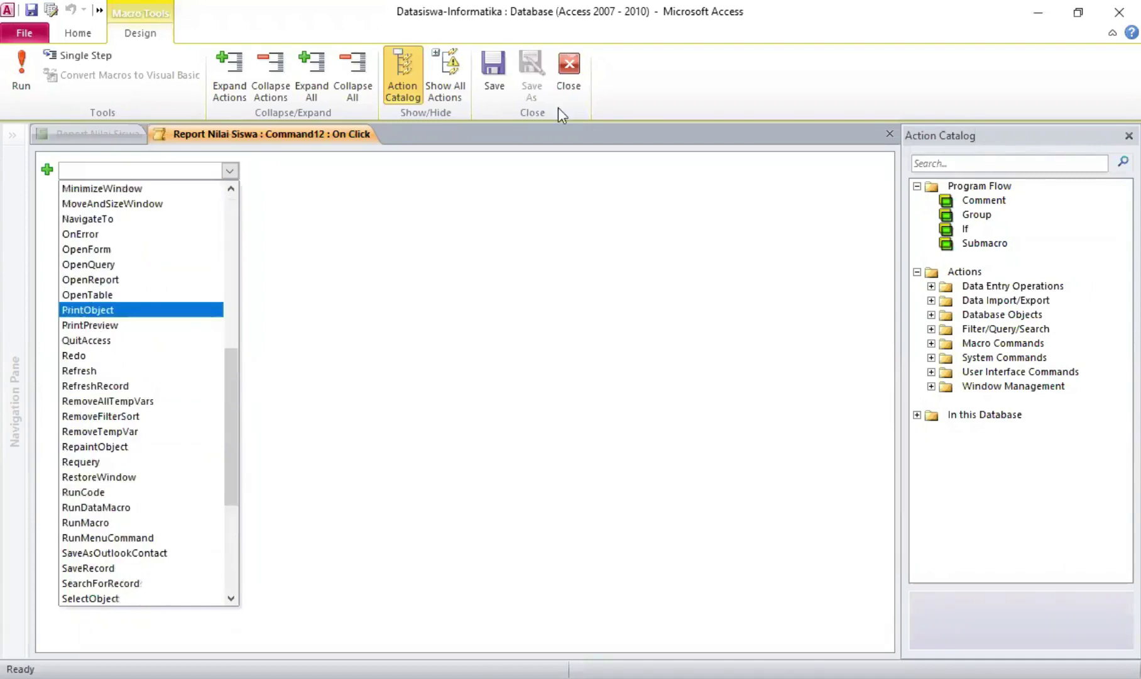
click(575, 75)
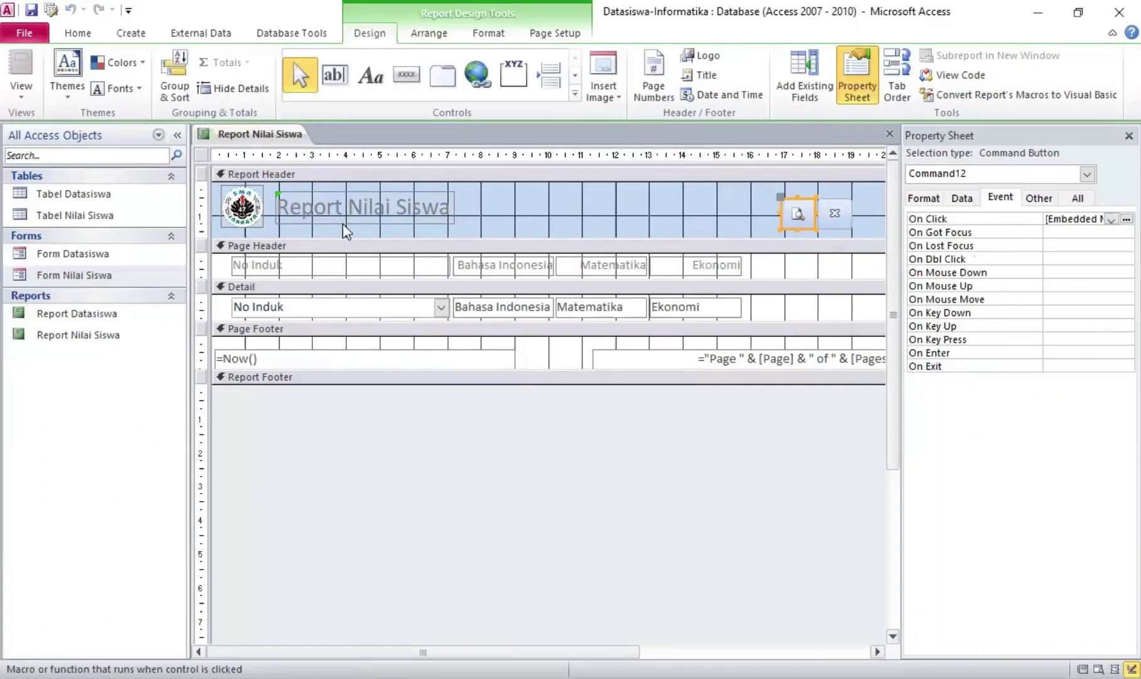
right_click(297, 136)
View the finished Nilai Siswa report in Report View, then show the Database Tools ribbon
click(320, 215)
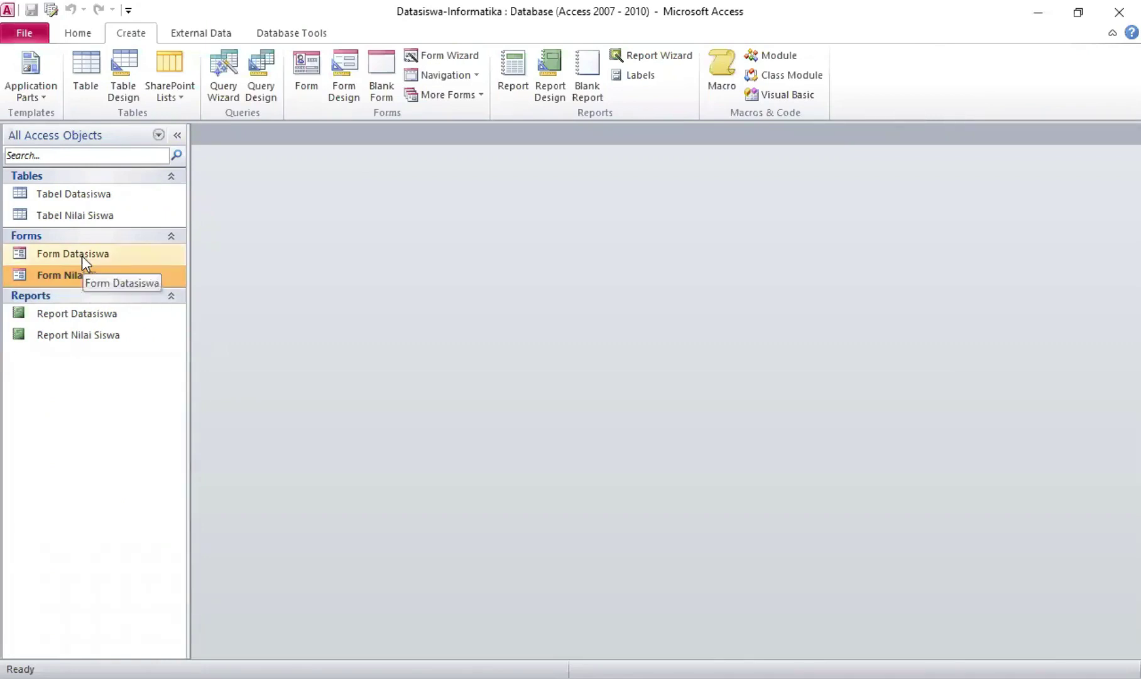
click(255, 32)
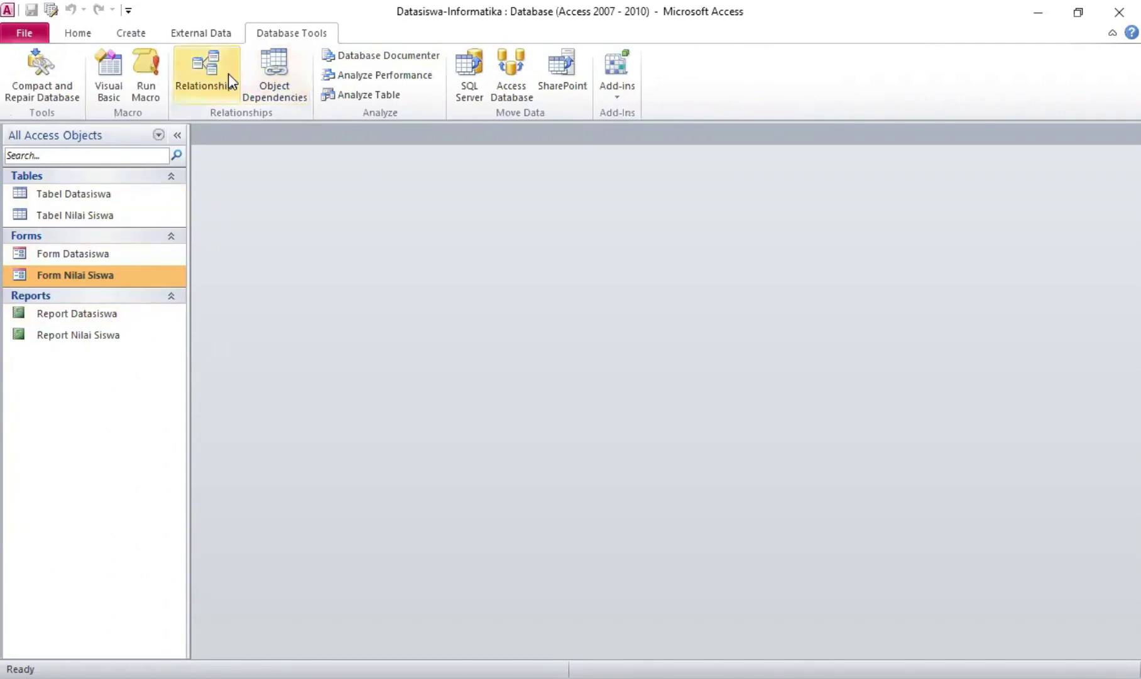
Show the Relationships diagram and select No Induk in Tabel Nilai Siswa
click(227, 66)
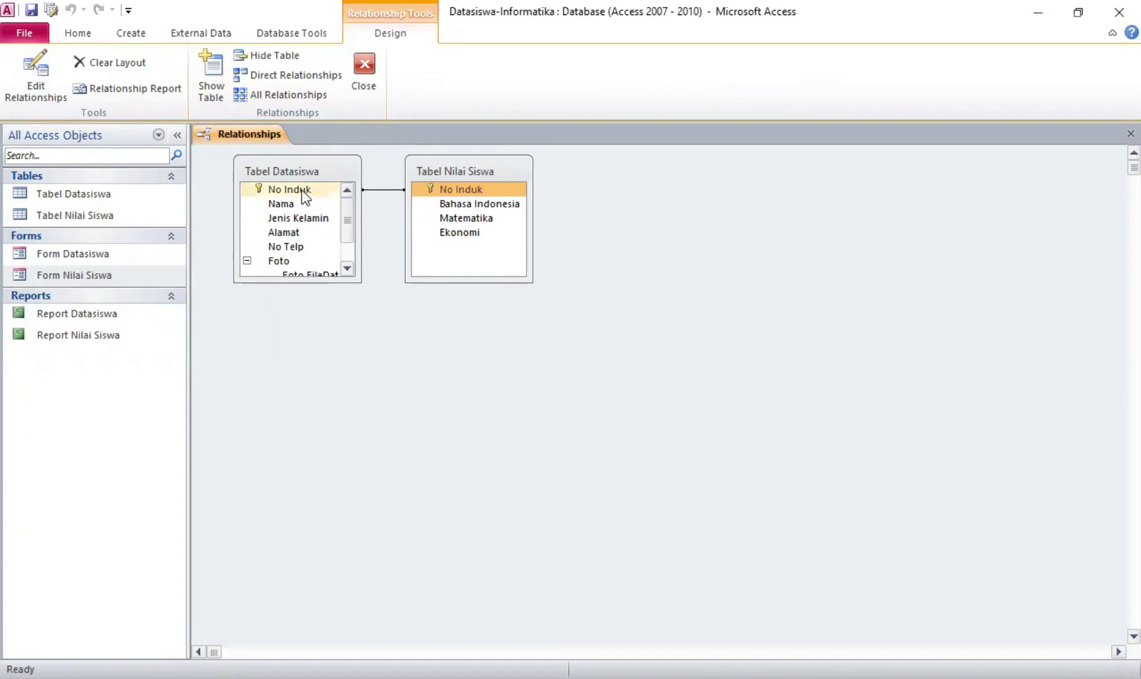
click(419, 188)
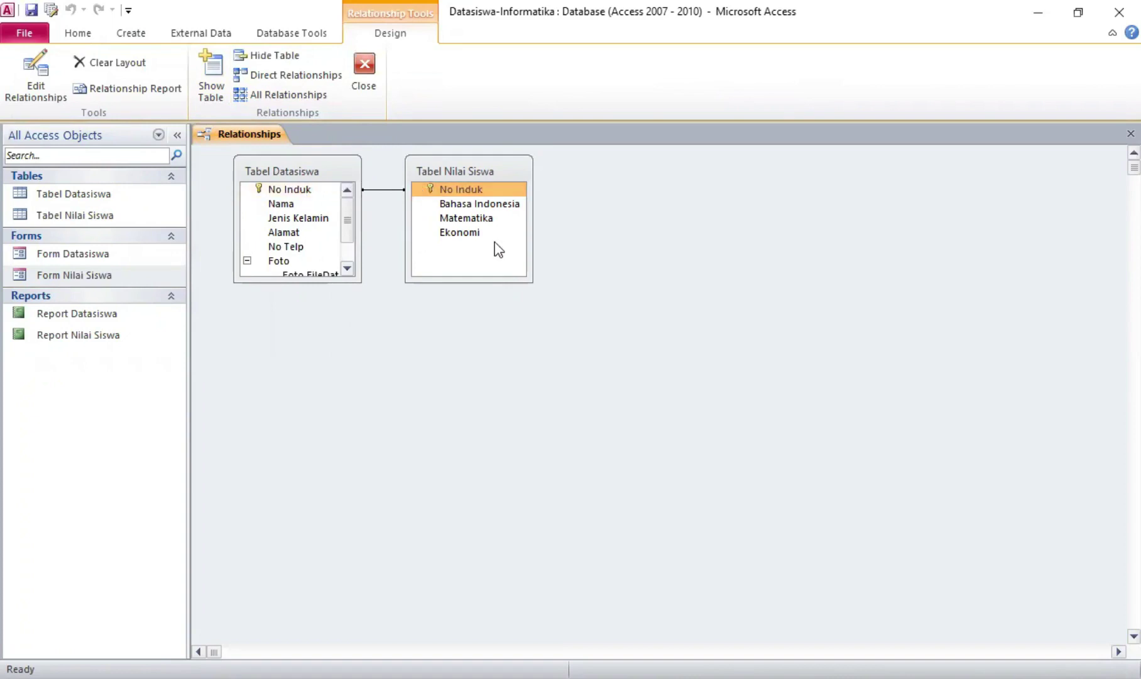
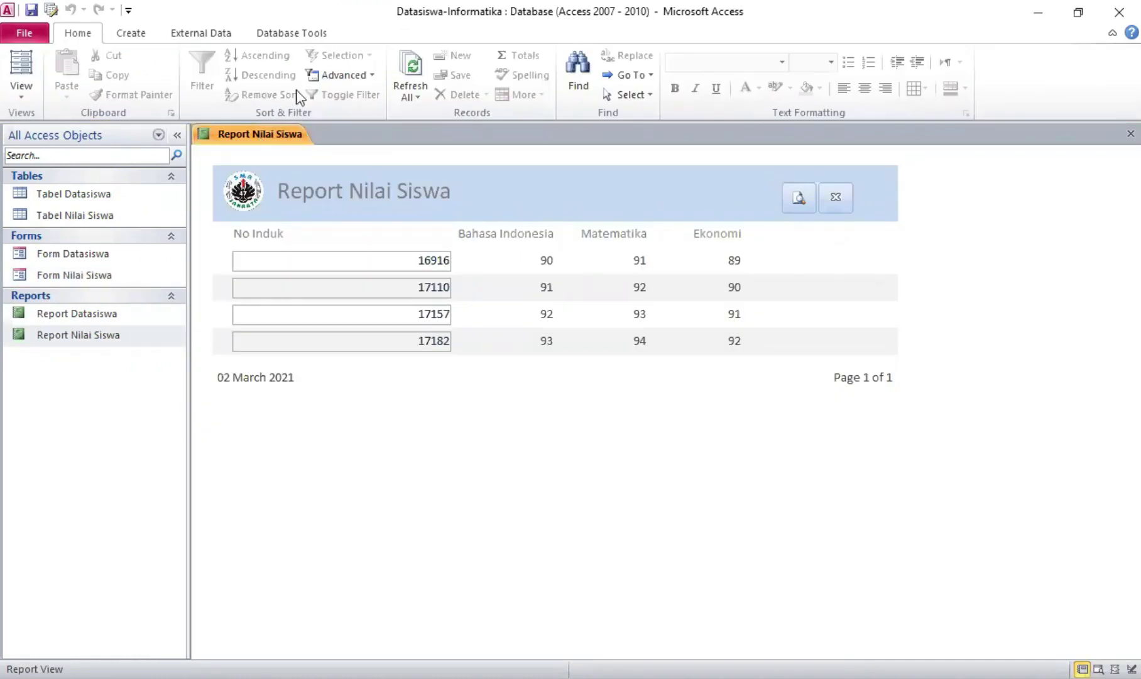
Build Datasiswa Query from No Induk, Nama, Bahasa Indonesia, Matematika and Ekonomi using the Simple Query Wizard
click(126, 34)
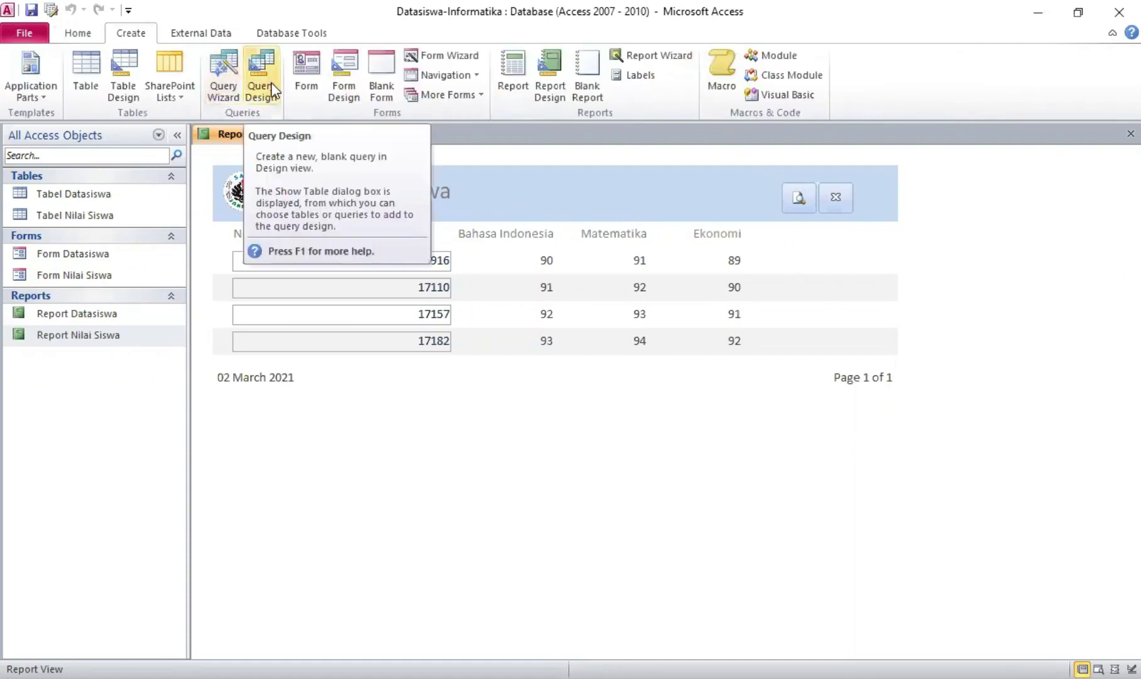
click(212, 73)
click(636, 432)
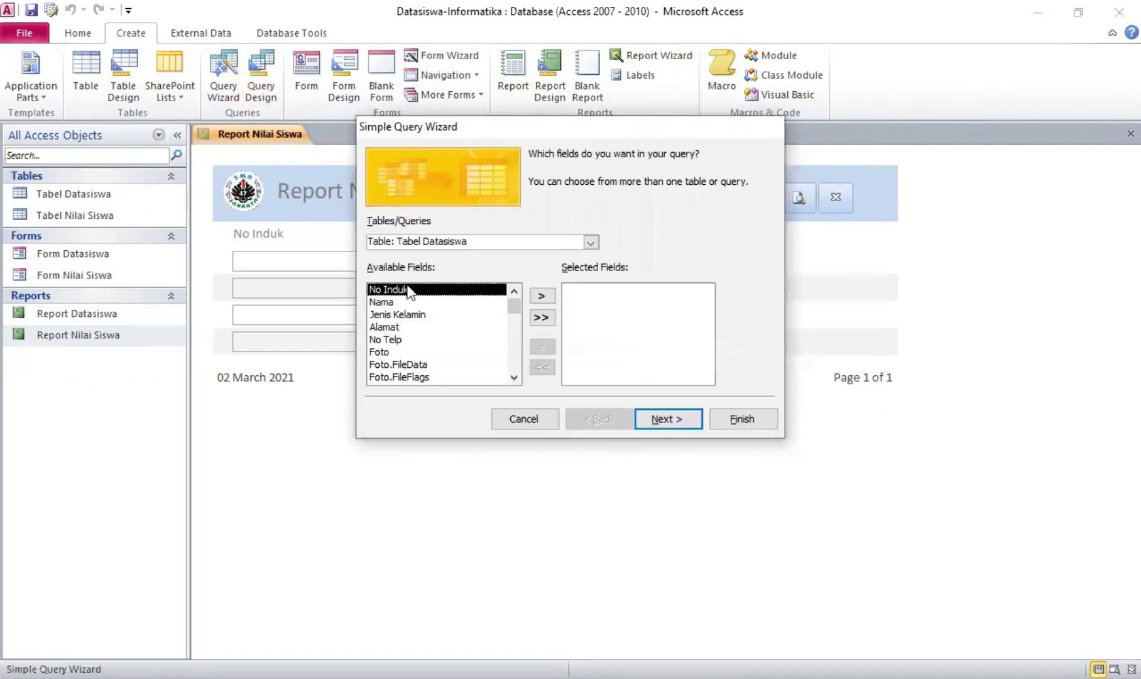
click(544, 295)
click(545, 295)
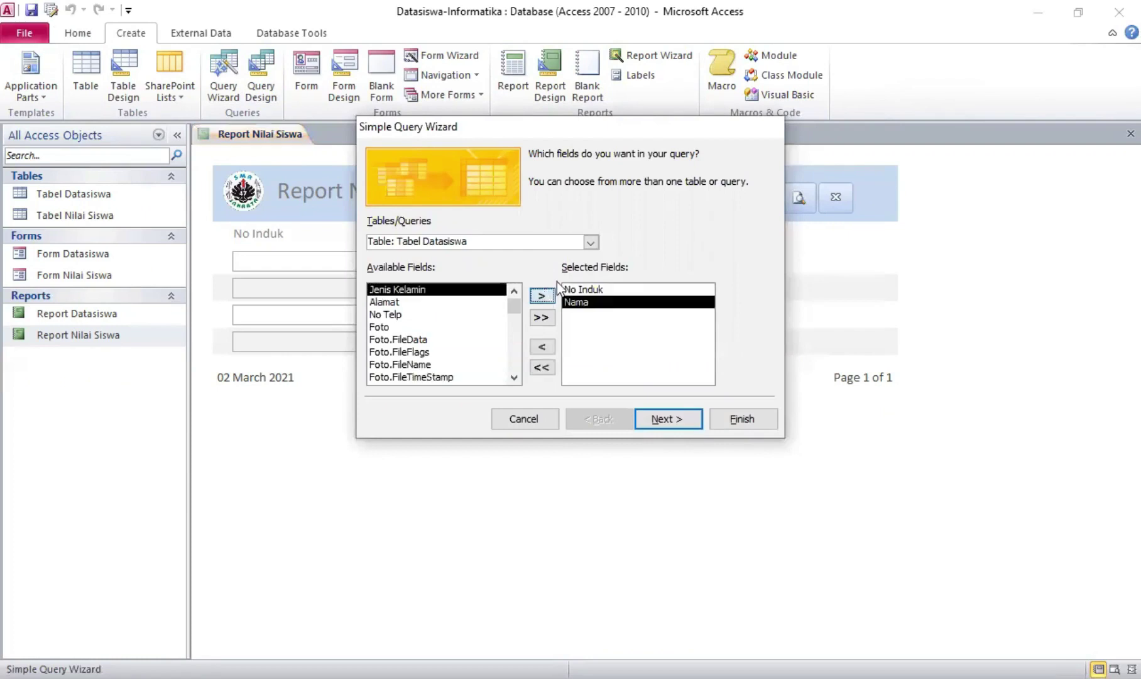
click(591, 242)
click(575, 271)
click(541, 295)
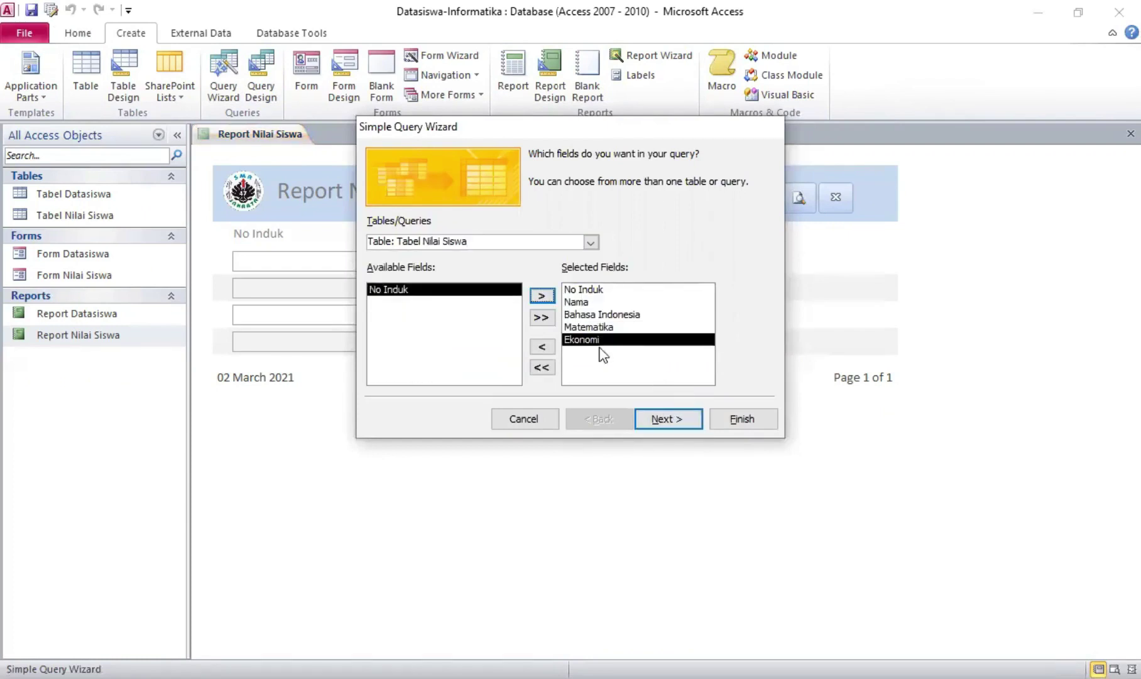
click(662, 422)
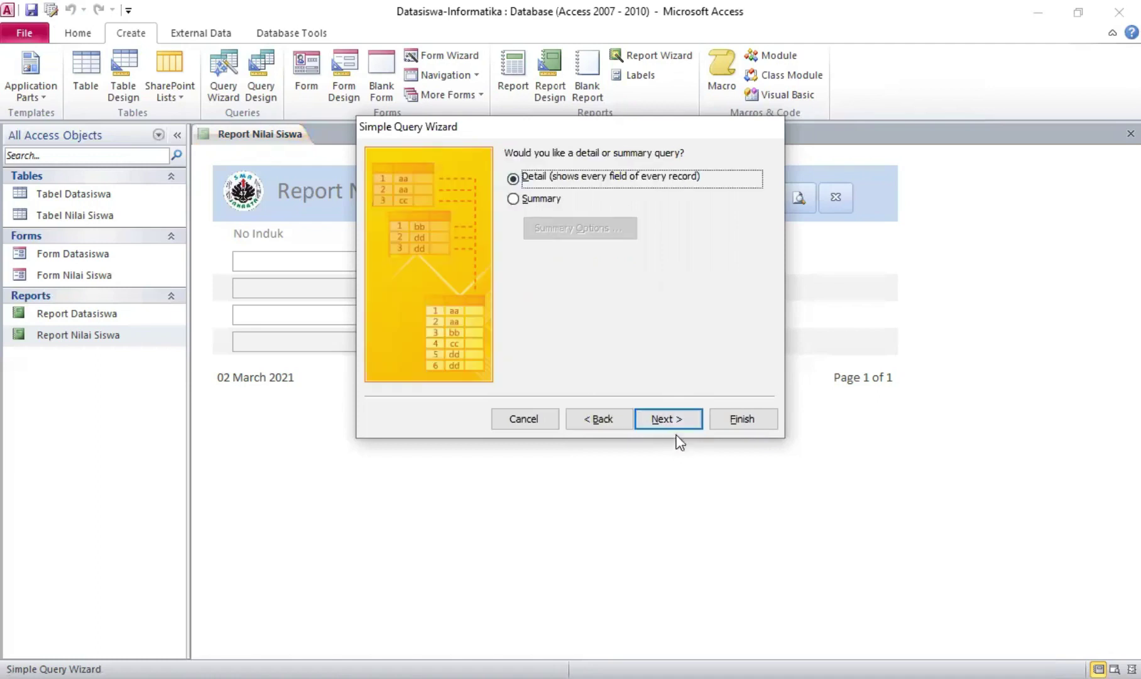
click(675, 424)
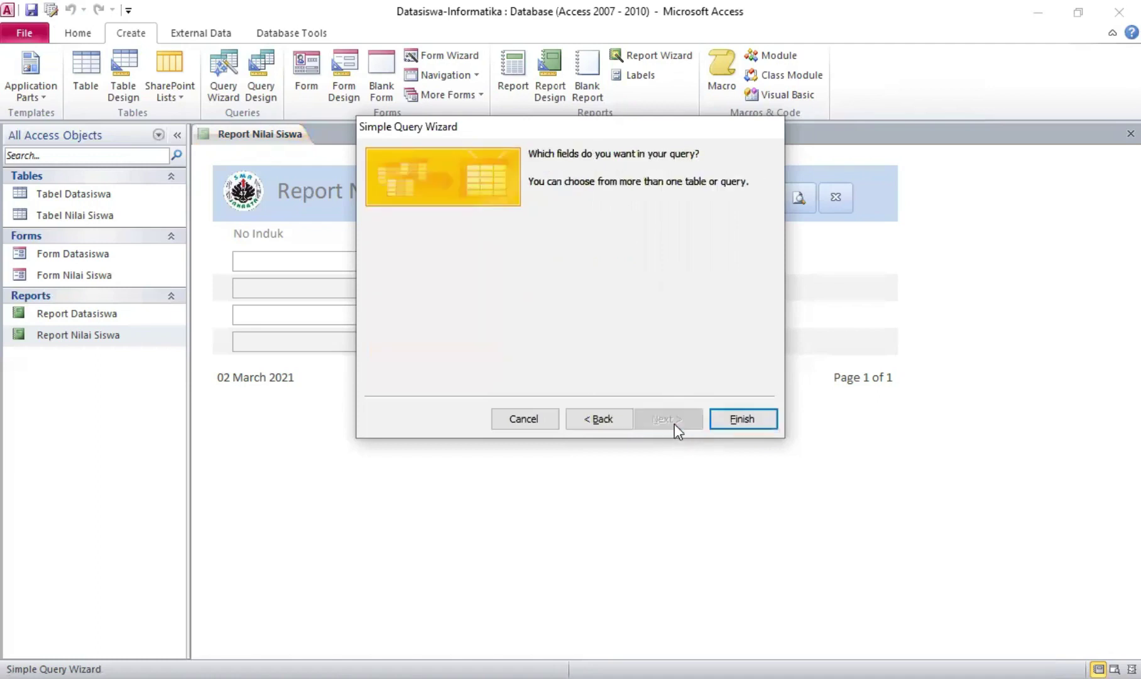
click(726, 420)
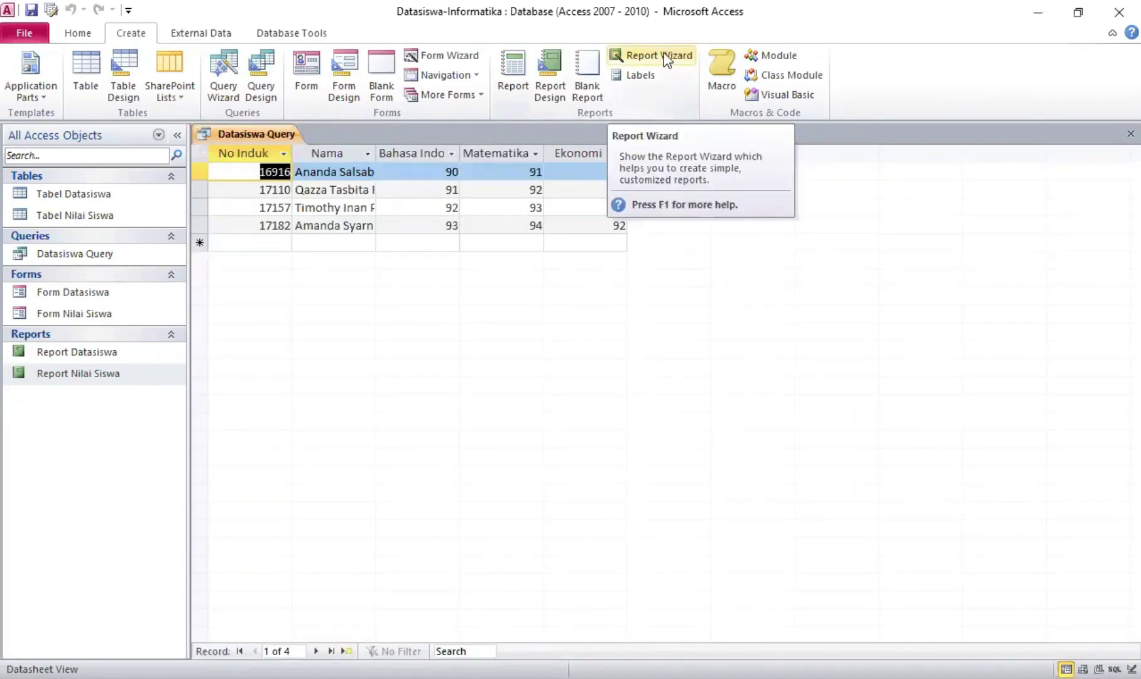
Generate a report from all five Datasiswa Query fields, sorted ascending by Nama
click(665, 57)
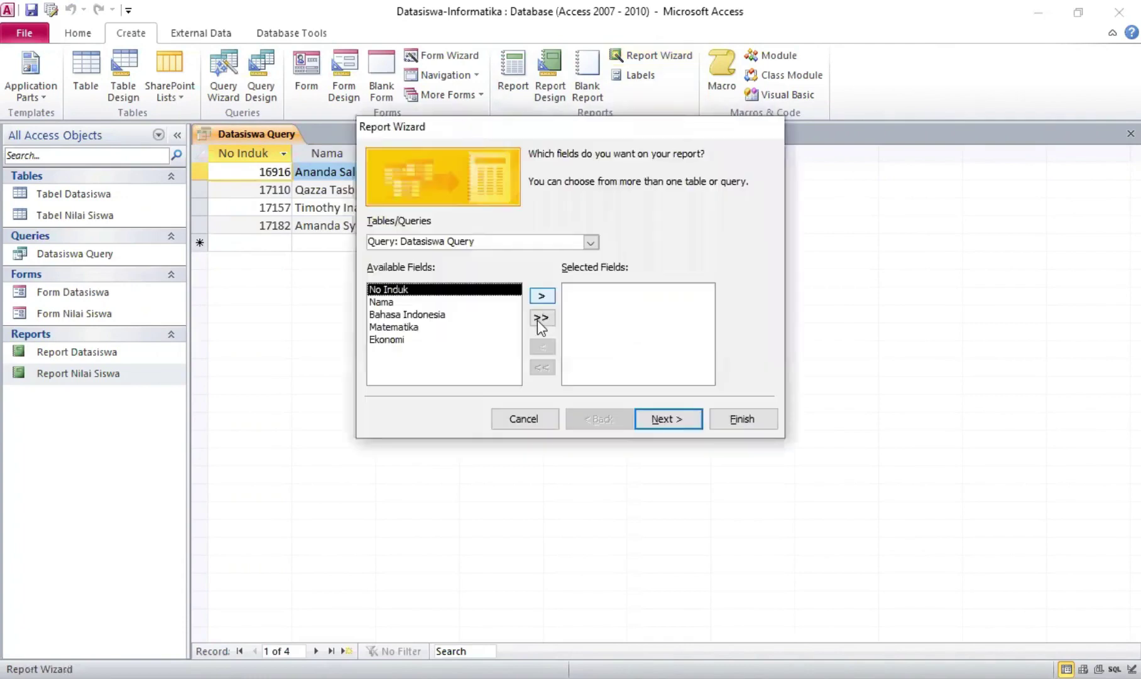
click(540, 318)
click(674, 419)
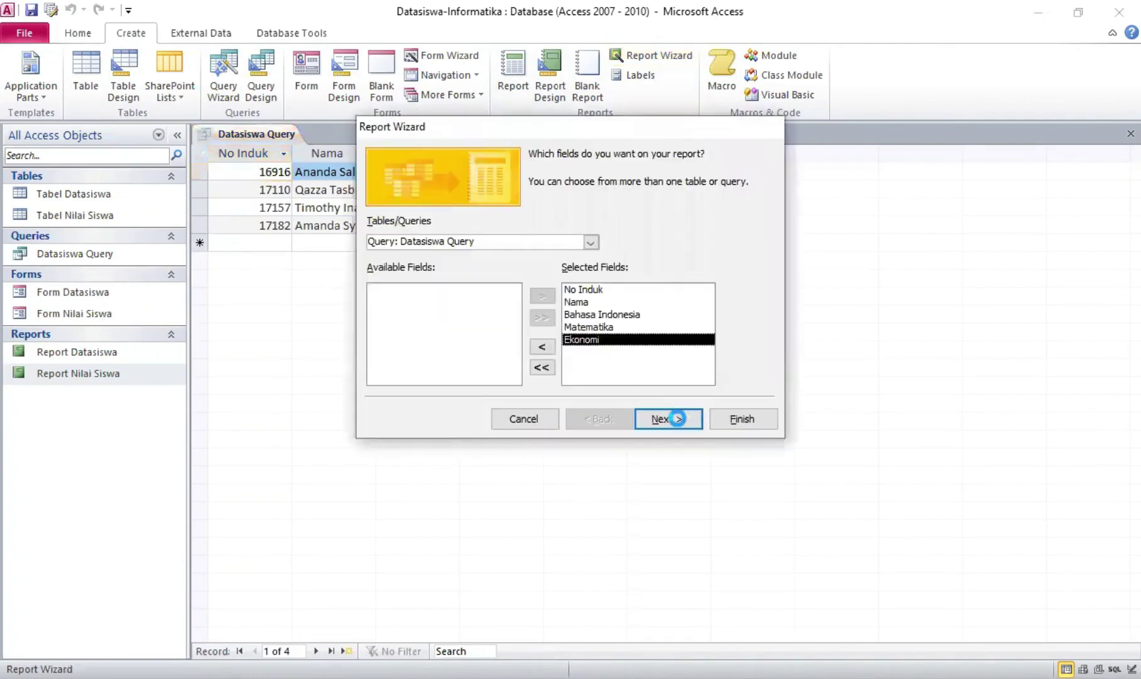
click(674, 424)
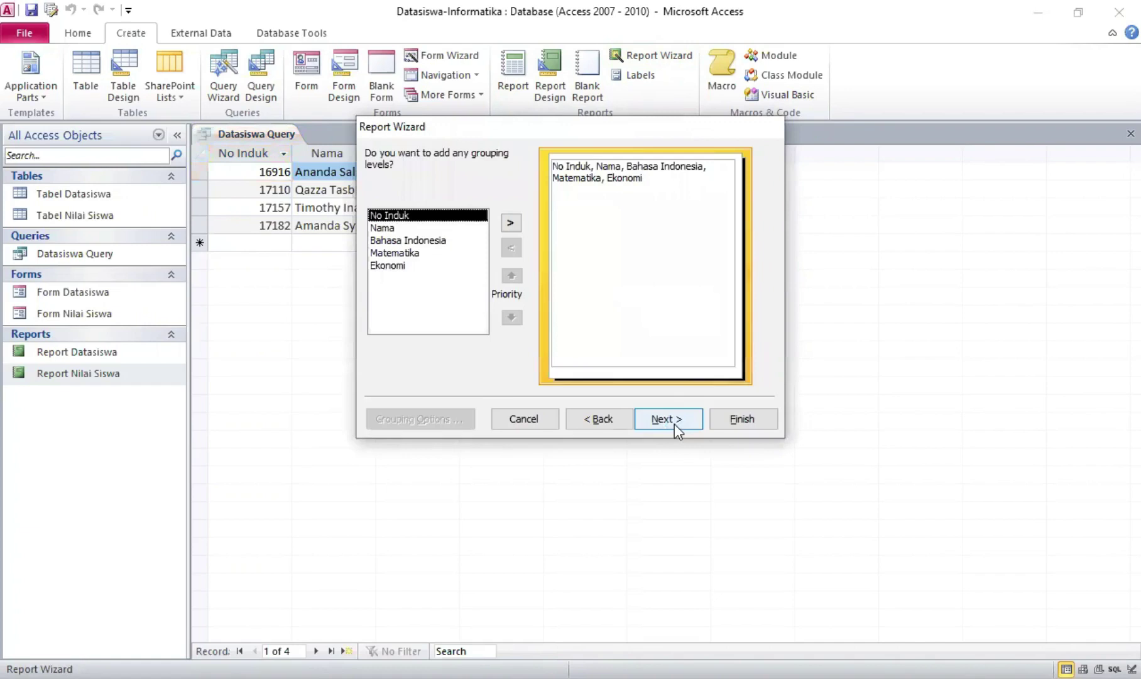
click(674, 424)
click(682, 214)
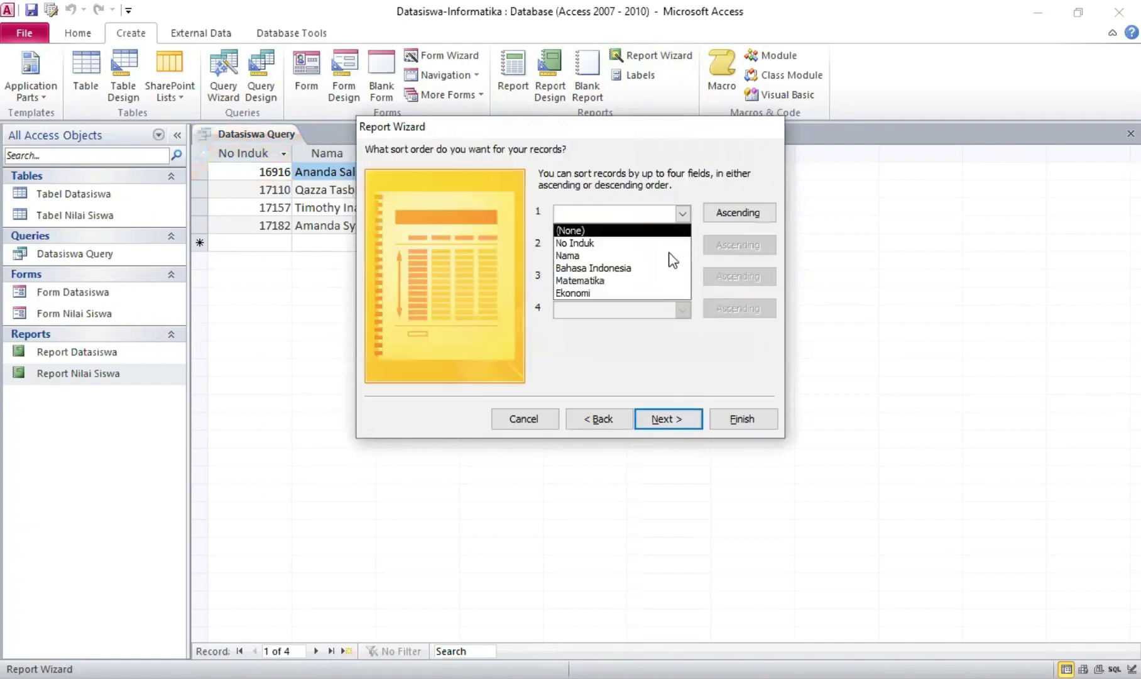
click(670, 256)
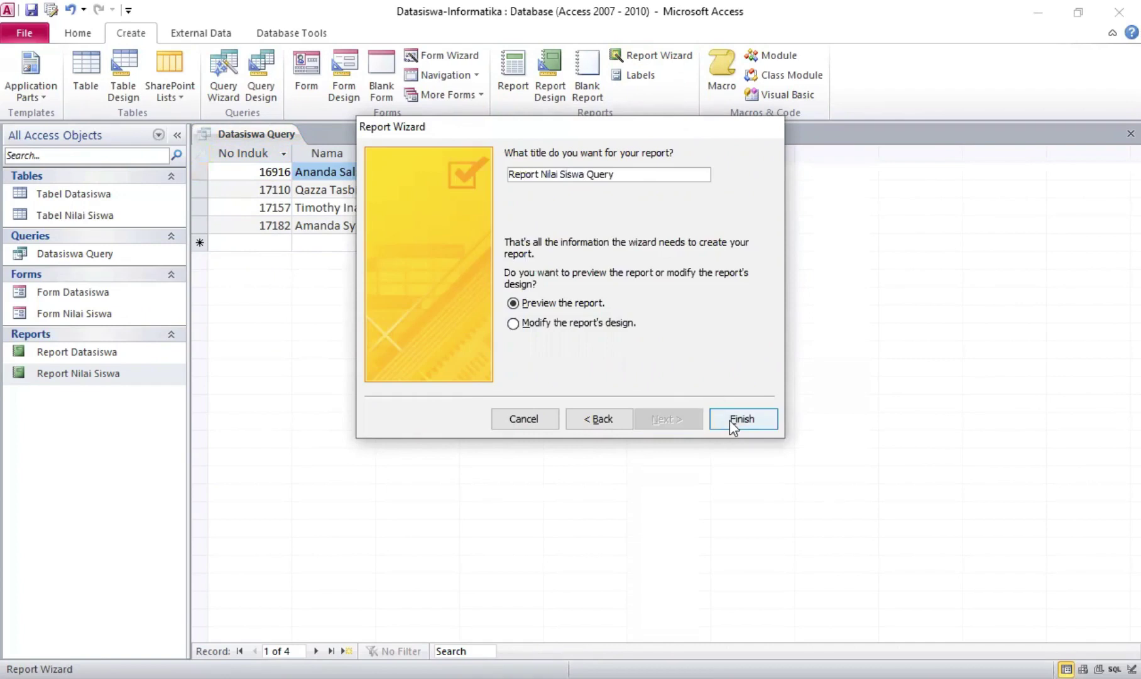
click(729, 420)
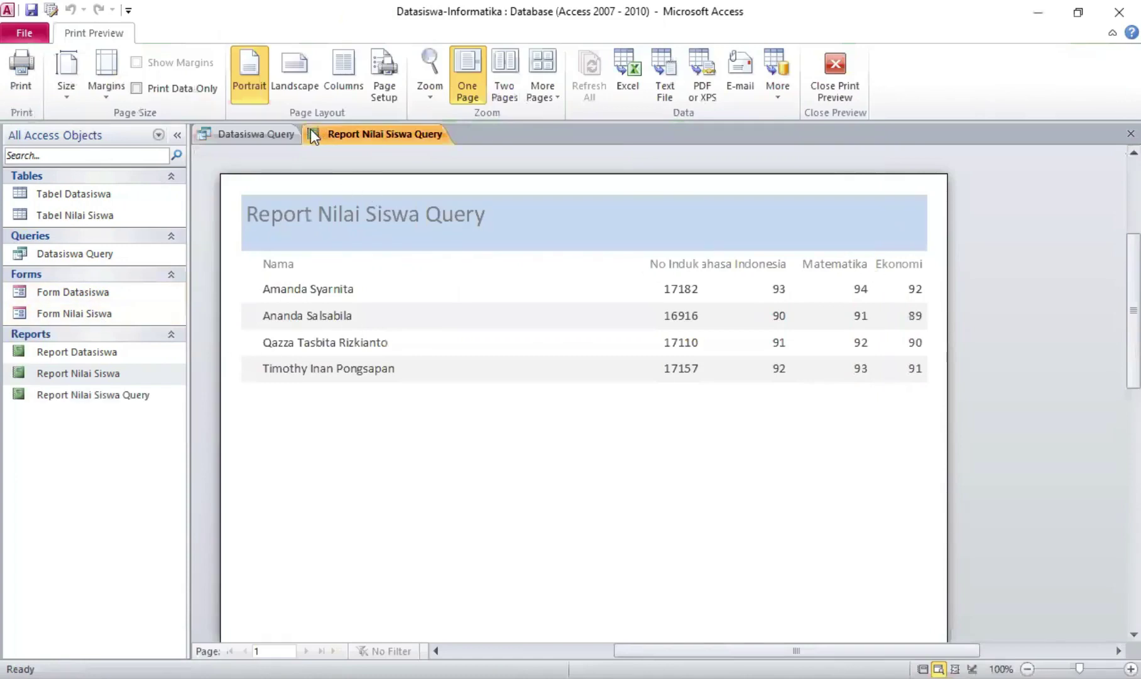
Open the report in Design View, narrow the Nama column and shift No Induk left
right_click(332, 134)
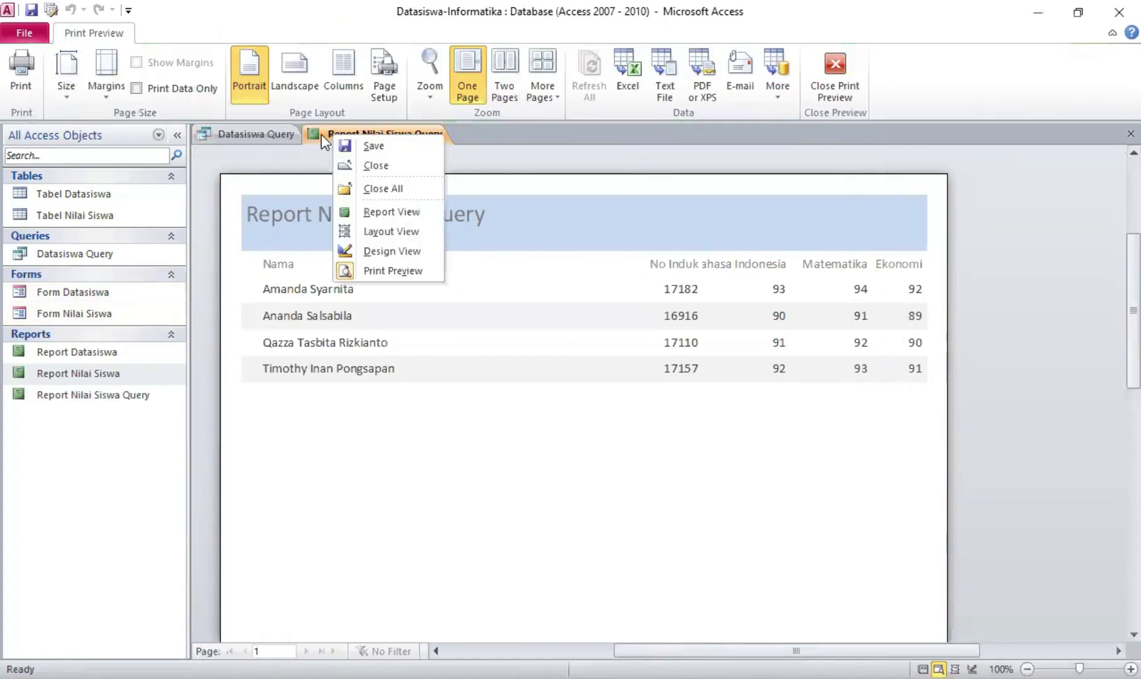
click(279, 135)
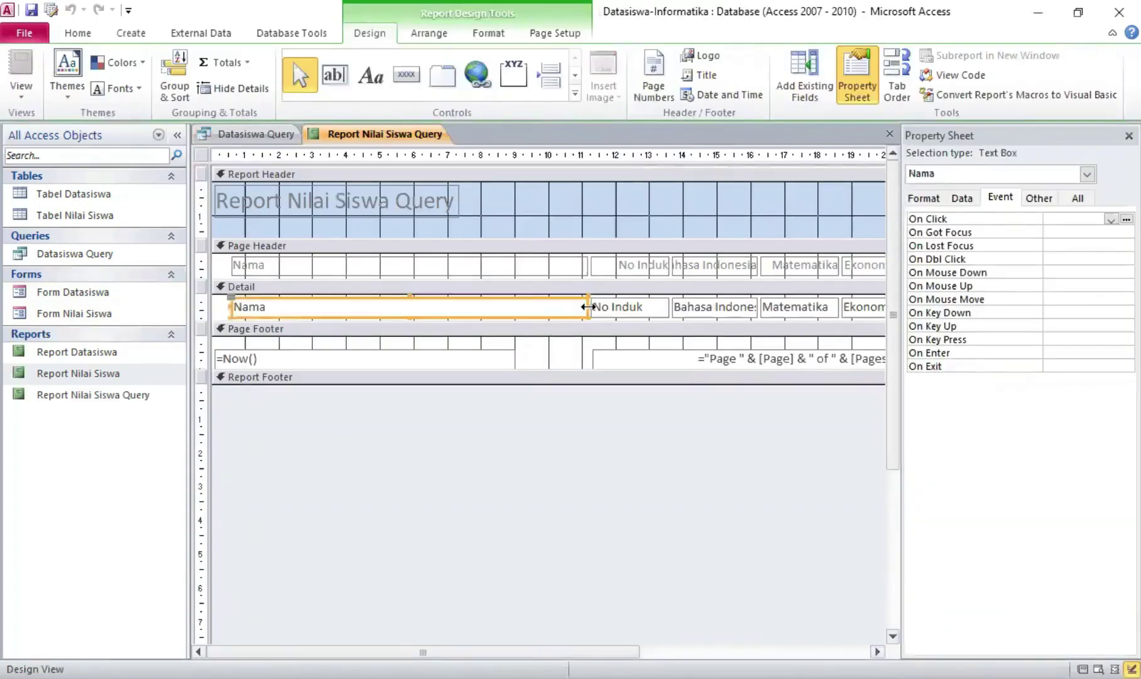
drag(588, 307, 481, 307)
click(535, 265)
drag(588, 265, 543, 264)
drag(619, 307, 543, 307)
click(675, 259)
drag(675, 258, 610, 257)
Shift the Bahasa Indonesia, Matematika and Ekonomi columns left and widen the report rightward
drag(675, 299, 711, 307)
drag(764, 256, 719, 257)
drag(846, 255, 805, 256)
drag(764, 298, 720, 299)
drag(845, 299, 805, 298)
click(1130, 135)
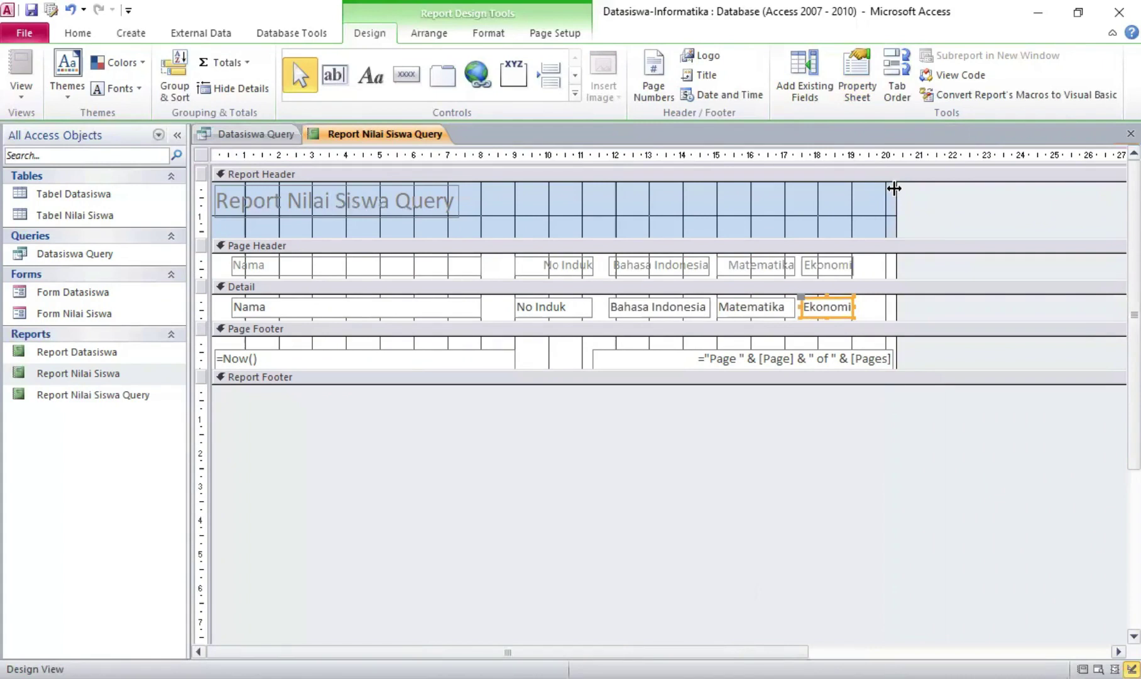
drag(895, 188, 1004, 233)
Move the report title right to leave space for the logo
click(412, 212)
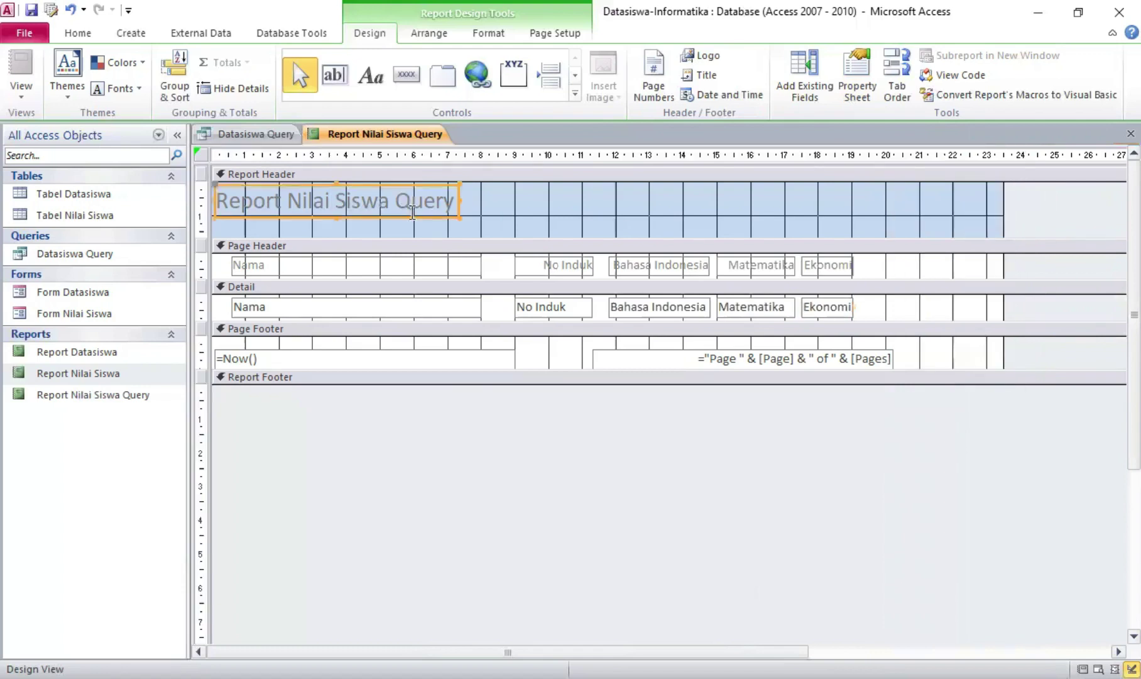
drag(411, 219, 452, 231)
drag(449, 230, 459, 226)
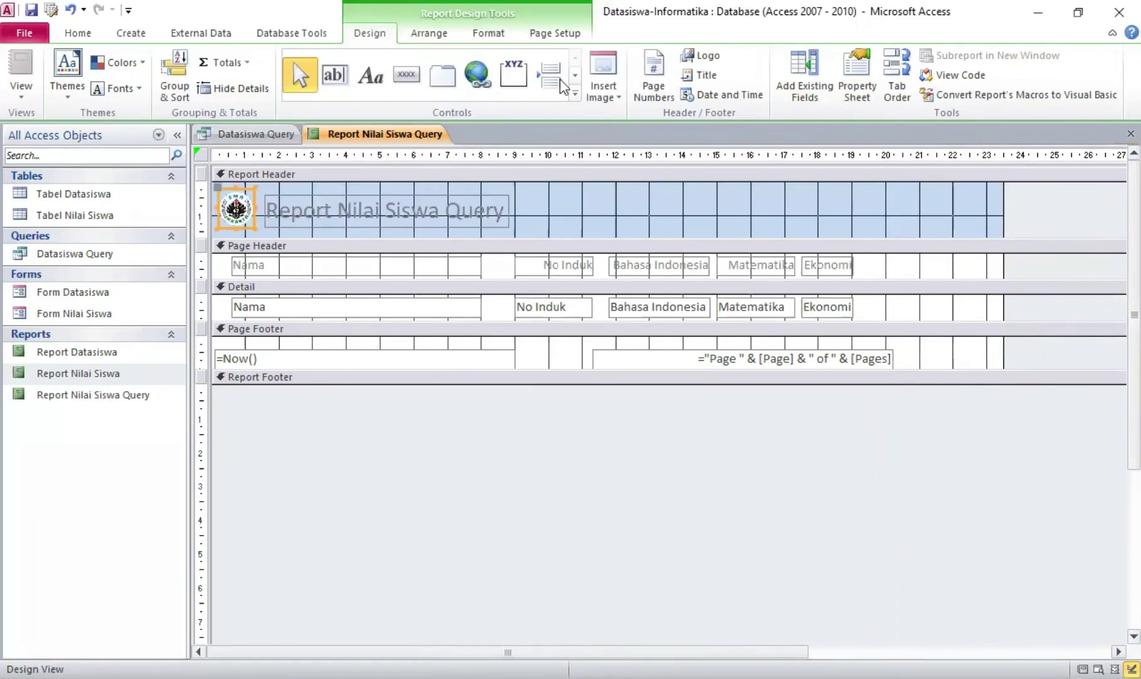
Add a 'Jumlah' heading label to the right of Ekonomi in the page header
click(369, 73)
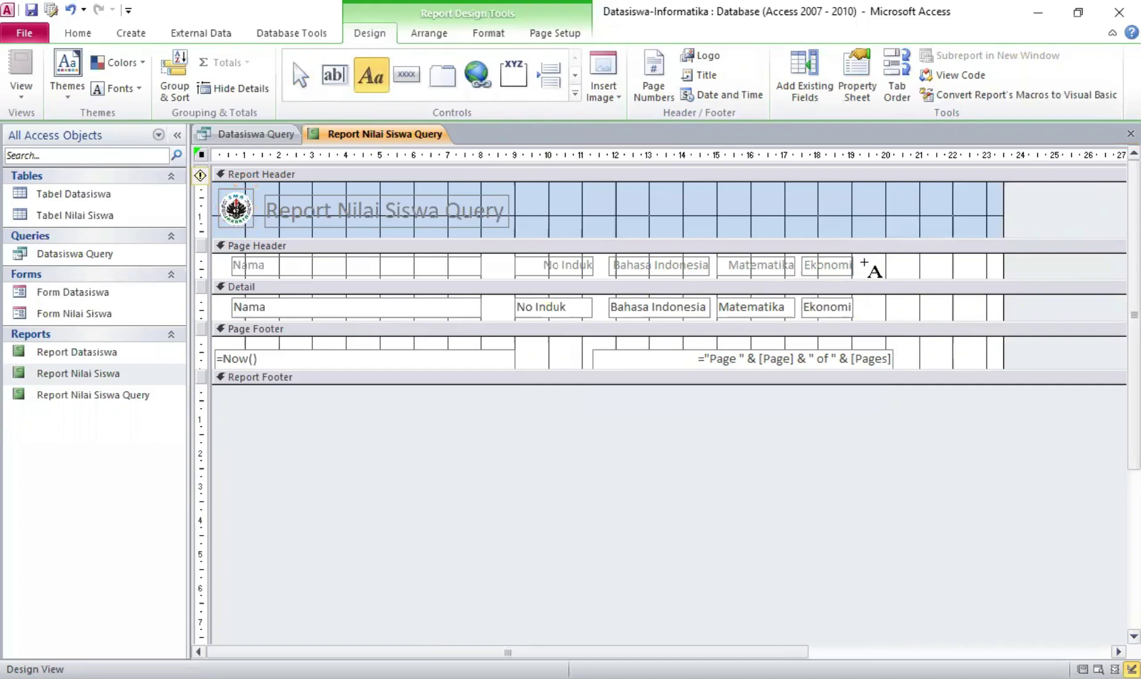
drag(865, 257, 912, 274)
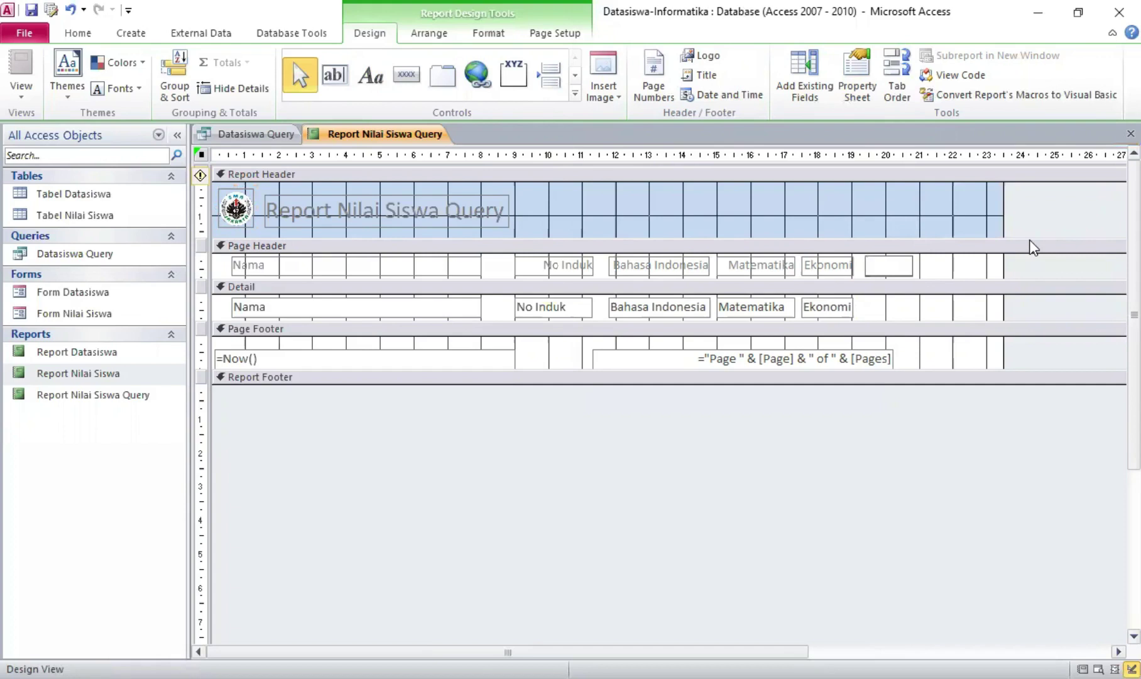
text(Jumlah)
Draw an unbound text box under Jumlah and delete its attached label
click(342, 78)
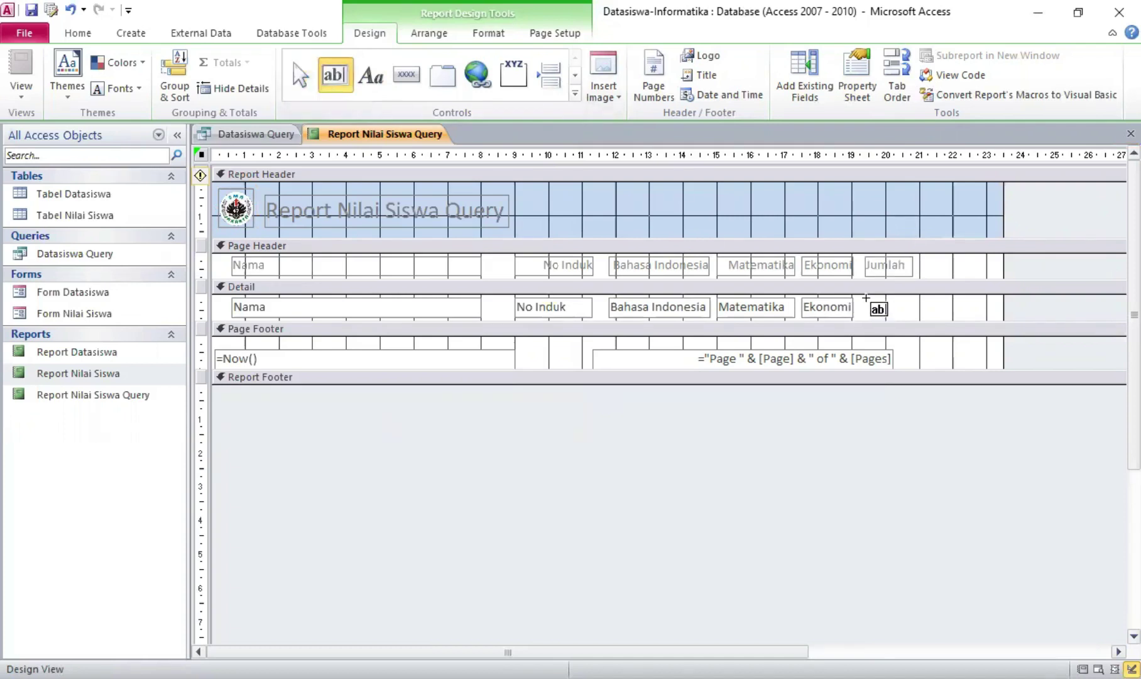
drag(867, 297, 919, 318)
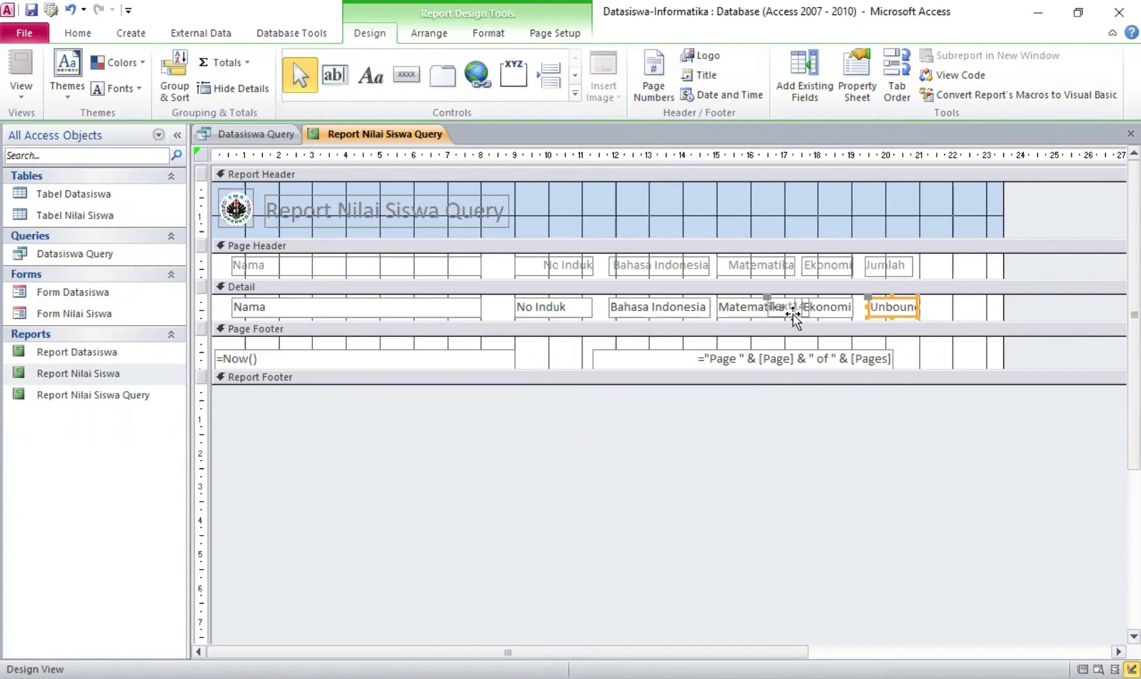
click(796, 308)
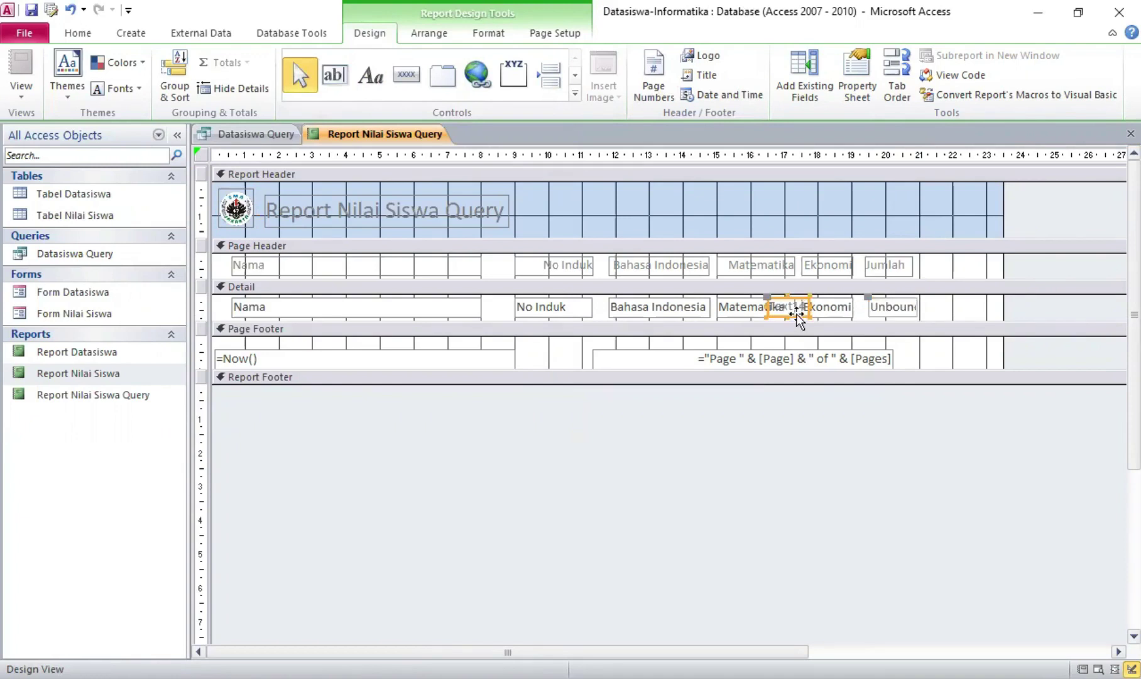
right_click(798, 312)
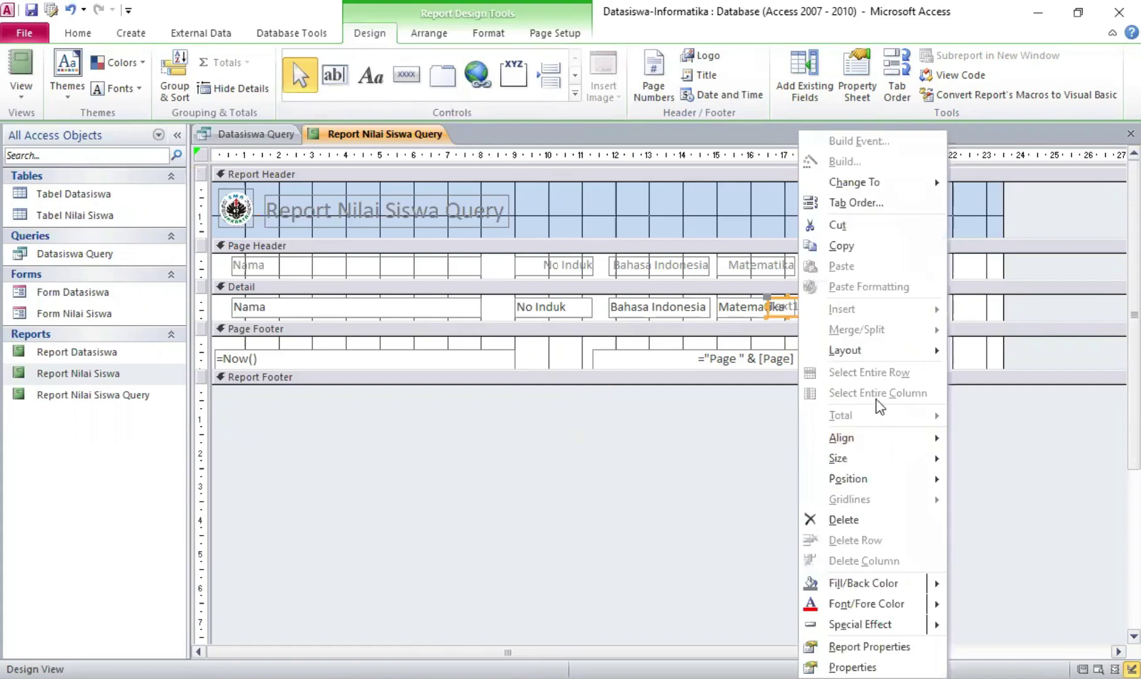
click(861, 518)
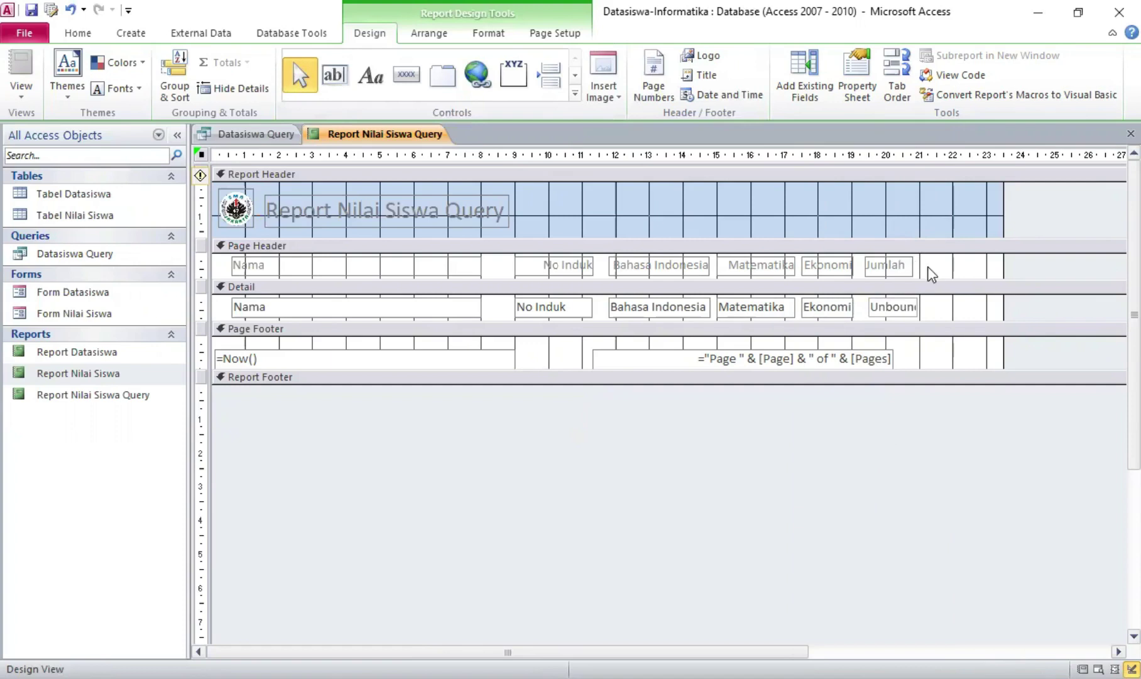
click(910, 308)
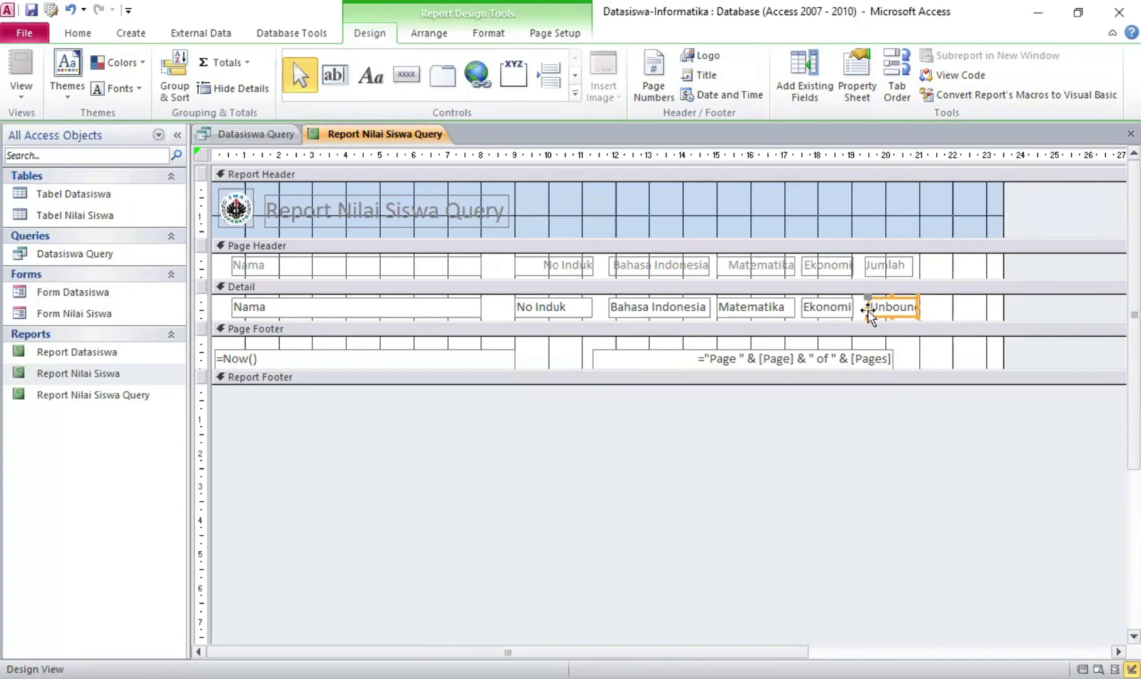
Set the Jumlah text box's Border Style to Transparent and open its Control Source builder
click(858, 69)
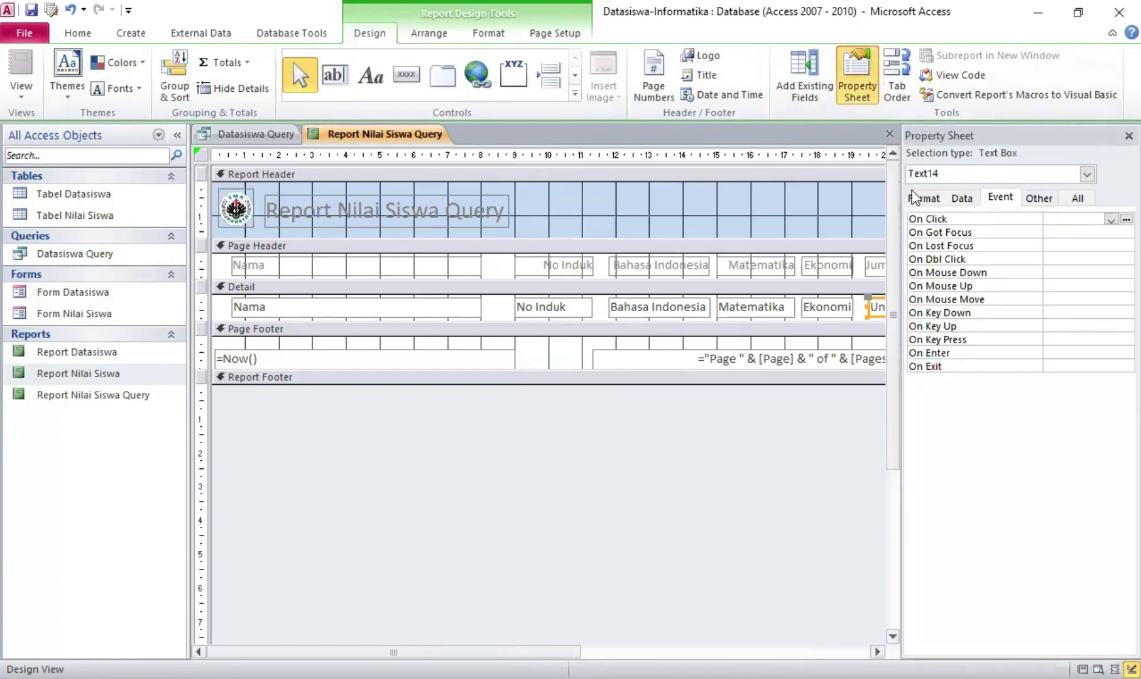
click(922, 199)
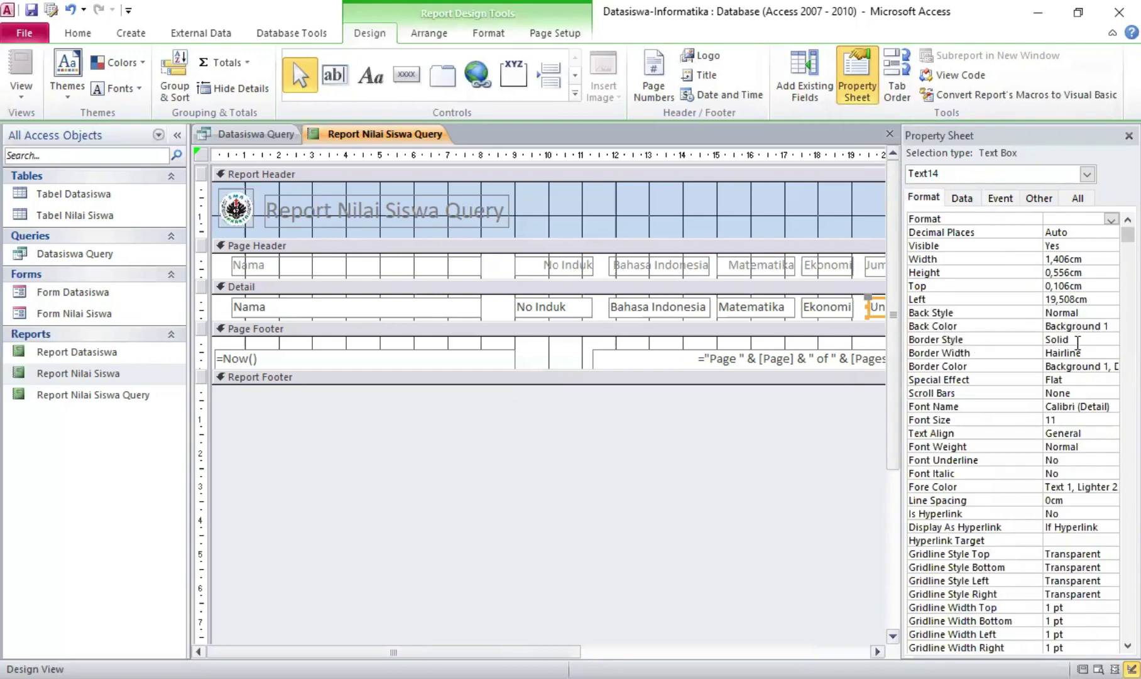
click(1100, 339)
click(1112, 340)
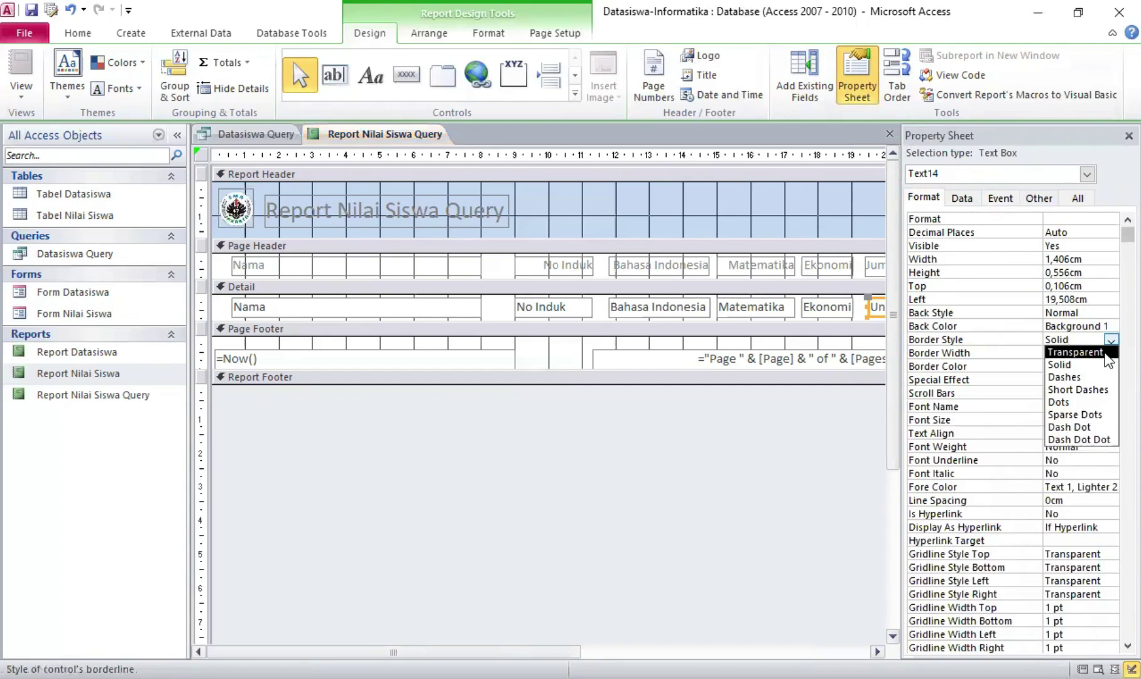
click(1105, 354)
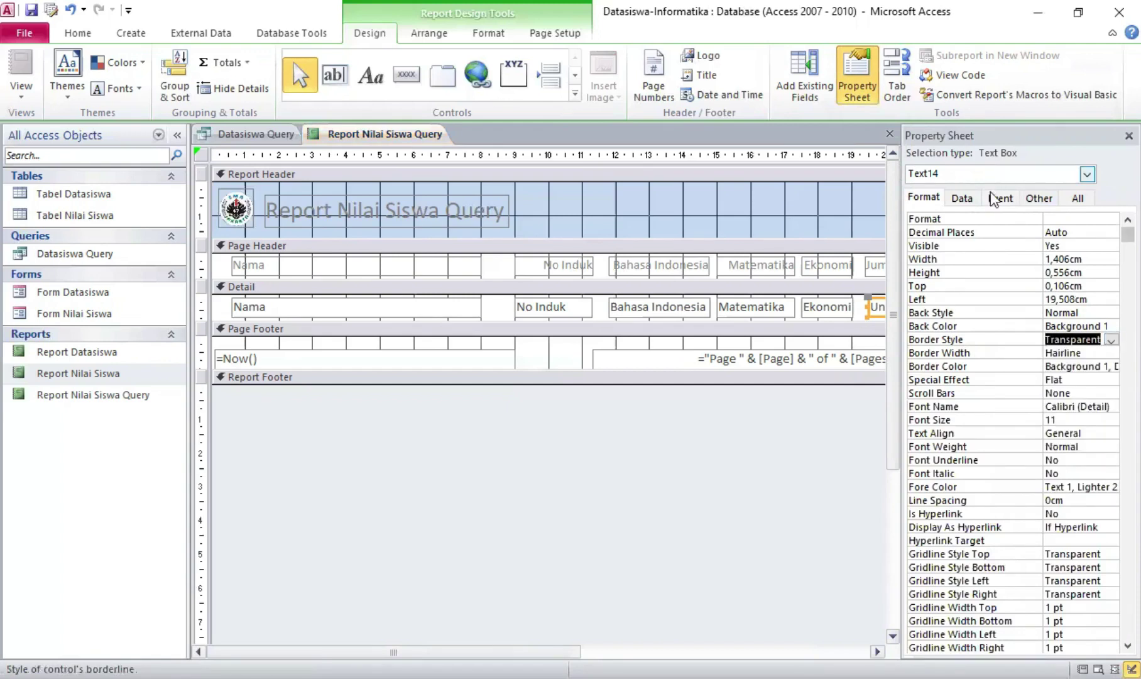
click(962, 199)
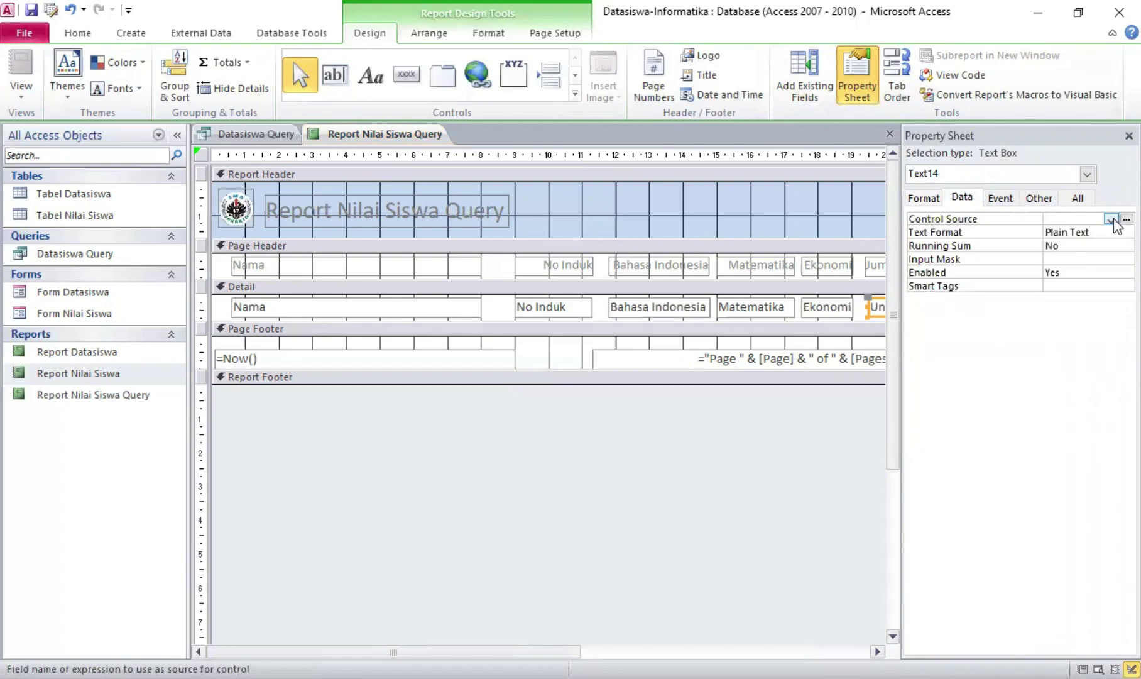
click(1126, 219)
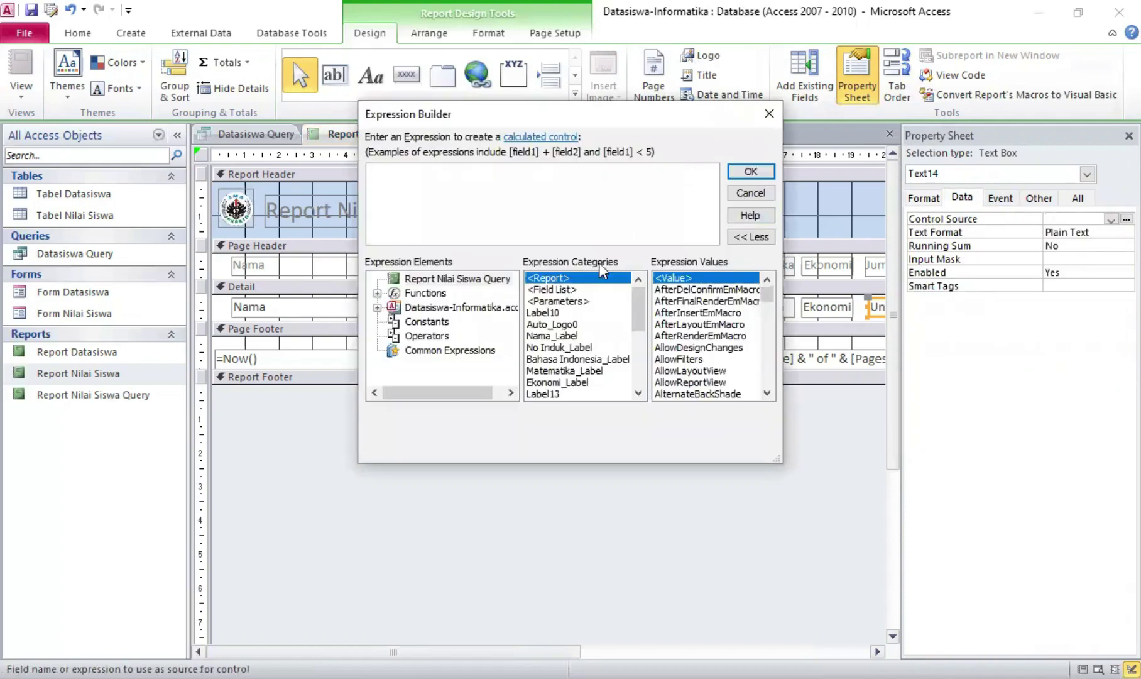
Set the Control Source to Bahasa Indonesia + Matematika + Ekonomi in the Expression Builder
drag(641, 300, 645, 349)
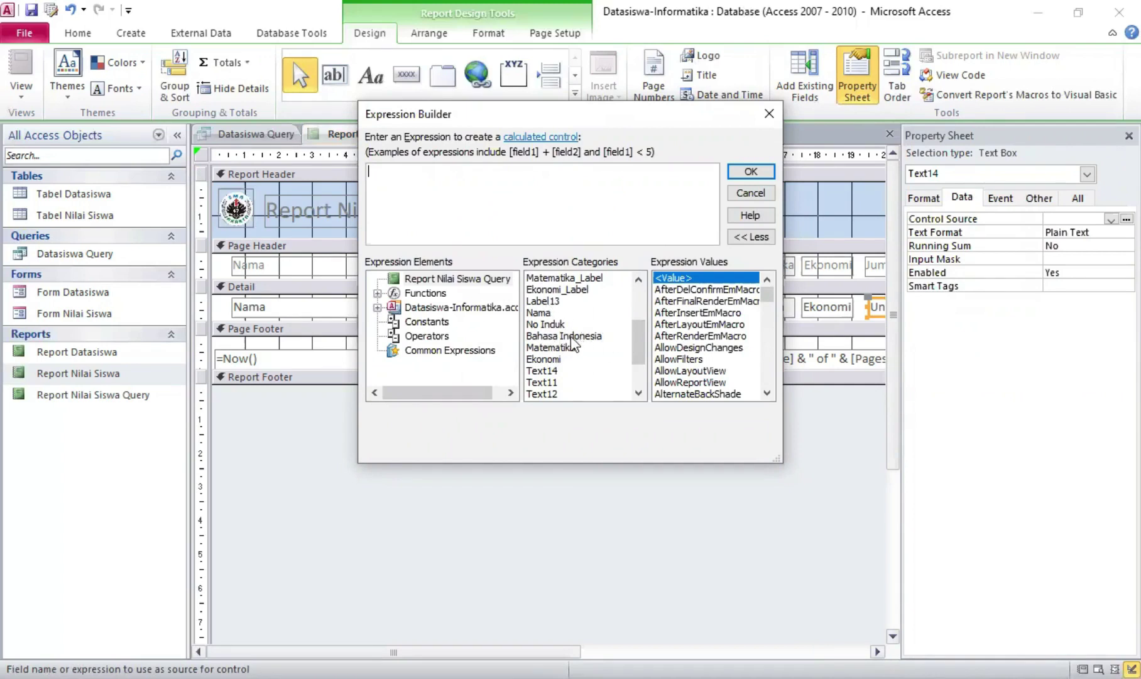
click(573, 338)
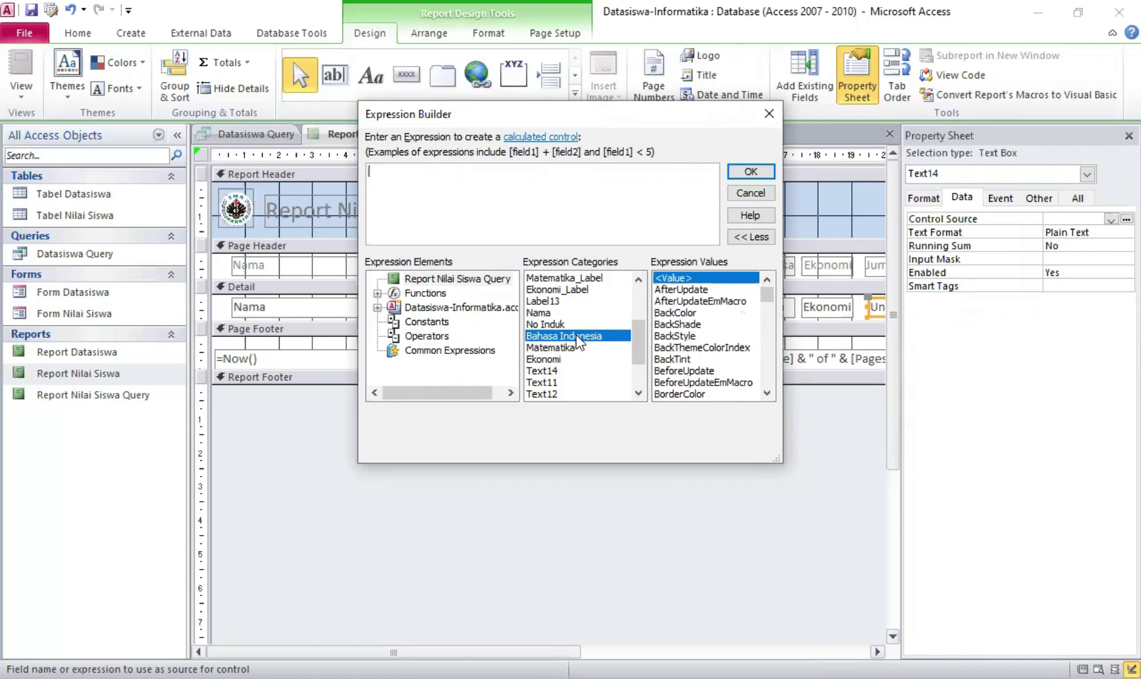
double_click(577, 338)
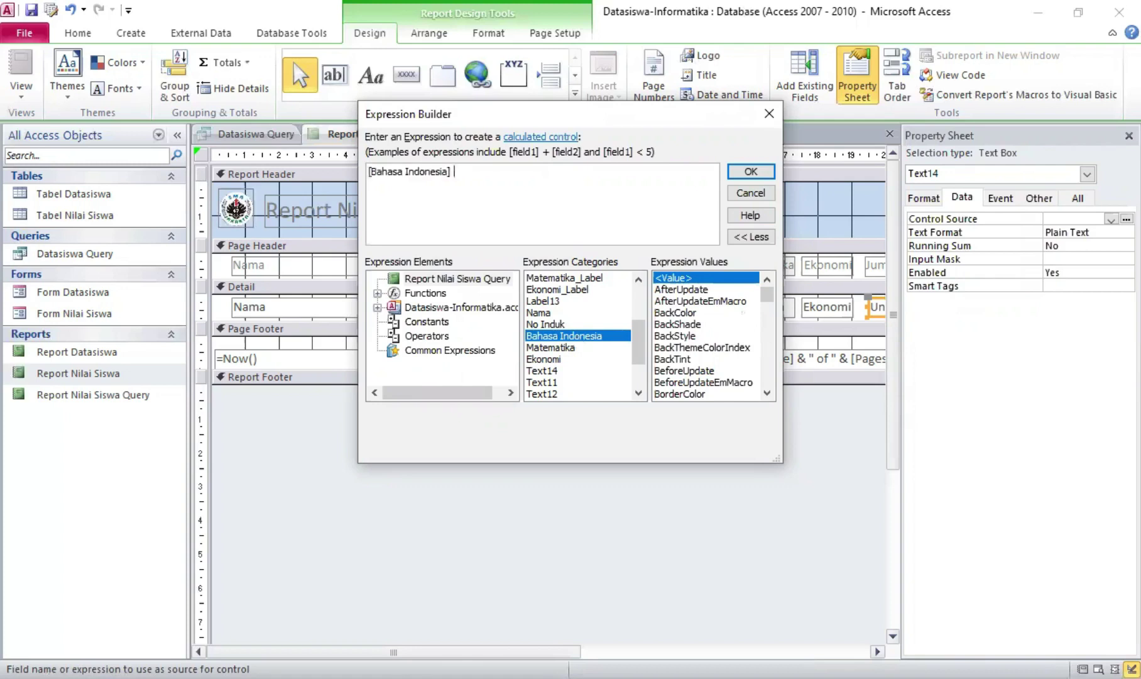
double_click(569, 347)
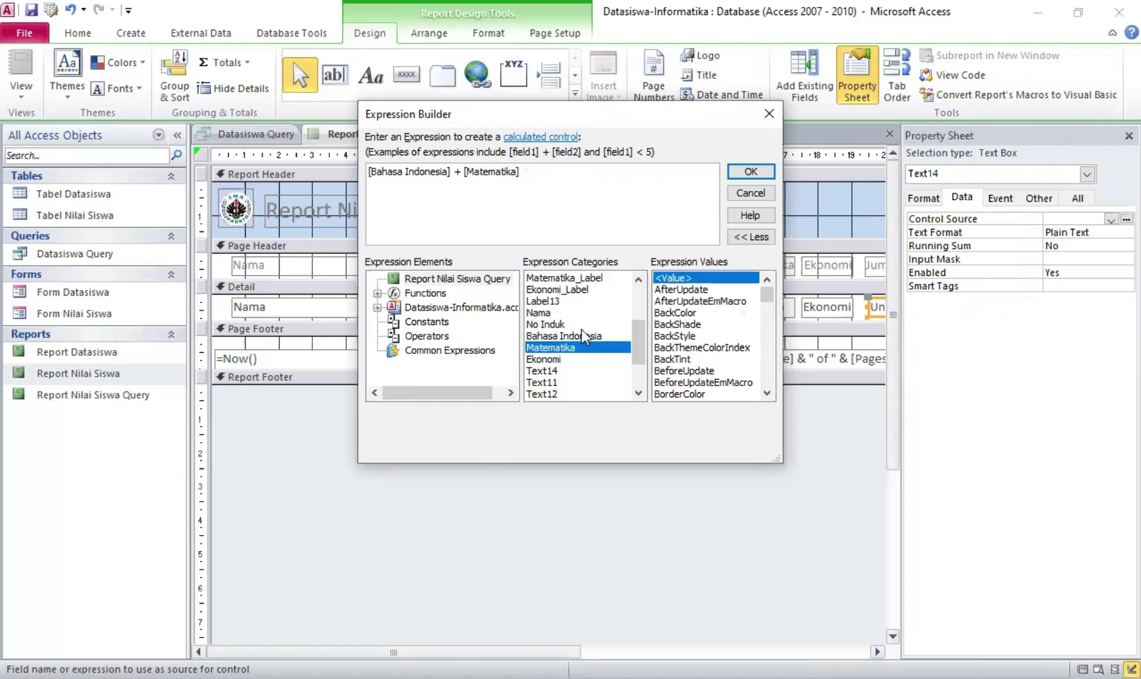
text(+)
double_click(581, 360)
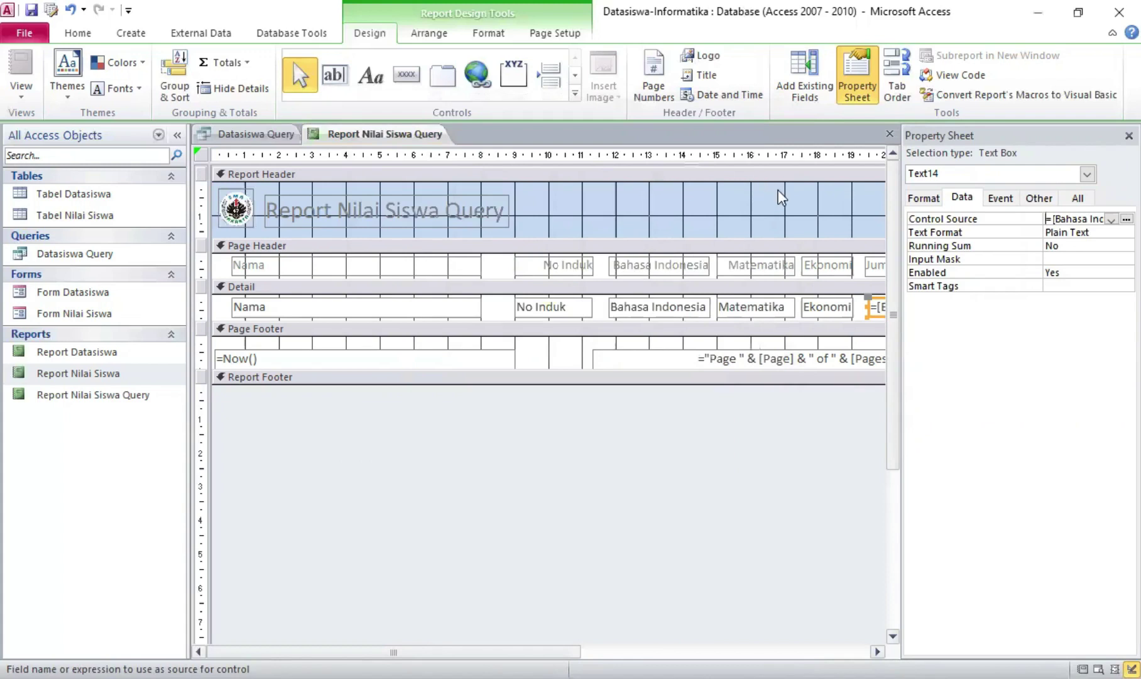
Close the Property Sheet and view the report showing Jumlah totals 279, 270, 273, 276
click(1129, 136)
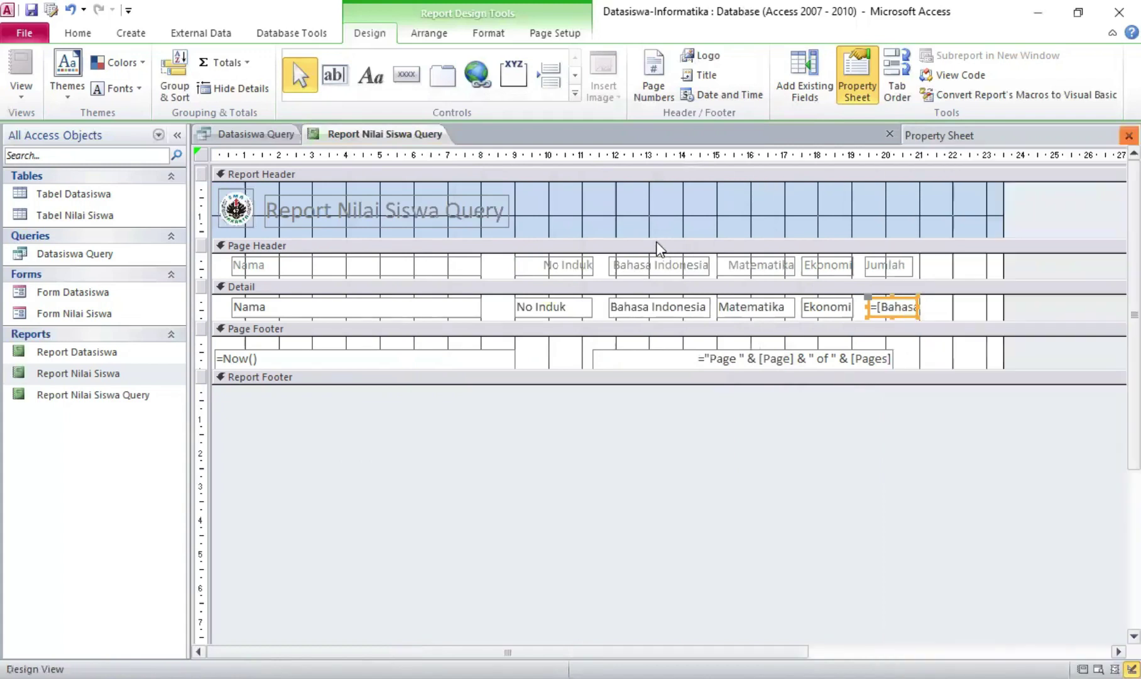
right_click(326, 139)
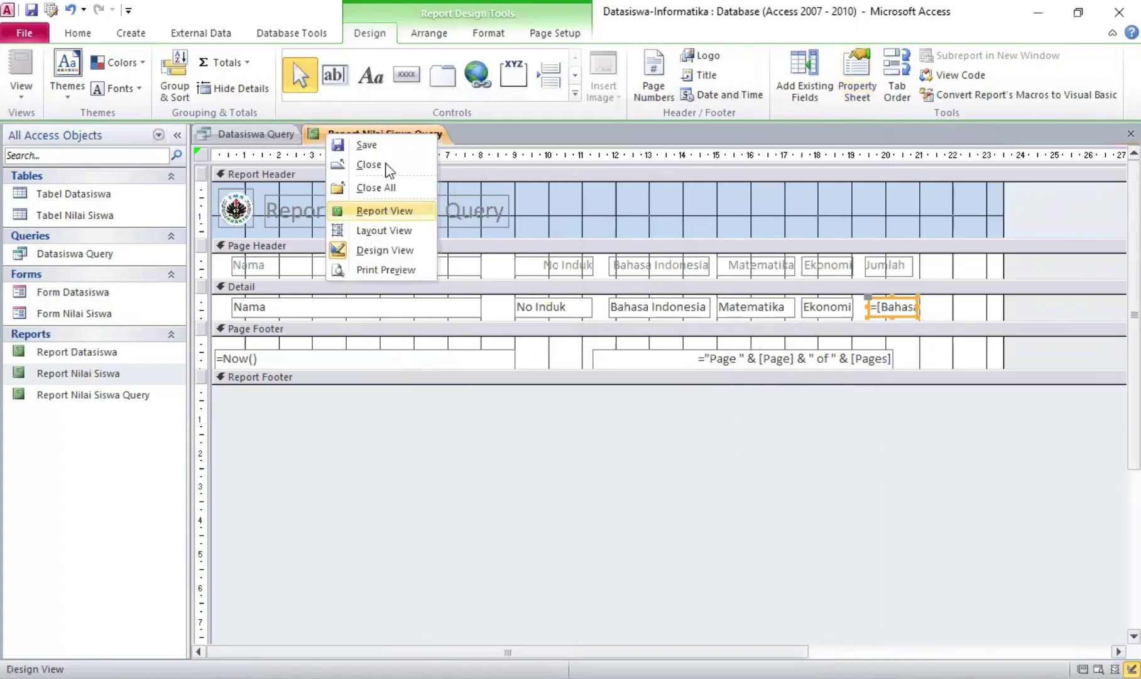
click(390, 212)
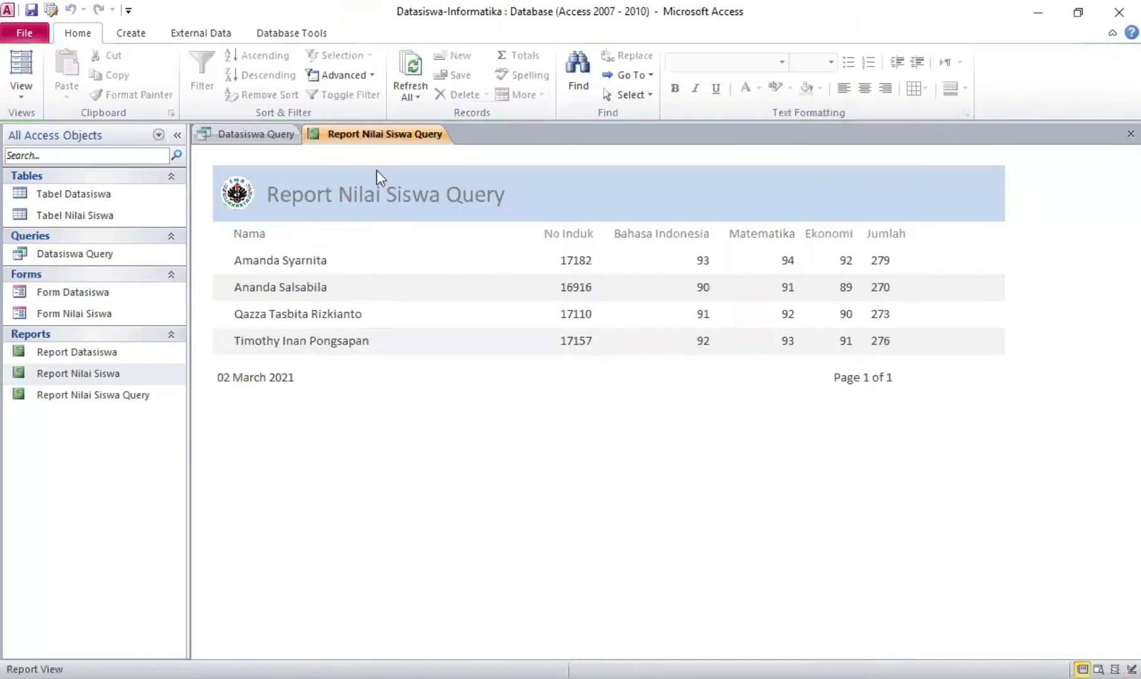
Return to Design View and add a 'Rerata' heading label beside Jumlah
right_click(371, 145)
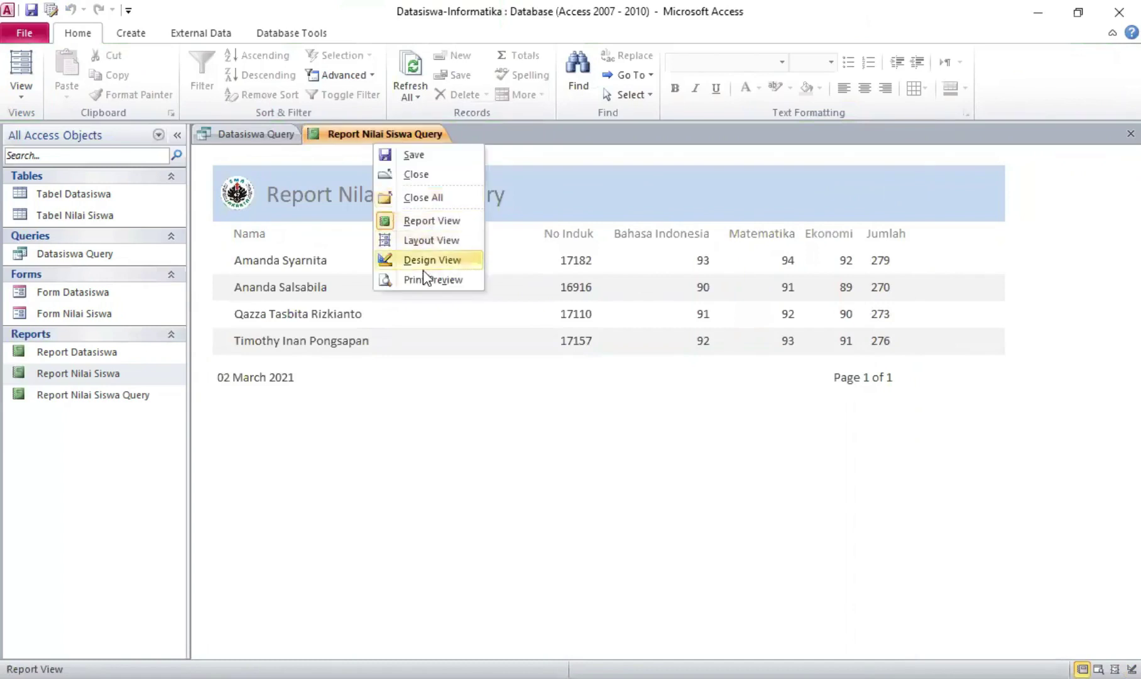
click(413, 260)
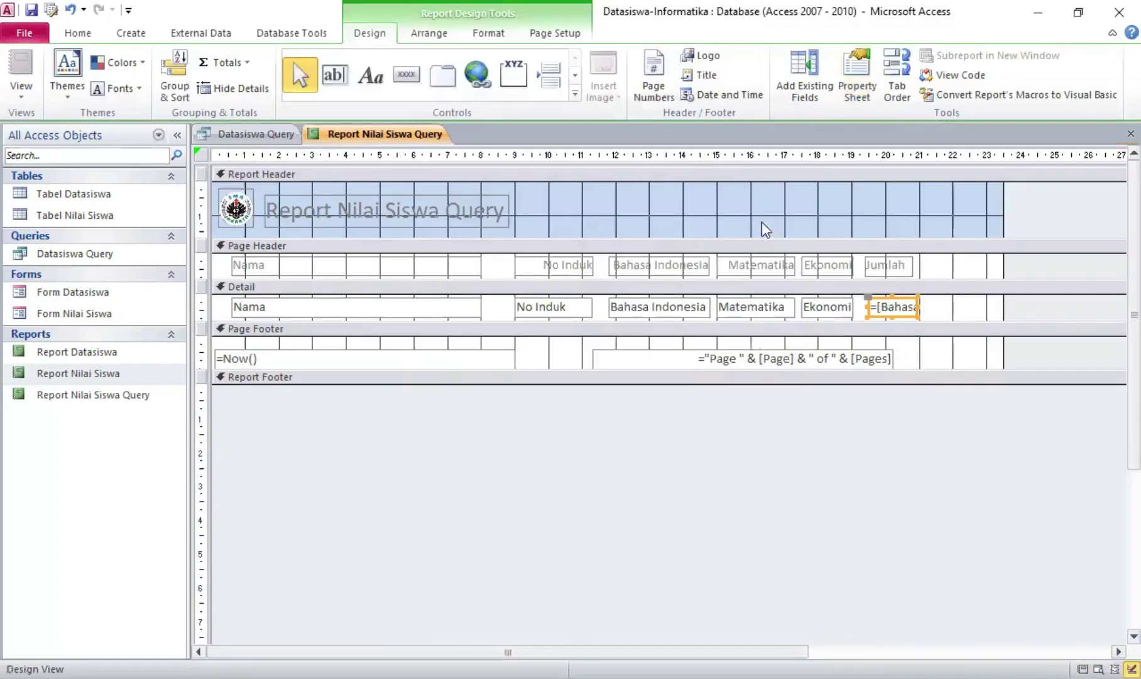
click(369, 78)
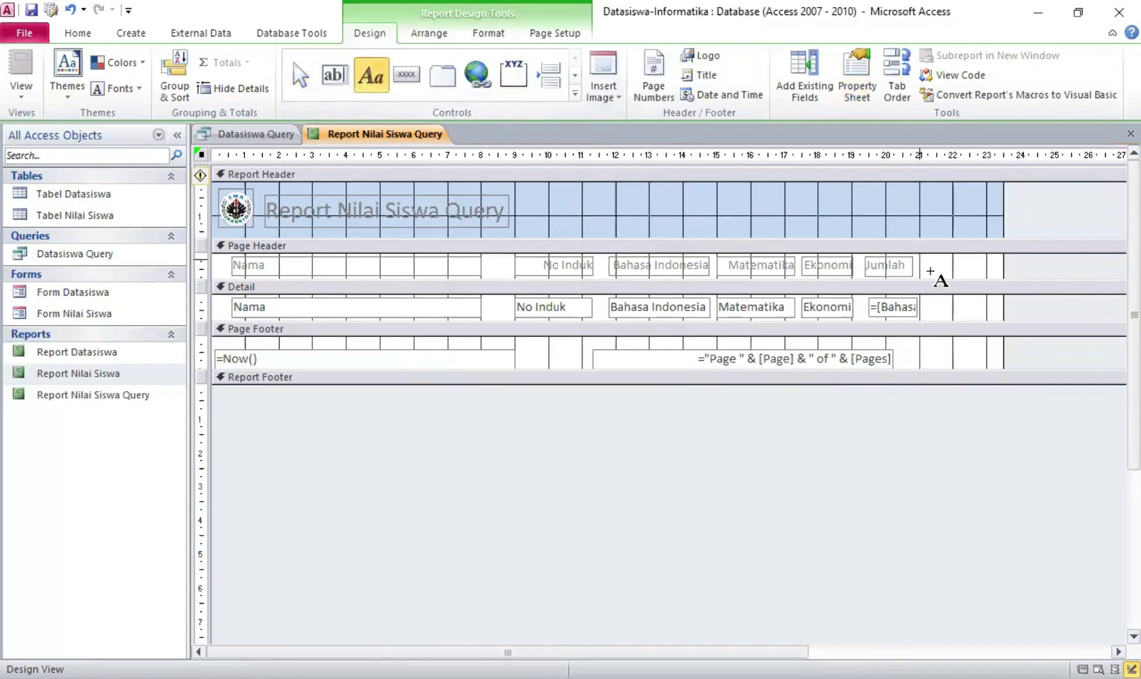
drag(922, 270, 974, 276)
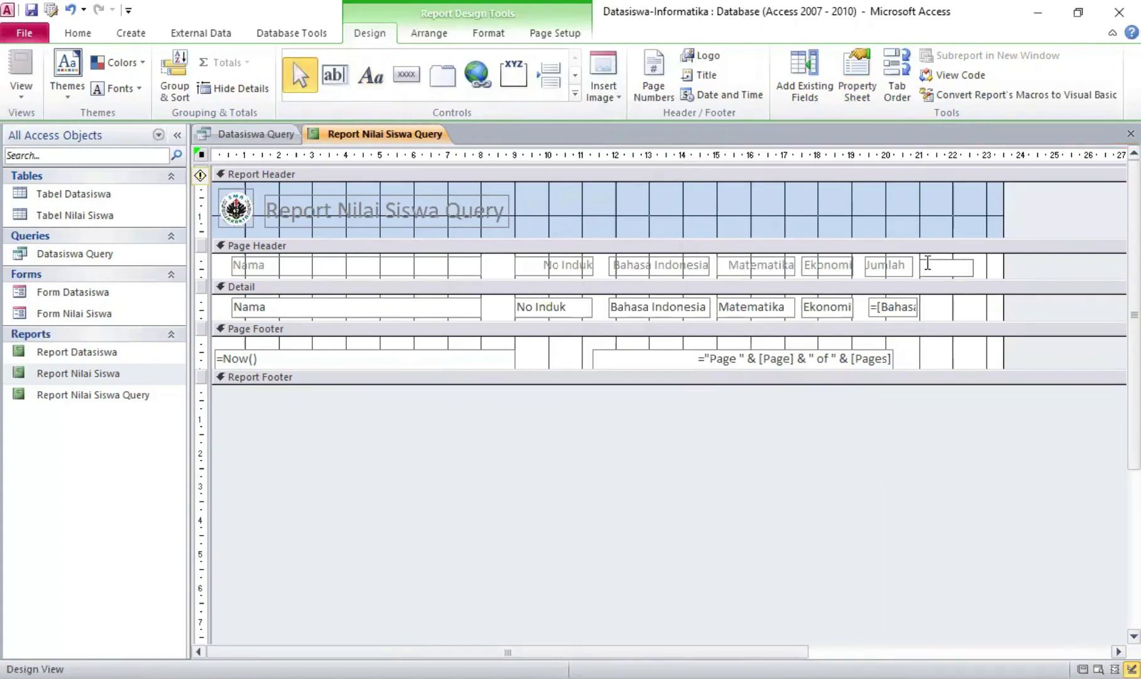
text(Rerata)
Draw a new text box in the Detail row and delete its stray Text17 label
click(334, 74)
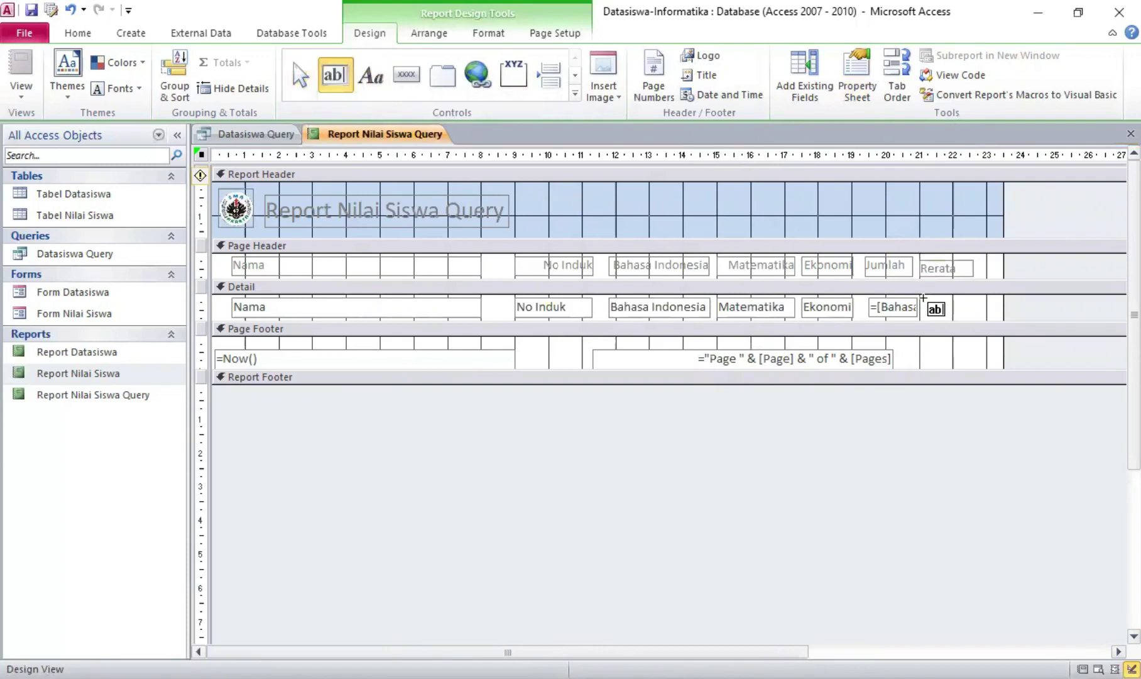
mouse_move(923, 301)
mouse_down()
mouse_move(974, 318)
mouse_move(931, 297)
mouse_up()
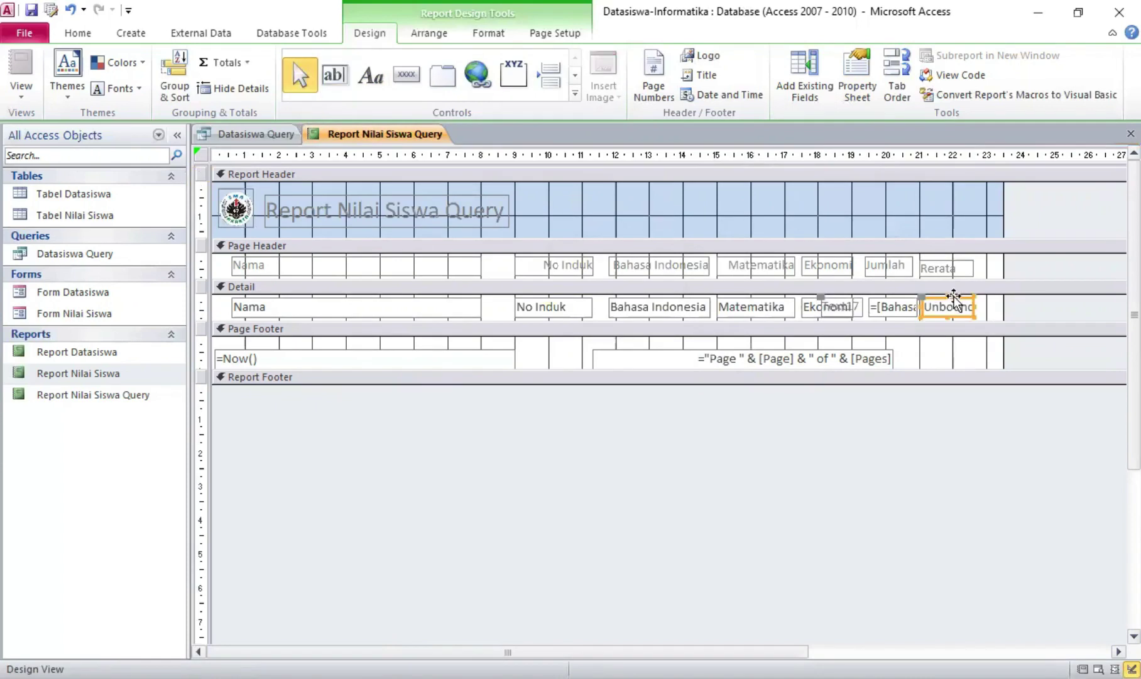
click(859, 308)
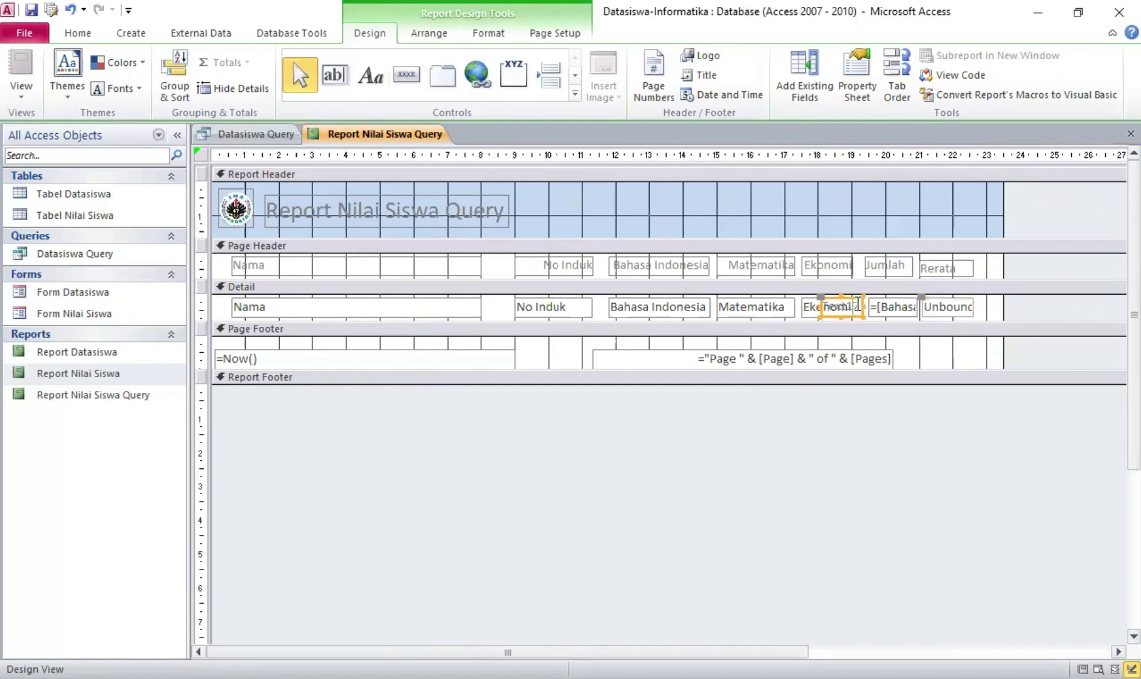
right_click(821, 299)
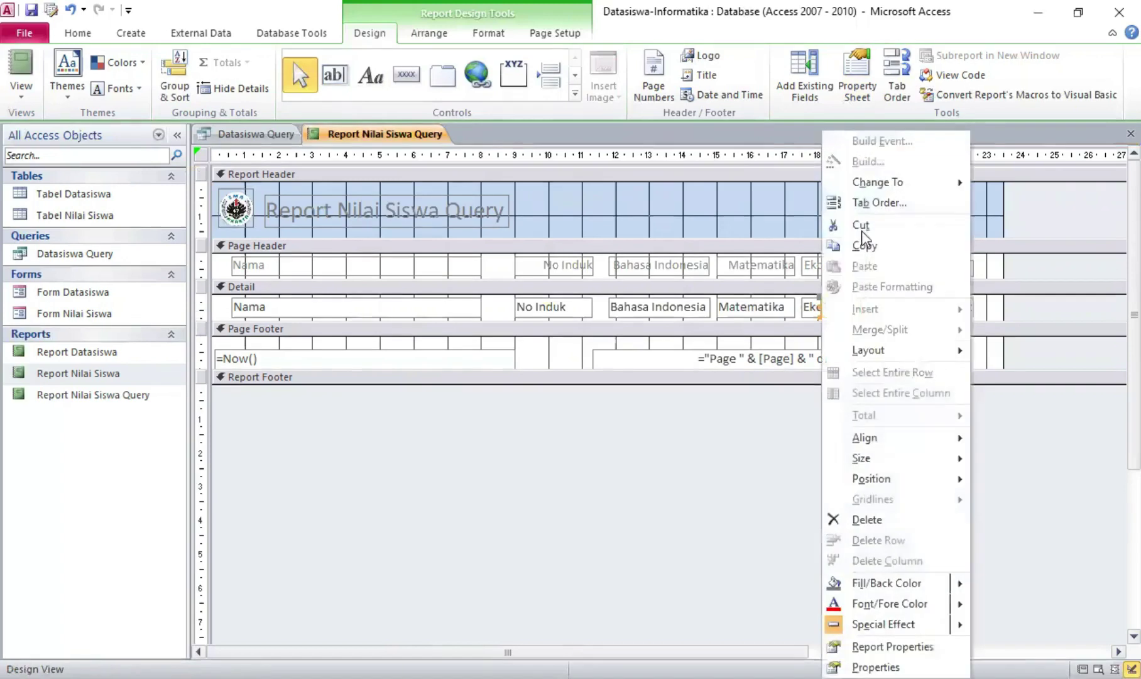
click(884, 523)
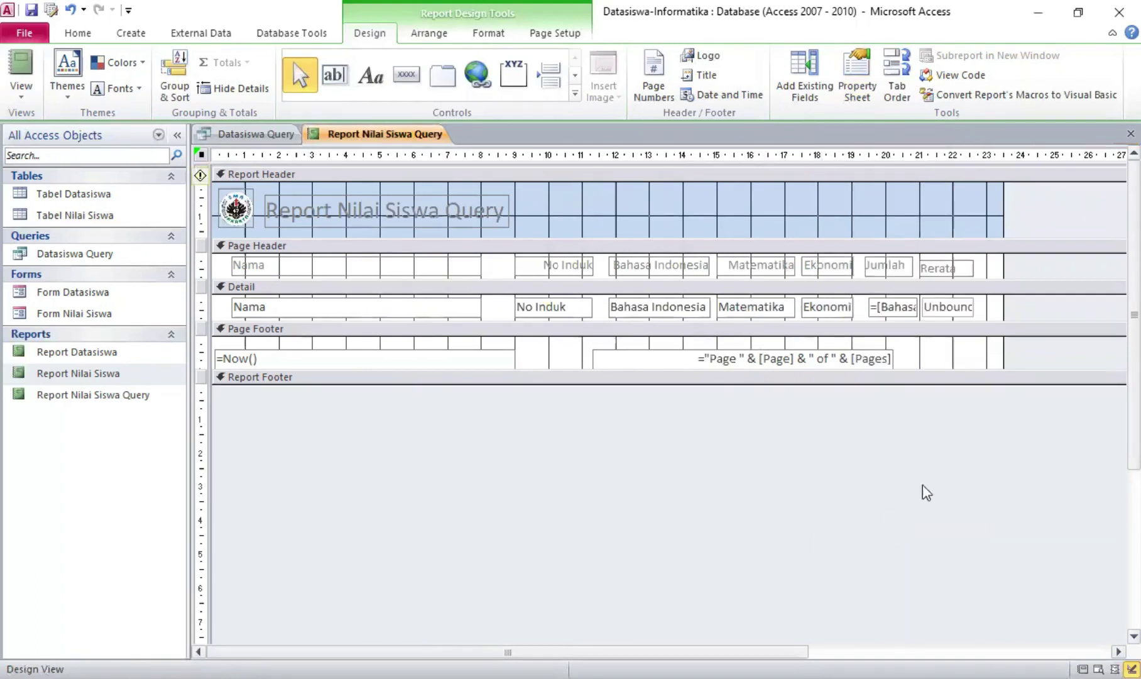
Make the Rerata label slightly taller and select the new unbound text box
click(953, 268)
drag(943, 257, 943, 254)
click(954, 306)
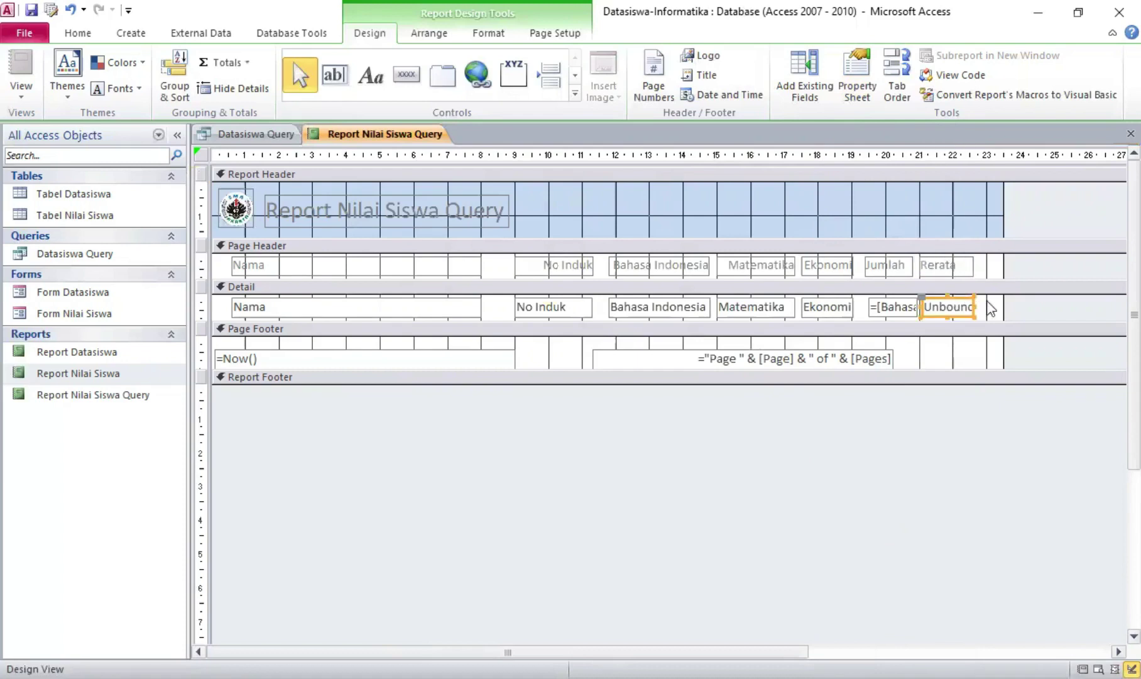
click(959, 266)
click(949, 317)
Set the Rerata text box's Border Style to Transparent
click(857, 74)
click(935, 203)
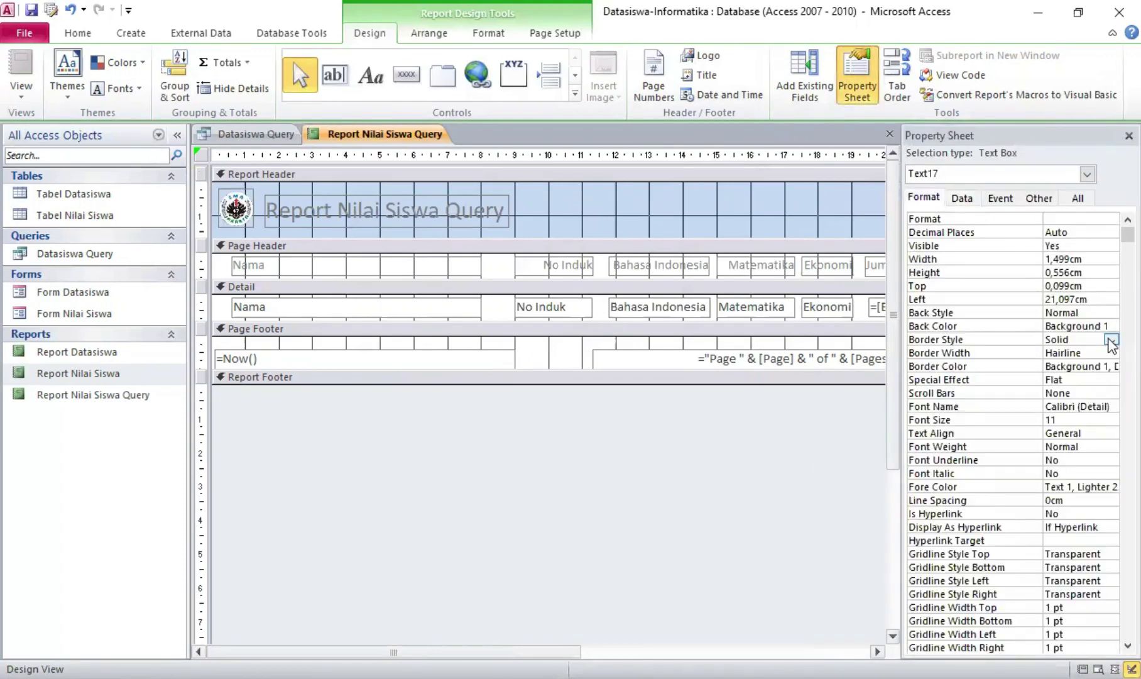
click(1111, 341)
click(1098, 352)
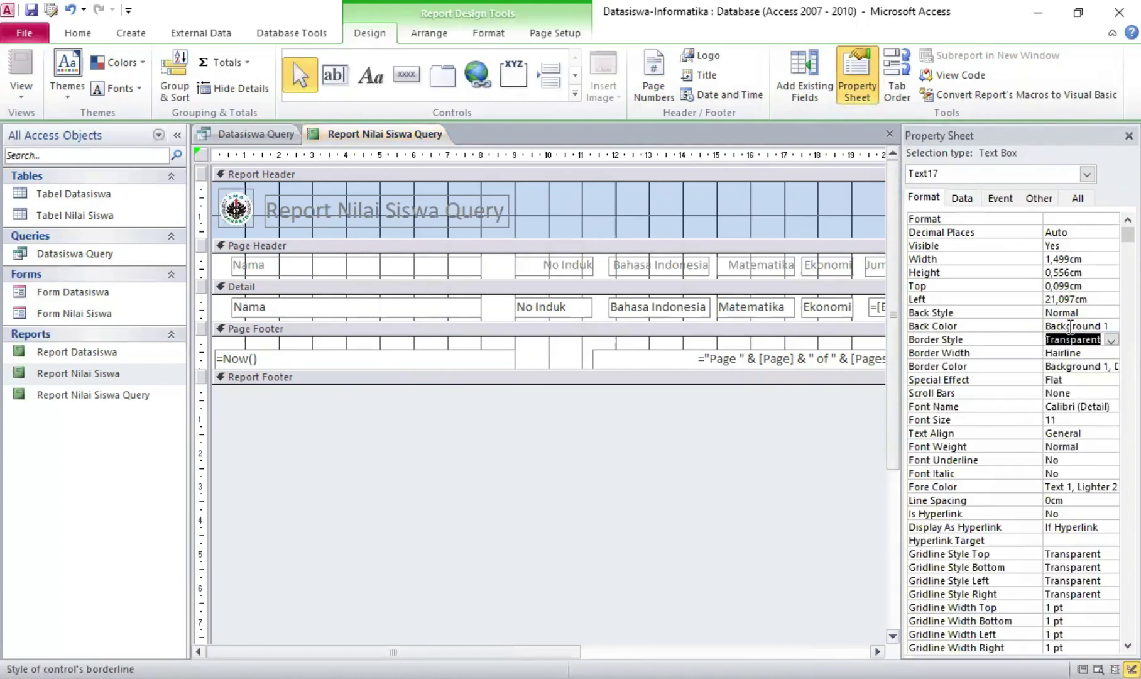
click(1000, 199)
click(964, 199)
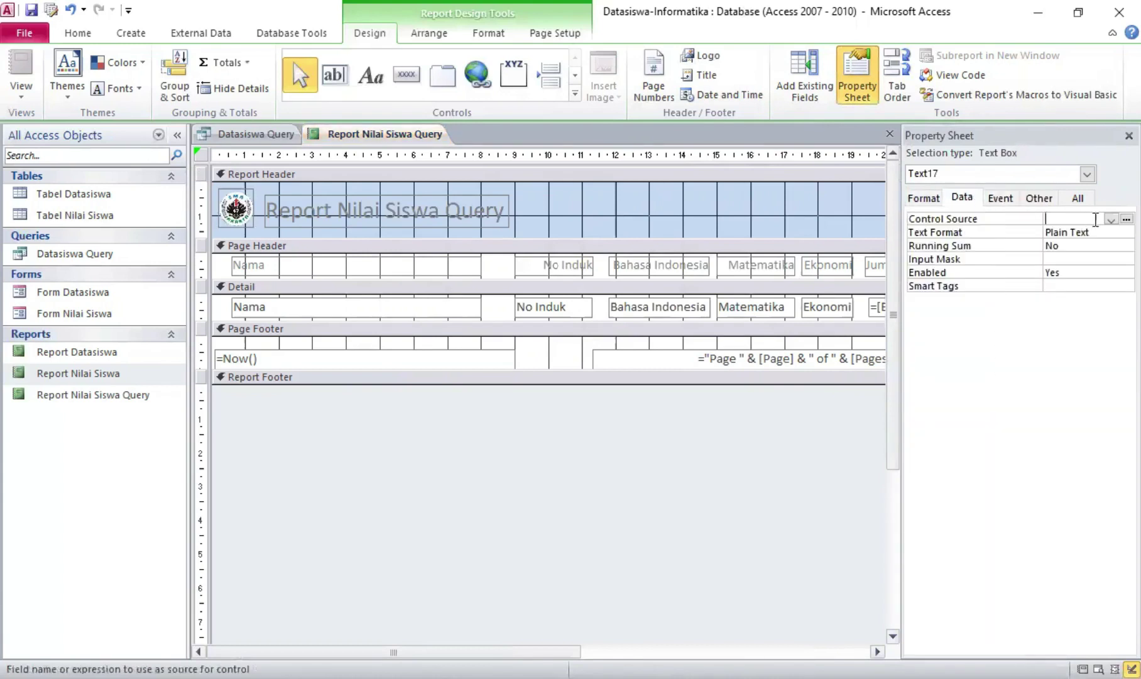
Set its Control Source to =[Text14]/3 through the Expression Builder
click(1127, 219)
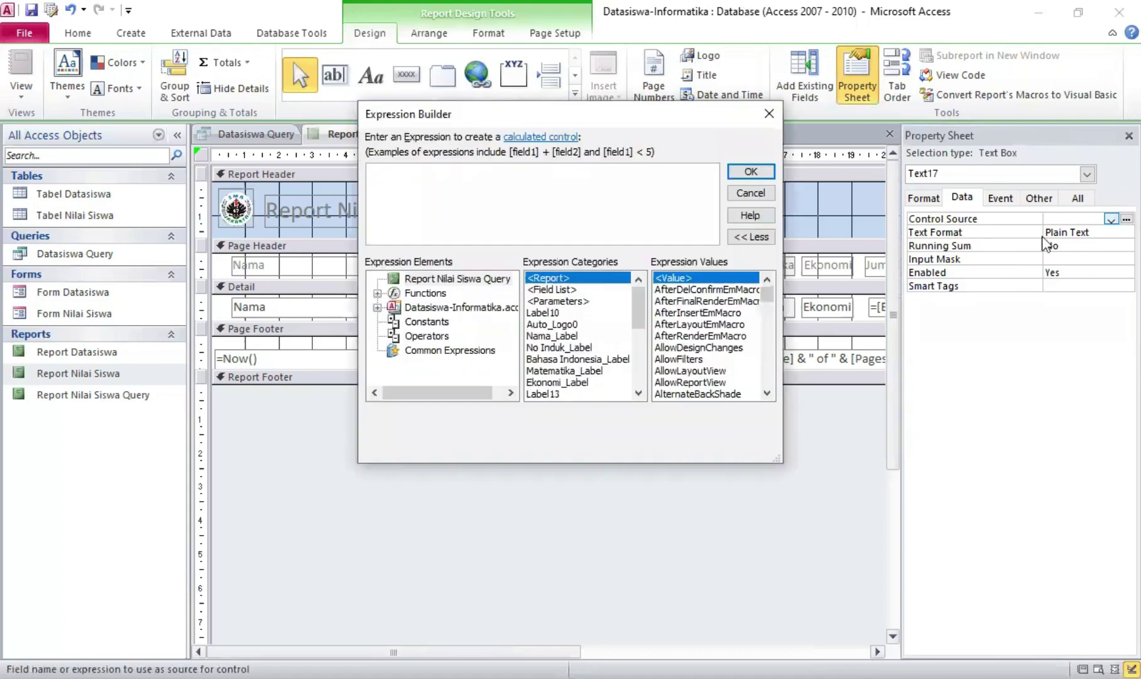
drag(632, 303, 642, 347)
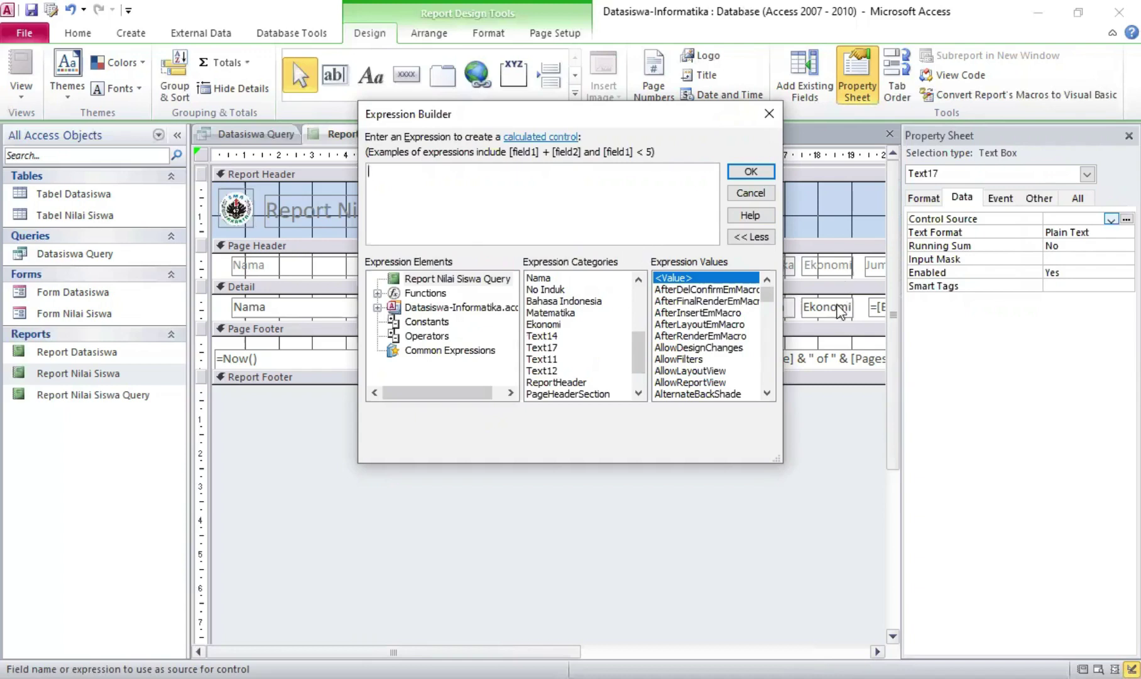
click(552, 336)
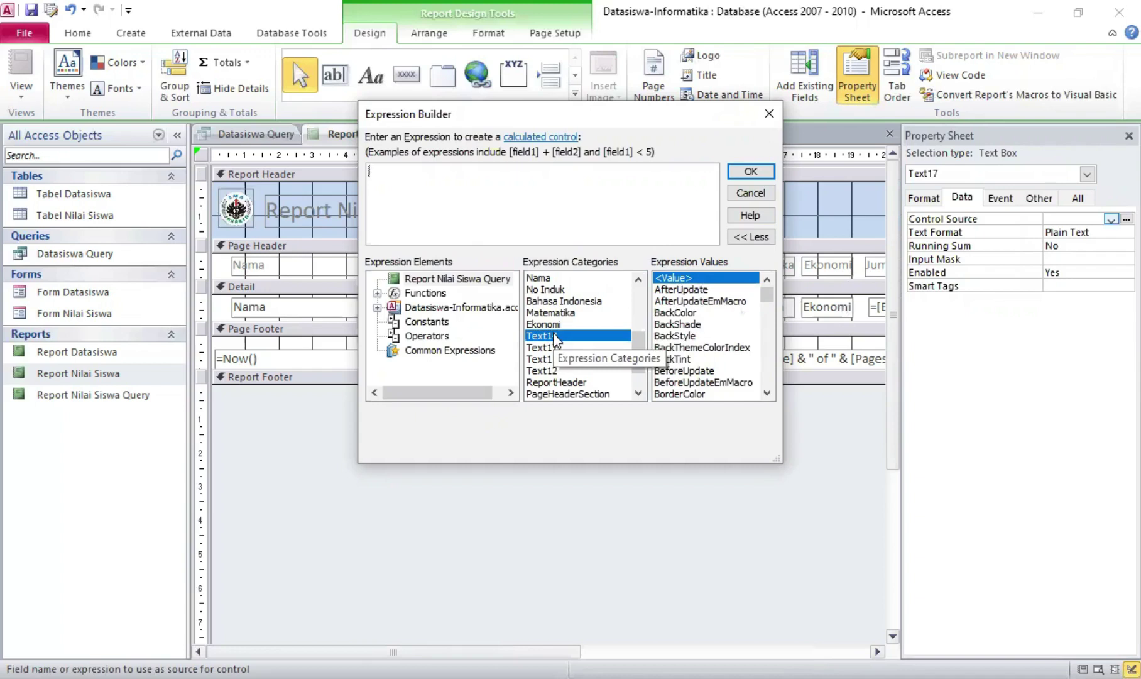
double_click(553, 337)
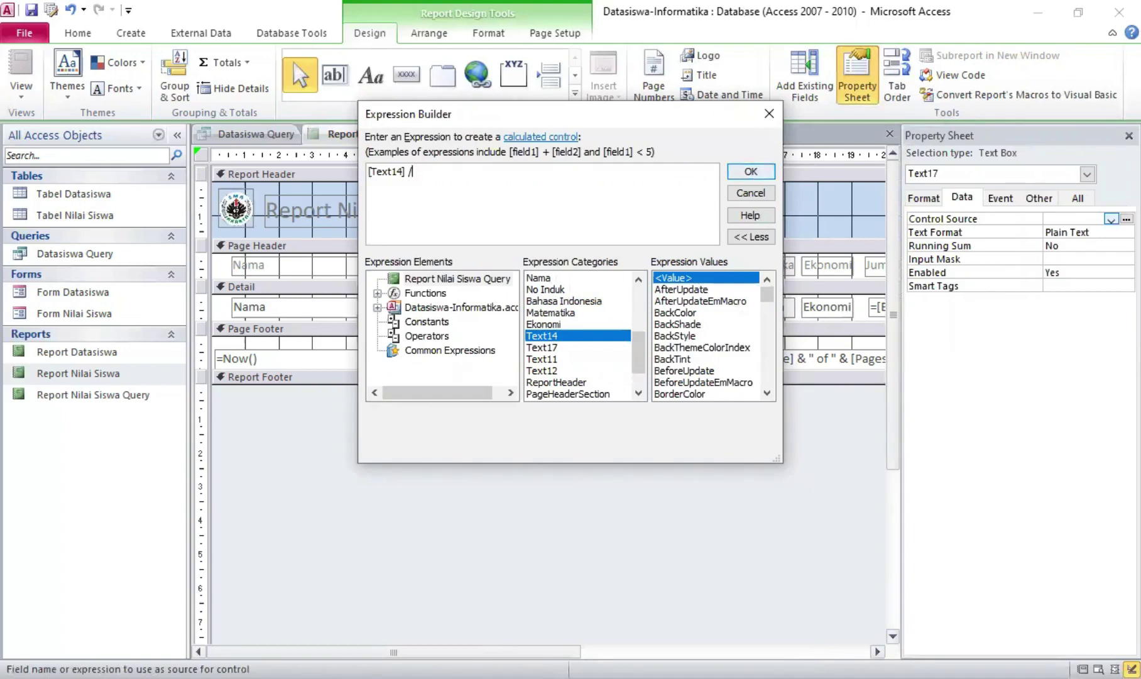
click(762, 171)
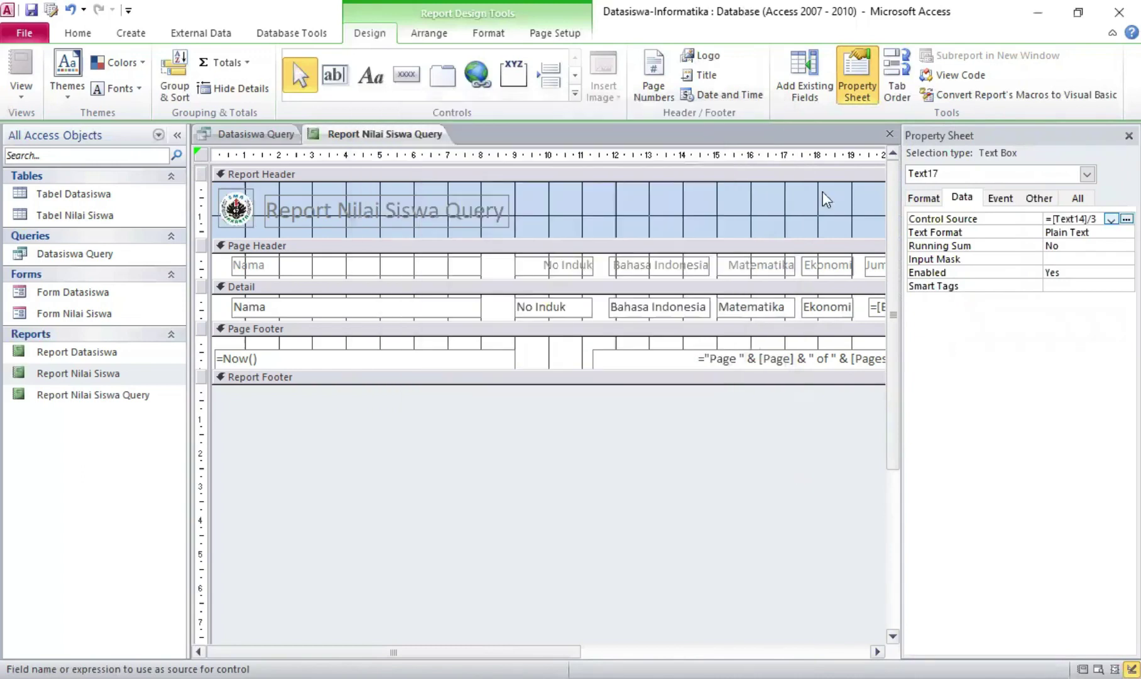
Check the Rerata averages 93, 90, 91, 92 in Report View, then return to Design View
click(1129, 135)
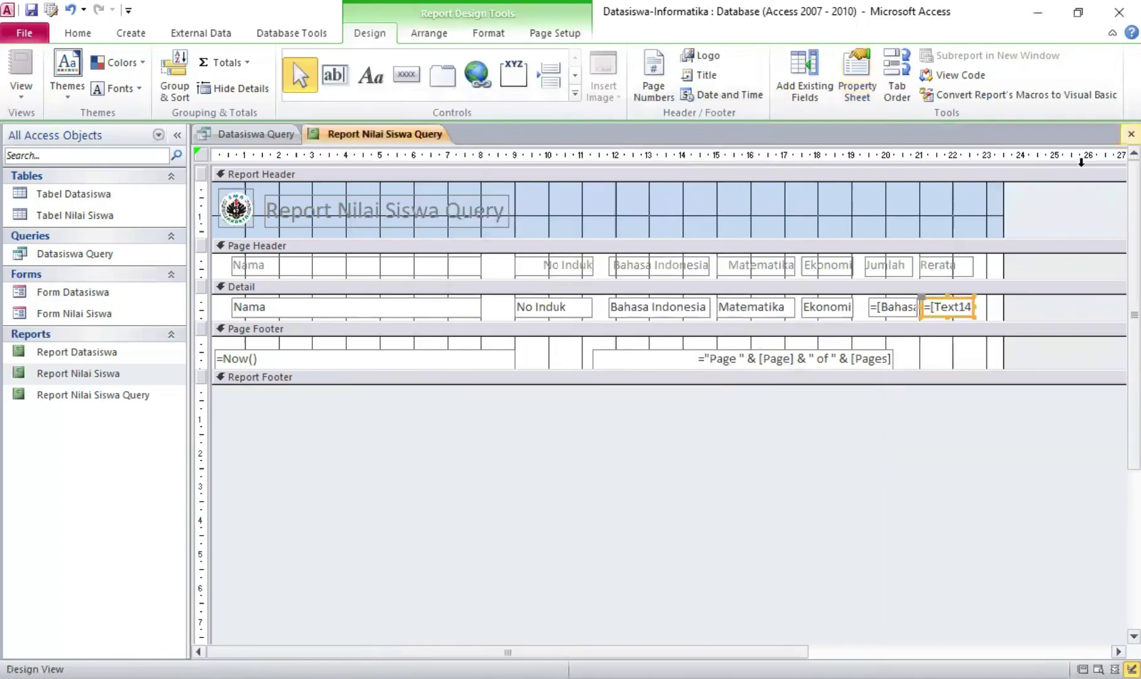
right_click(341, 141)
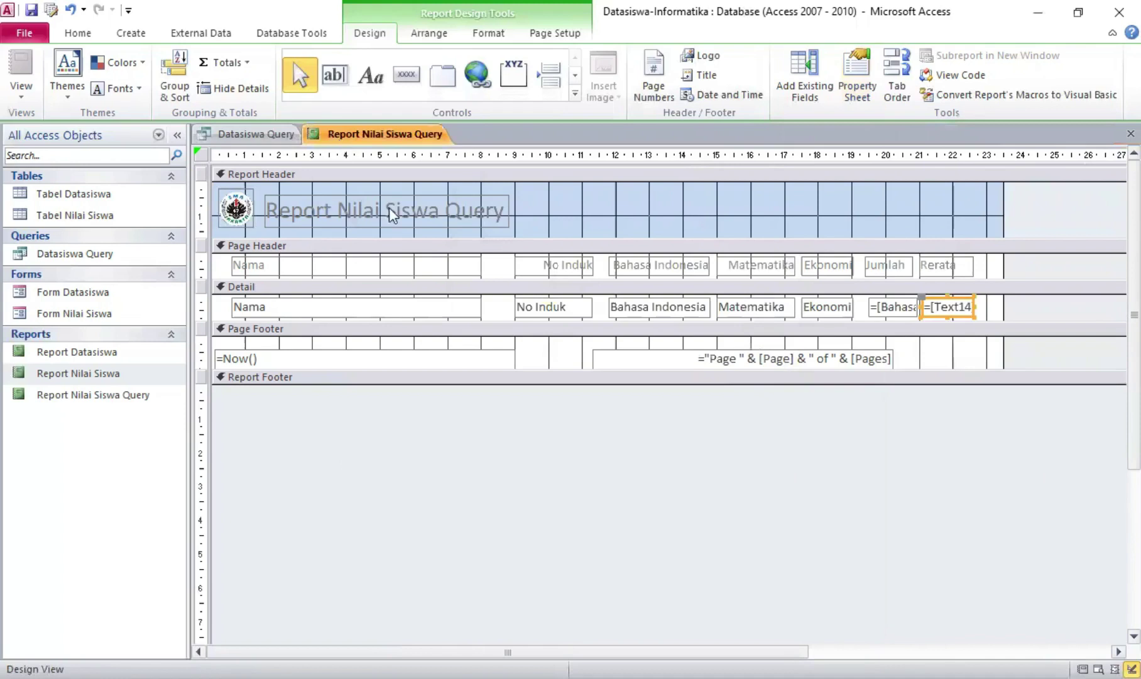
click(390, 219)
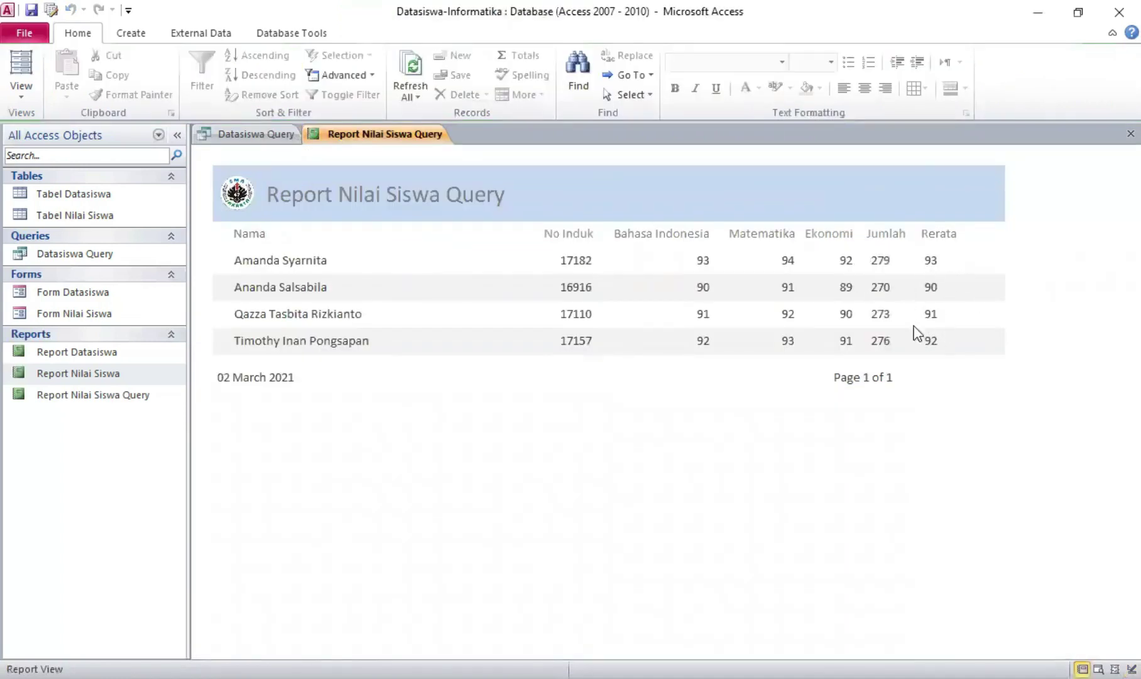
right_click(351, 142)
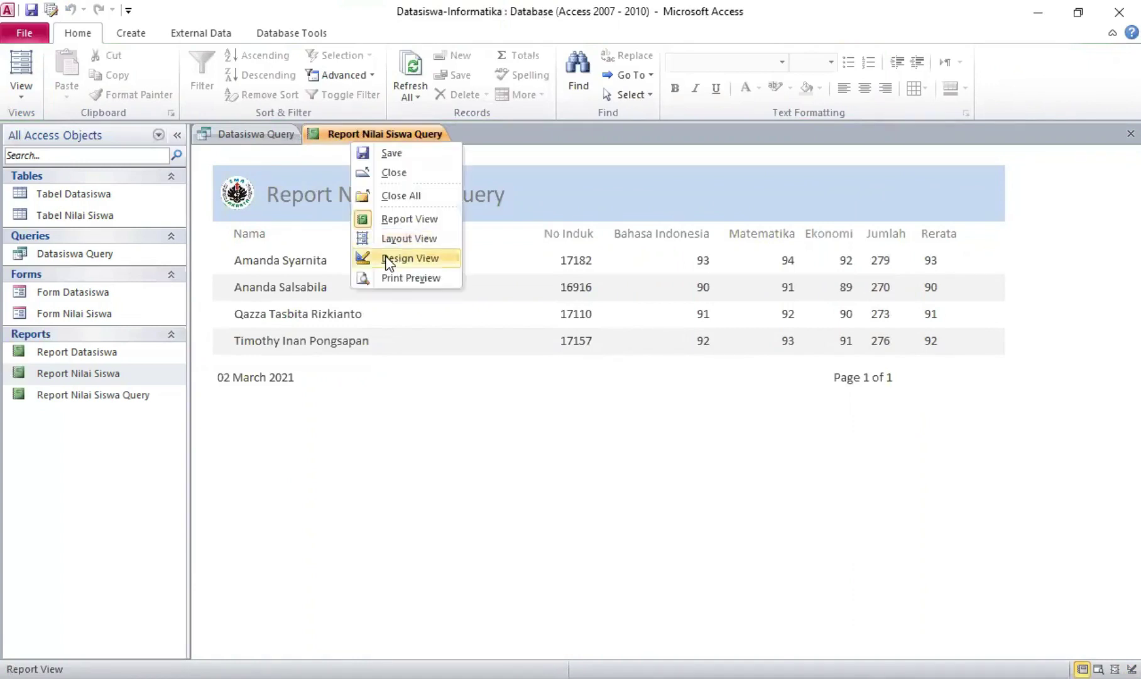
click(389, 262)
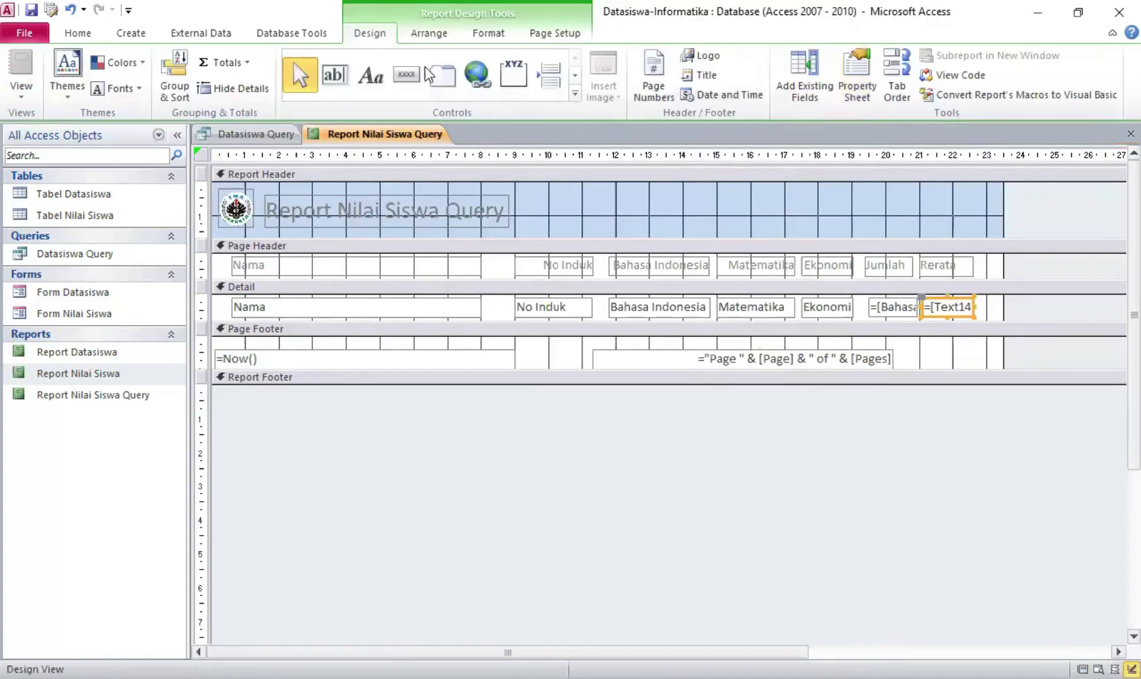
Draw a button in the report header and give it the Close Window picture
click(407, 75)
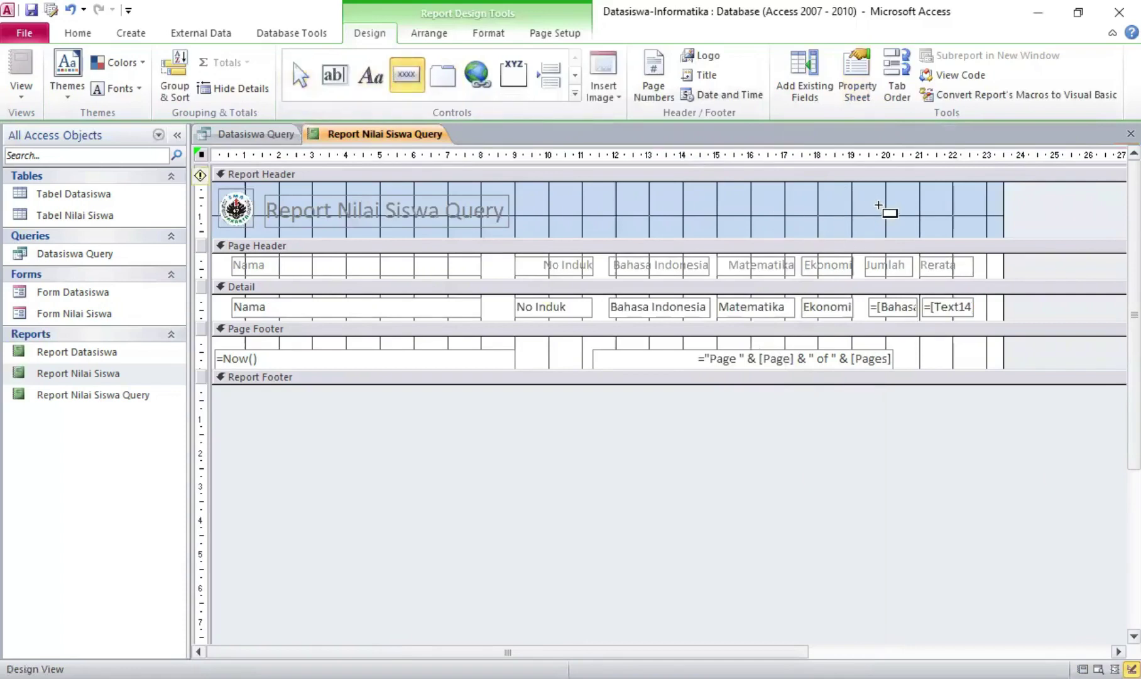
drag(864, 195, 901, 227)
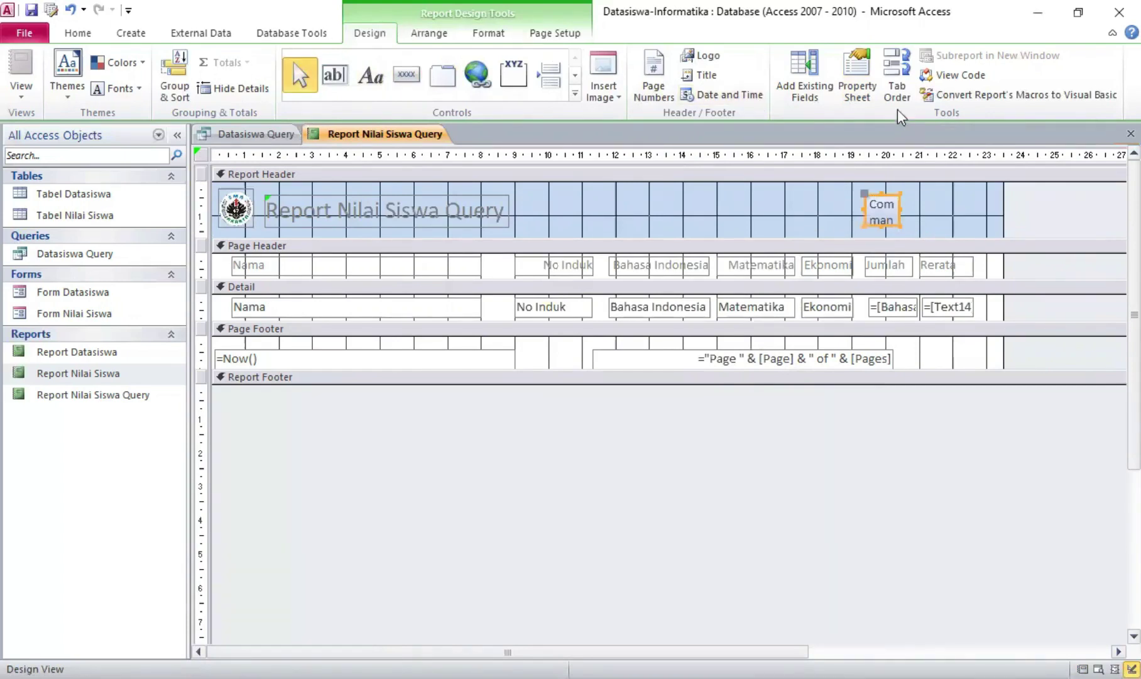
click(857, 79)
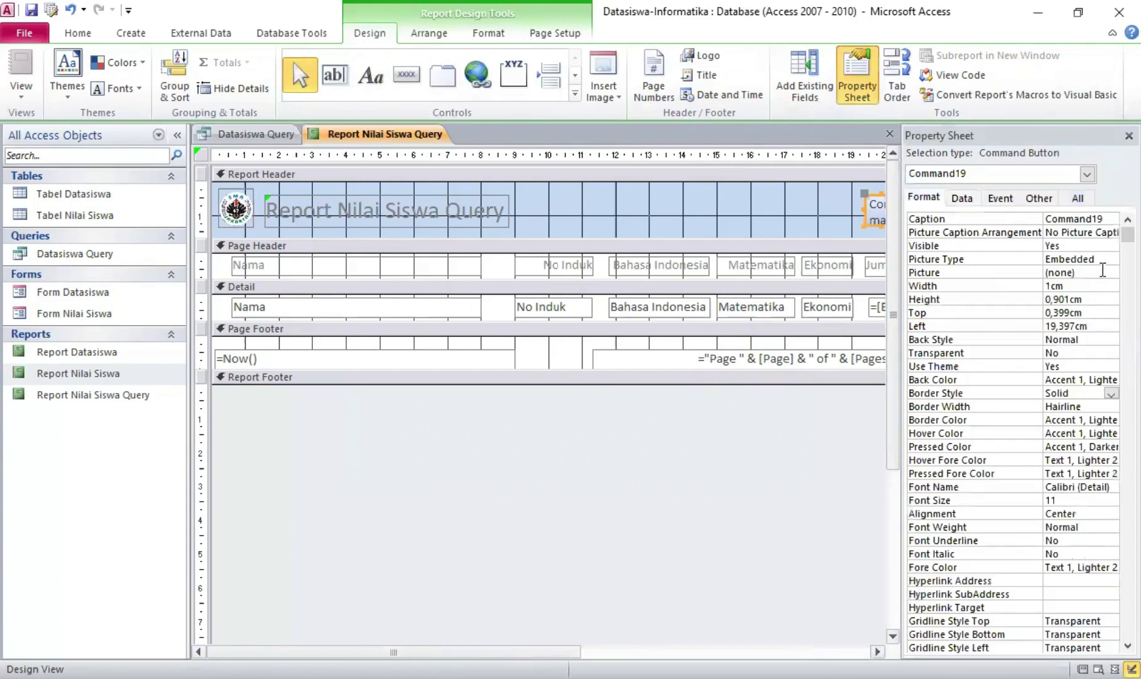
click(1102, 271)
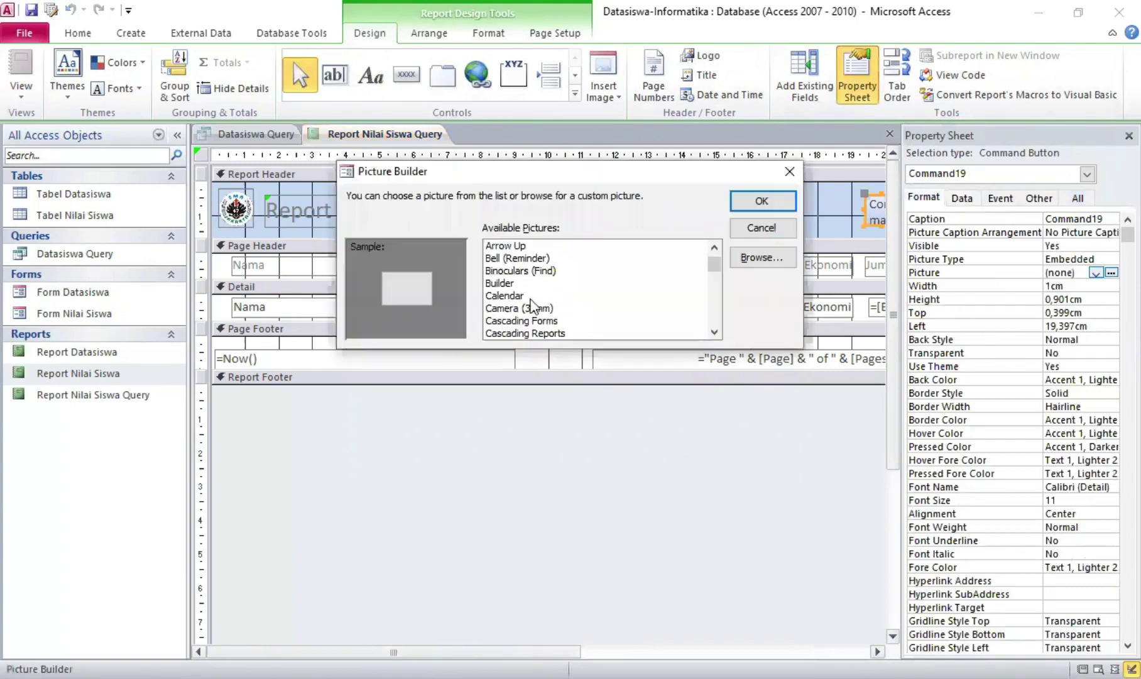
scroll(533, 306, down, 3)
click(528, 321)
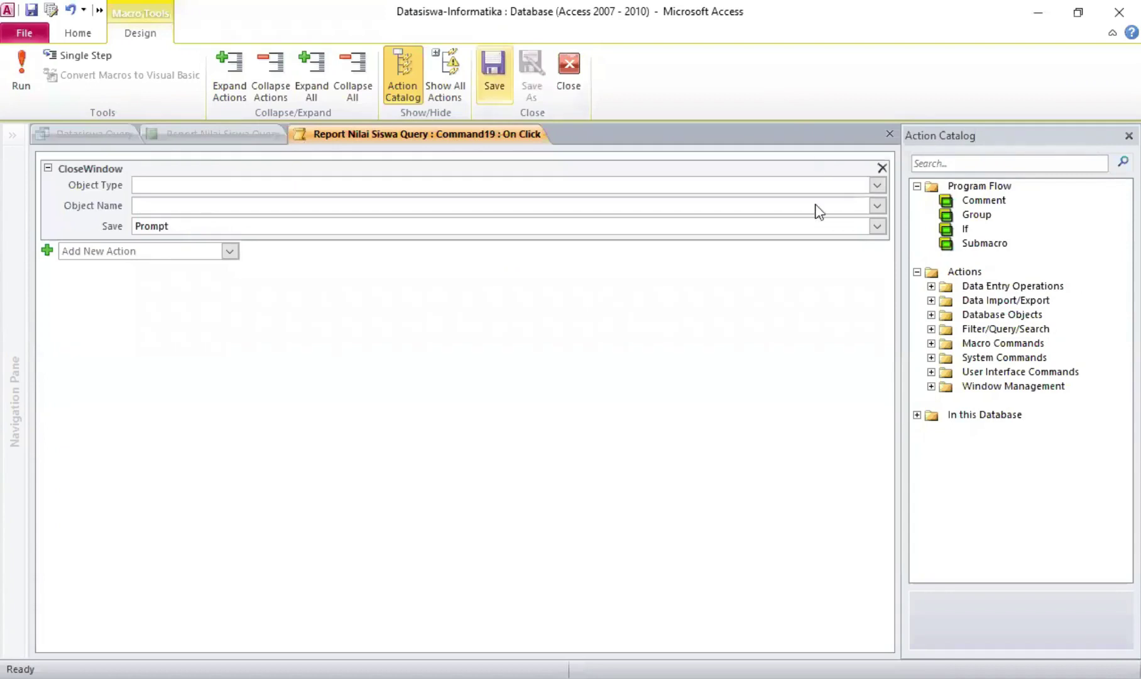
Set the CloseWindow action's Object Type to Report, then save and close the click macro
click(877, 186)
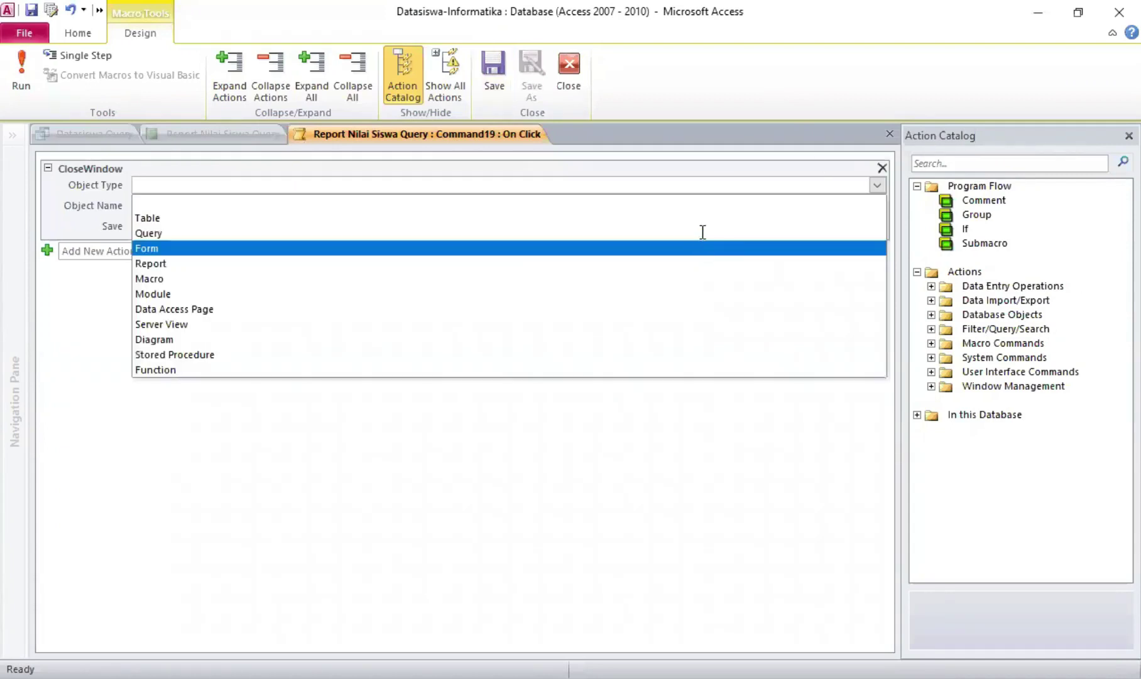
click(836, 233)
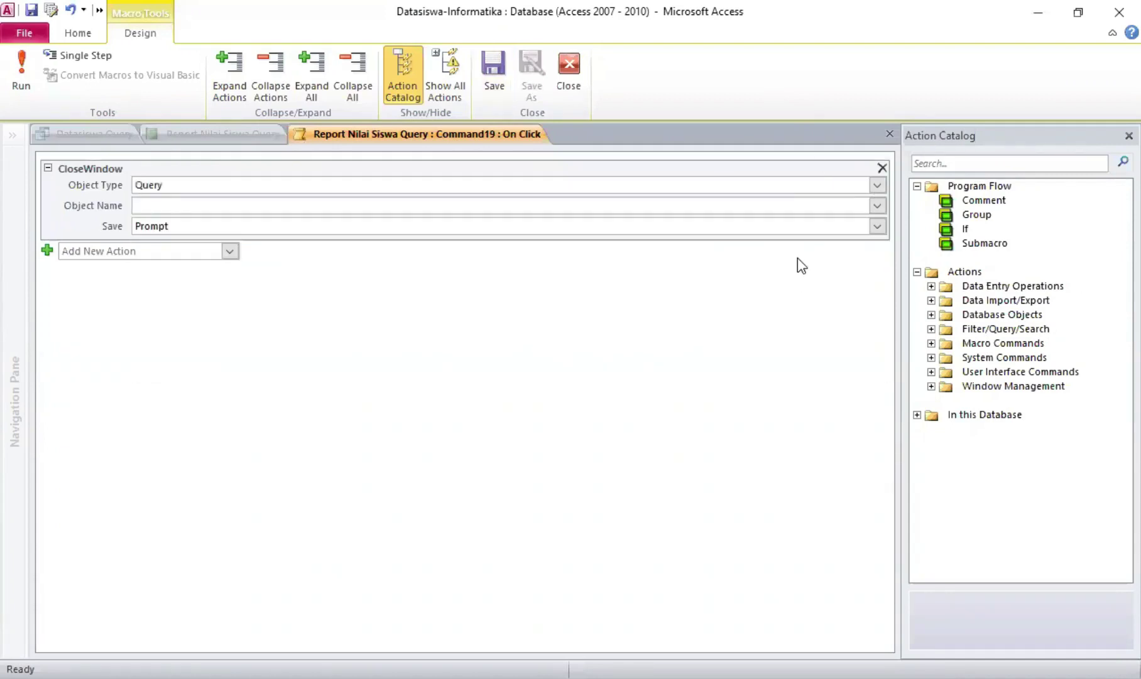
click(797, 258)
click(877, 205)
click(777, 270)
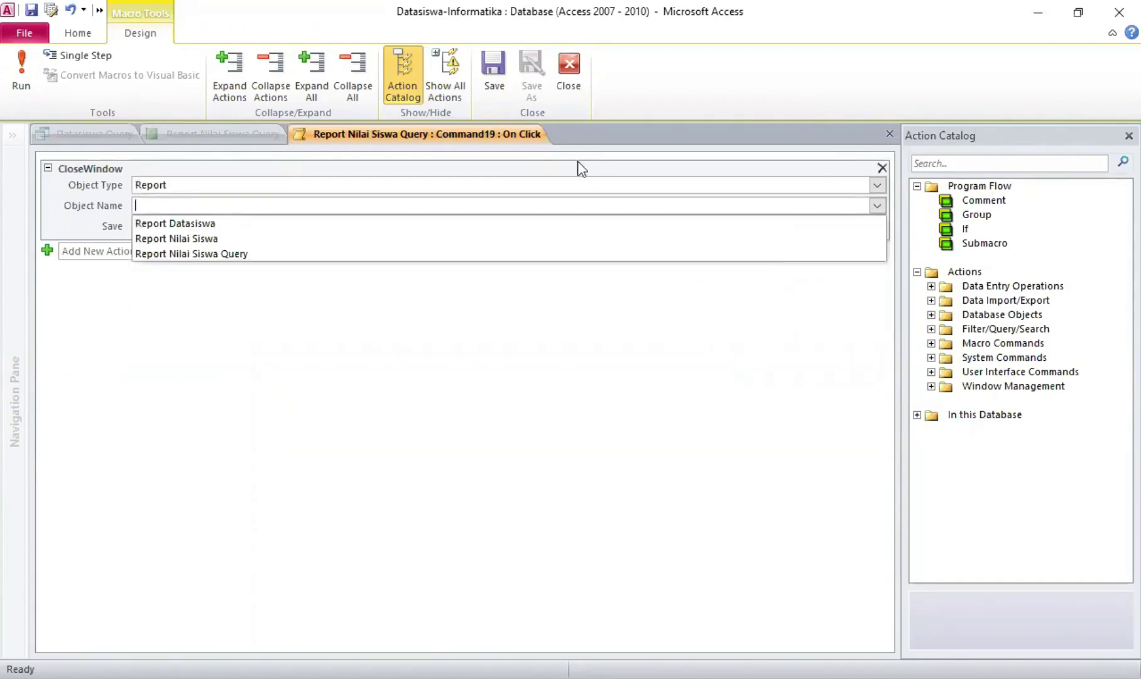
click(492, 74)
click(569, 69)
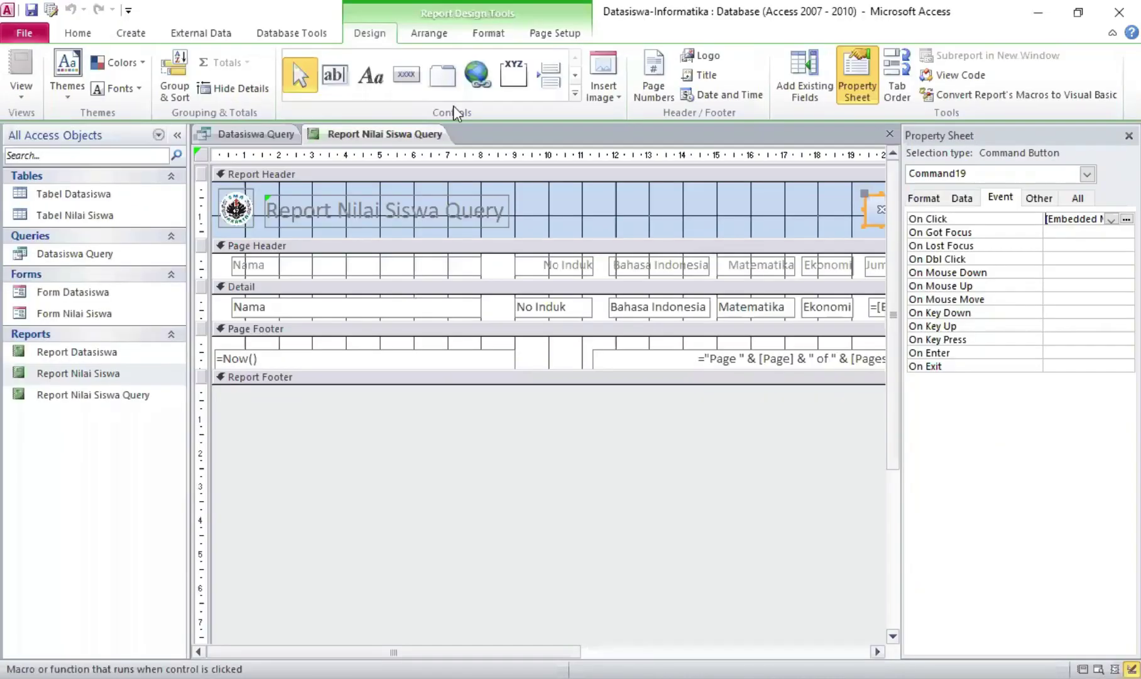
Draw a second command button, Command20, in the Report Header and give it the Preview picture
click(406, 76)
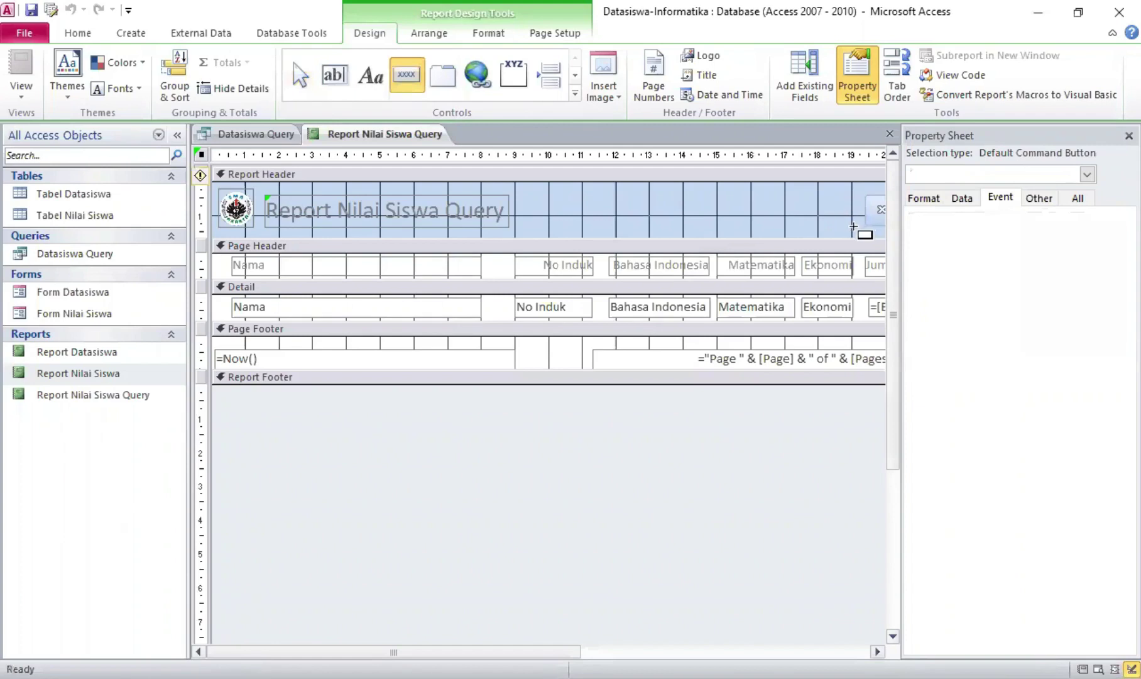
drag(853, 226, 816, 196)
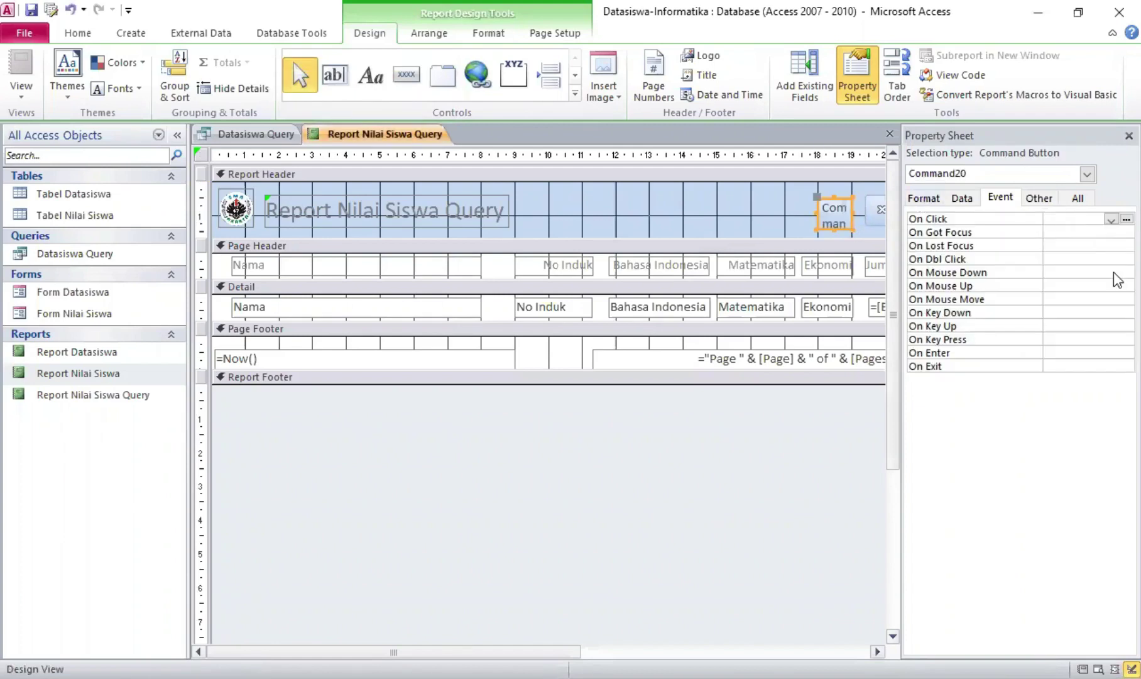
click(1114, 272)
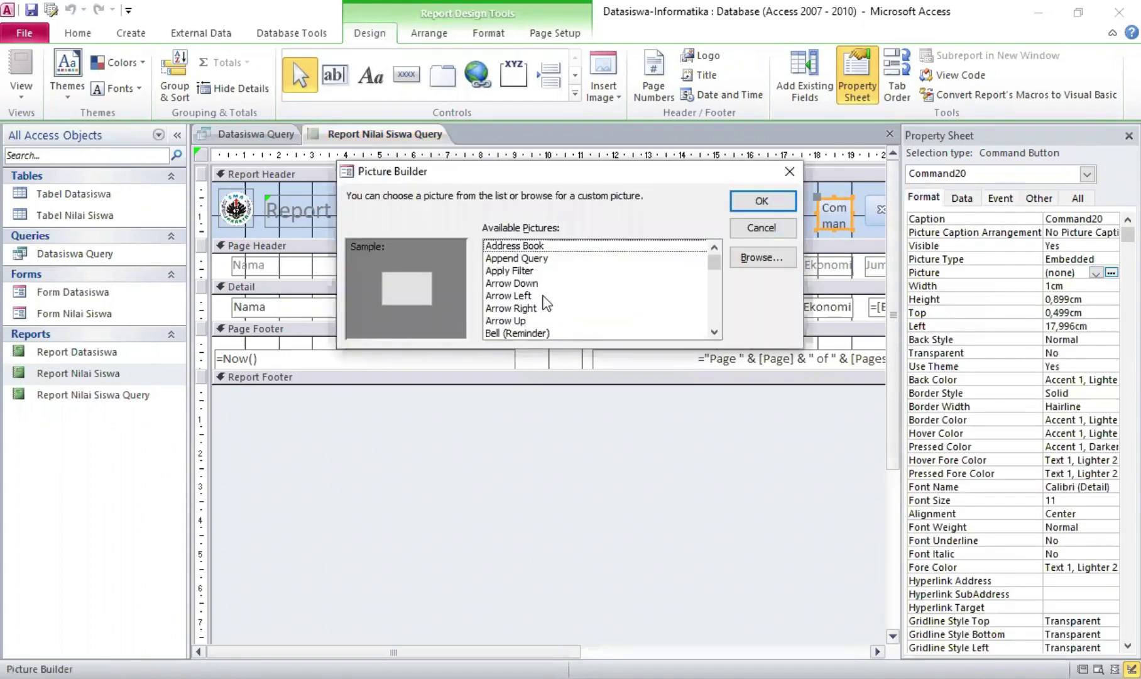
scroll(545, 303, down, 1)
scroll(555, 306, down, 2)
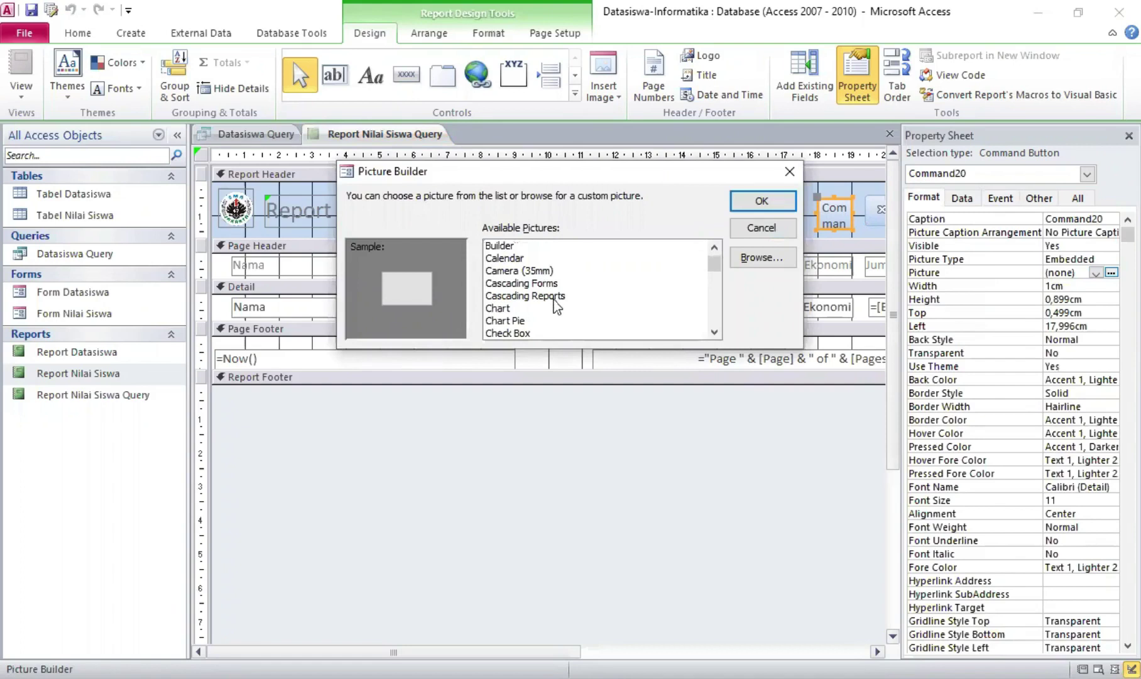
scroll(555, 306, down, 3)
scroll(556, 307, down, 3)
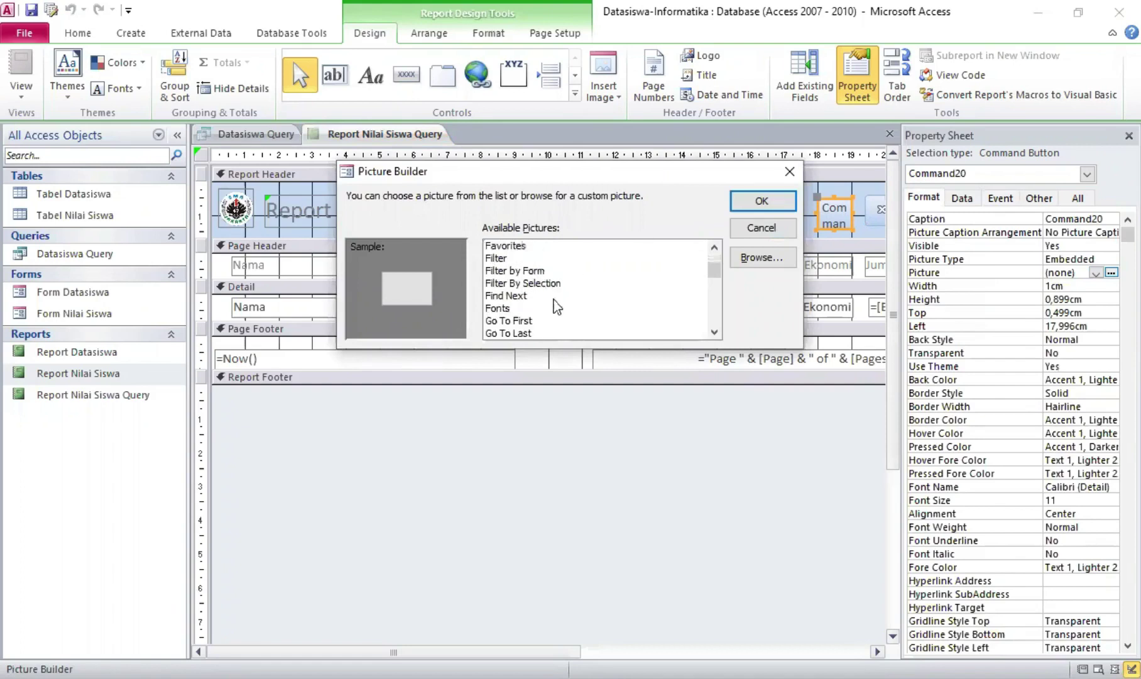
scroll(556, 307, down, 3)
scroll(556, 308, down, 3)
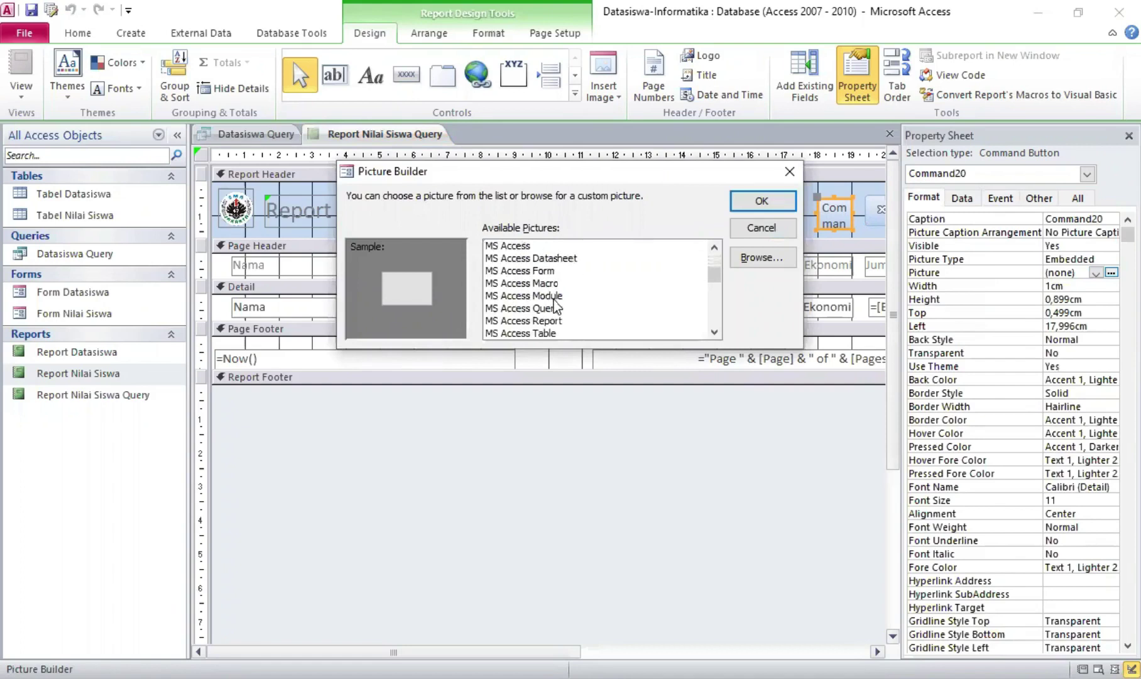
scroll(556, 307, down, 3)
scroll(516, 309, down, 2)
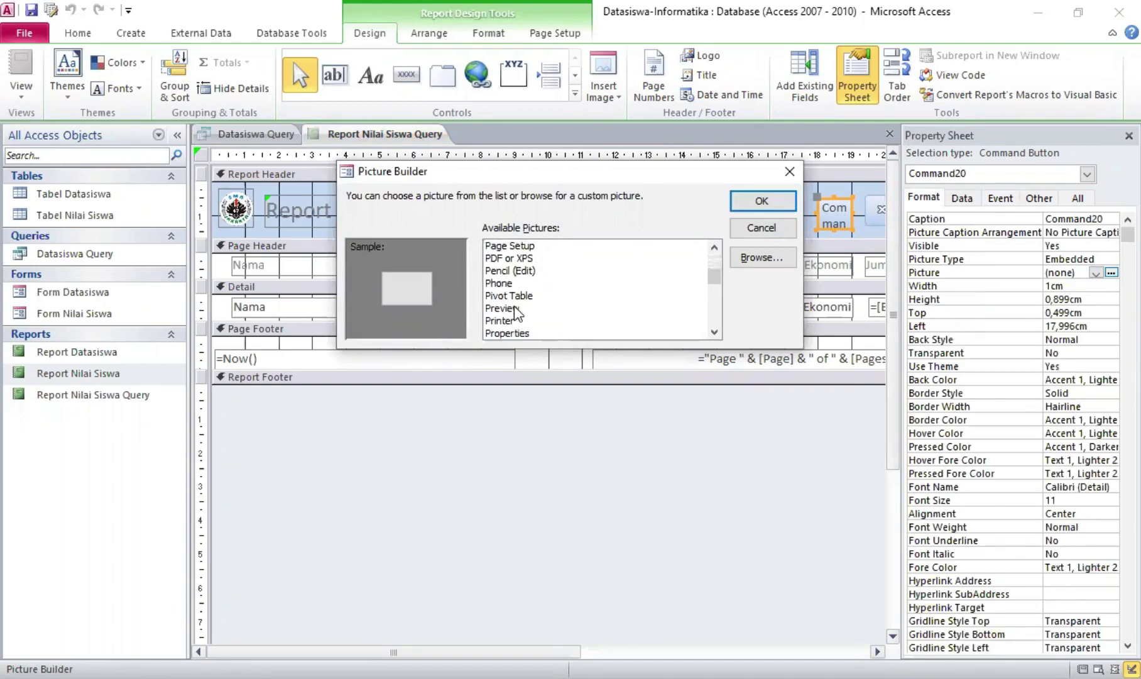
click(519, 309)
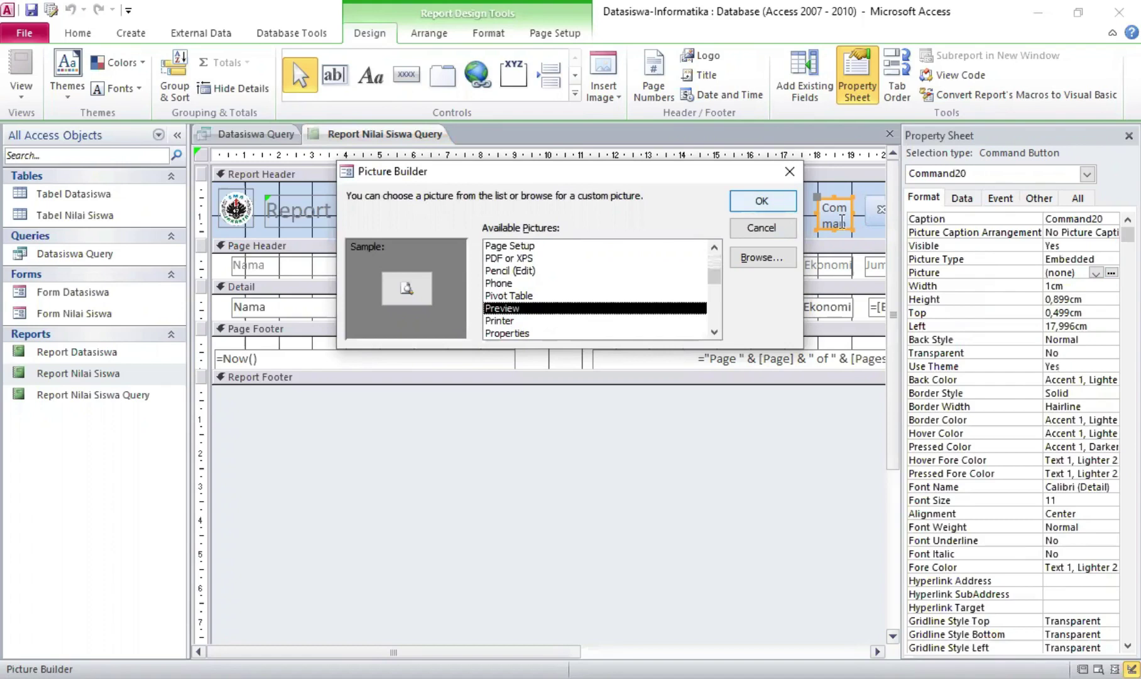
key(Return)
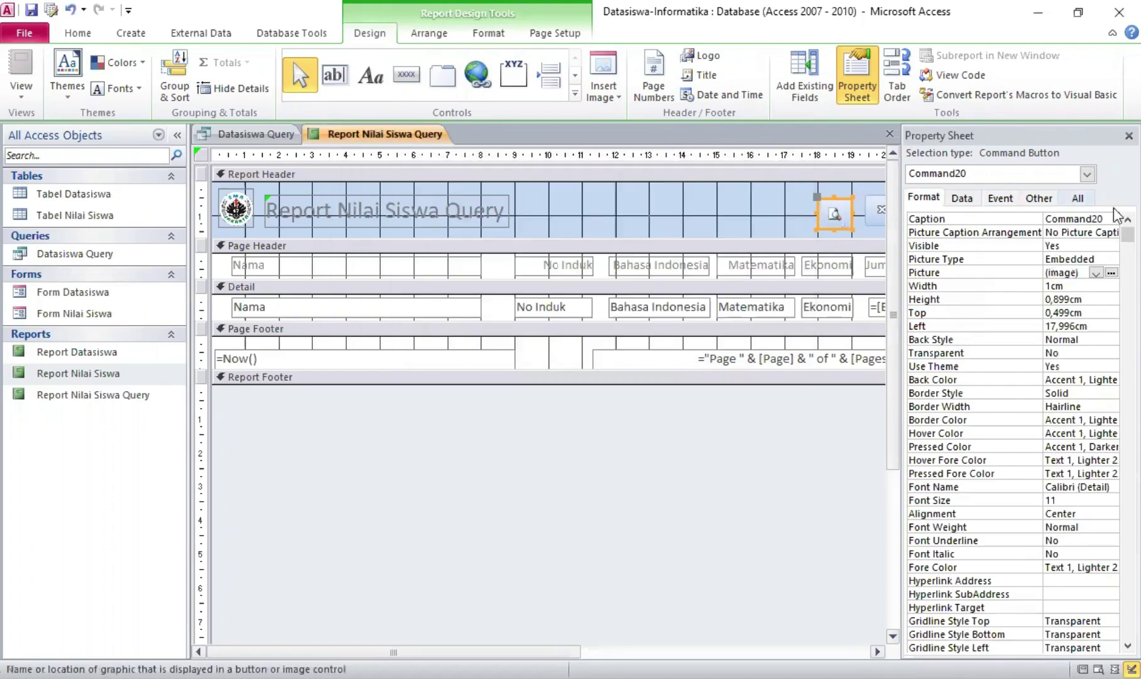
click(1001, 197)
click(962, 198)
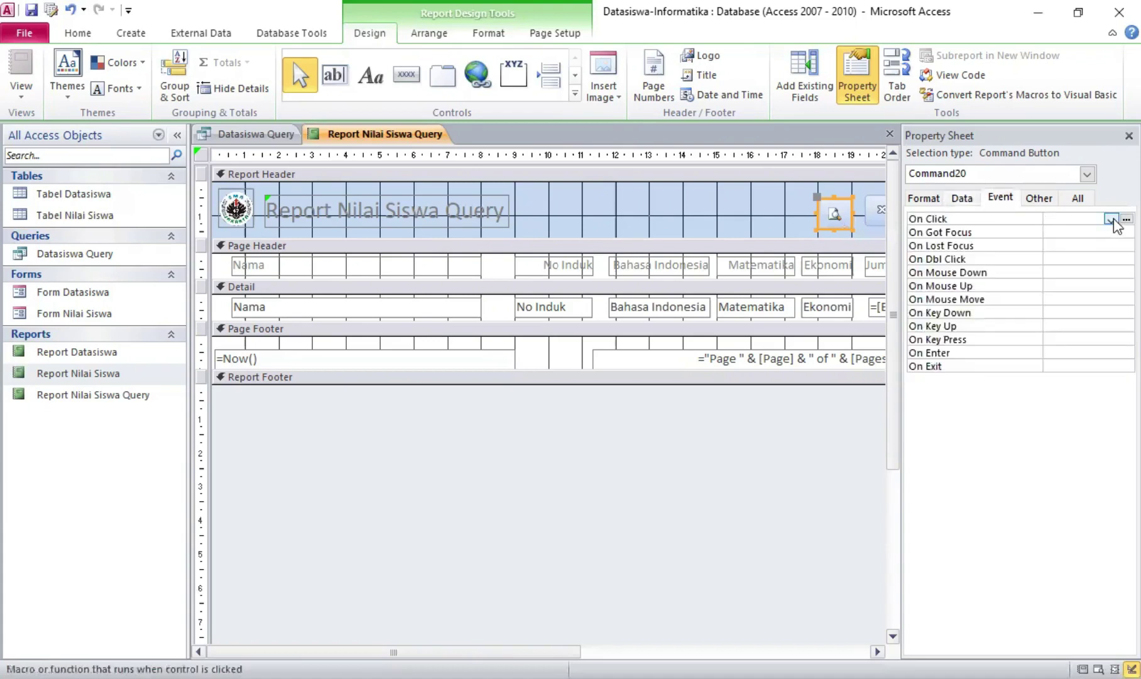
Build an On Click macro for Command20 with a RunMenuCommand PrintPreview action
click(1126, 219)
key(Return)
click(230, 171)
scroll(182, 360, down, 15)
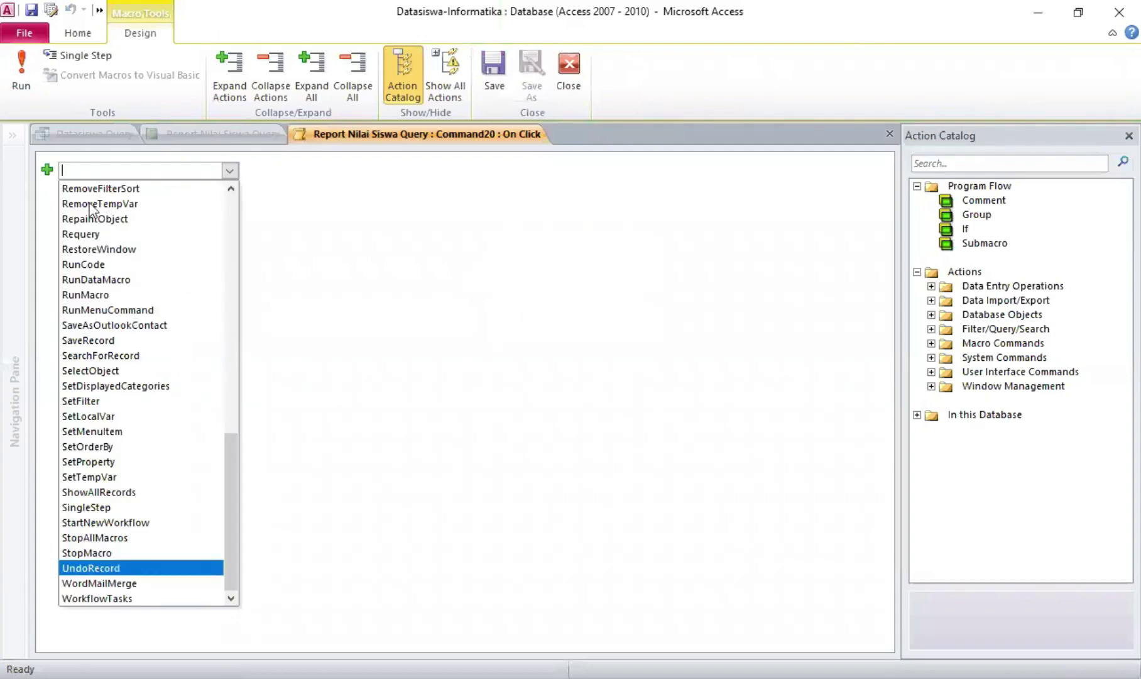
scroll(107, 294, up, 8)
click(98, 327)
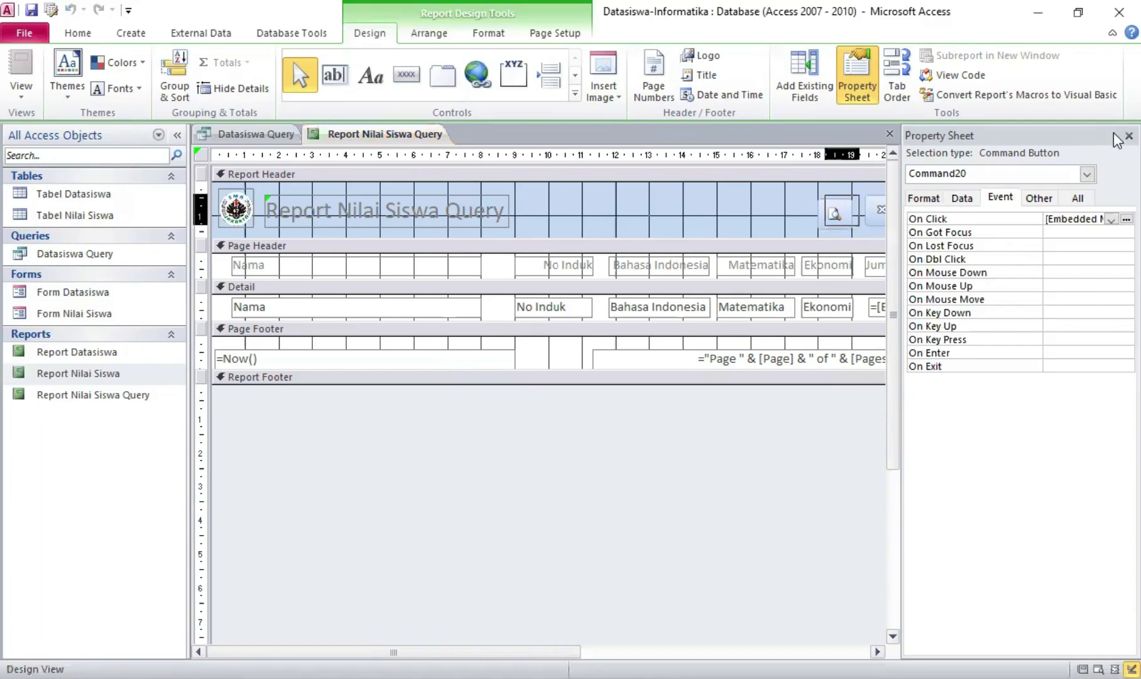
click(1130, 136)
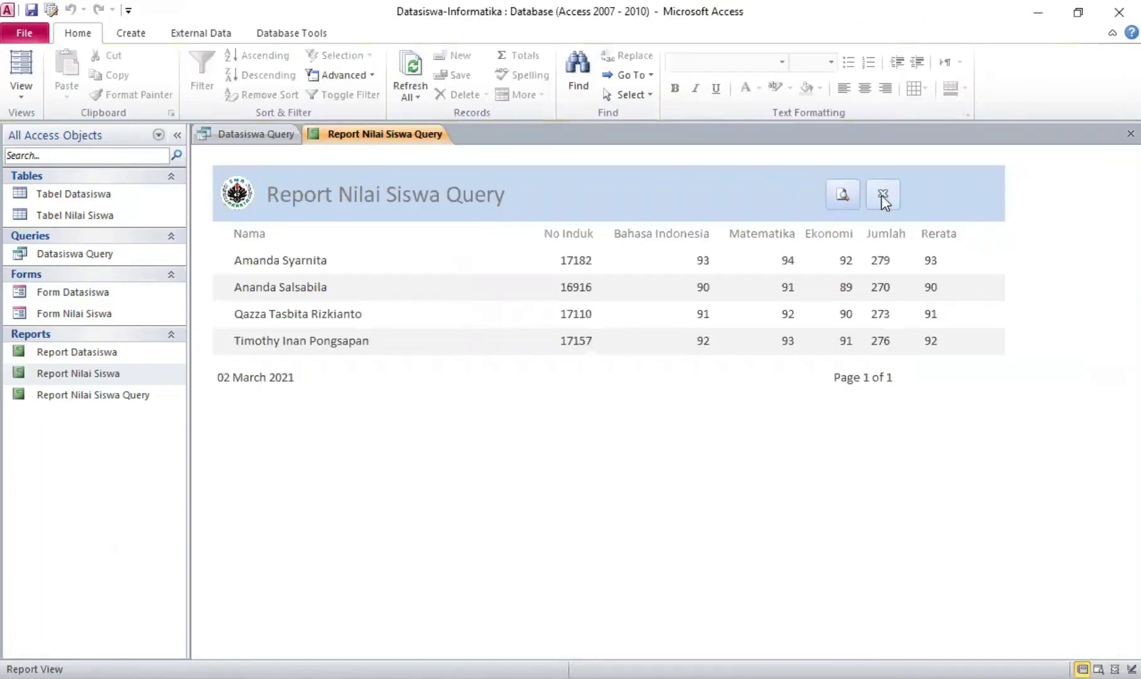
Test the report header's close button in Report View, which closes the report
click(881, 195)
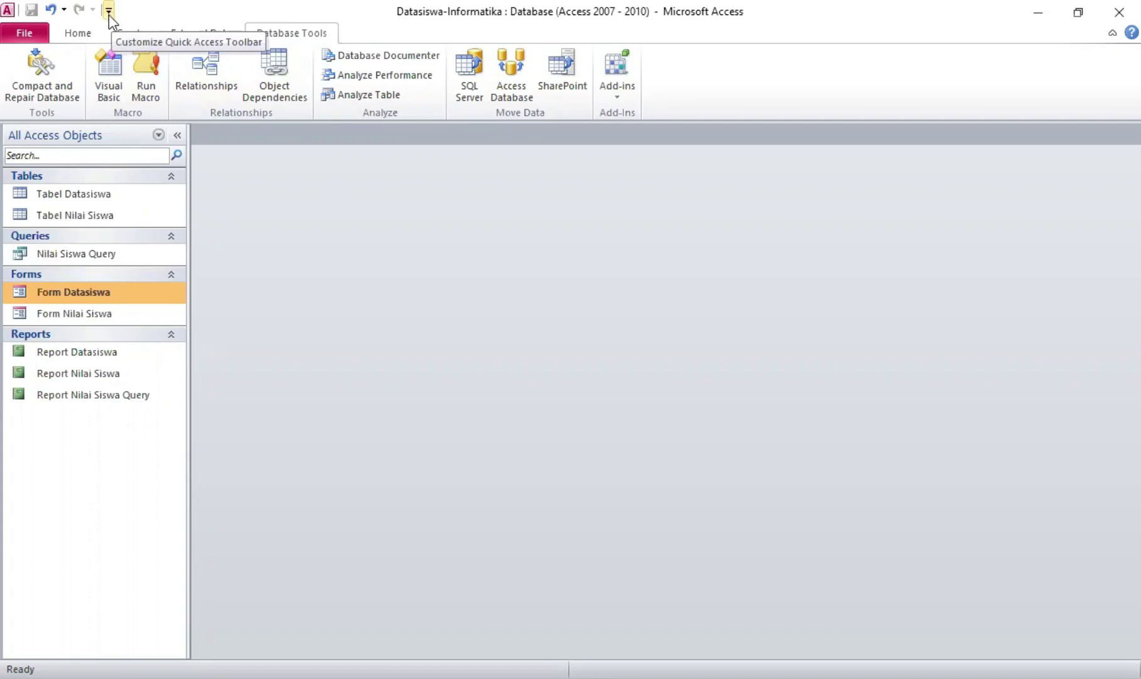
Add Switchboard Manager from Commands Not in the Ribbon to the Quick Access Toolbar
click(109, 15)
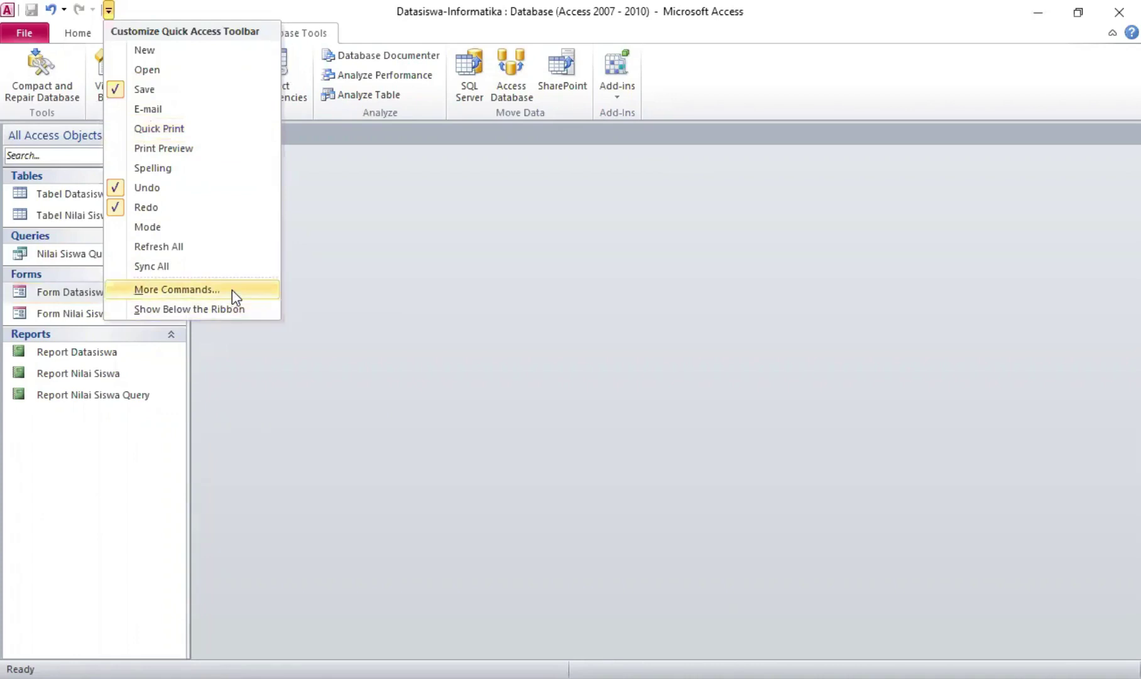
click(196, 287)
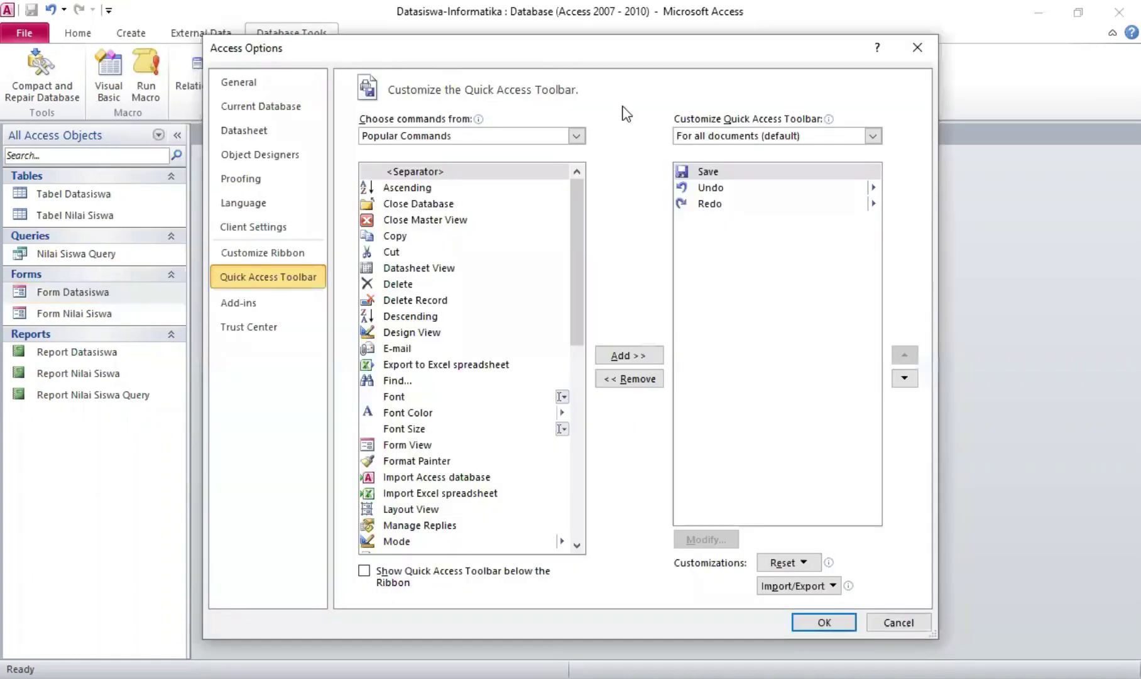
click(575, 136)
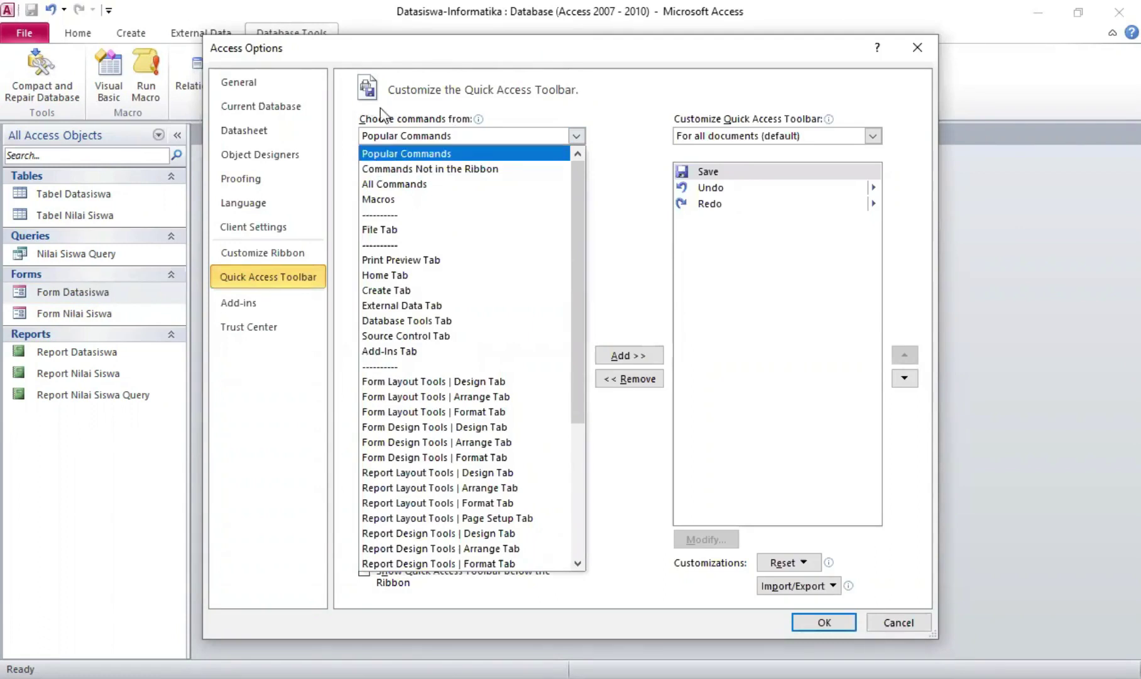
click(536, 173)
scroll(584, 240, down, 3)
scroll(591, 269, down, 15)
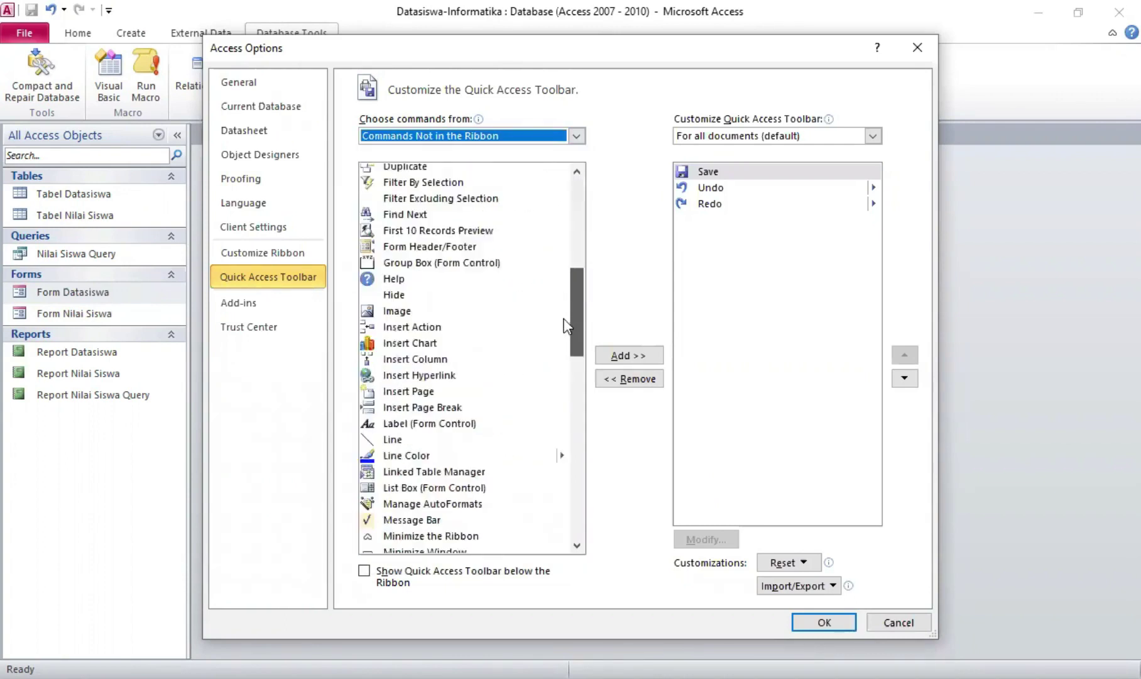
scroll(566, 408, down, 7)
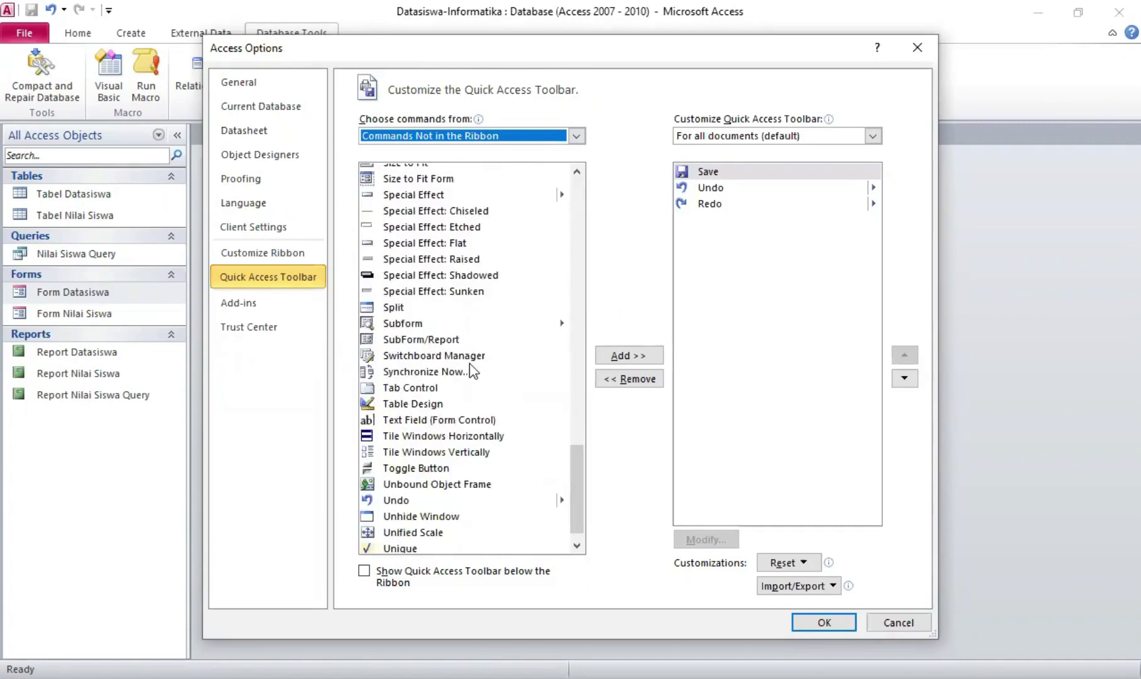
click(502, 359)
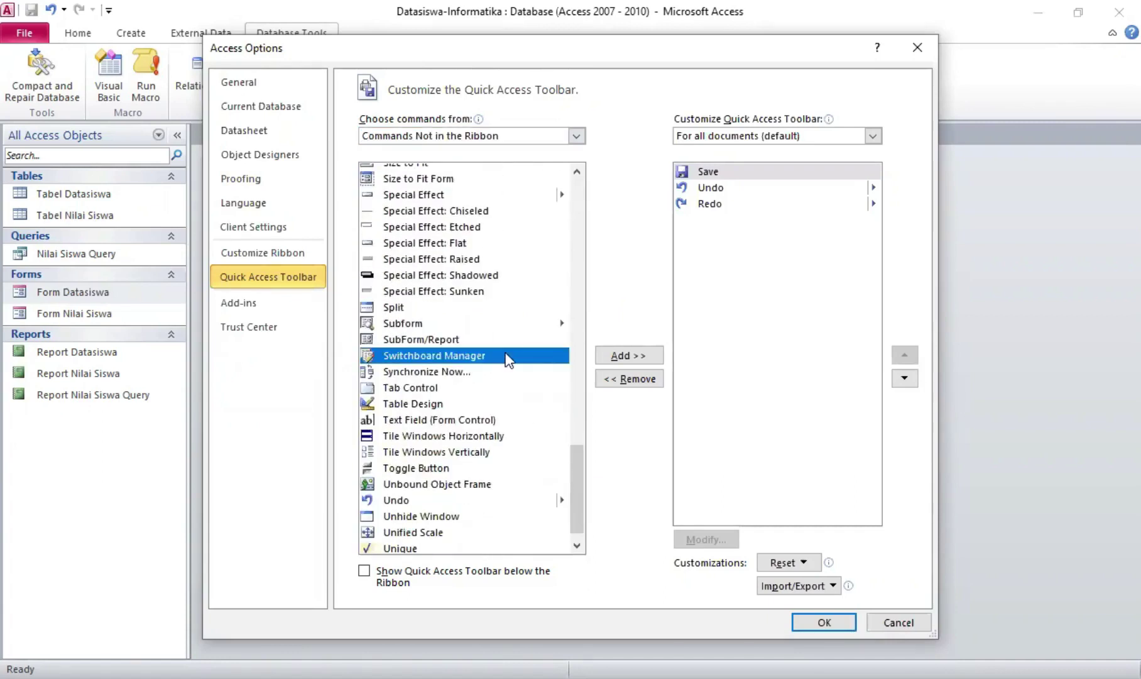
click(633, 355)
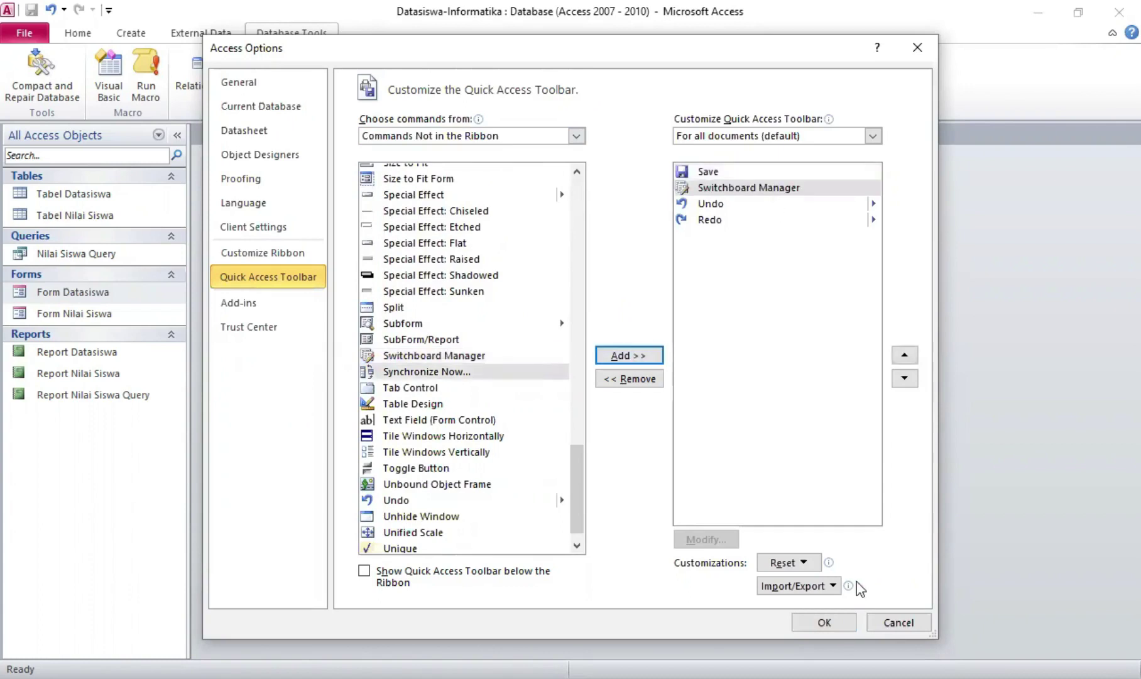
click(807, 624)
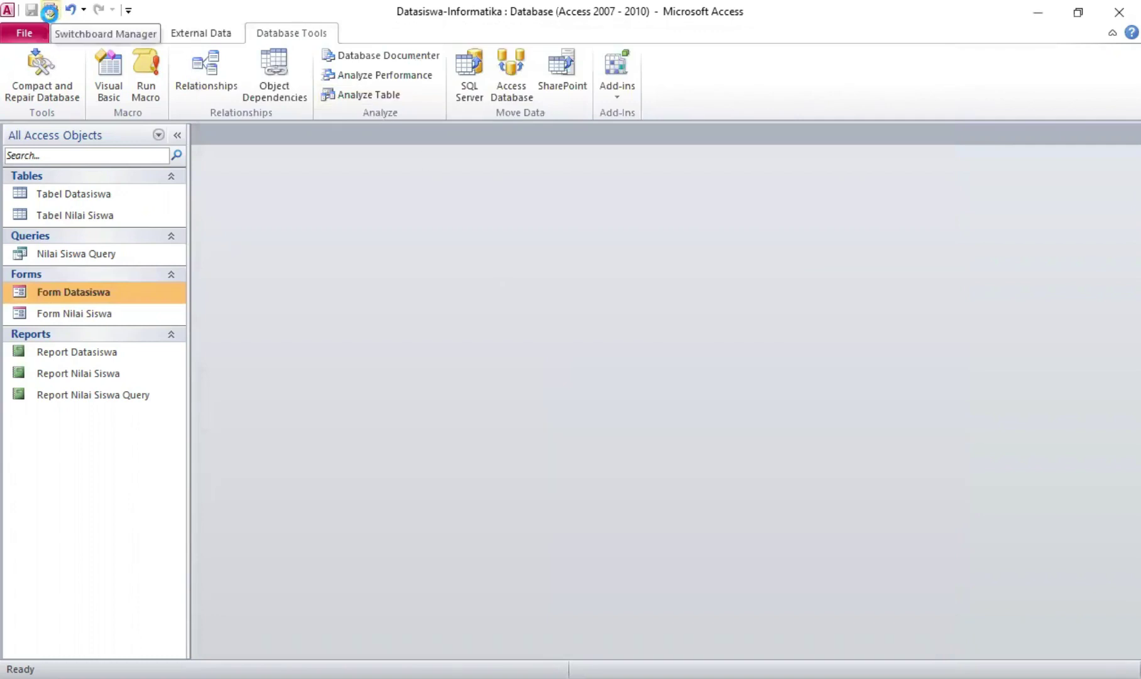
Create a switchboard with Switchboard Manager and rename Main Switchboard to 'Aplikasi Datasiswa SMAN 47 Jakarta'
click(52, 11)
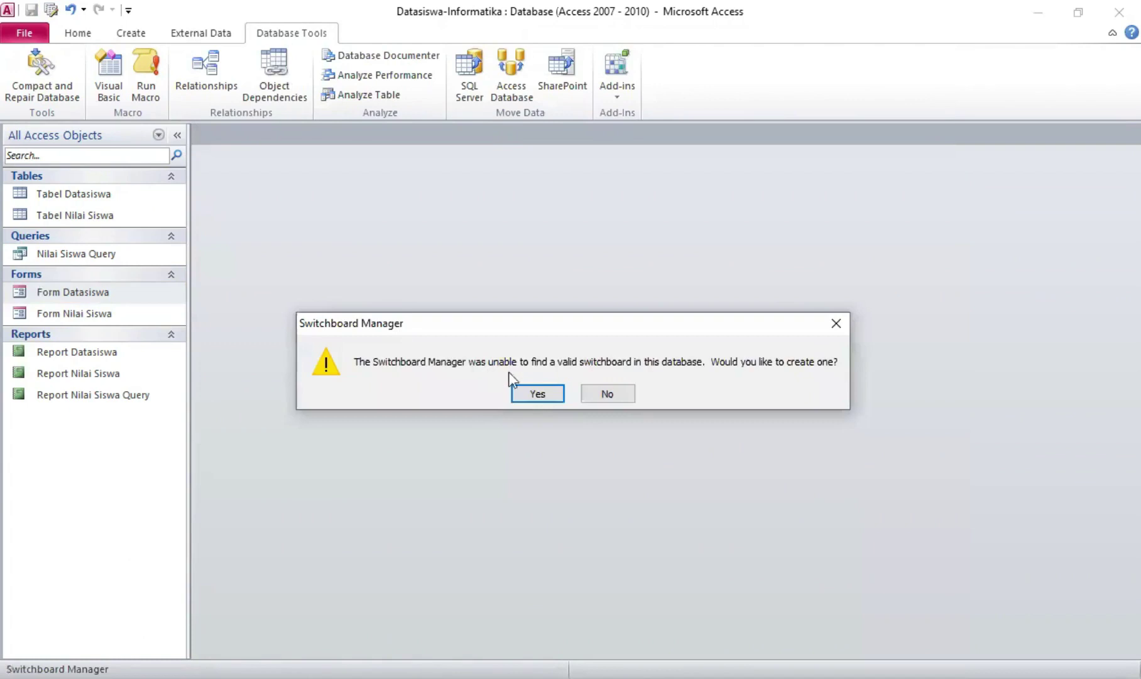
click(538, 393)
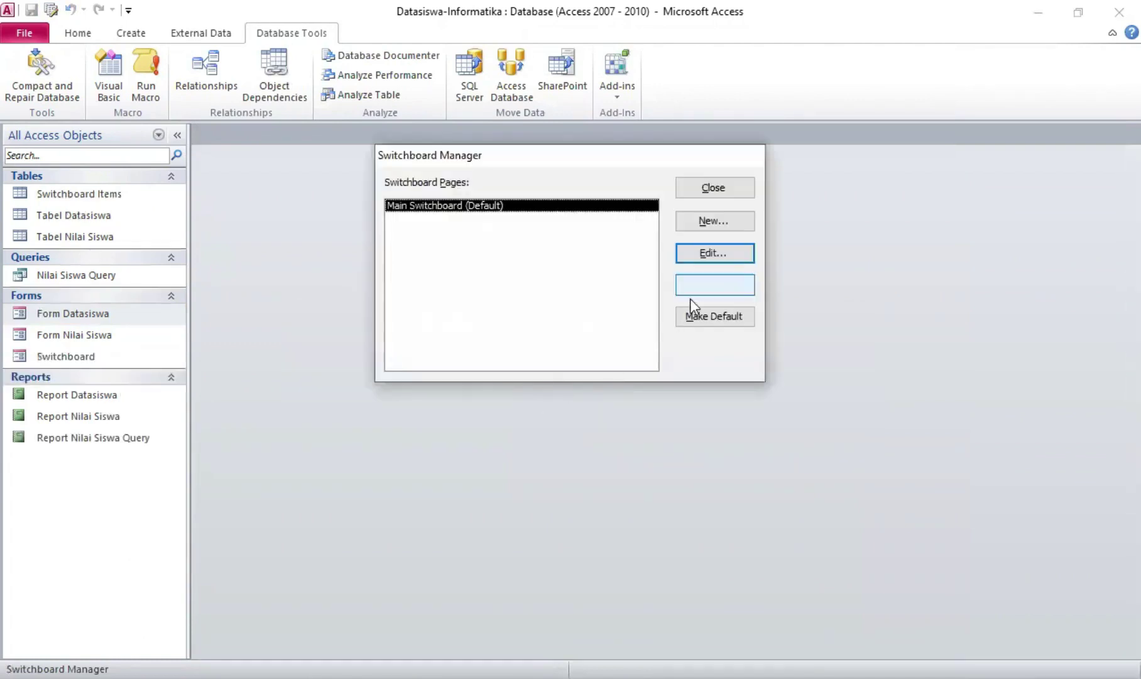
click(714, 253)
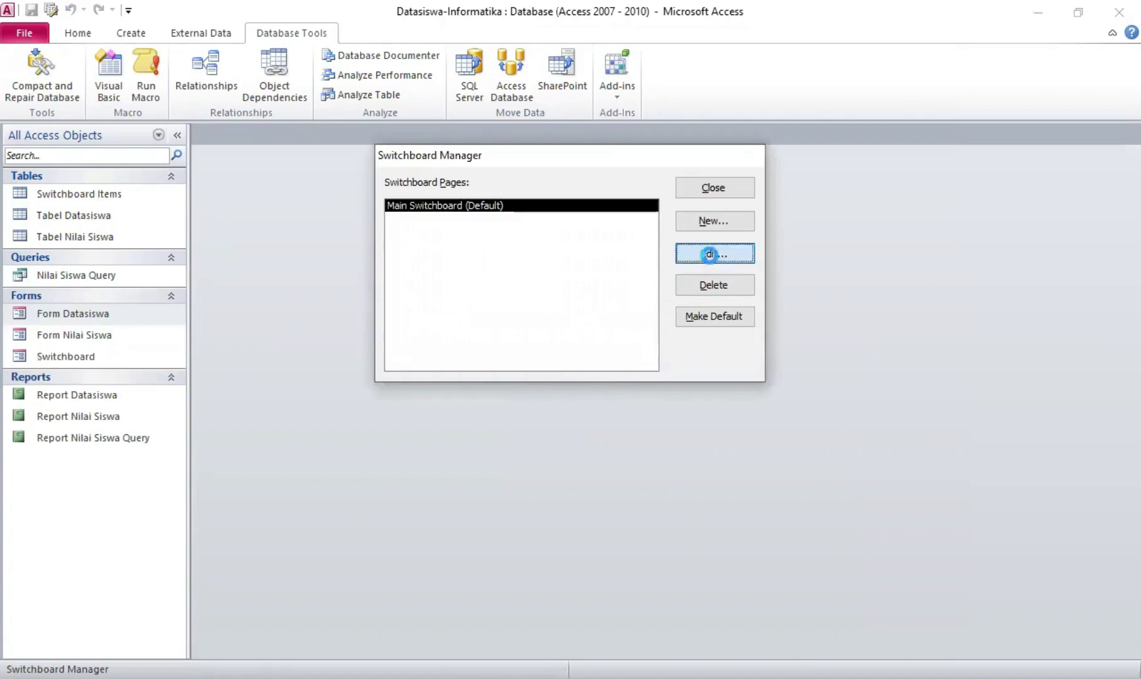
drag(531, 203, 378, 207)
key(BackSpace)
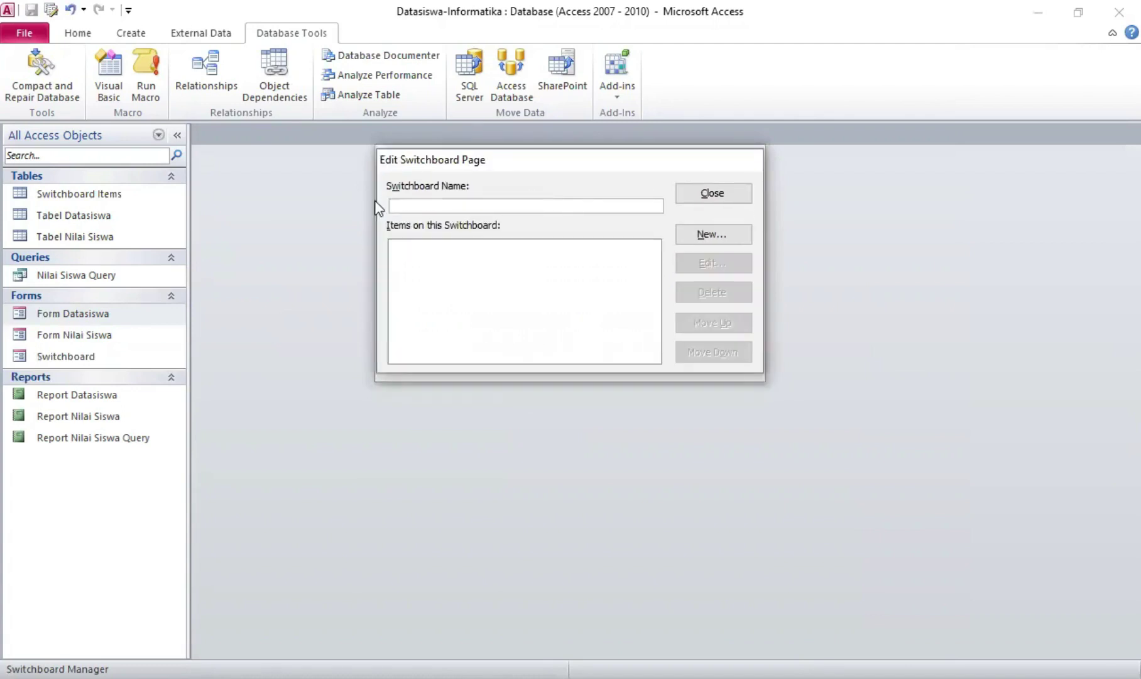
text(Aplikasi Datasiswa SMAN 47 )
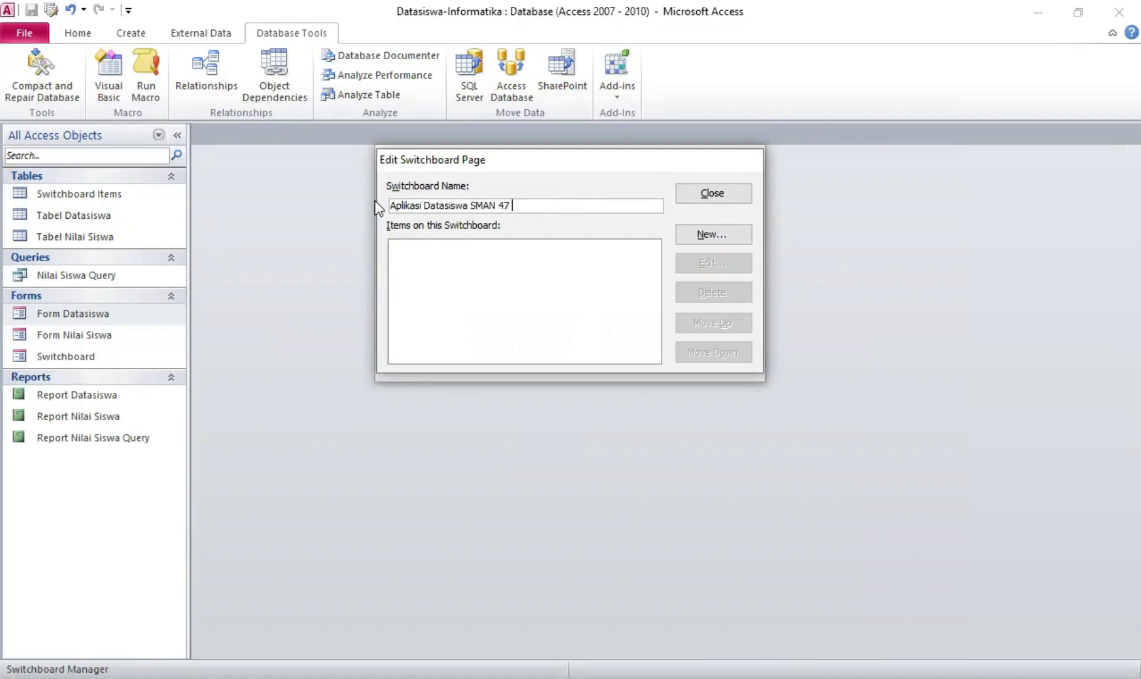
text(Jakarta)
click(700, 236)
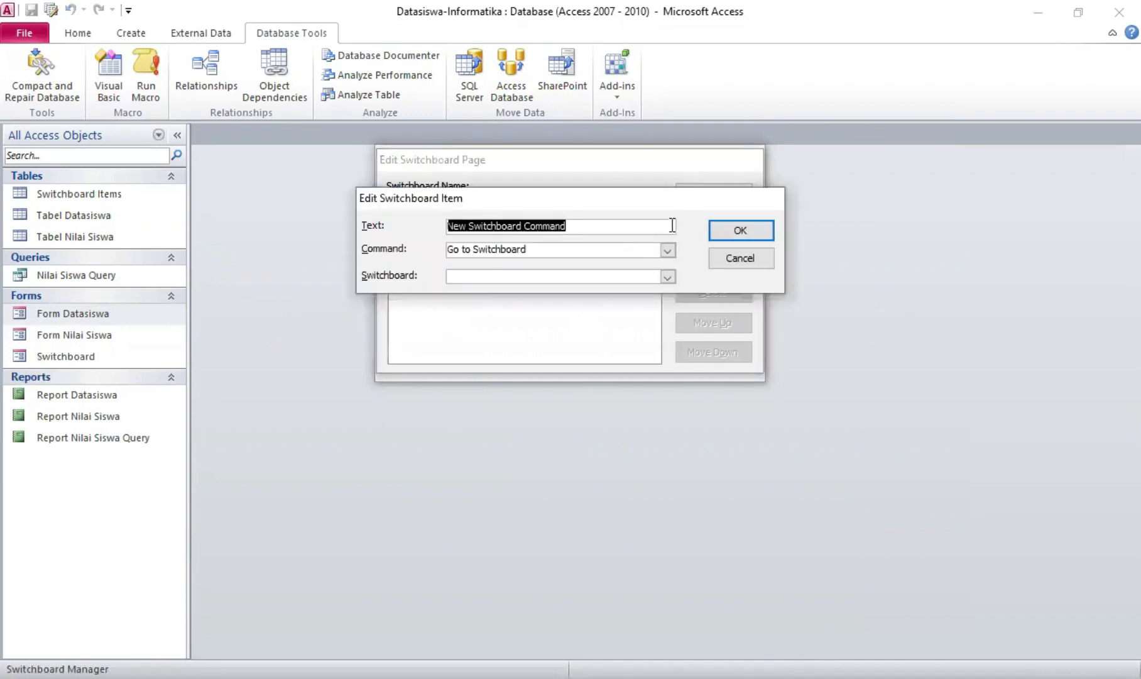
Add the 'Input Datasiswa' item, opening Form Datasiswa in Add Mode
key(BackSpace)
text(In)
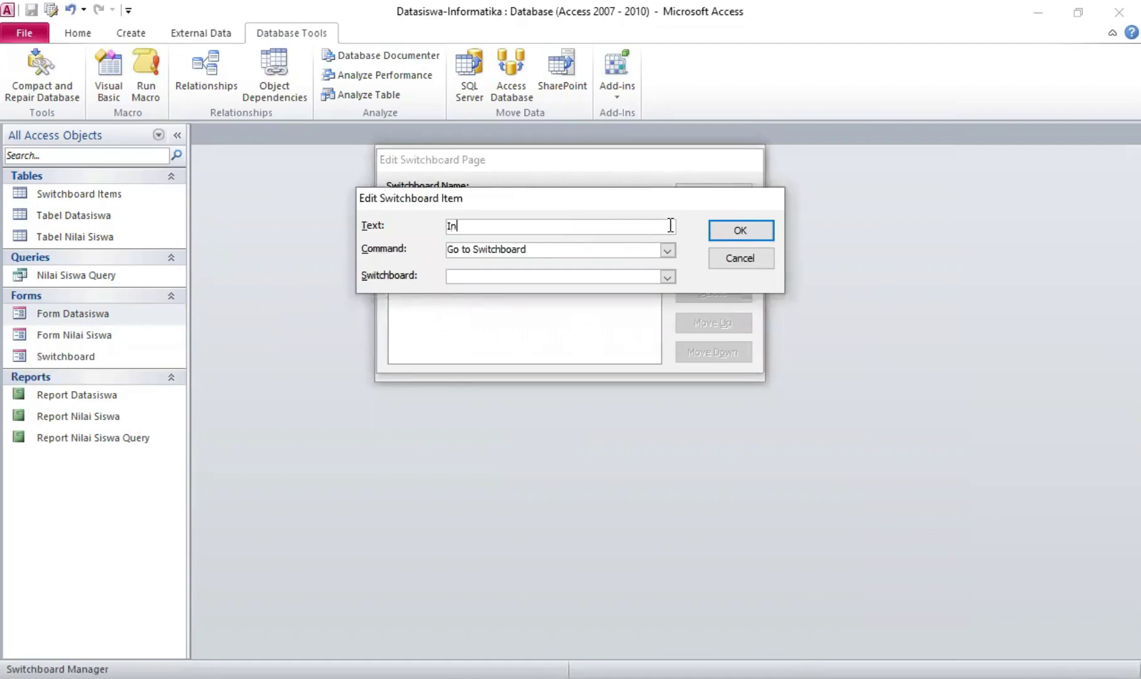
text(put Datasiswa)
click(668, 252)
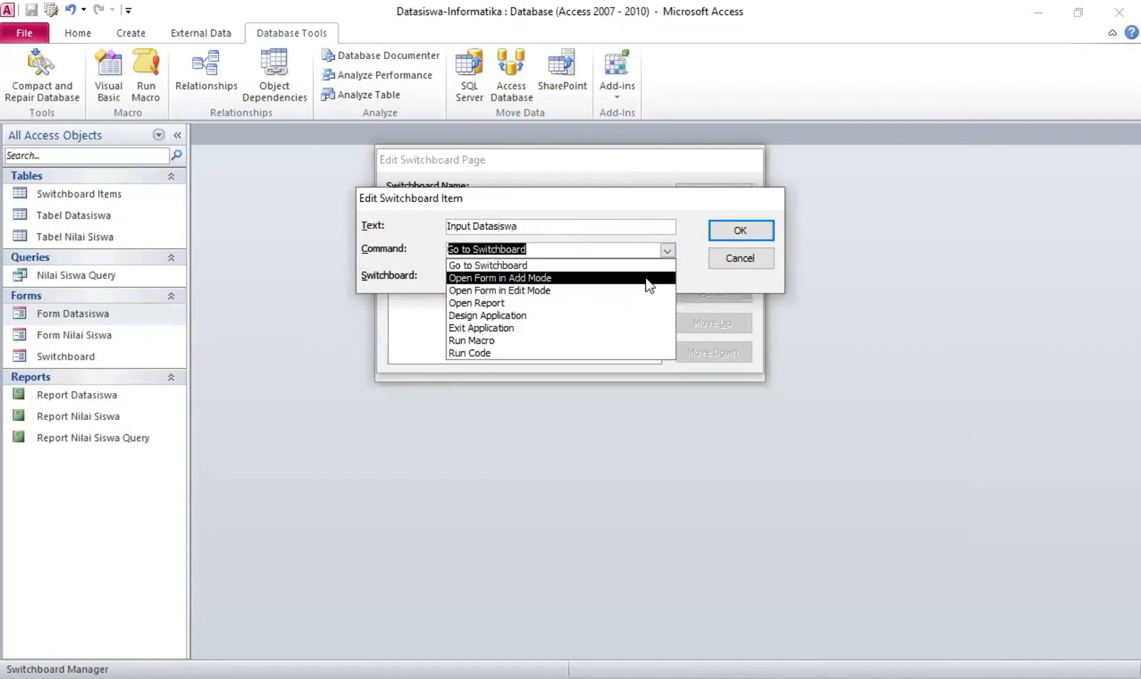
click(648, 278)
click(673, 279)
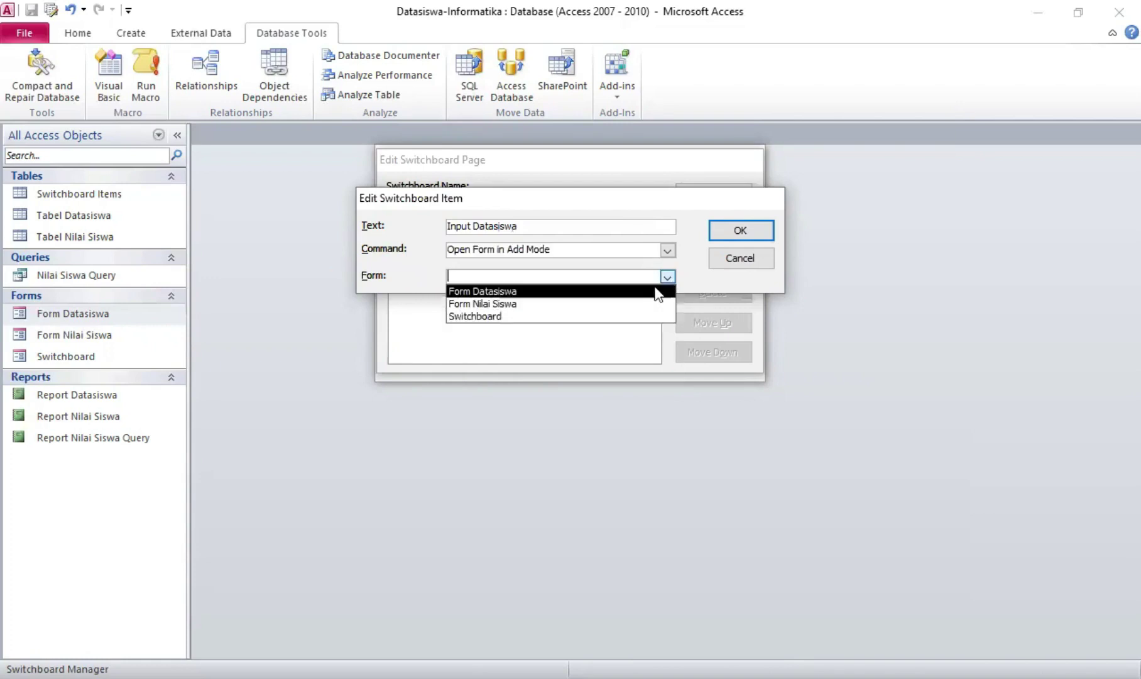
click(658, 292)
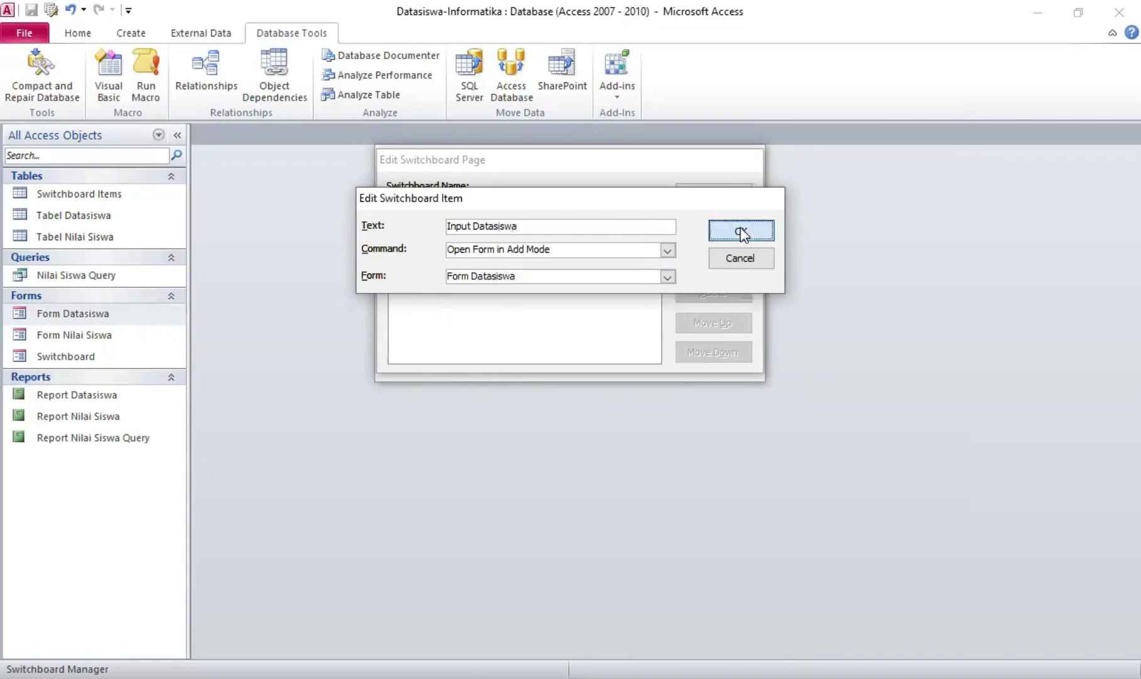
click(741, 231)
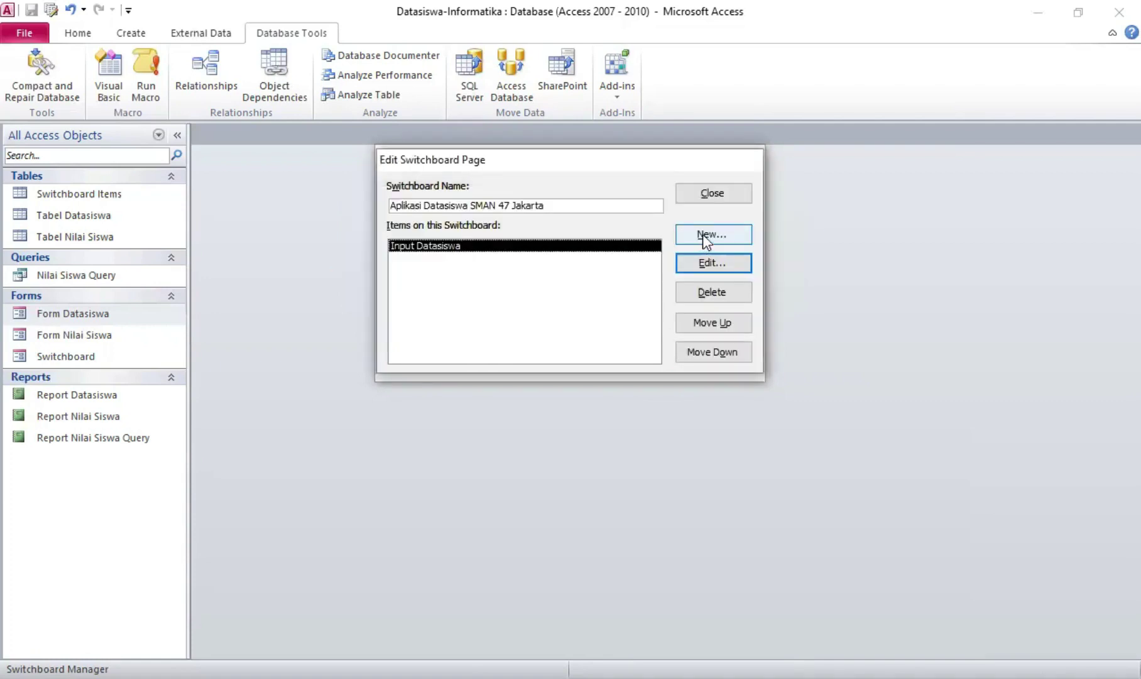
Add the 'Input Nilai Siswa' item, opening Form Nilai Siswa in Add Mode
click(703, 234)
key(BackSpace)
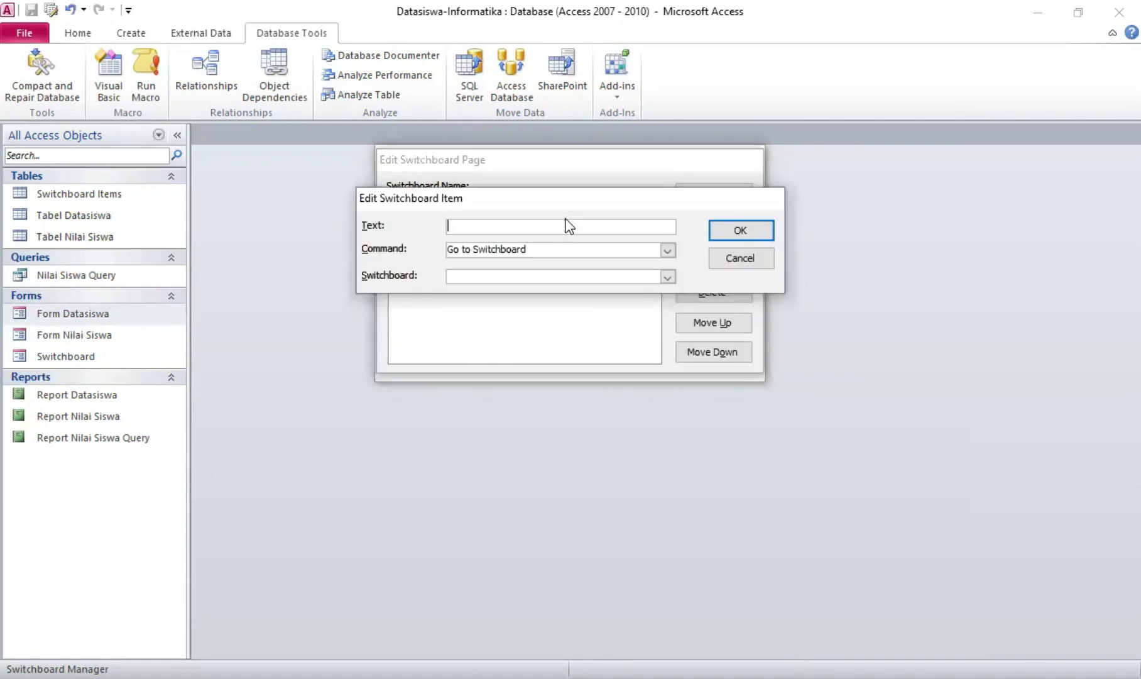
text(Input Nilai Siswa)
click(668, 250)
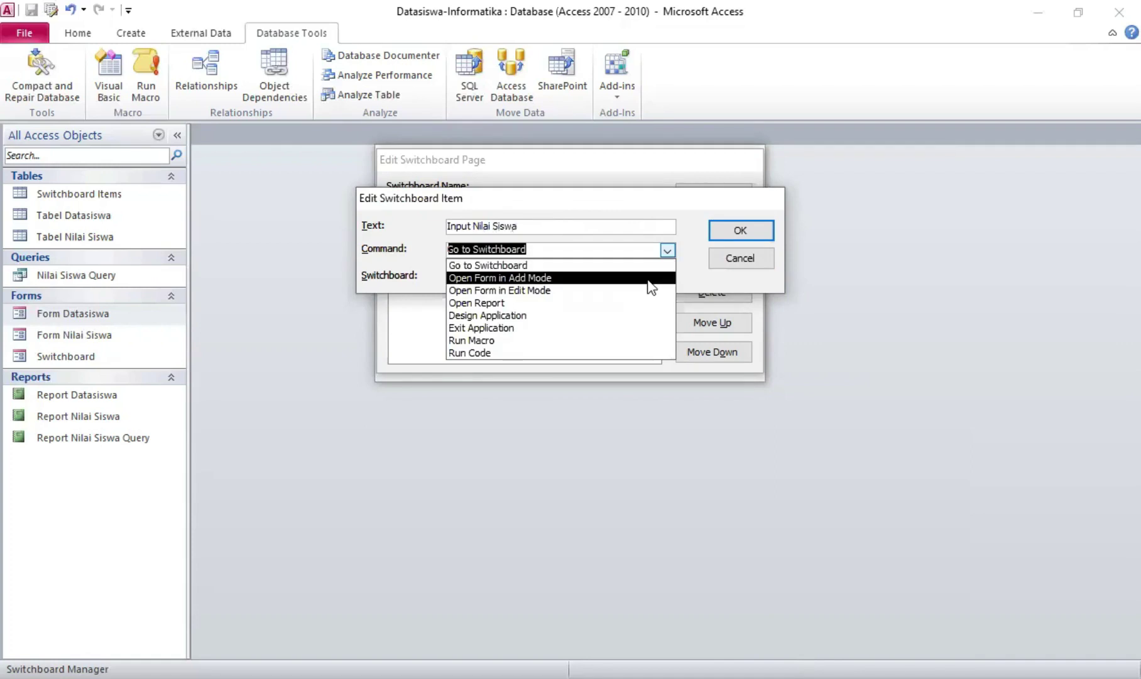
click(648, 277)
click(667, 277)
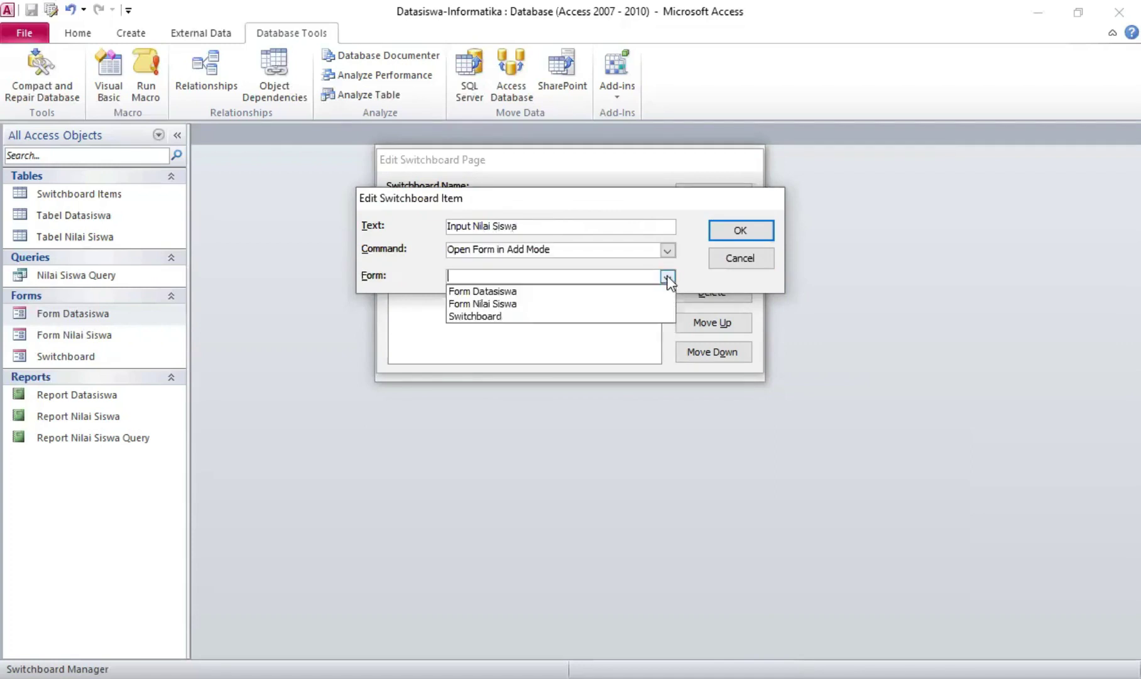
click(650, 304)
click(740, 232)
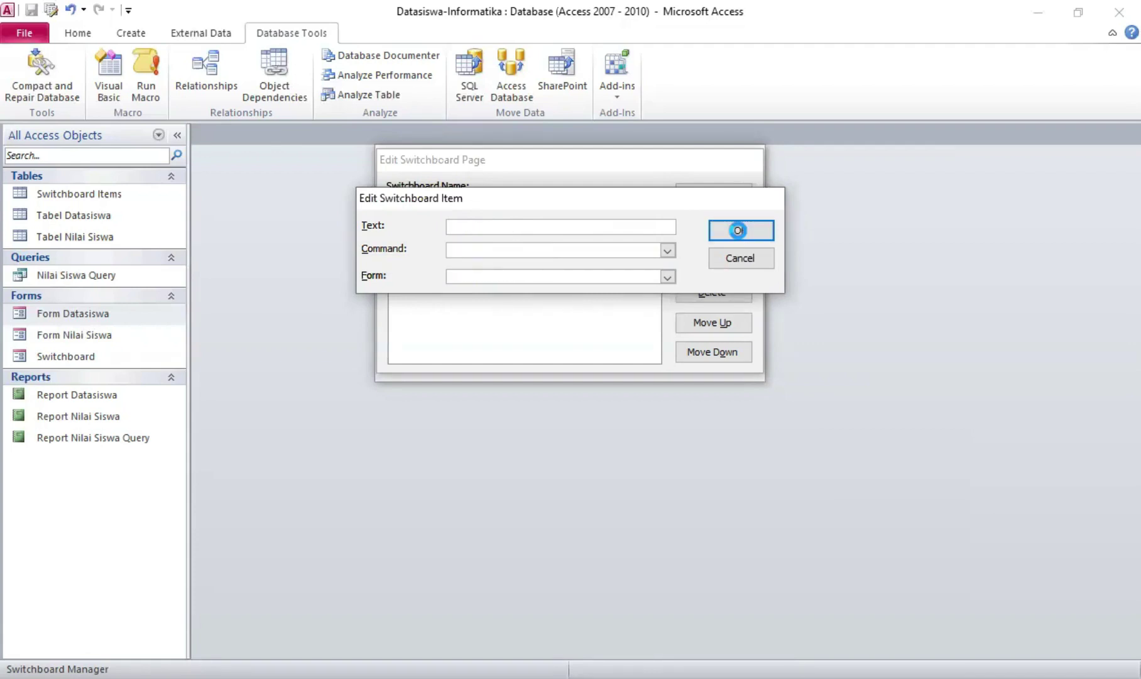
click(721, 235)
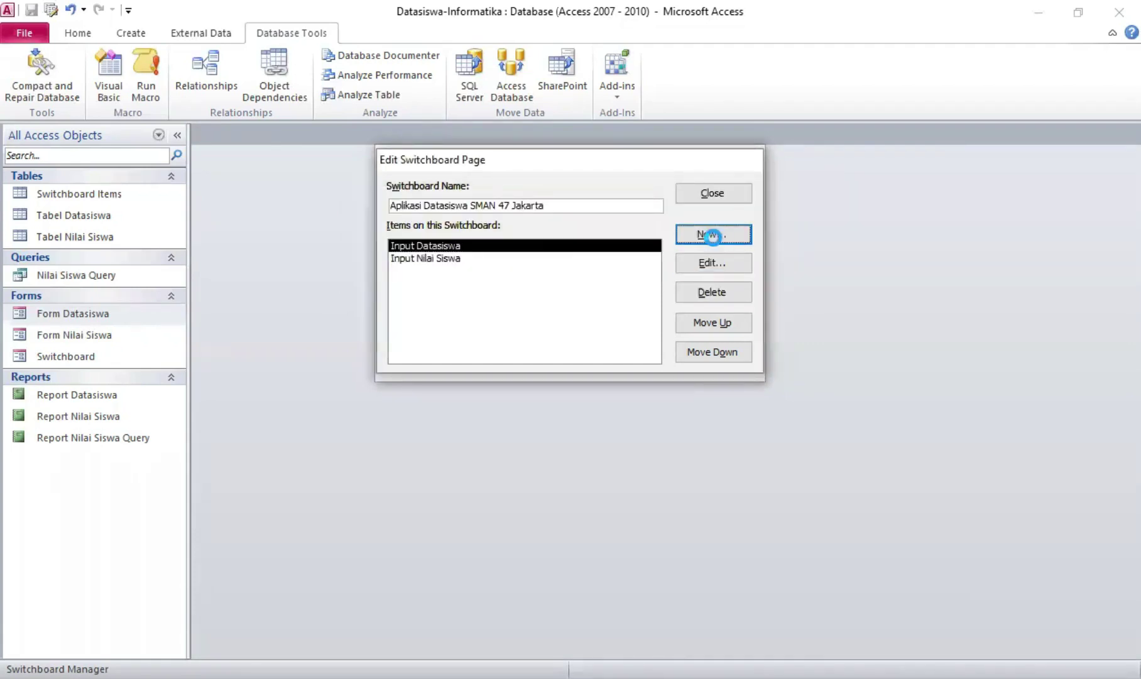
Add the 'Cetak Laporan Datasiswa' item, using Open Report on Report Datasiswa
key(BackSpace)
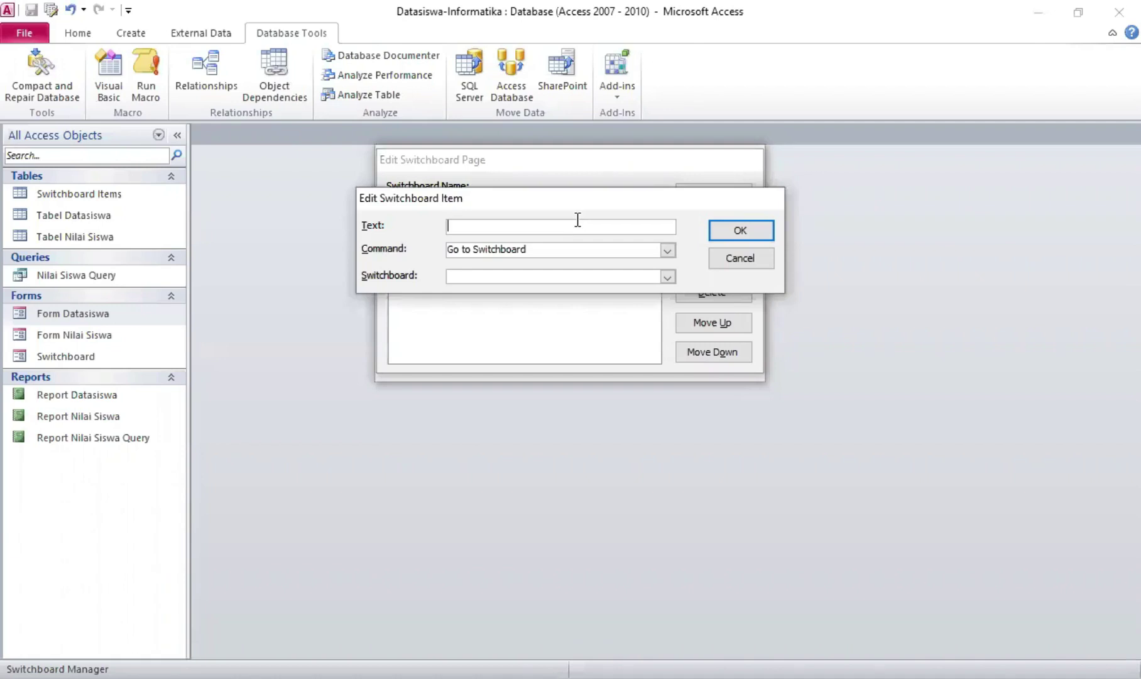
text(Cetak Laporan Datasiswa)
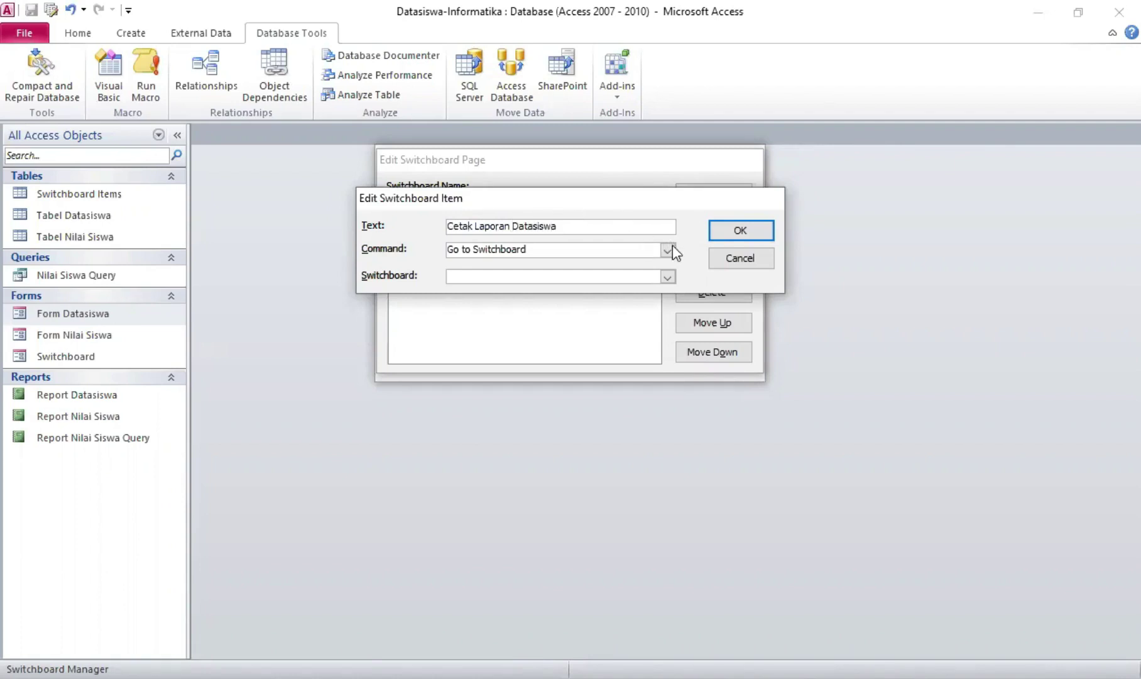
click(668, 250)
click(627, 308)
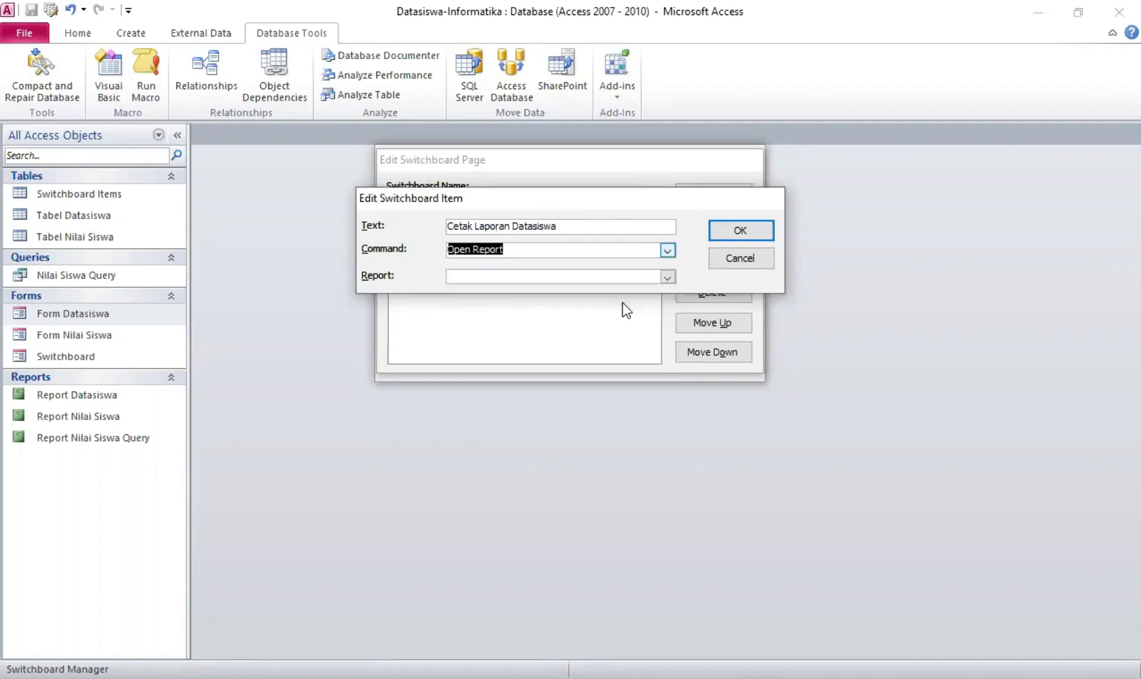
click(667, 277)
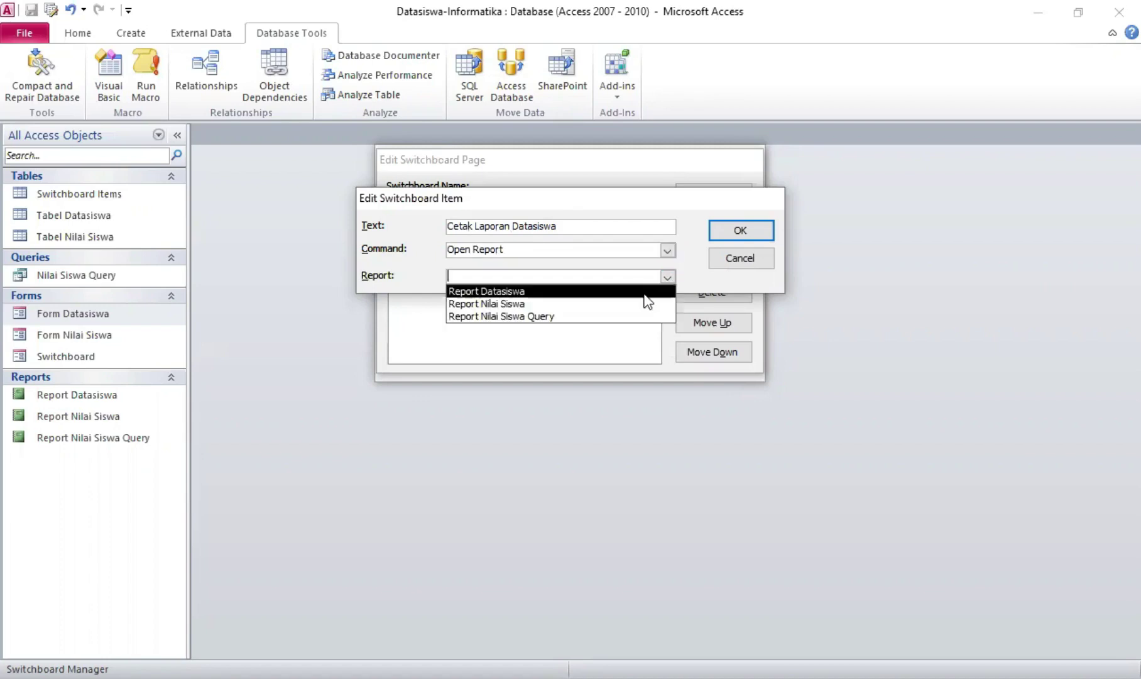
click(644, 293)
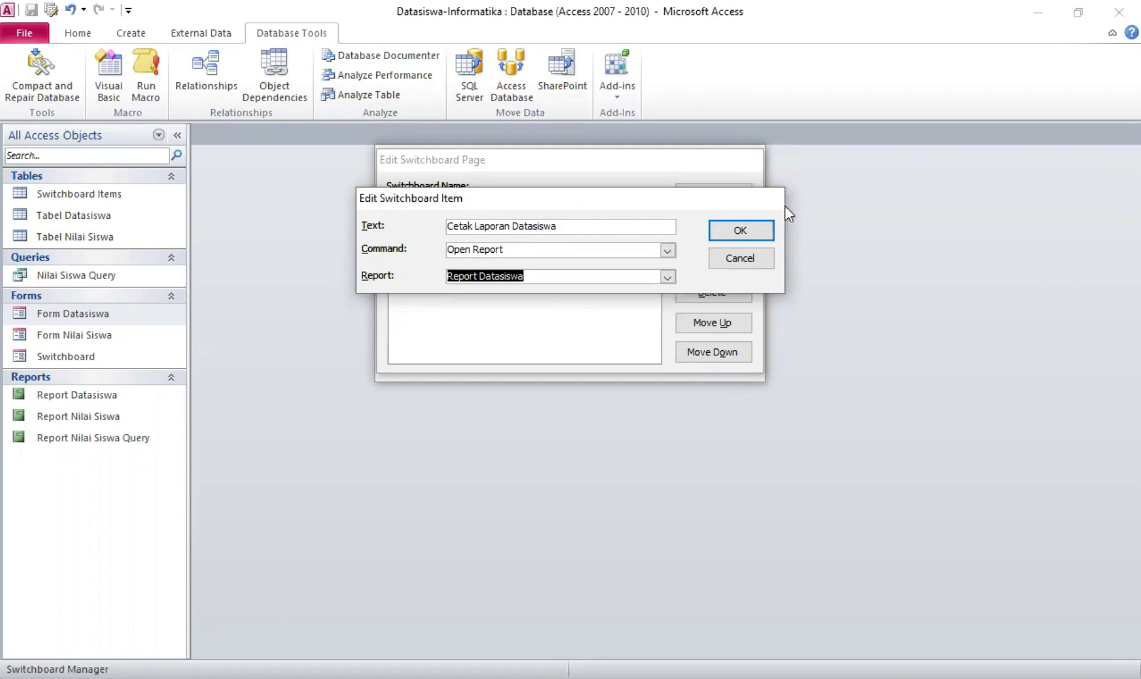
click(760, 234)
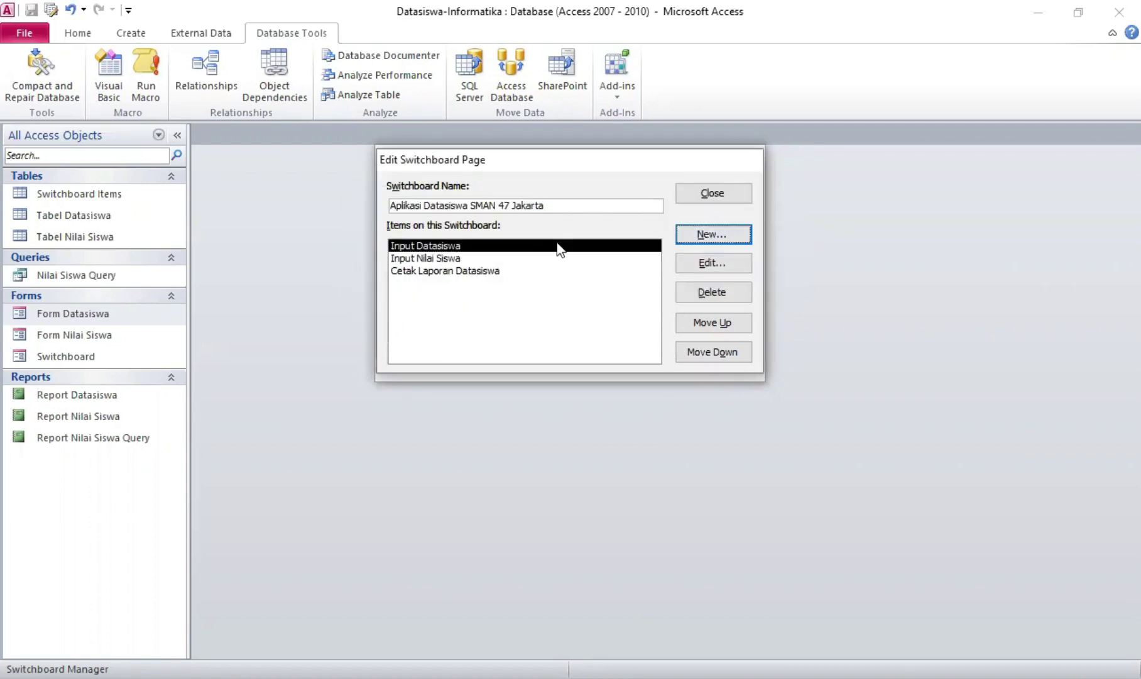
Add the 'Cetak Laporan Nilai Siswa' item, using Open Report on Report Nilai Siswa Query
key(Return)
key(BackSpace)
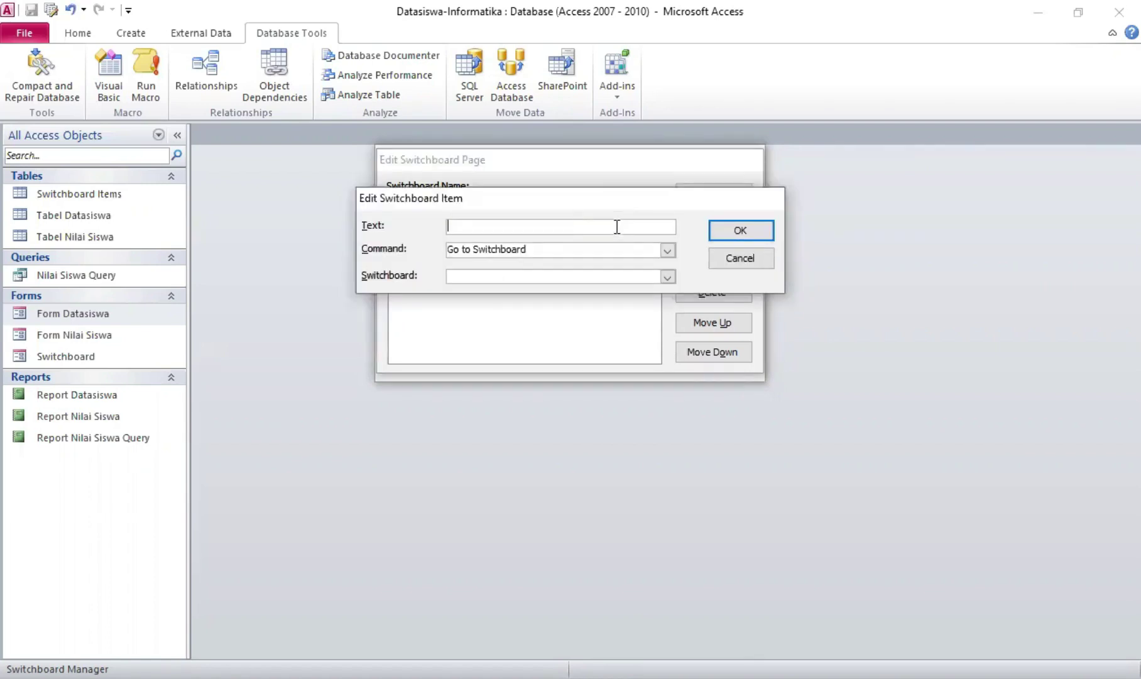
text(Cetak )
text(Laporan )
text(Nilai )
text(Sasw)
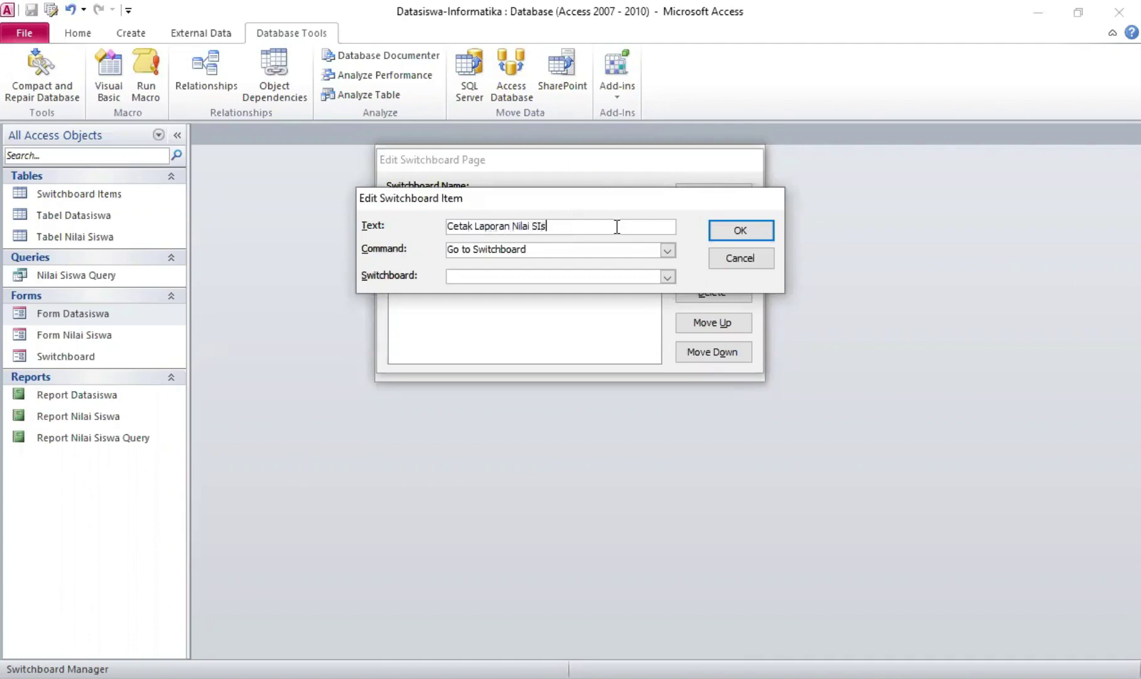
key(BackSpace)
key(BackSpace)
key(BackSpace)
text(iswa)
click(668, 250)
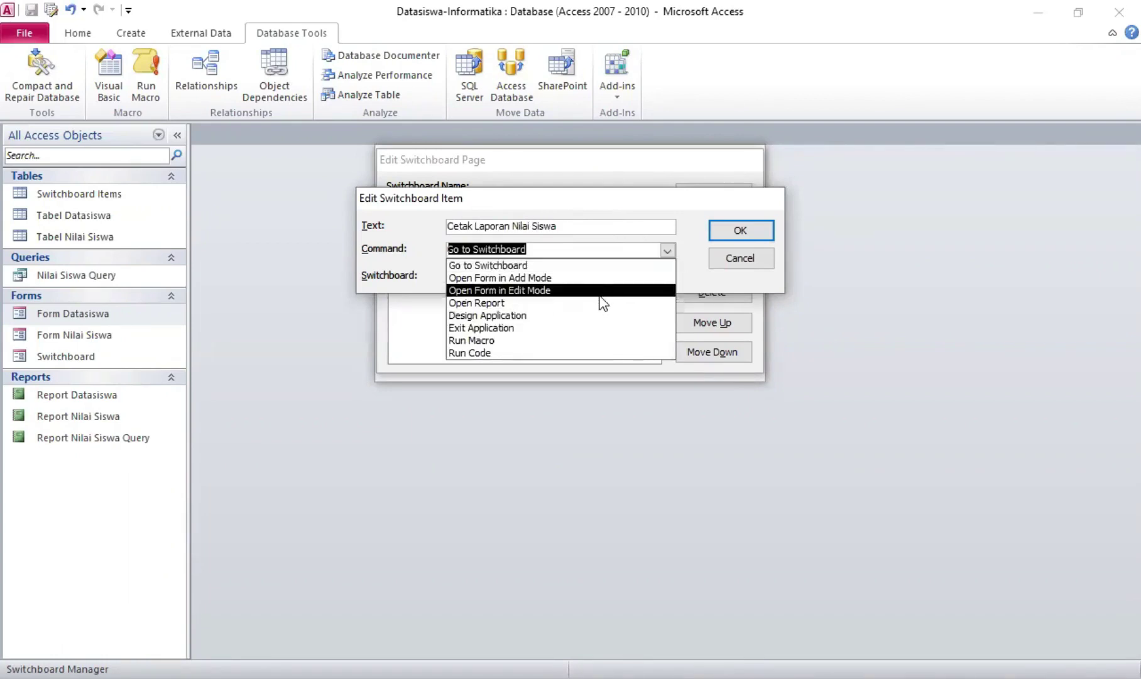
click(600, 293)
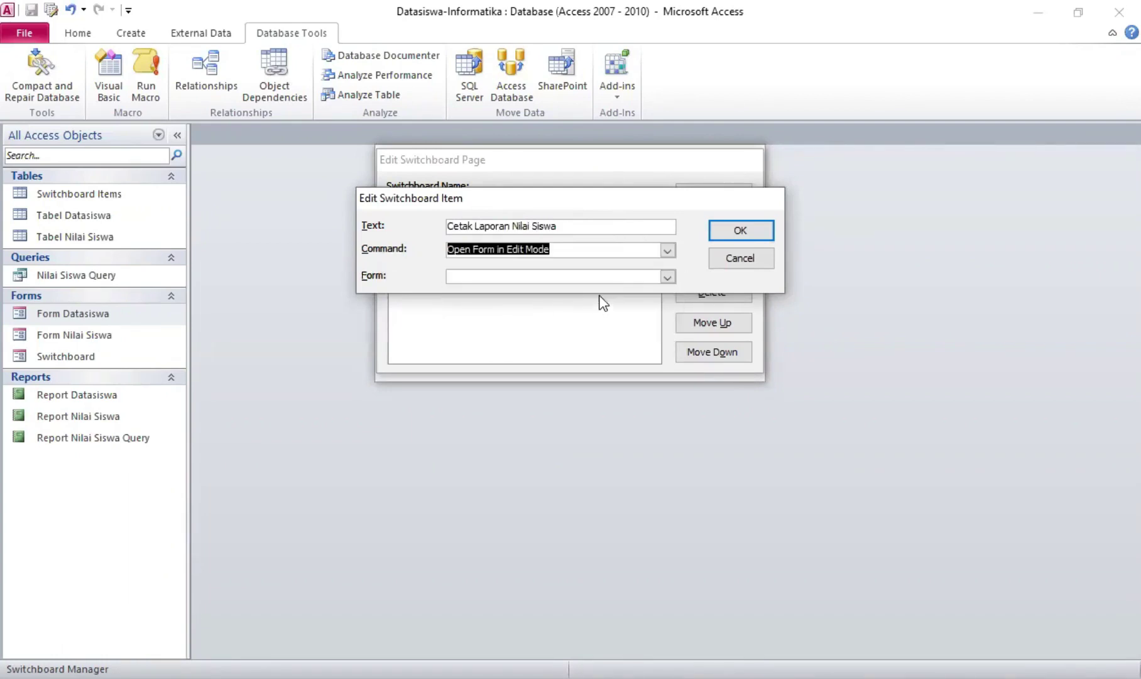
click(664, 279)
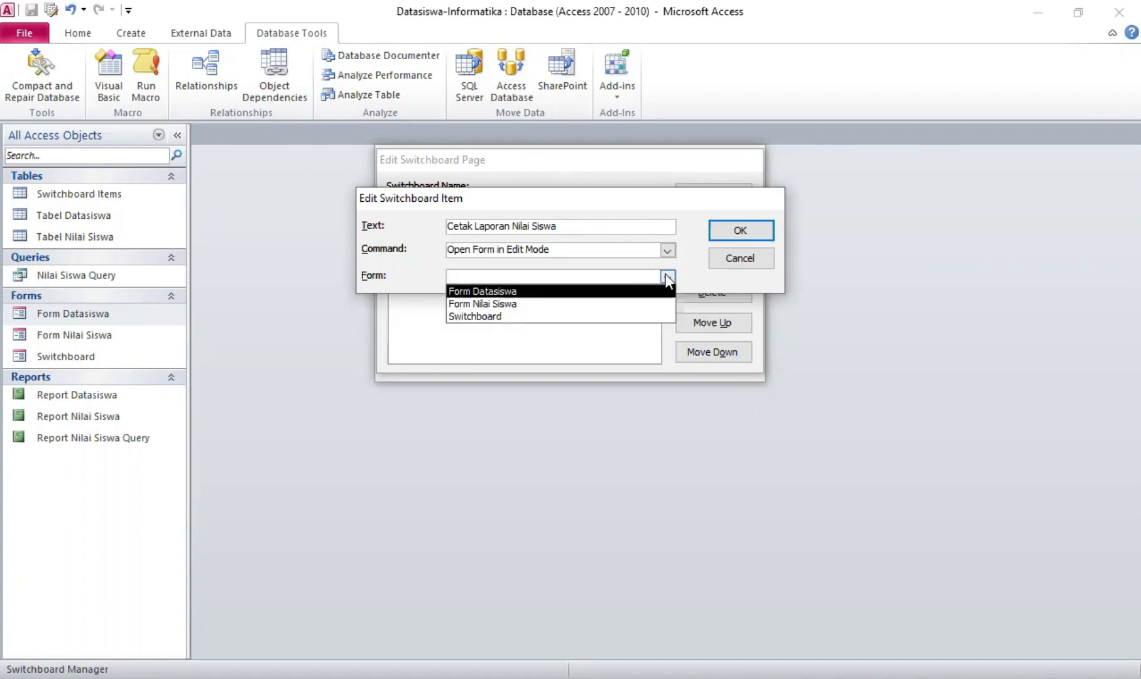
click(667, 278)
click(667, 251)
click(639, 302)
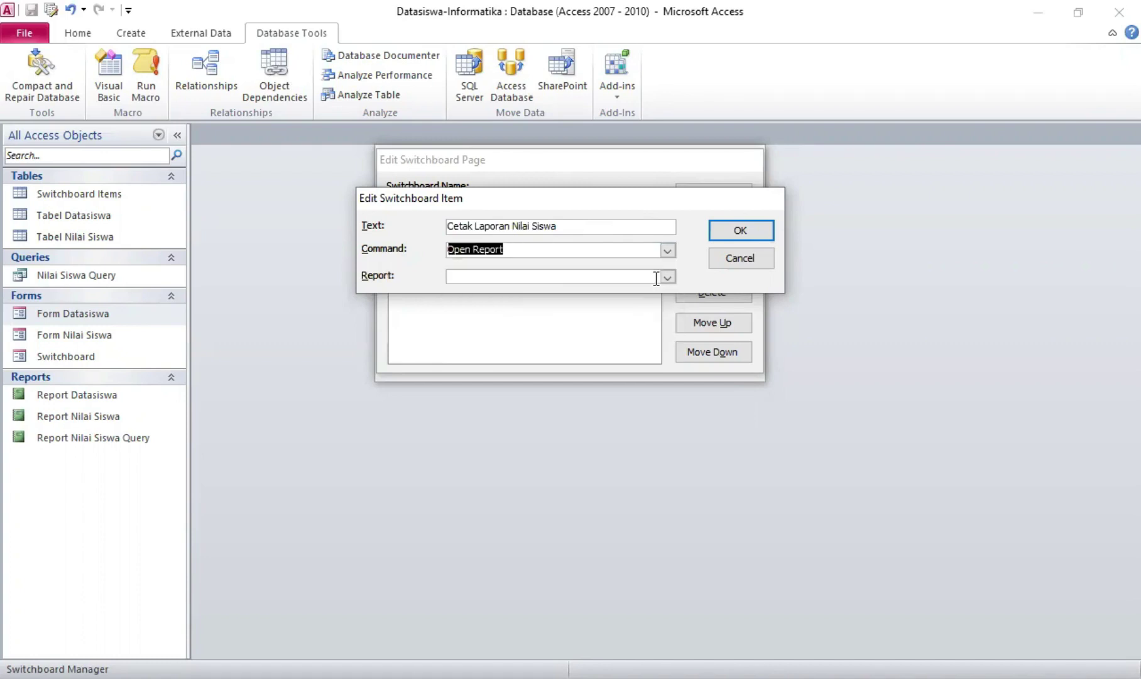
click(666, 280)
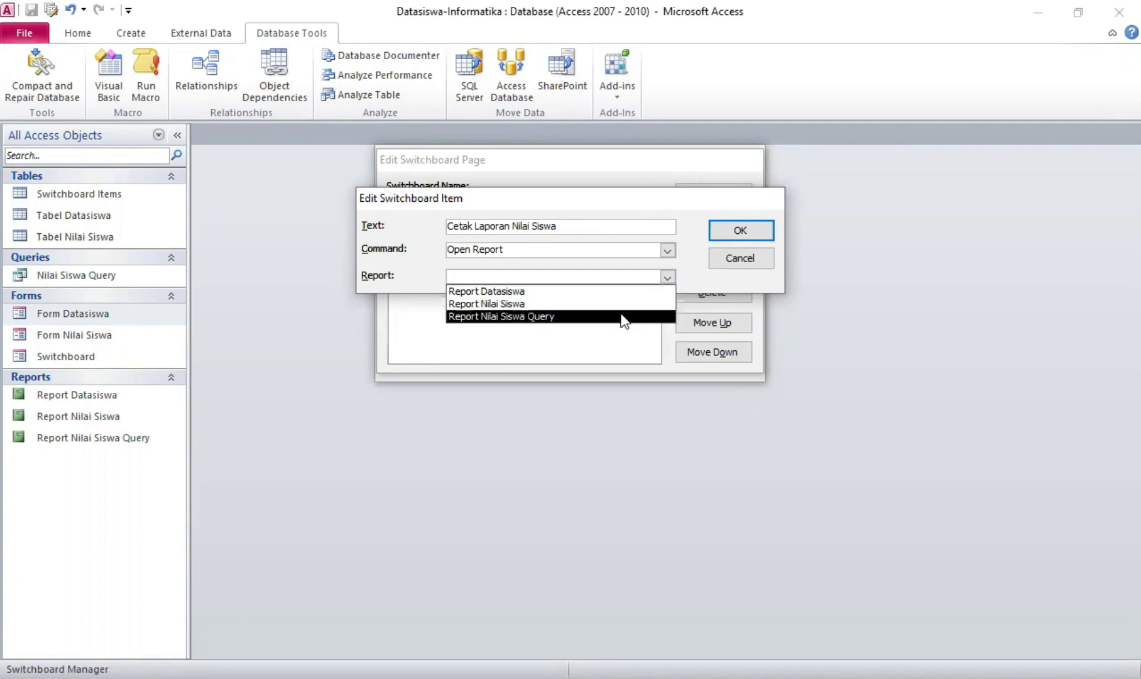
click(622, 316)
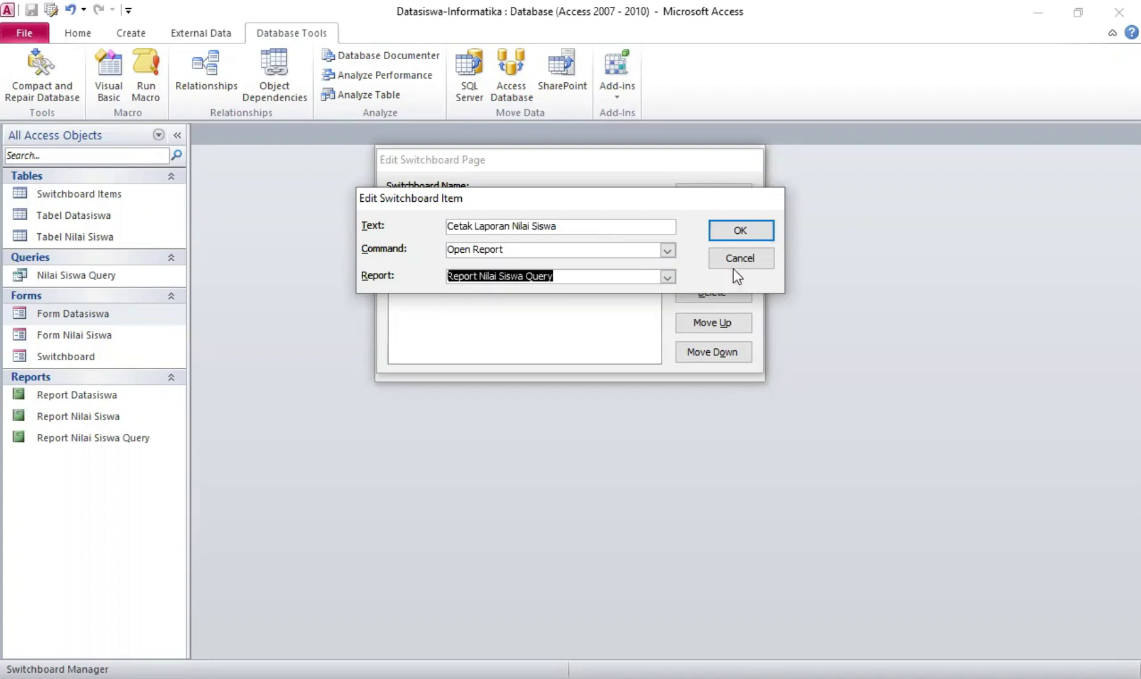
click(750, 234)
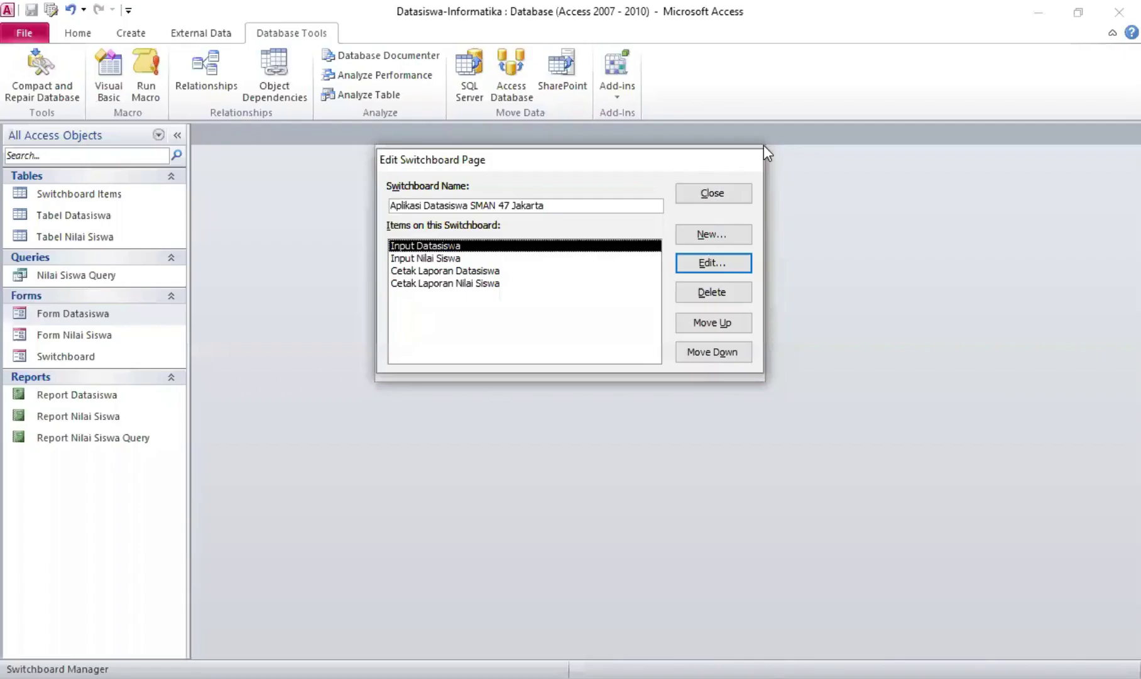
Close the switchboard page editor and Switchboard Manager, then open the Switchboard form
click(708, 193)
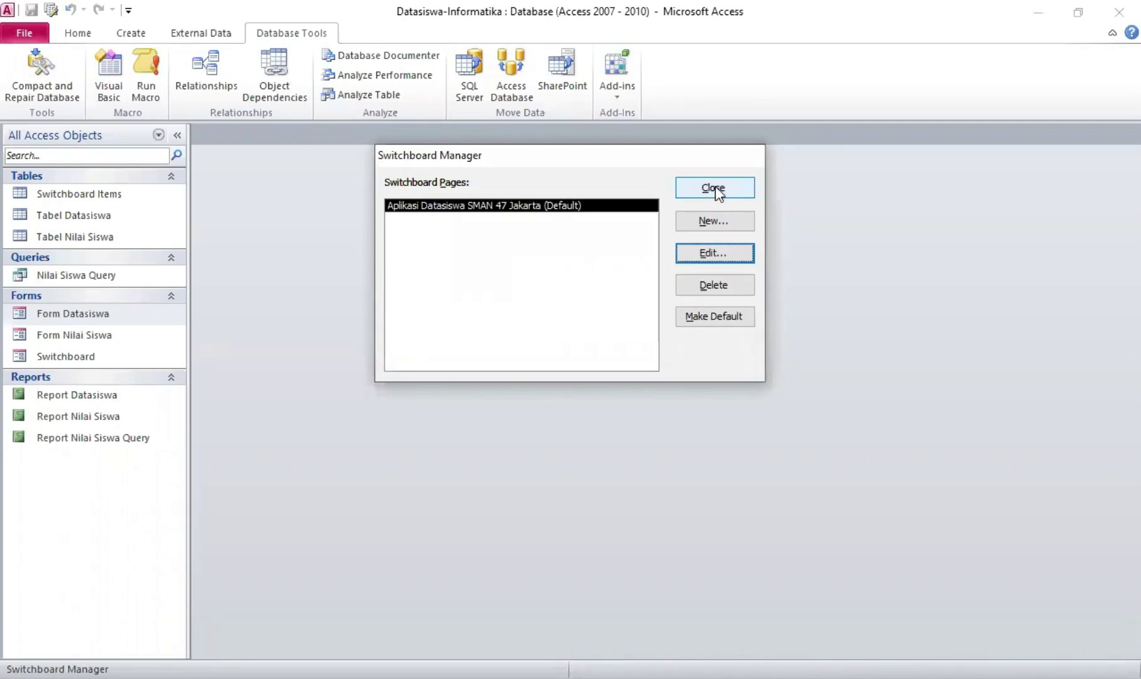
click(715, 187)
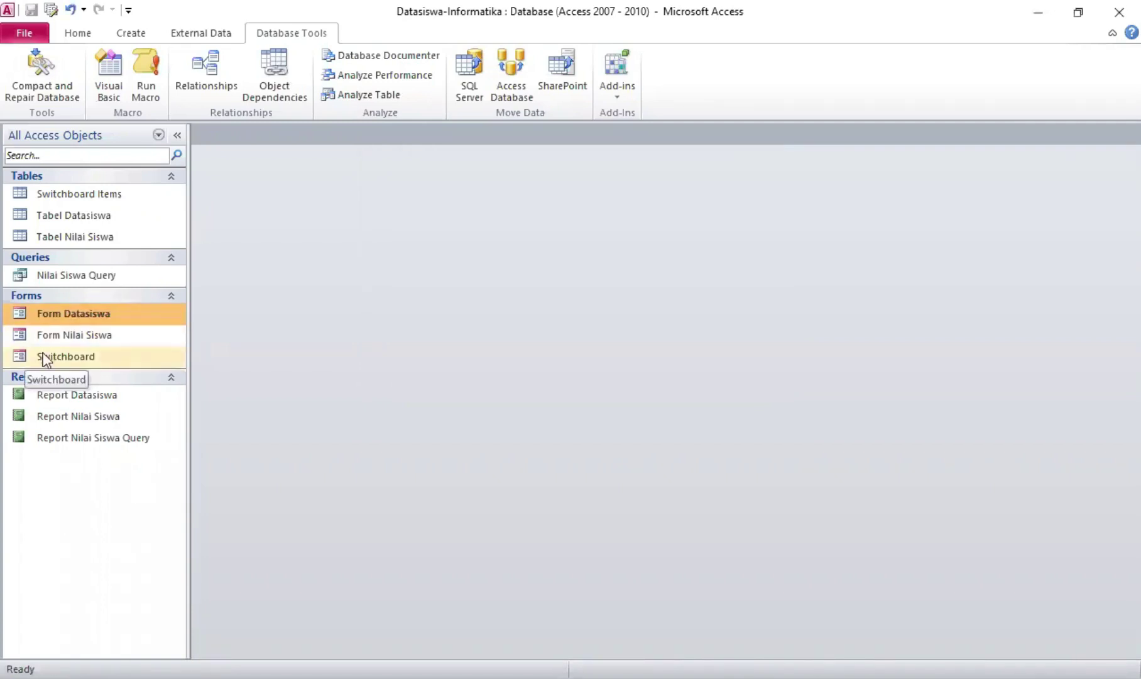
double_click(77, 357)
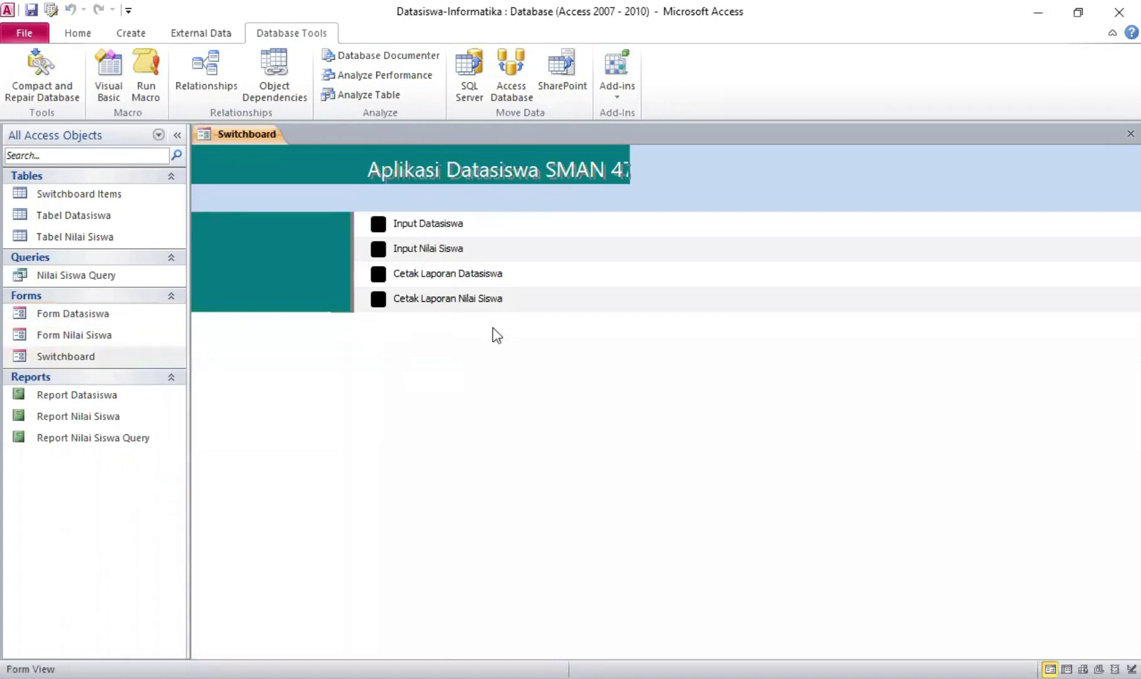
In Design View, widen the Switchboard header title and form to about 21.5 cm
right_click(240, 133)
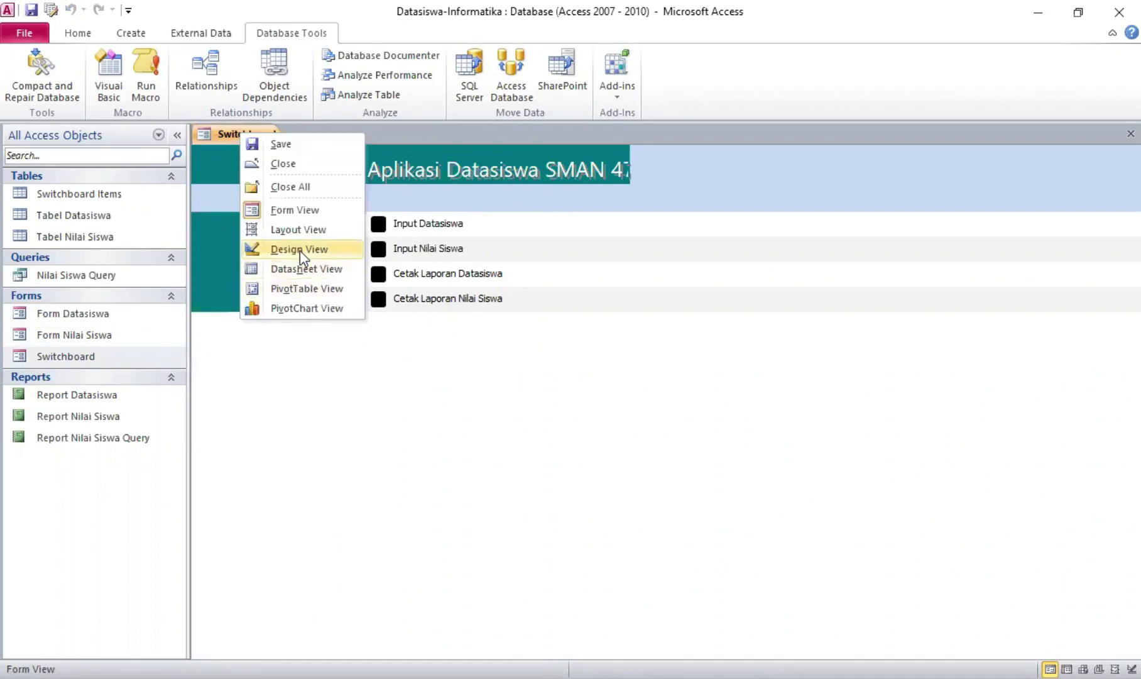
click(300, 250)
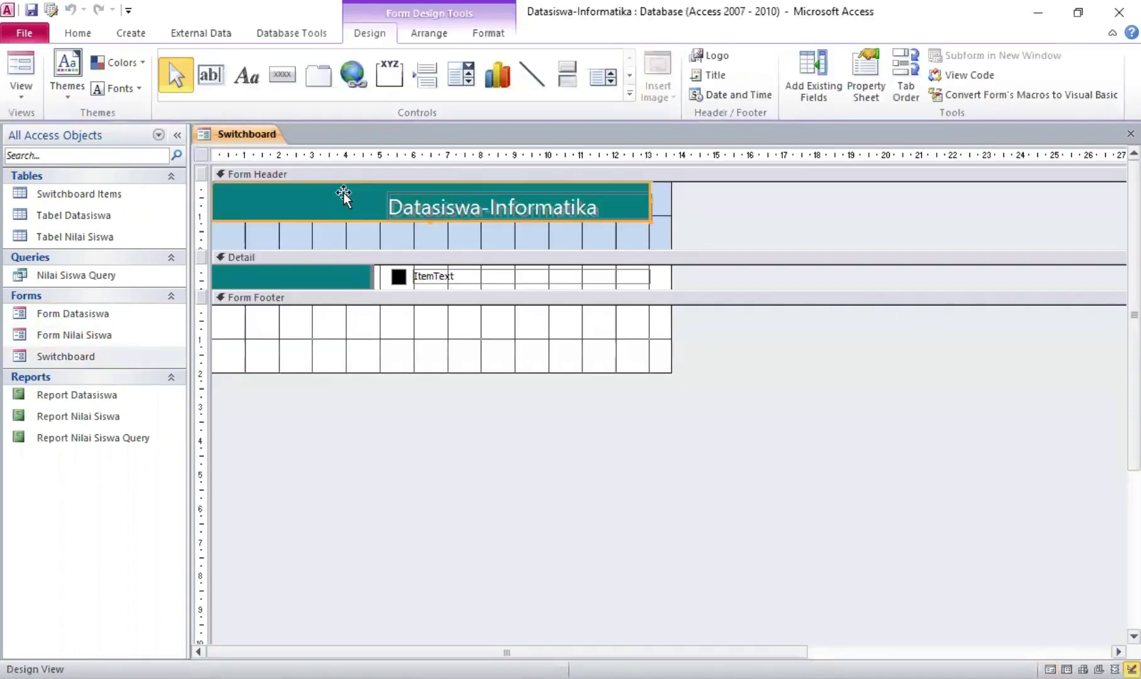
drag(654, 196, 937, 193)
drag(588, 209, 662, 209)
drag(466, 192, 534, 191)
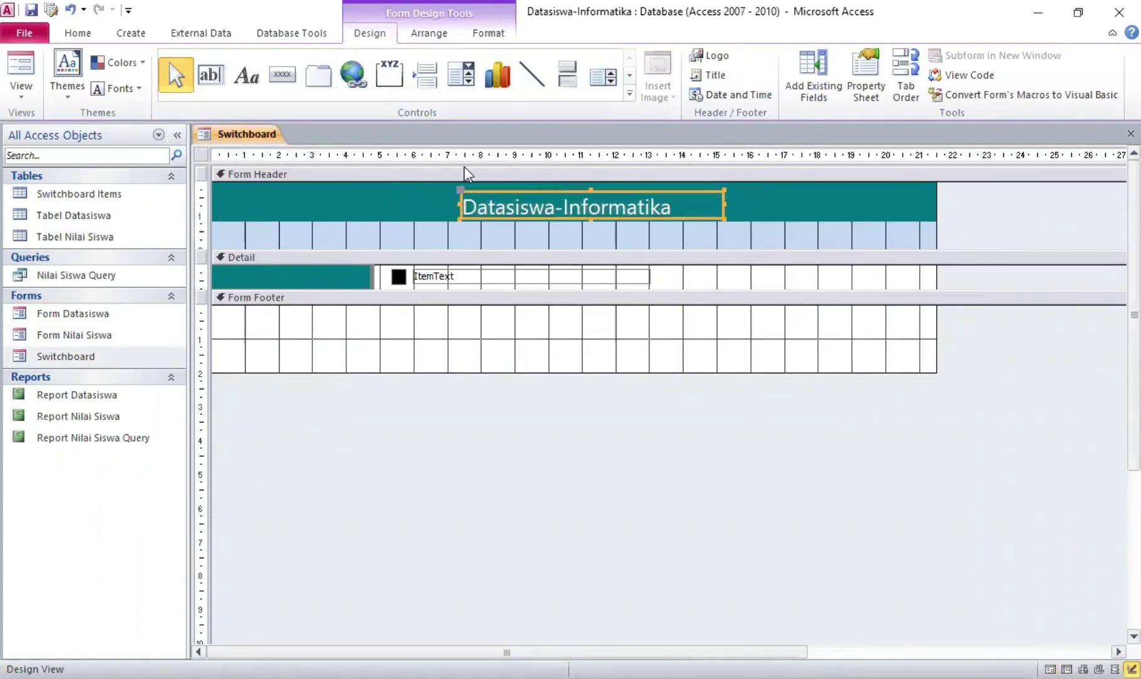
Add a short-format date without time to the form, then save the Switchboard
click(732, 94)
click(467, 227)
click(466, 247)
click(576, 387)
right_click(249, 136)
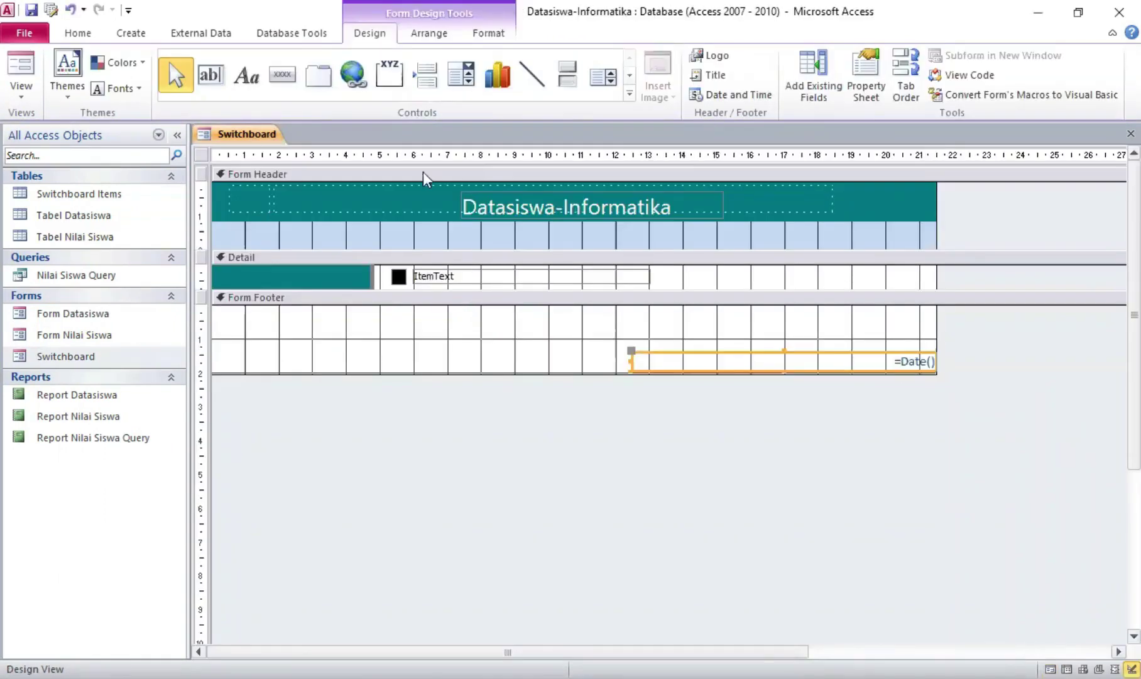
click(522, 199)
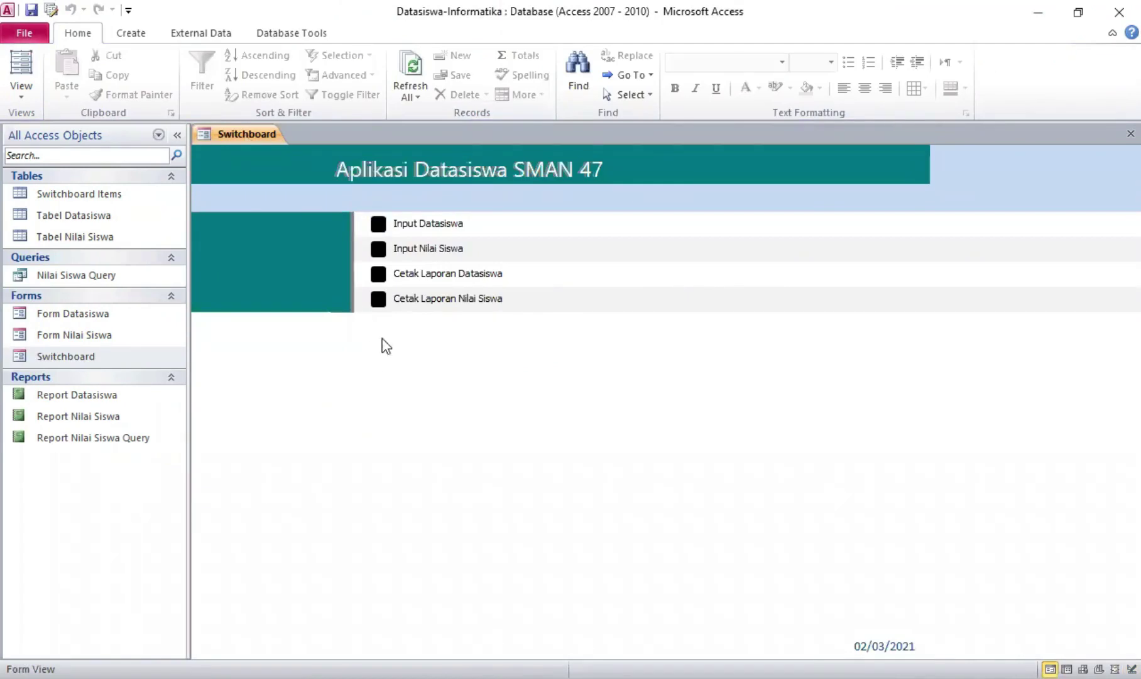
click(378, 225)
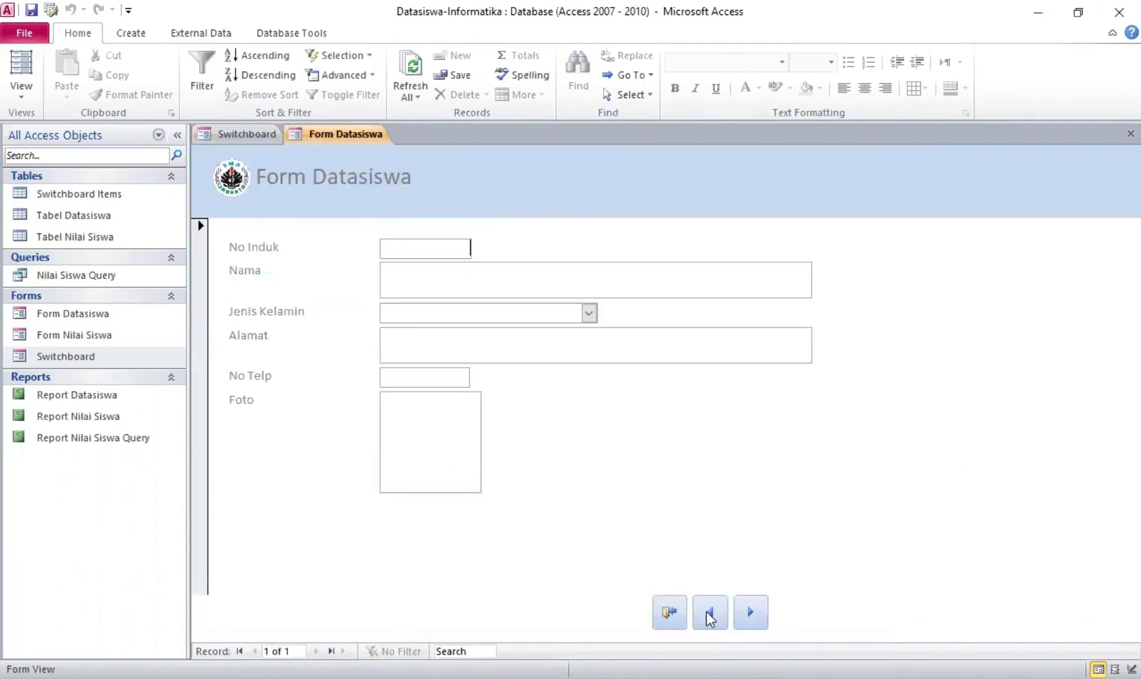
click(668, 620)
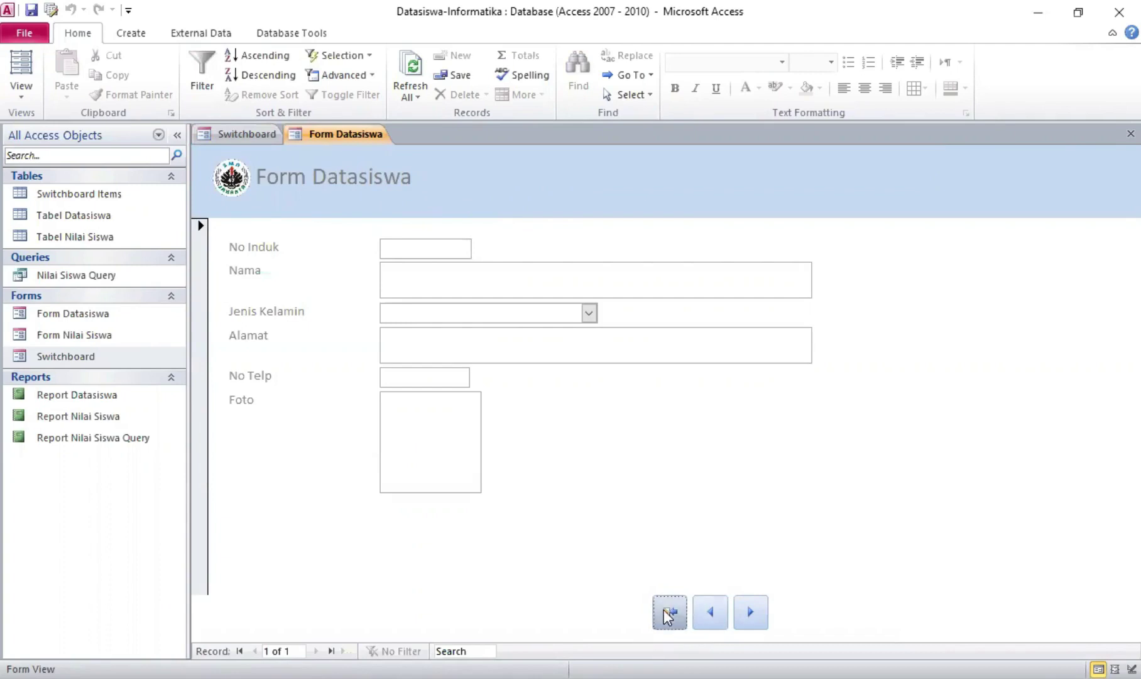
click(377, 252)
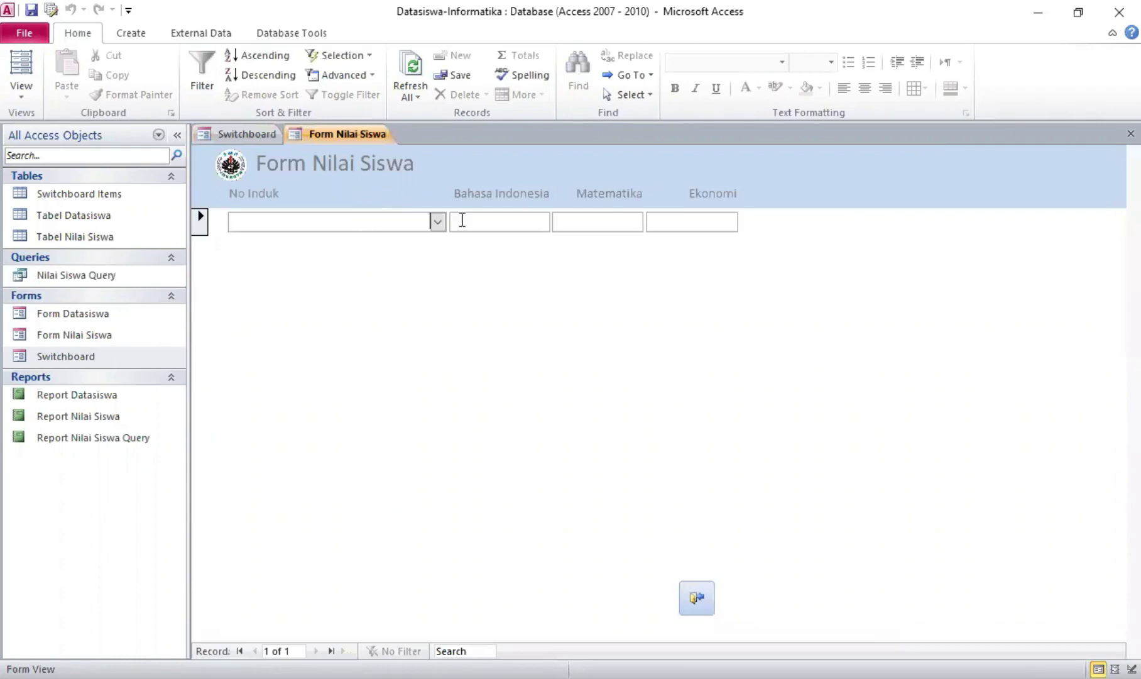
click(698, 599)
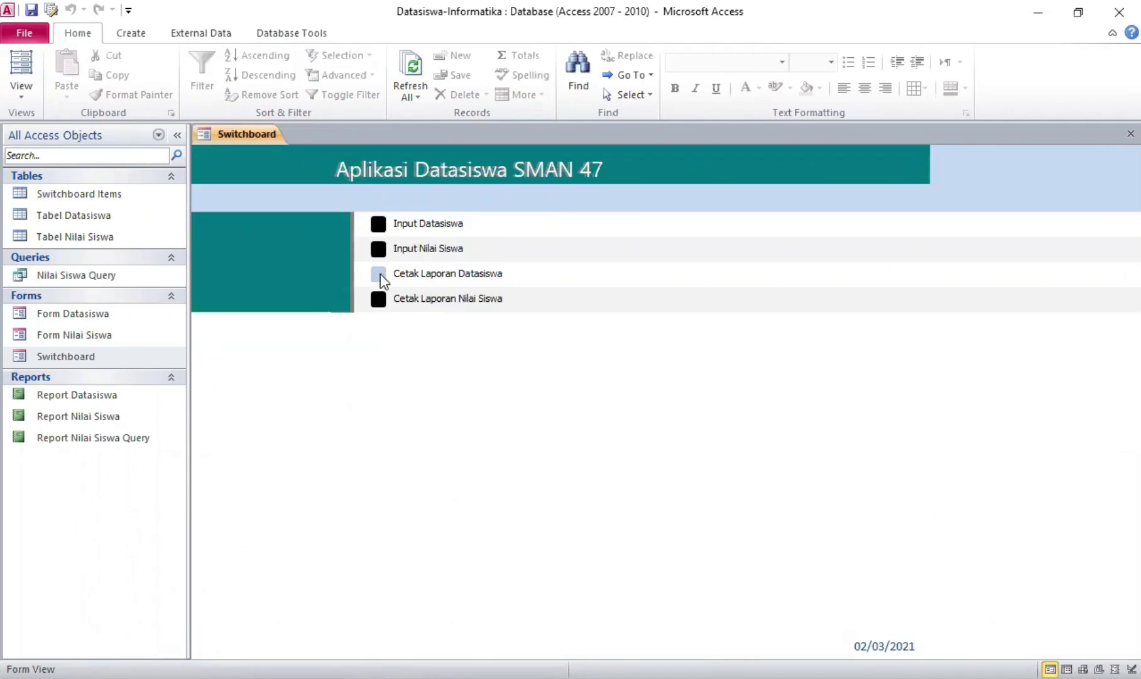
click(379, 274)
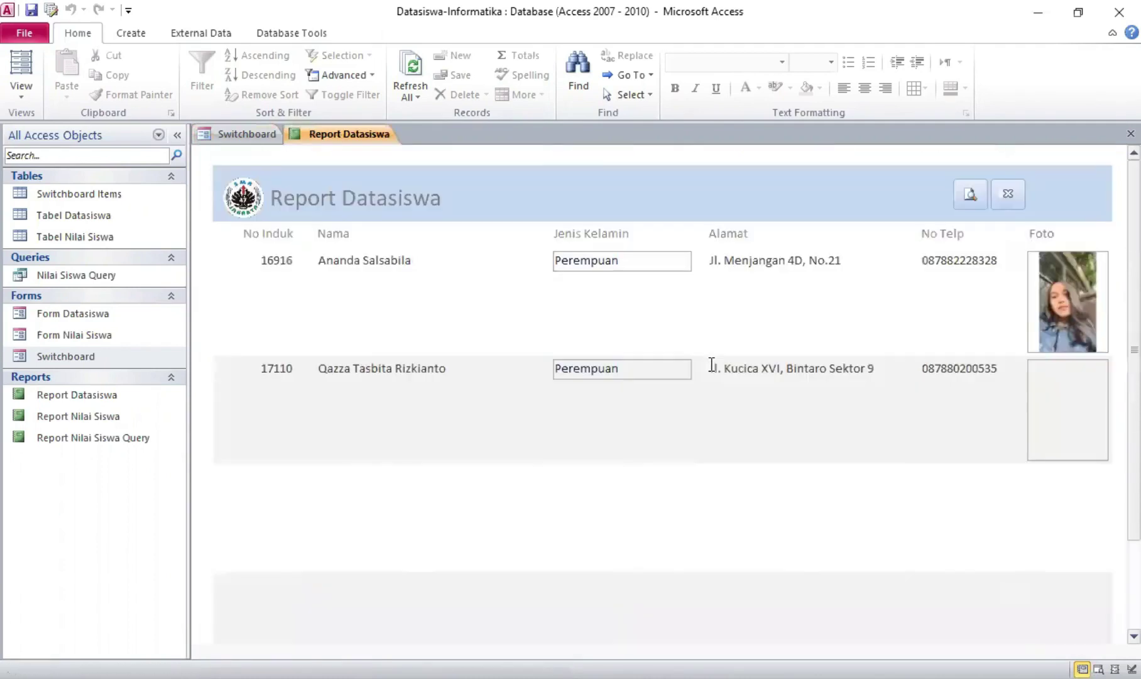
click(1007, 201)
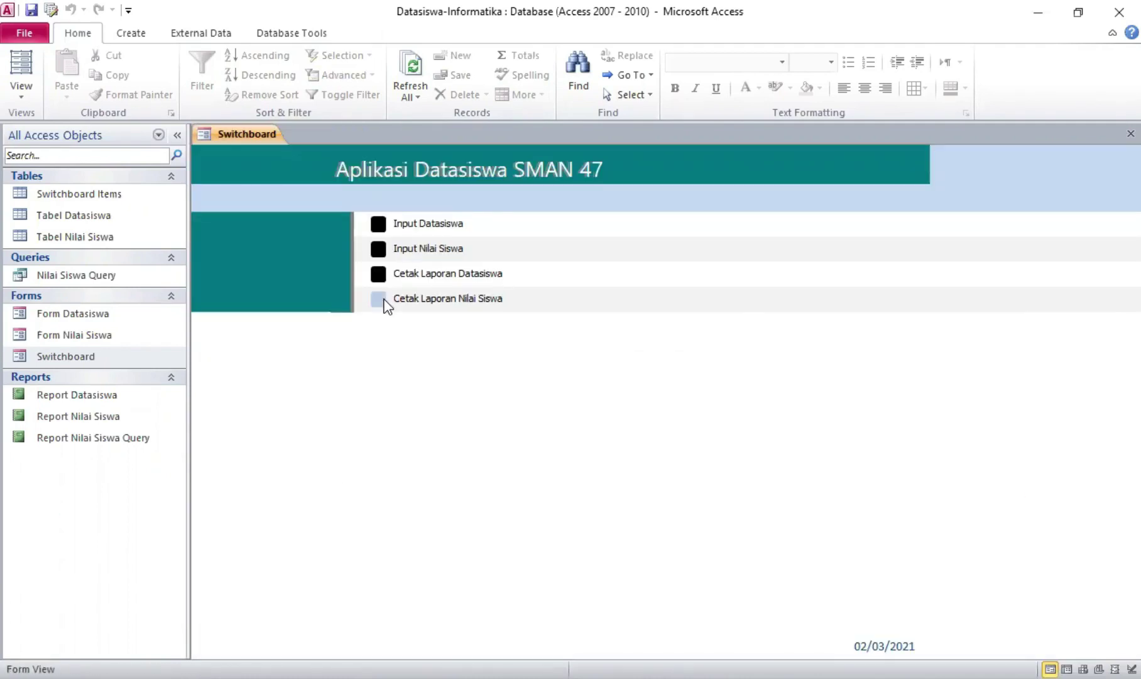
click(385, 305)
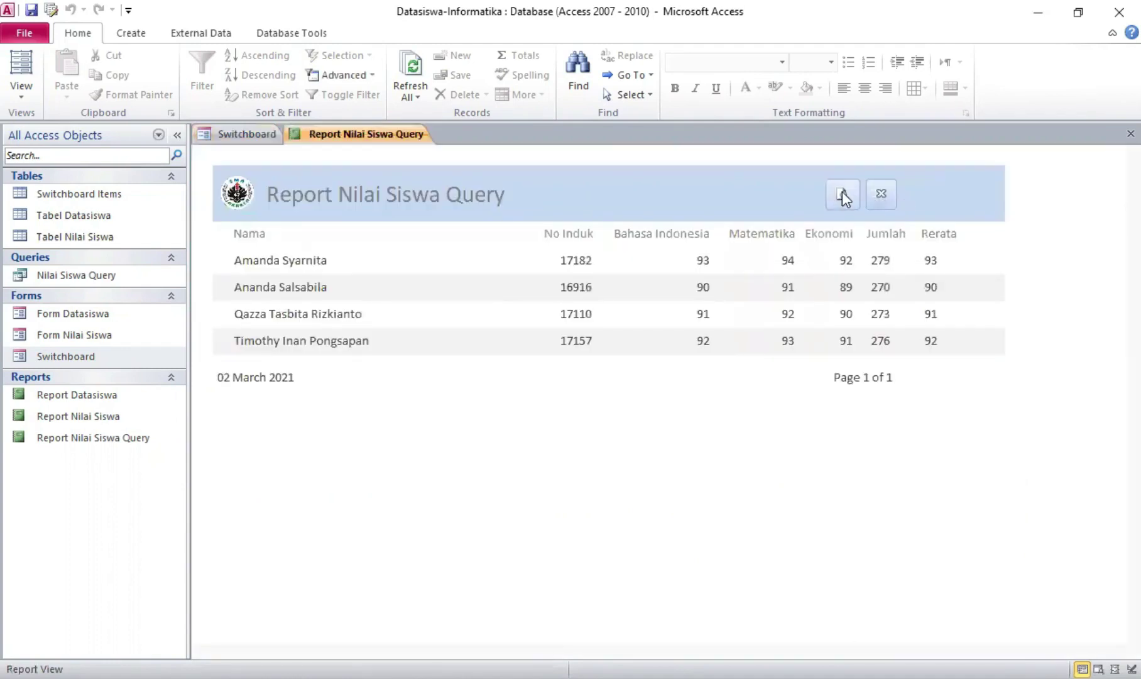
click(882, 193)
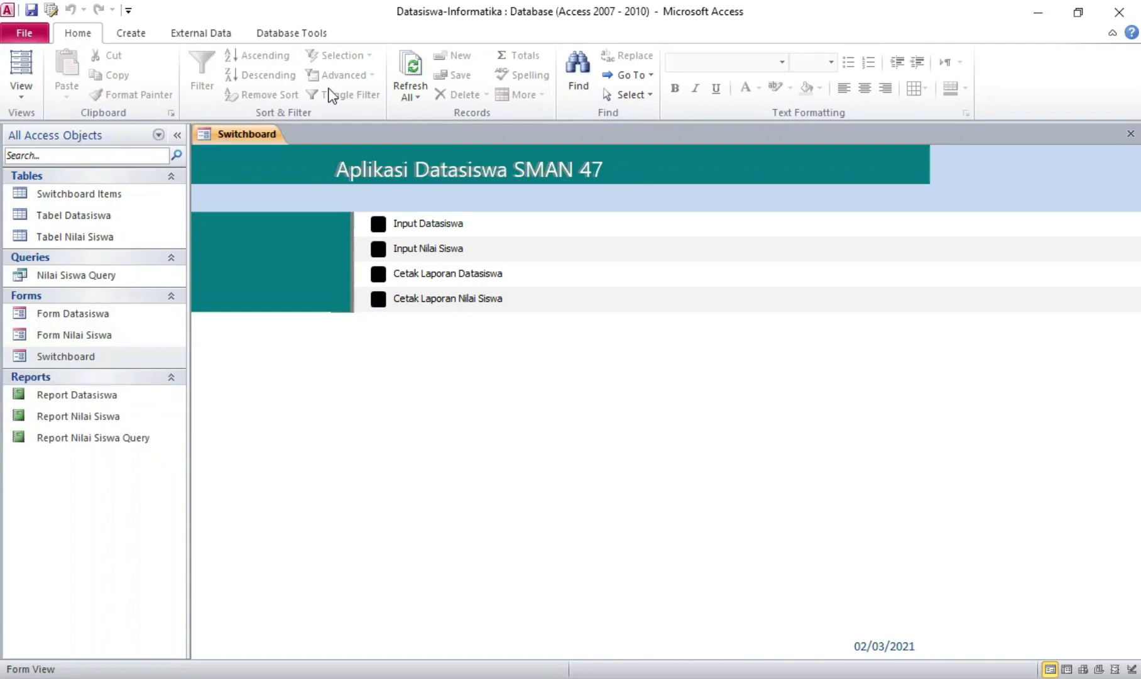
In the Current Database options, set the startup Display Form to Switchboard
click(128, 10)
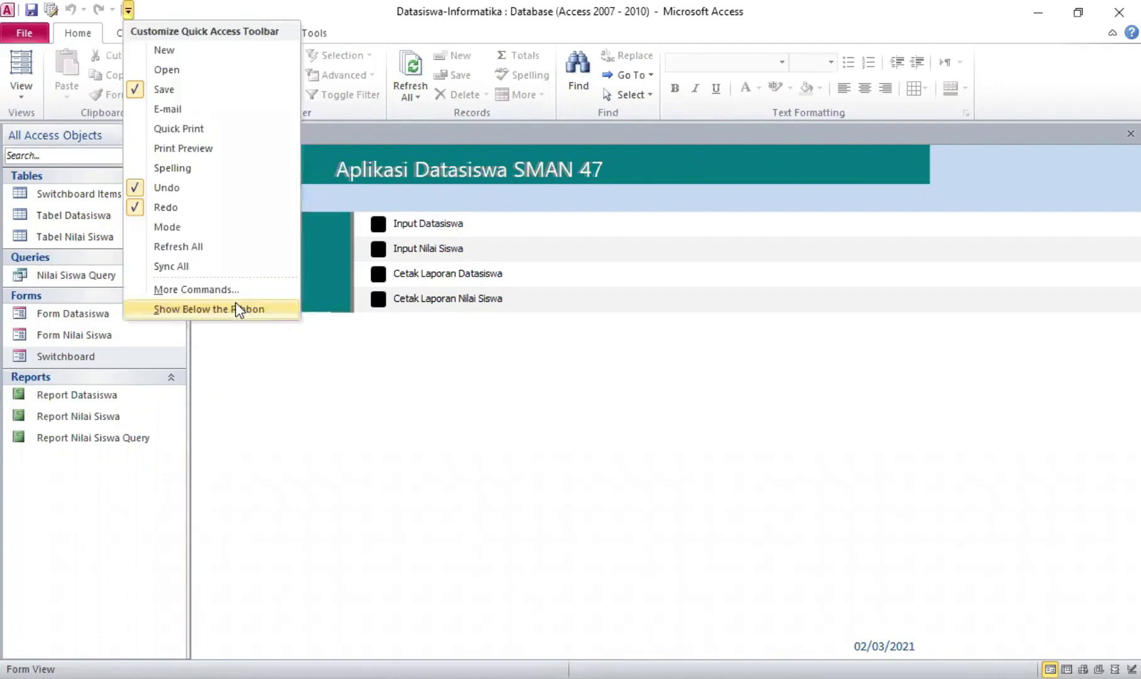
click(278, 290)
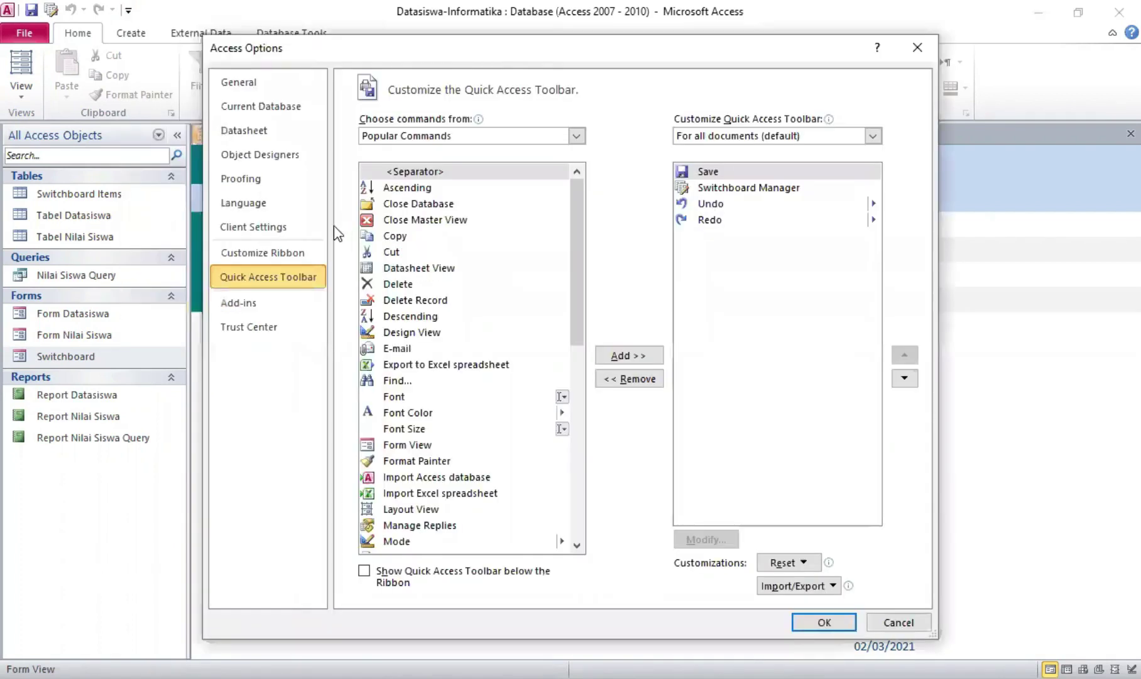
click(284, 112)
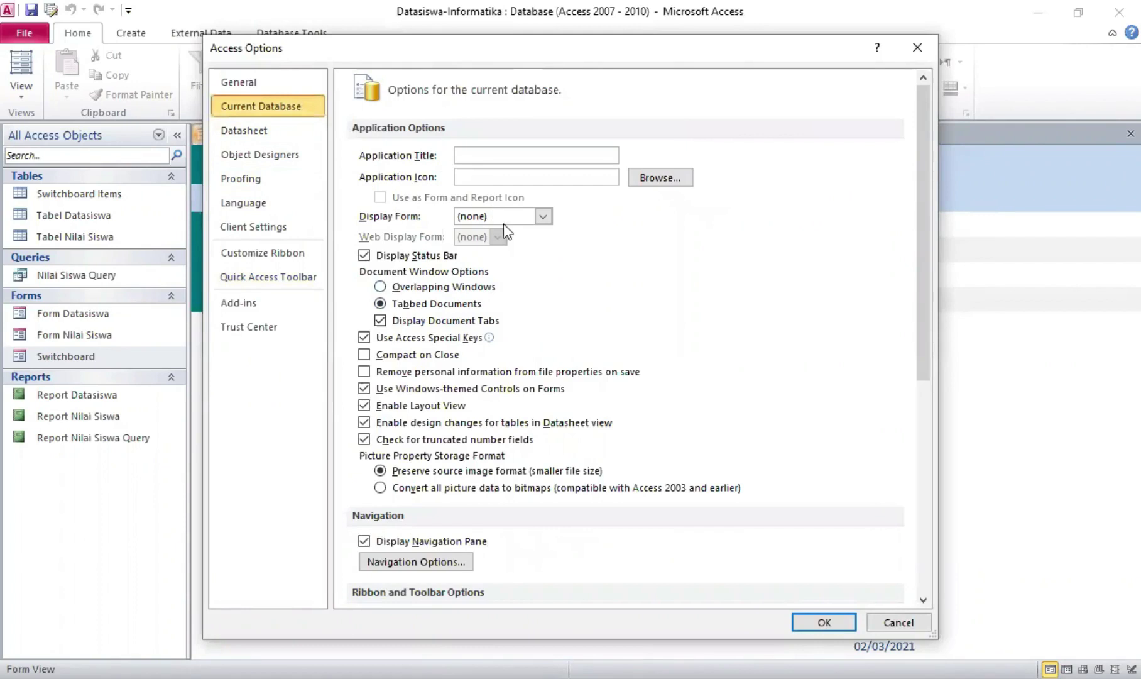
click(538, 217)
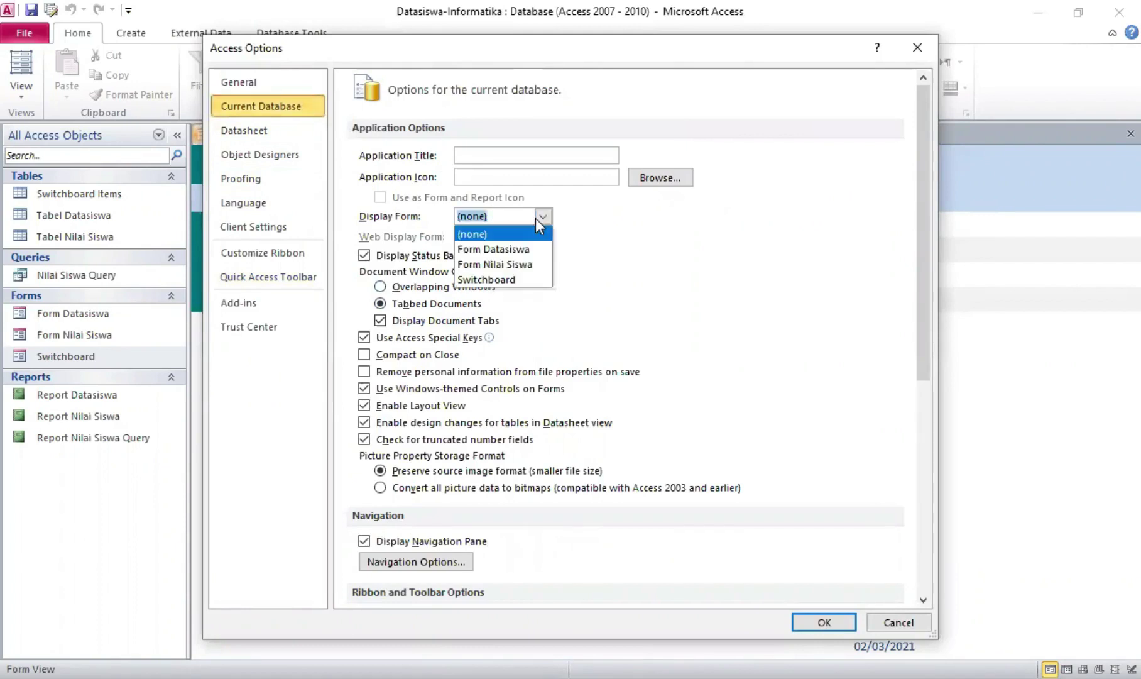
click(528, 280)
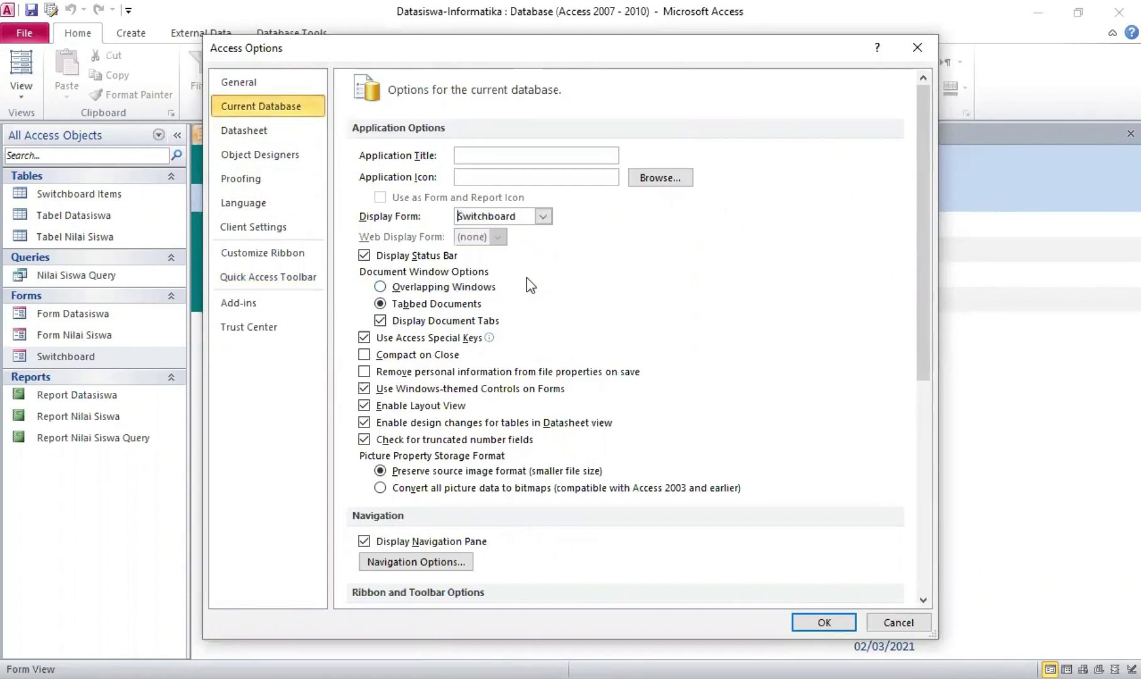
Turn off the status bar, navigation pane, full menus and default shortcut menus, then confirm
click(364, 256)
scroll(383, 469, down, 3)
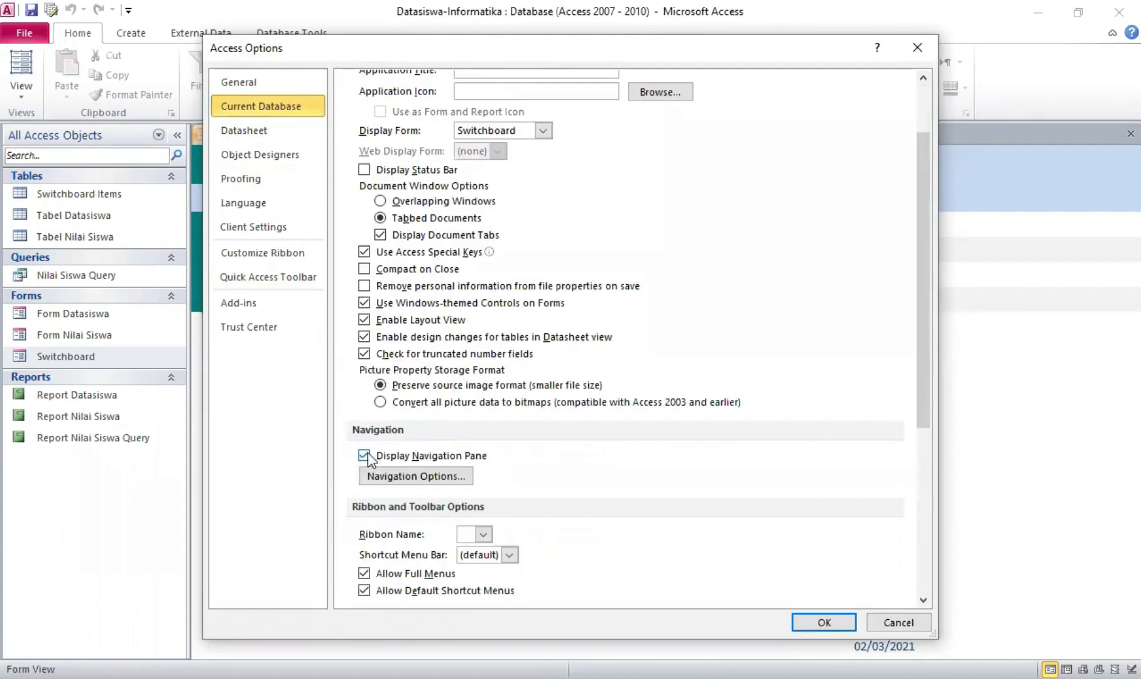
click(368, 456)
scroll(445, 442, down, 5)
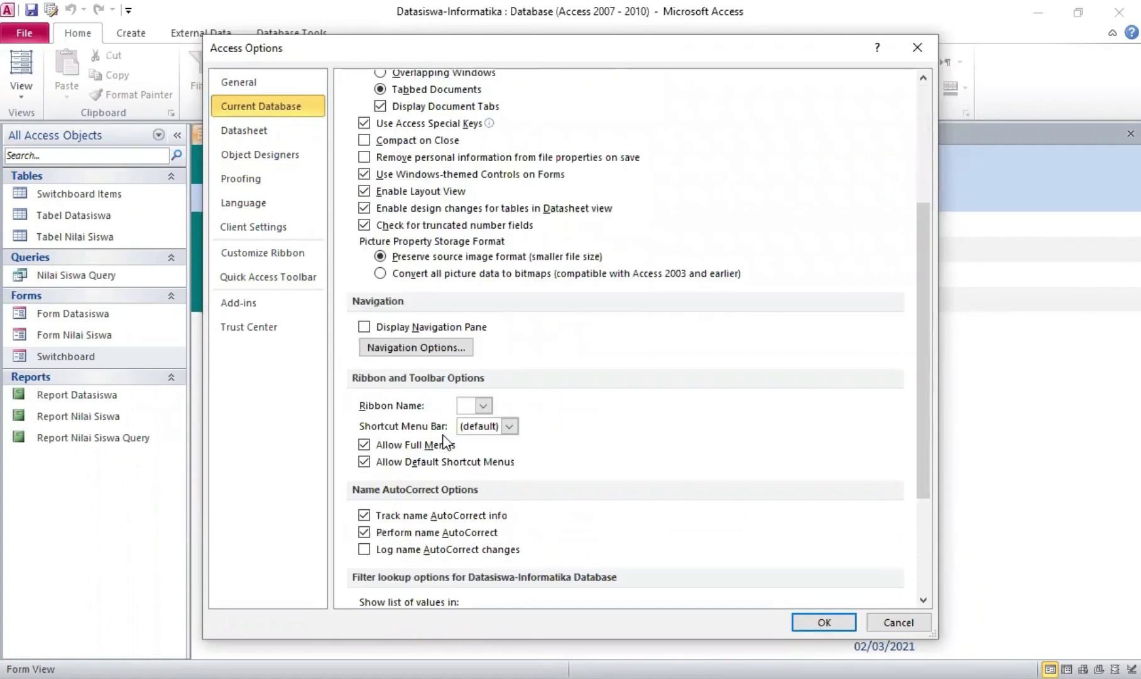
scroll(444, 440, down, 4)
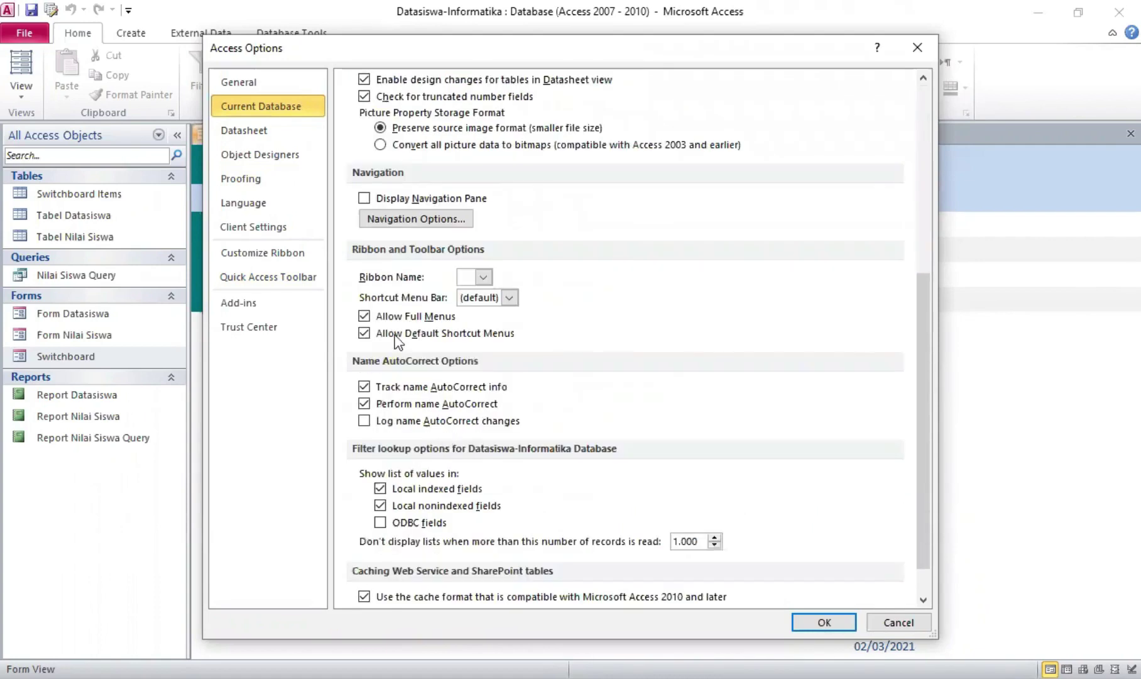
click(365, 317)
click(364, 333)
scroll(657, 370, up, 3)
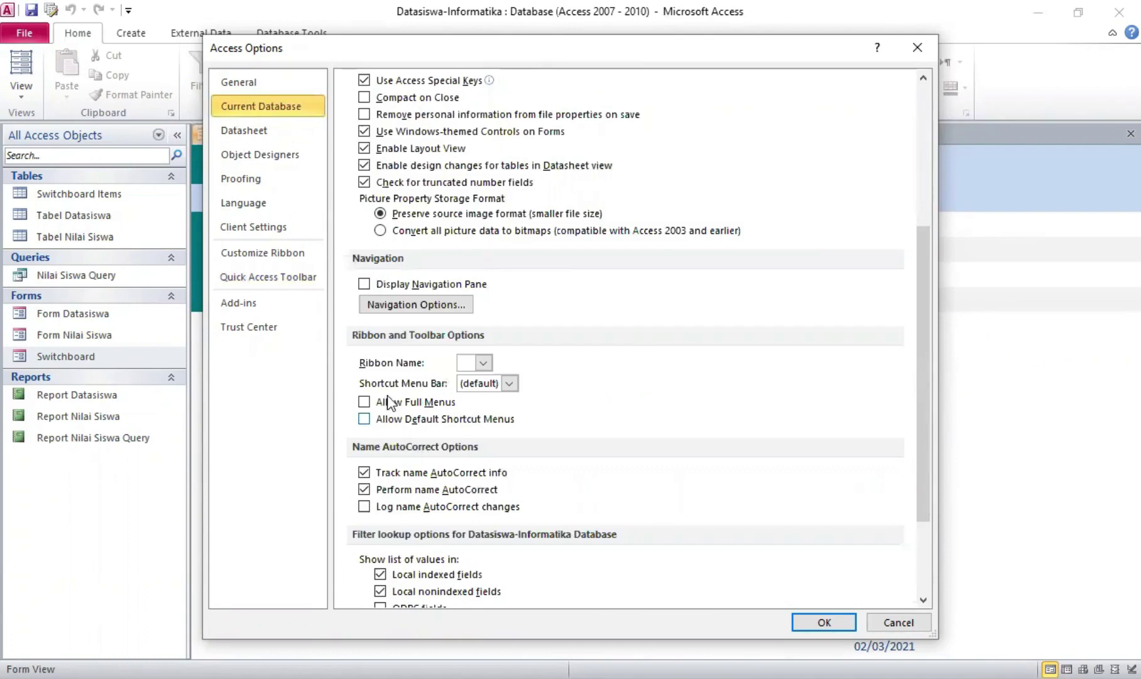
scroll(385, 368, up, 3)
scroll(385, 371, up, 6)
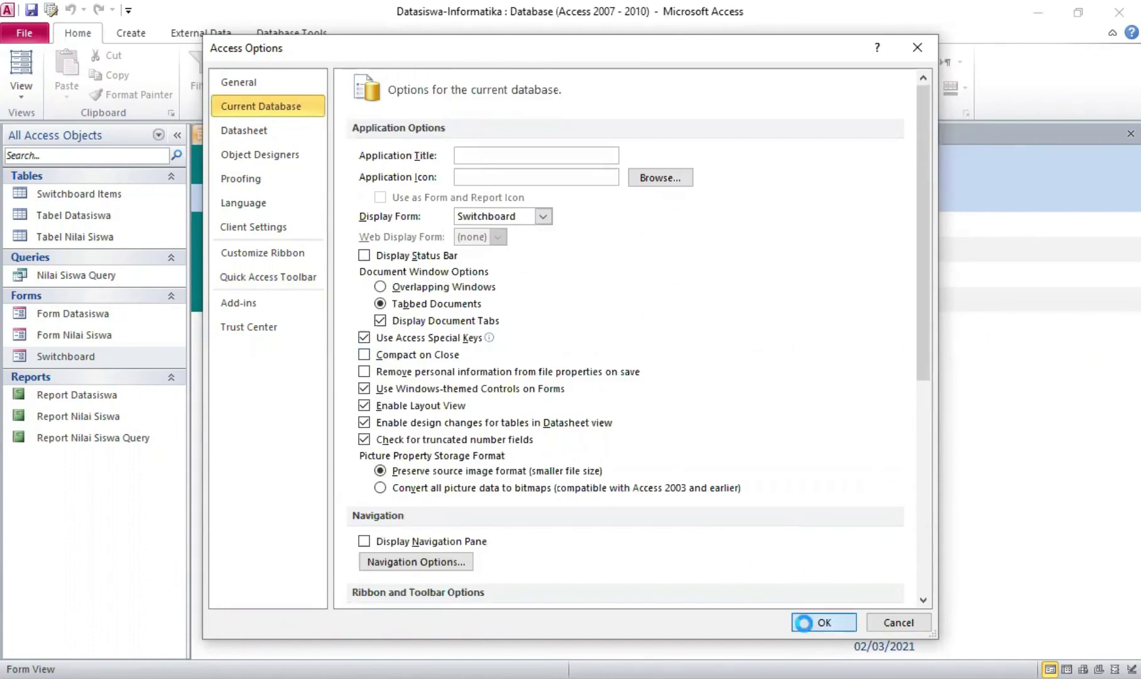
key(Return)
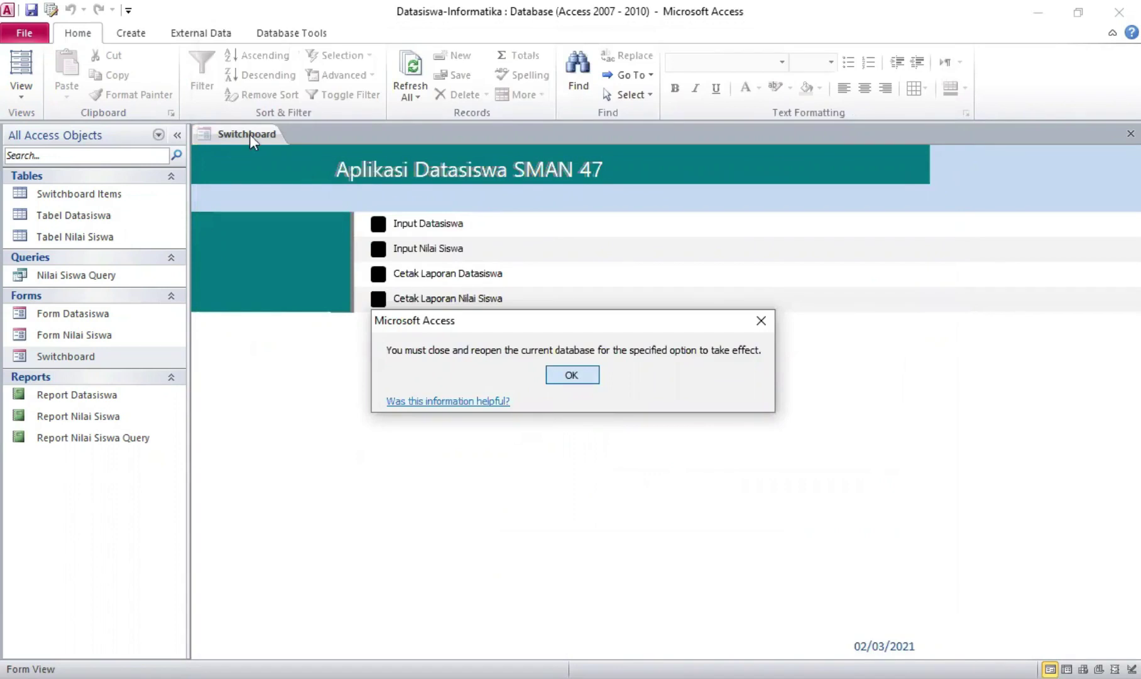
Dismiss the reopen notice, then test Input Datasiswa from the Switchboard and close Form Datasiswa
key(Return)
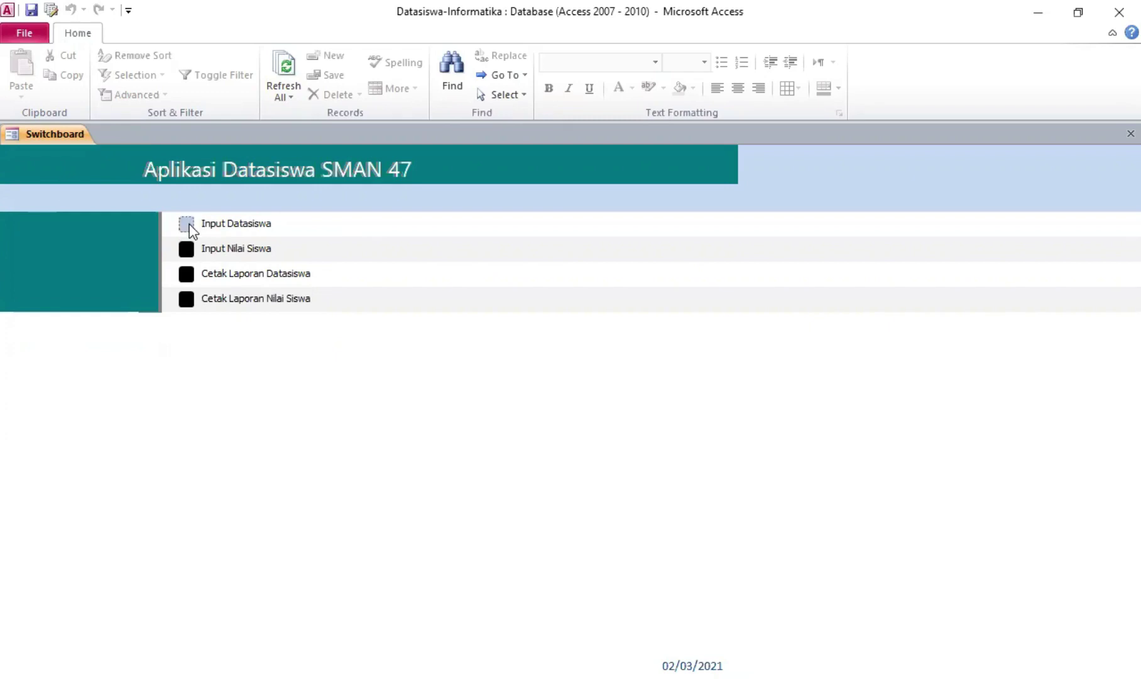
click(190, 227)
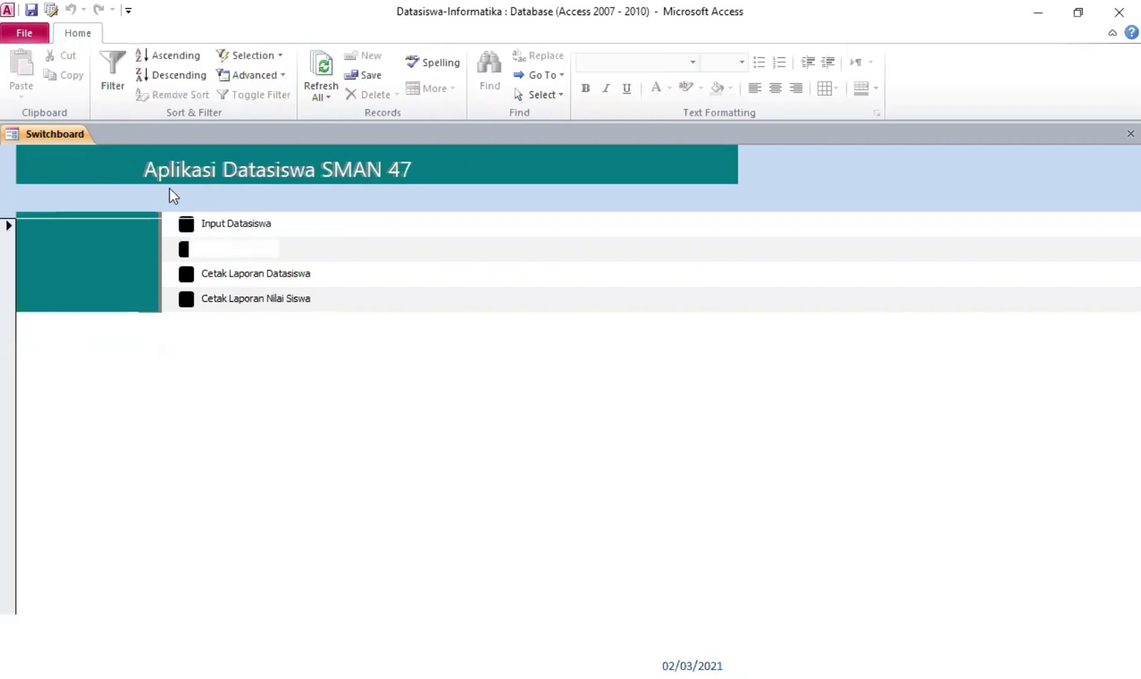
click(477, 632)
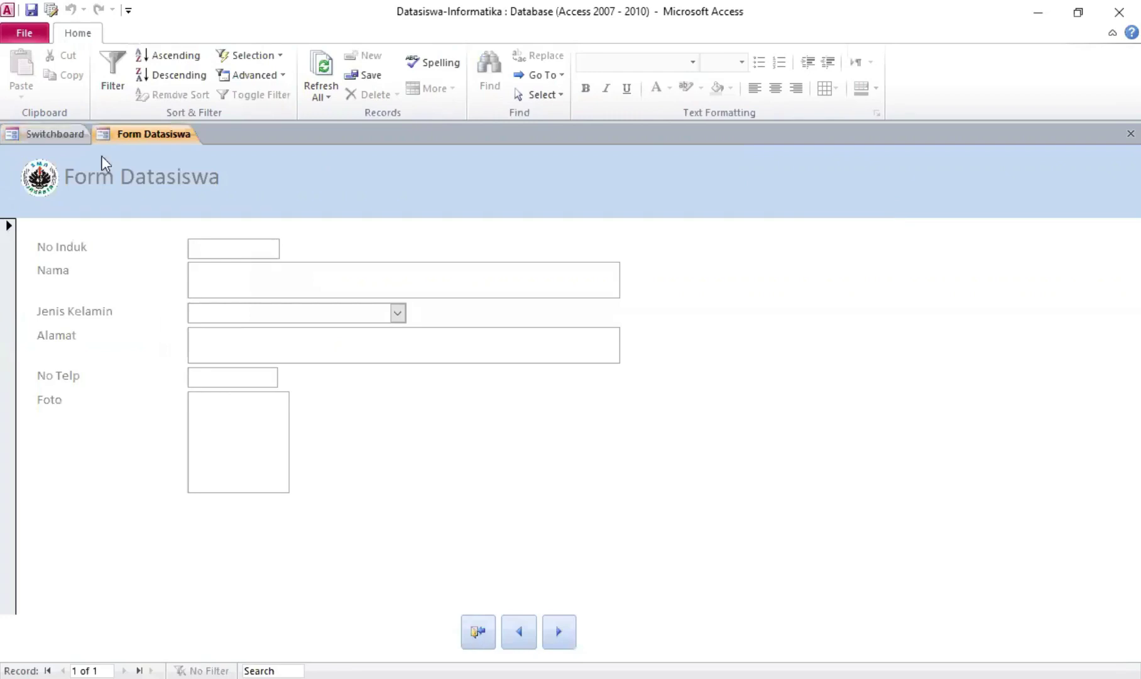